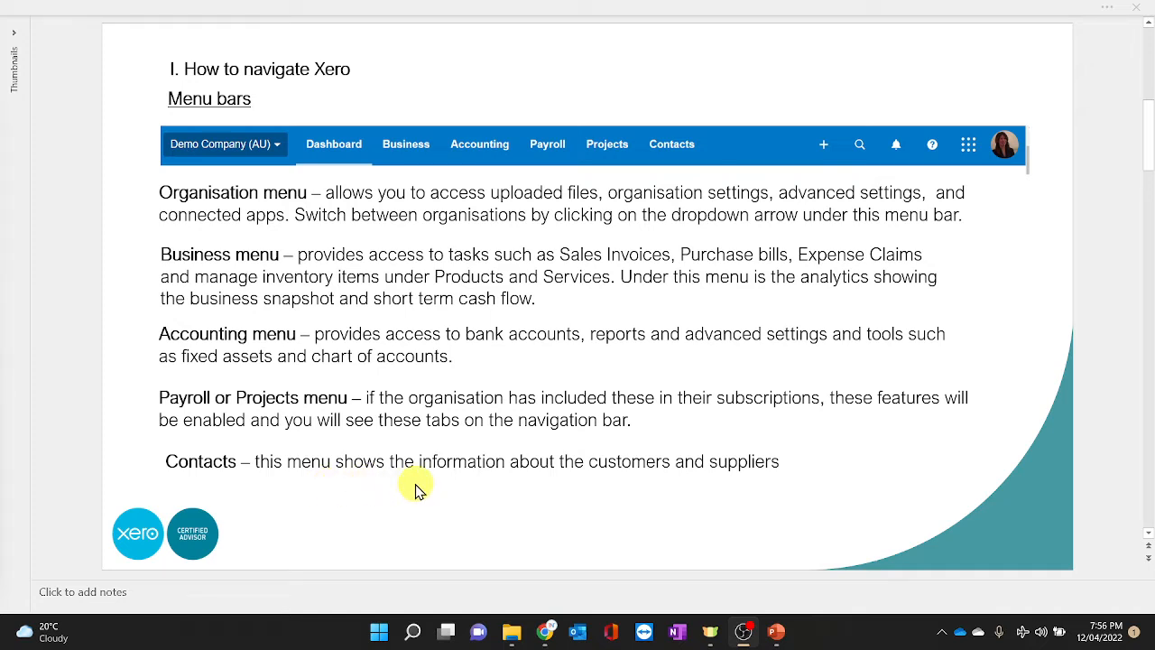
pyautogui.scroll(-1, 415, 487)
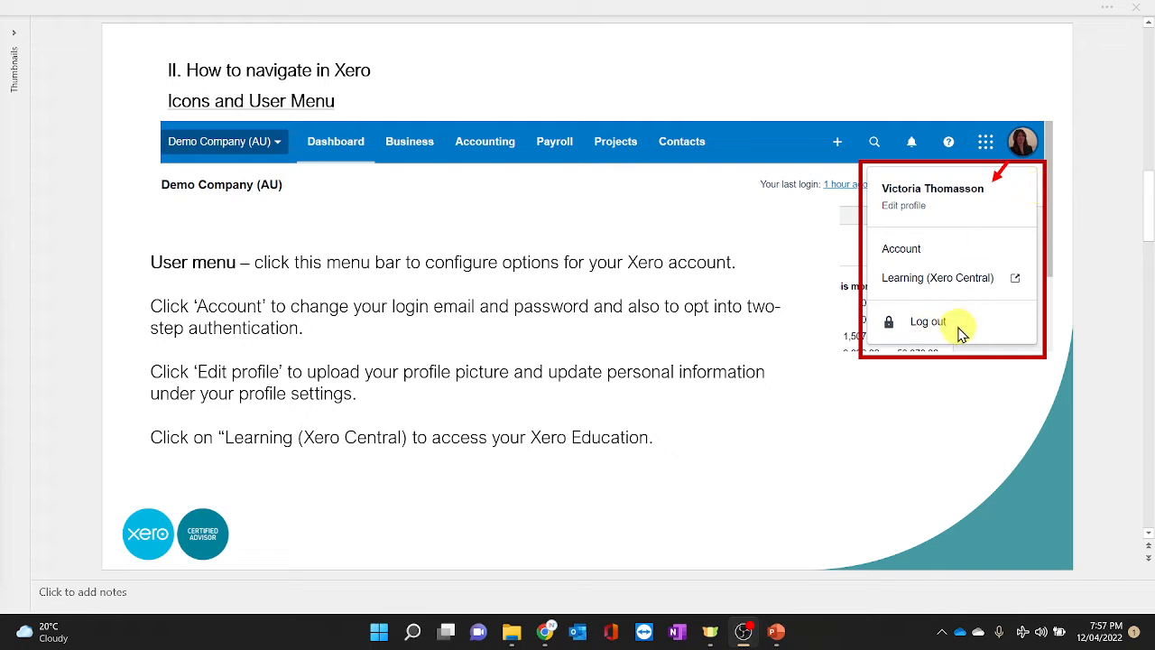
pyautogui.scroll(-1, 679, 432)
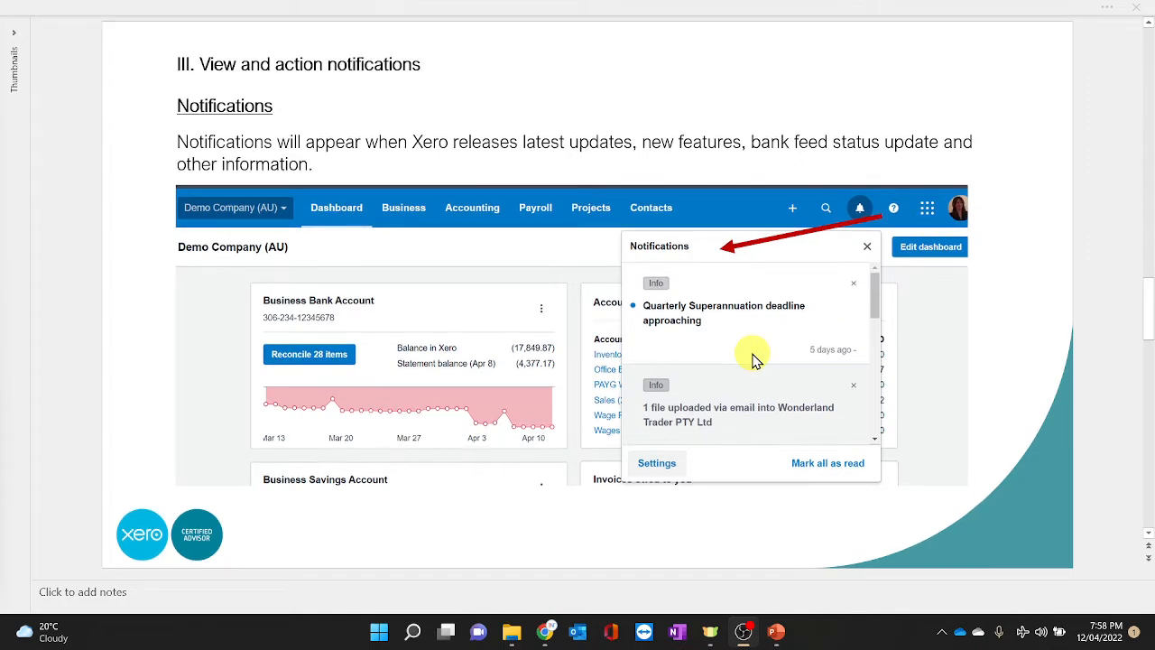
pyautogui.scroll(-1, 753, 360)
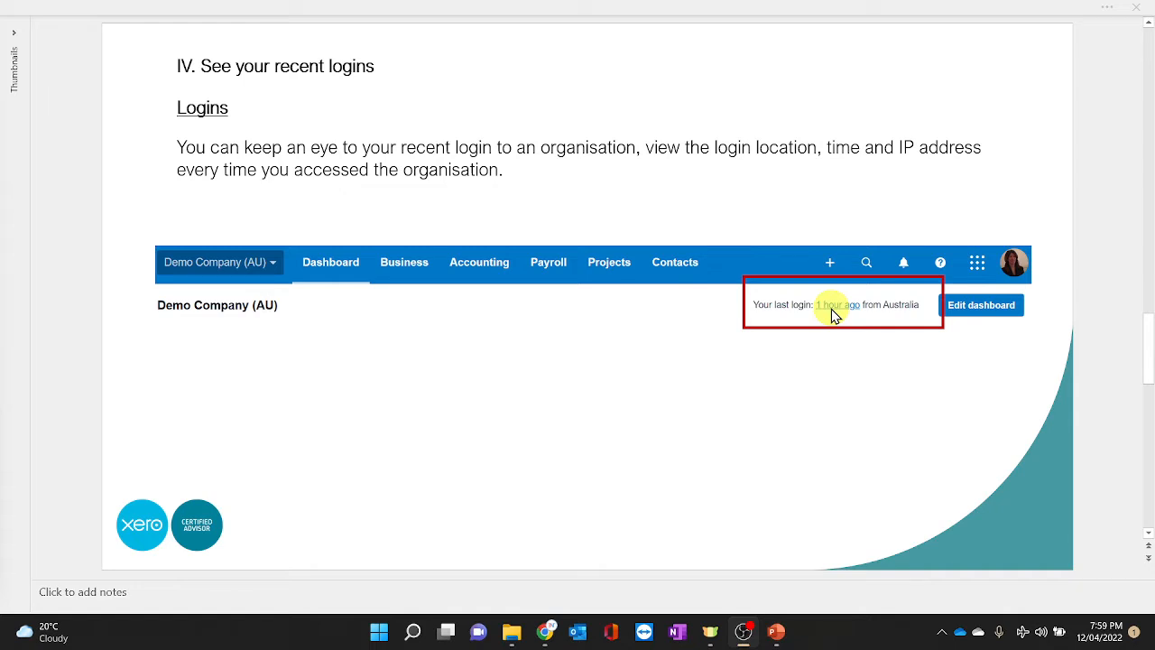
pyautogui.scroll(-1, 687, 359)
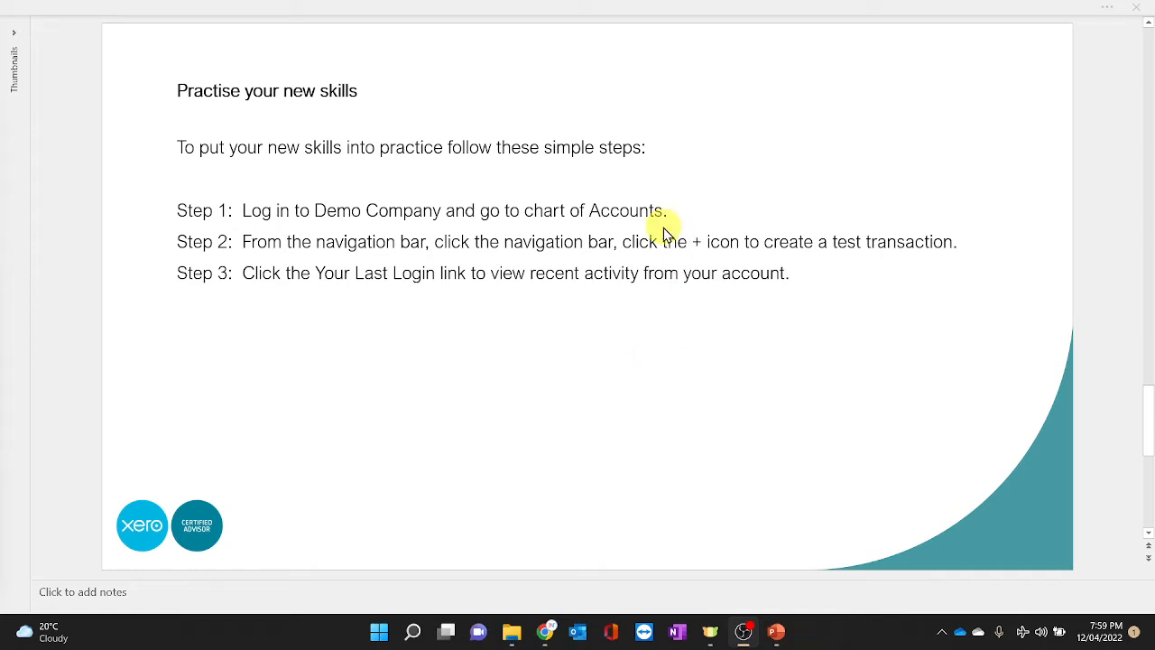
pyautogui.click(550, 638)
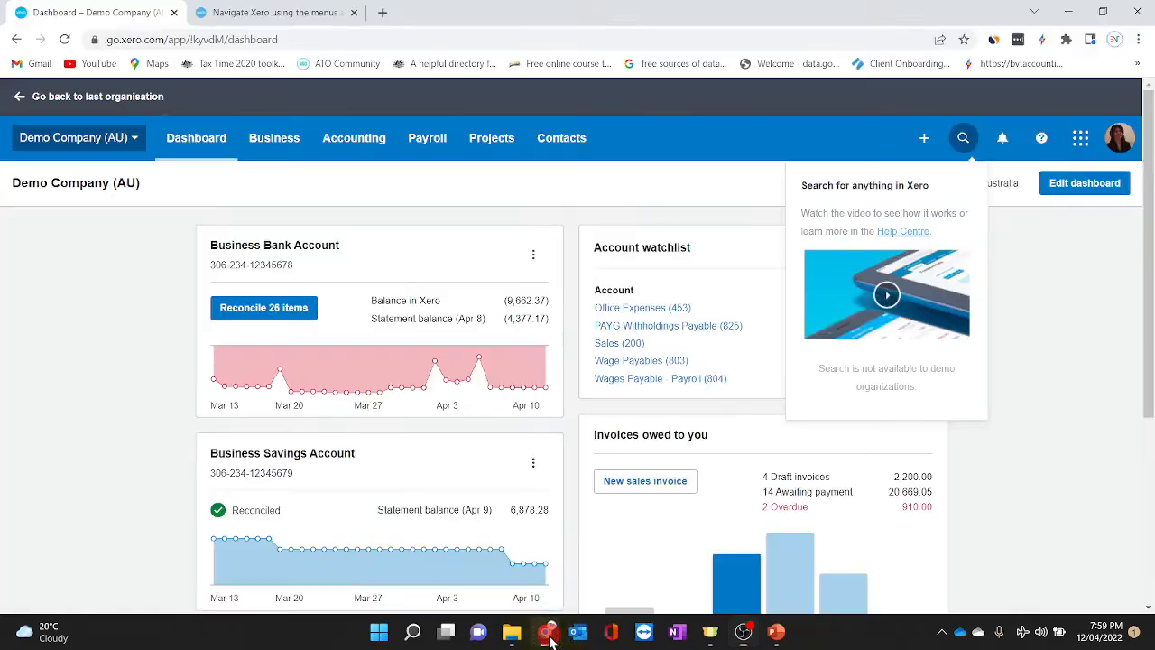
pyautogui.click(359, 14)
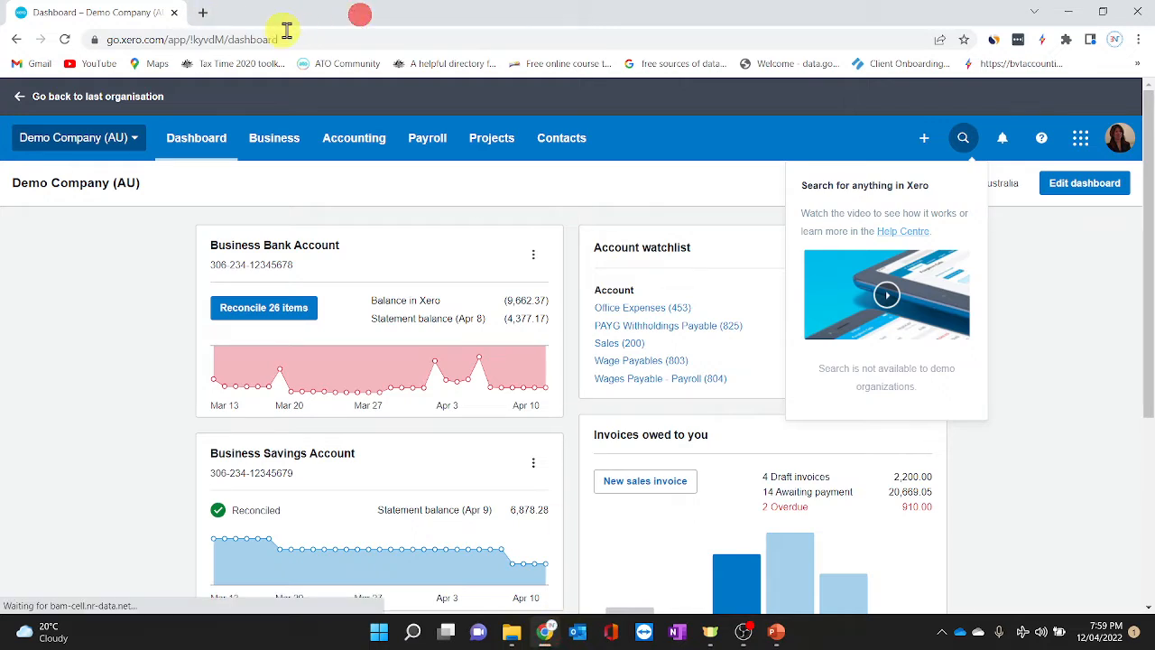
pyautogui.click(203, 14)
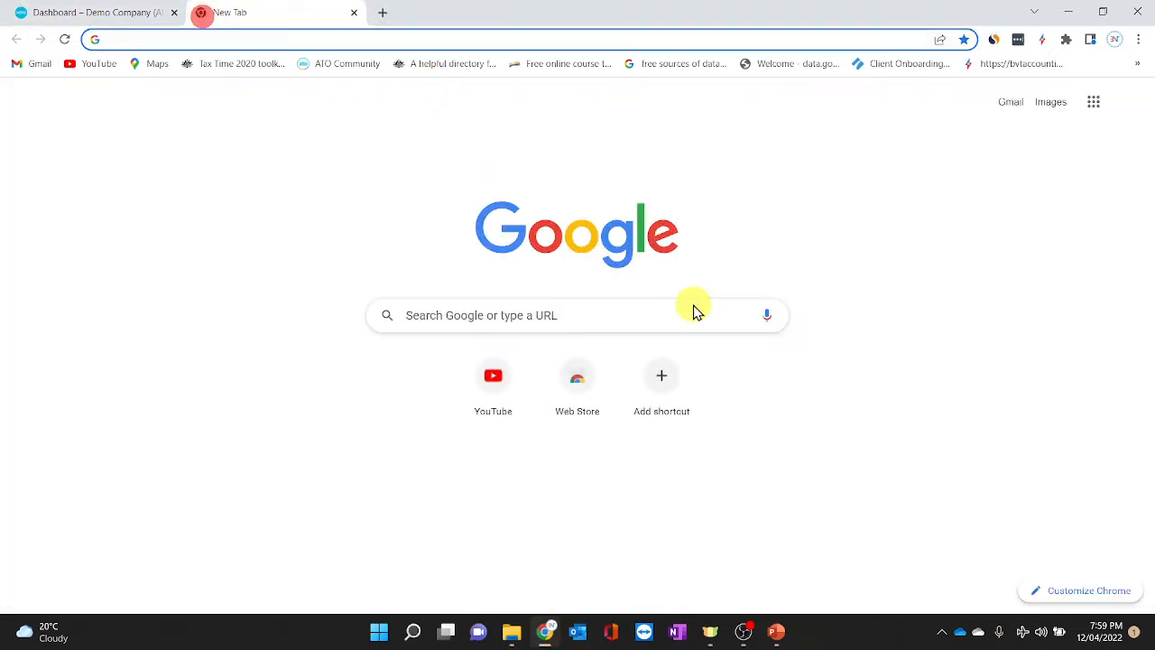
pyautogui.click(641, 317)
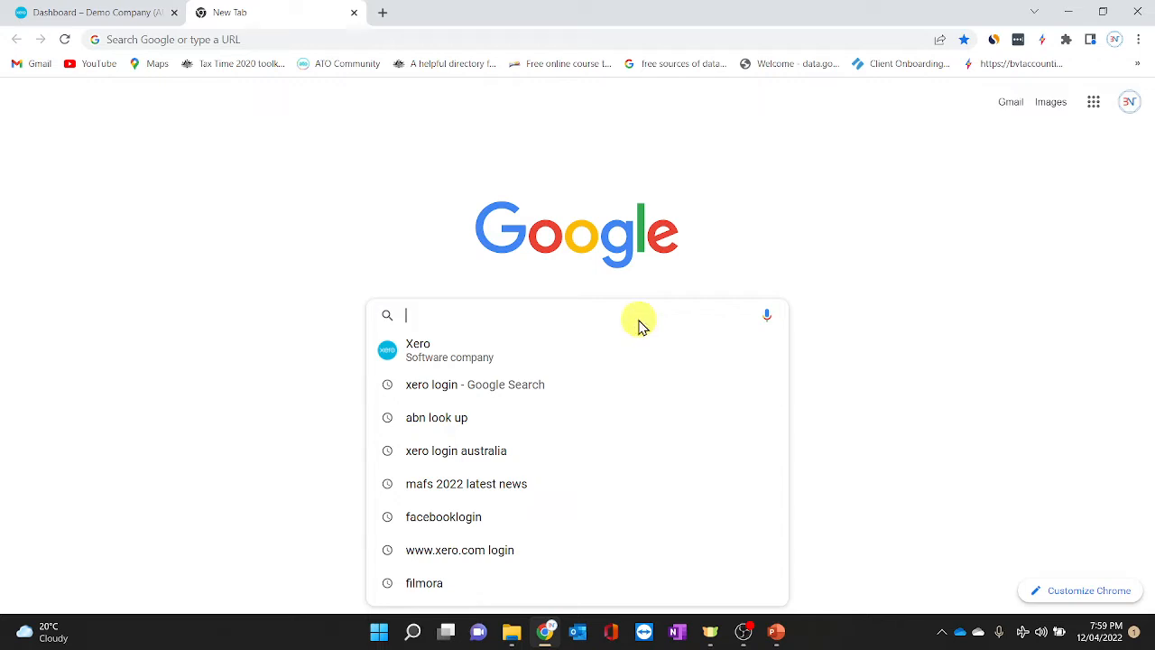
pyautogui.write('ww')
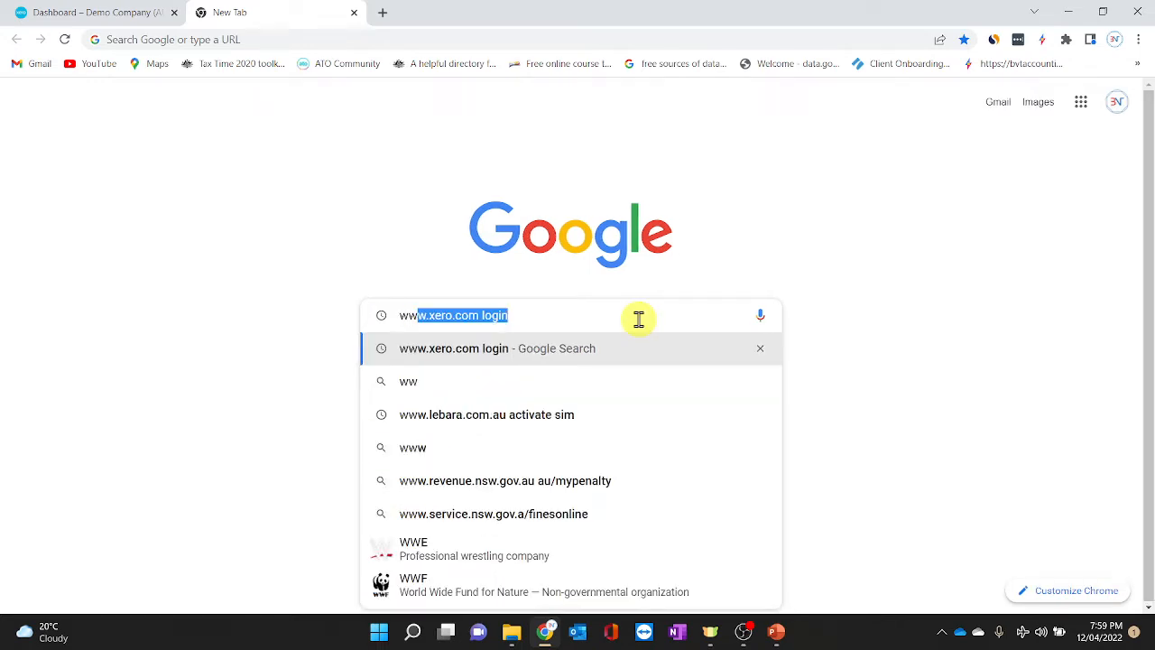
pyautogui.press('Return')
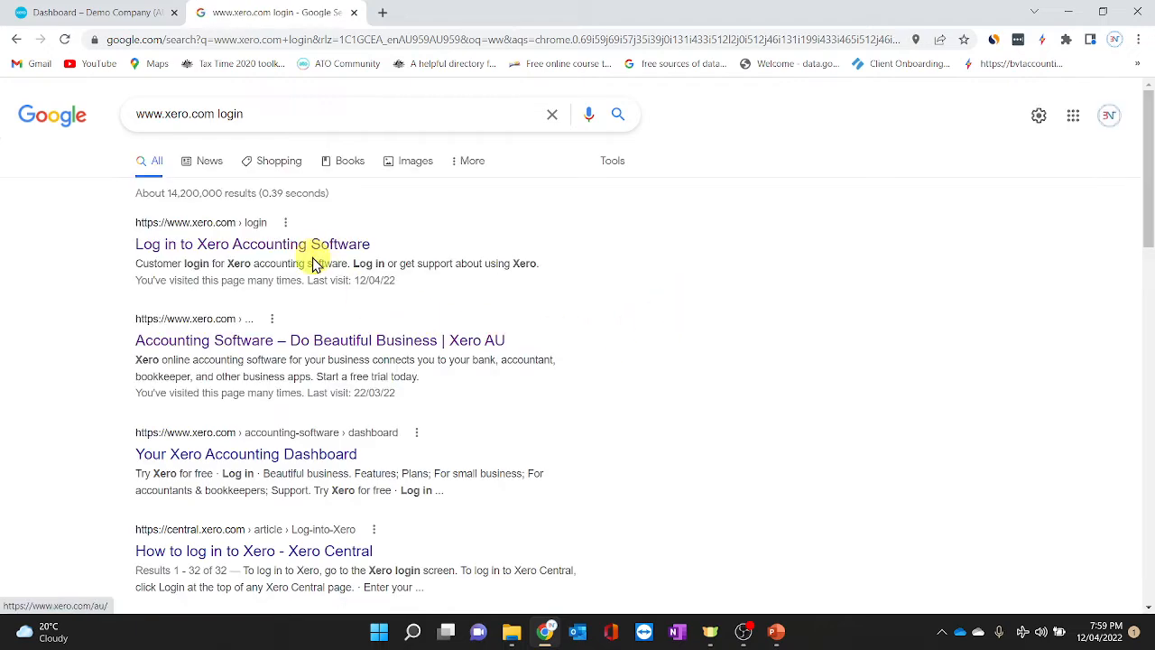
# - Open the Xero login page from the search results, log in to the Demo Company (AU) dashboard, and close the duplicate dashboard tab
pyautogui.click(304, 246)
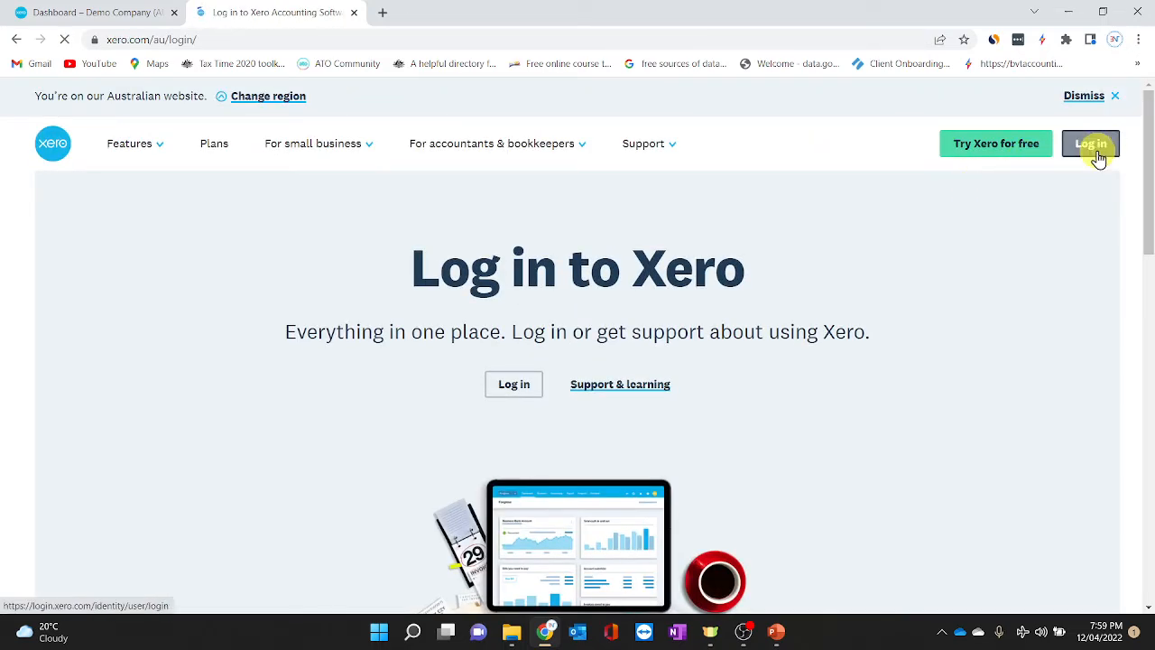
pyautogui.click(1098, 152)
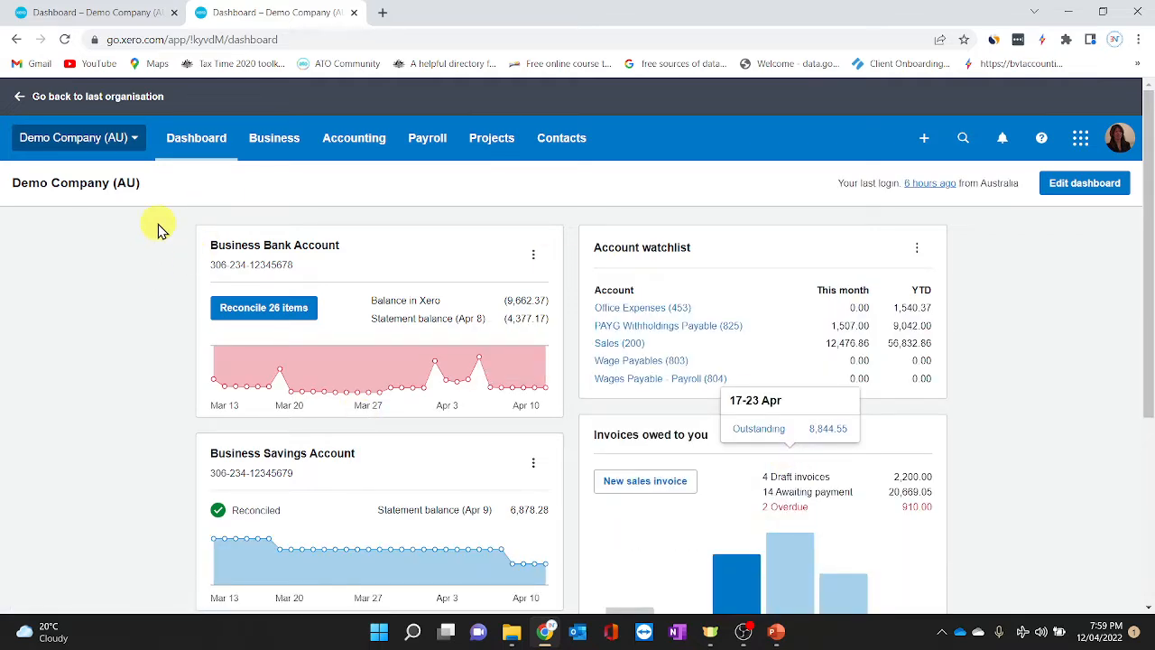
pyautogui.click(171, 12)
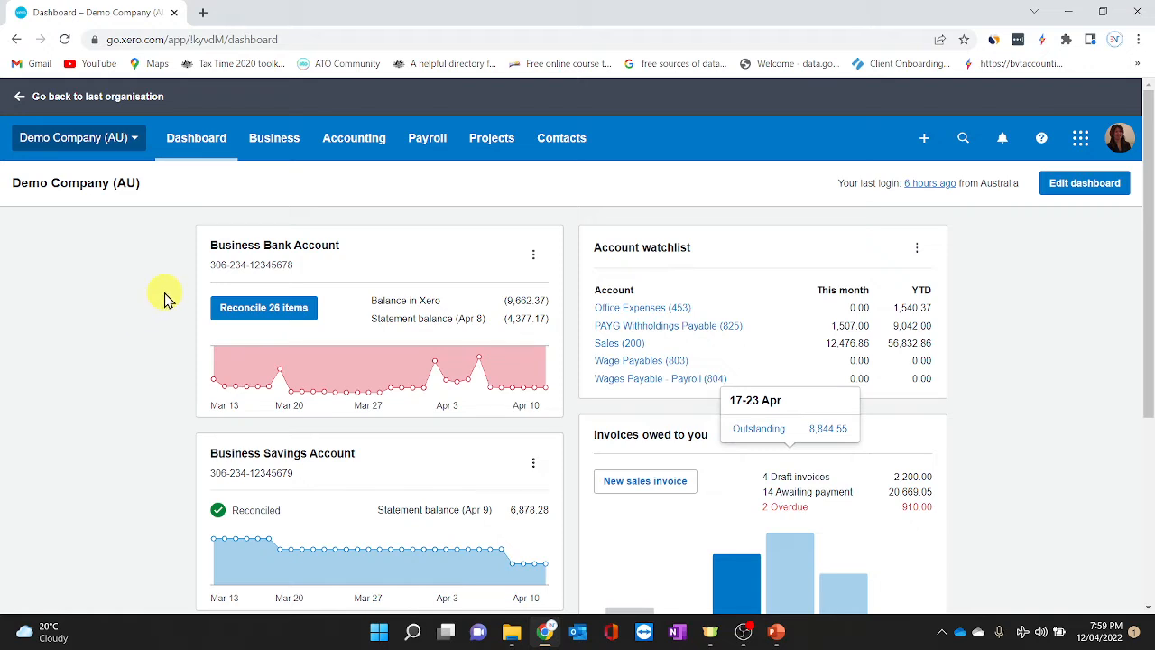
pyautogui.click(196, 141)
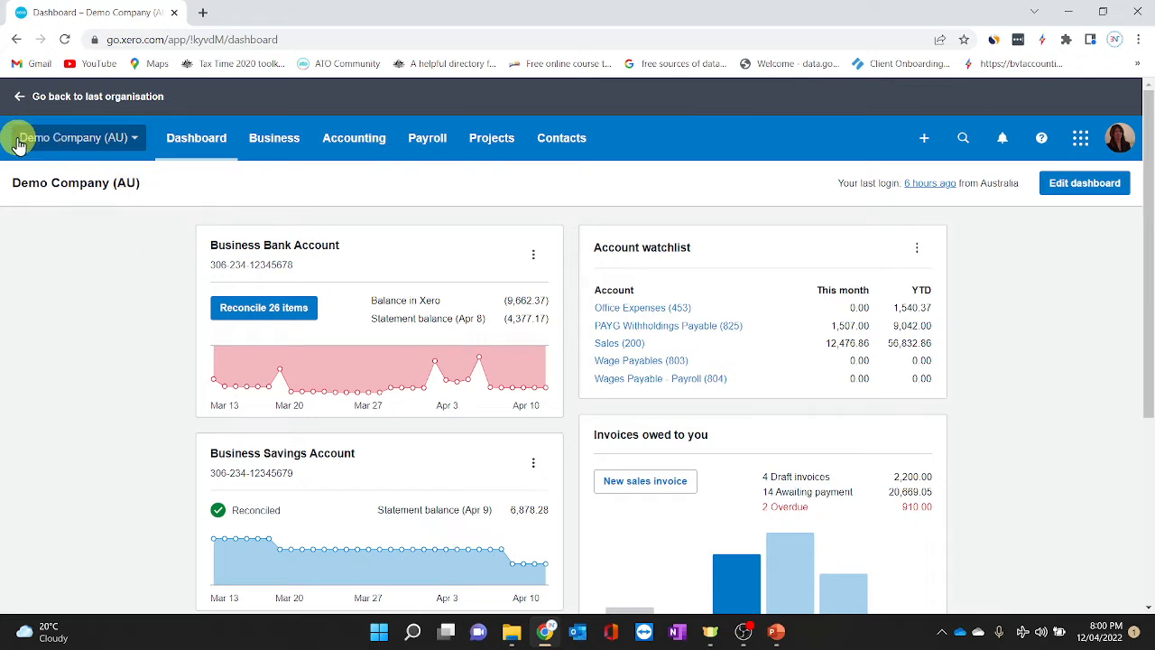
# - Open the organisation's Files area and create a new folder named 2019
pyautogui.click(135, 144)
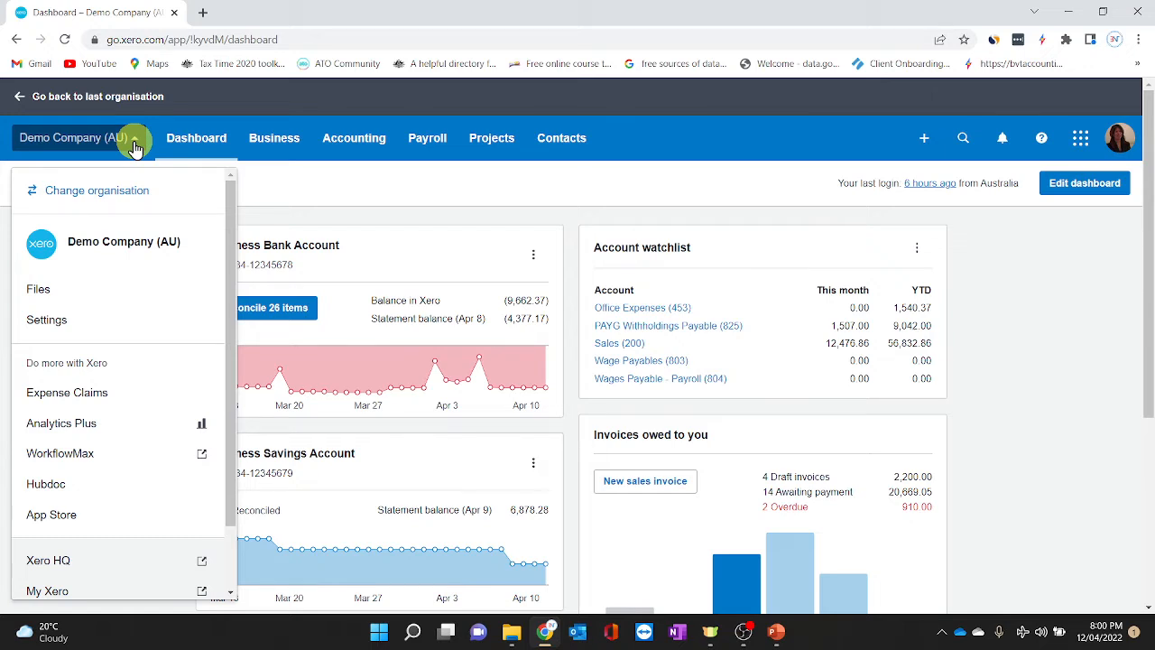
pyautogui.click(40, 301)
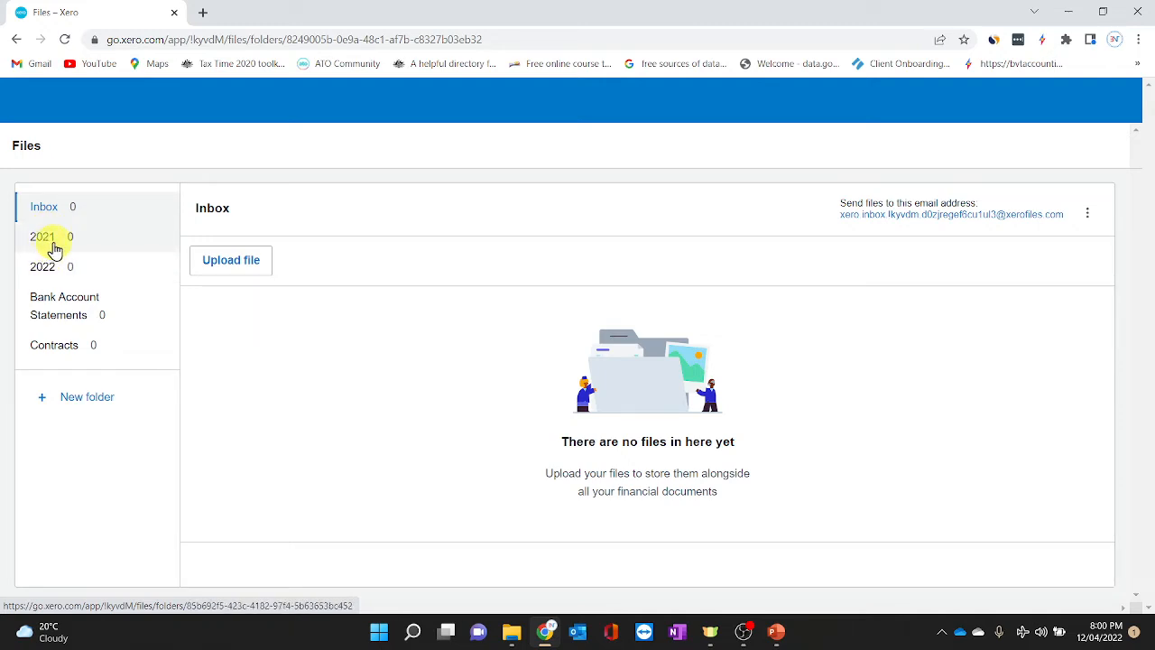
pyautogui.click(81, 405)
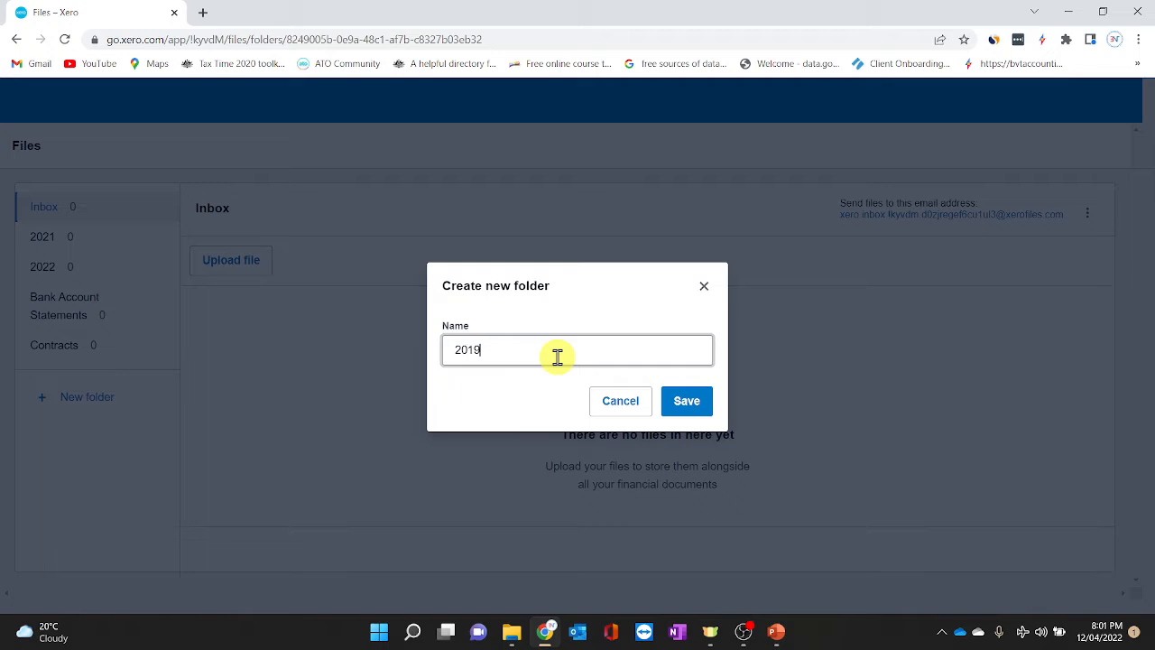
pyautogui.click(690, 400)
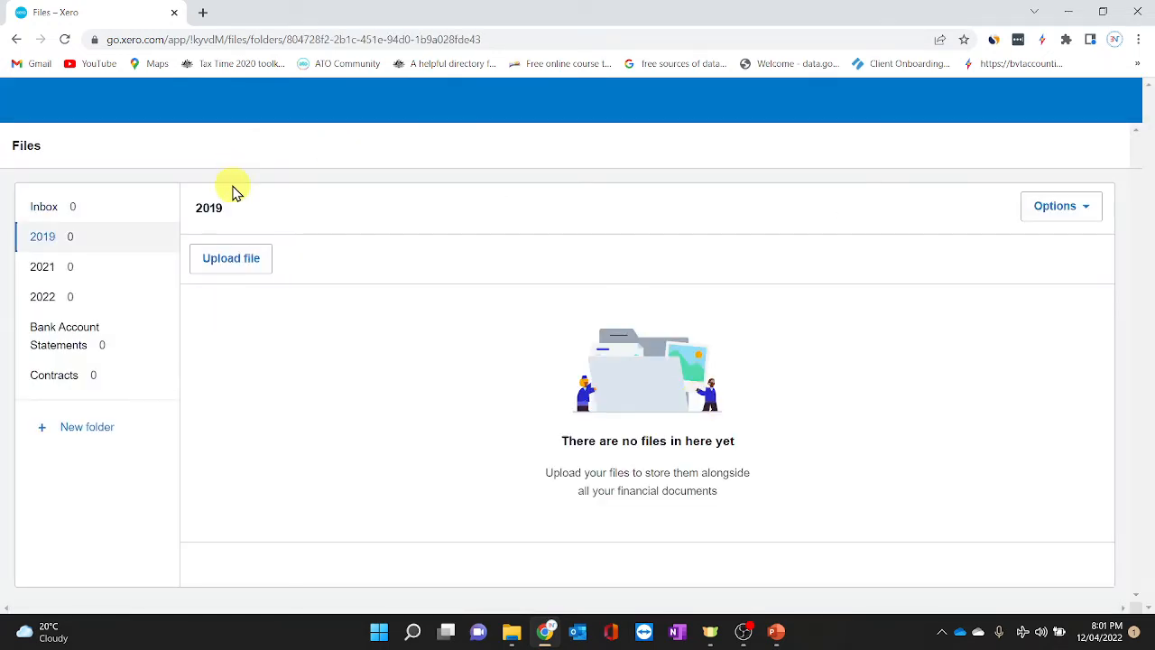
# - Start a file upload to the 2019 folder and cancel the file selection
pyautogui.click(239, 263)
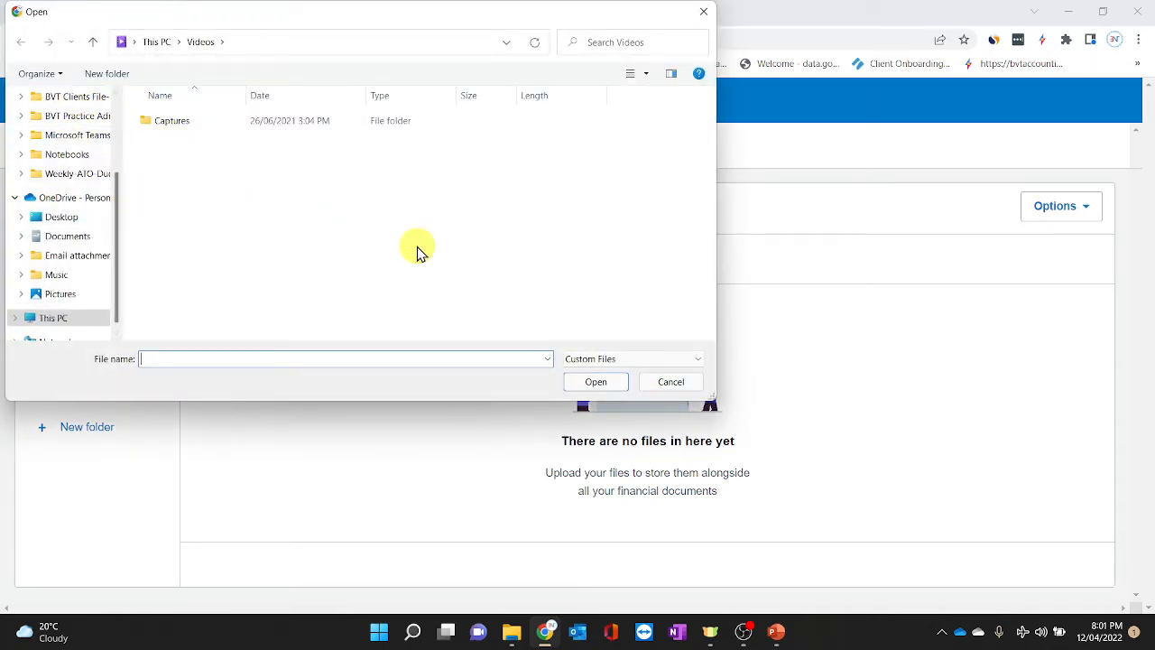
pyautogui.click(682, 383)
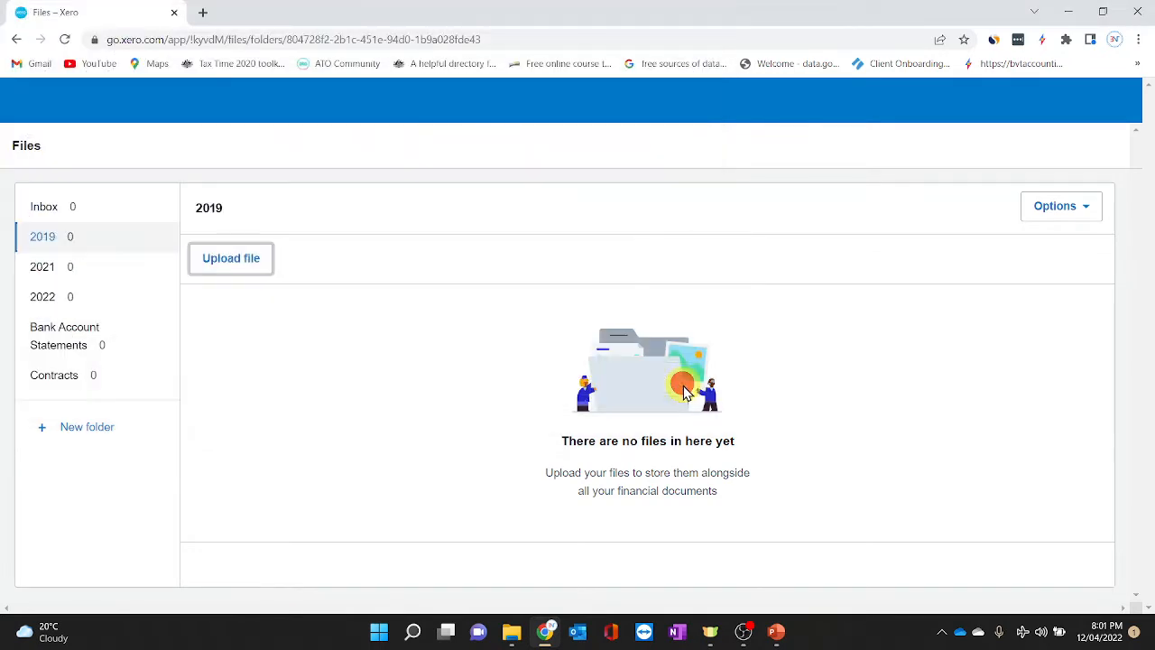
# - View the Files Inbox, return to the 2019 folder, and reload the page
pyautogui.click(41, 207)
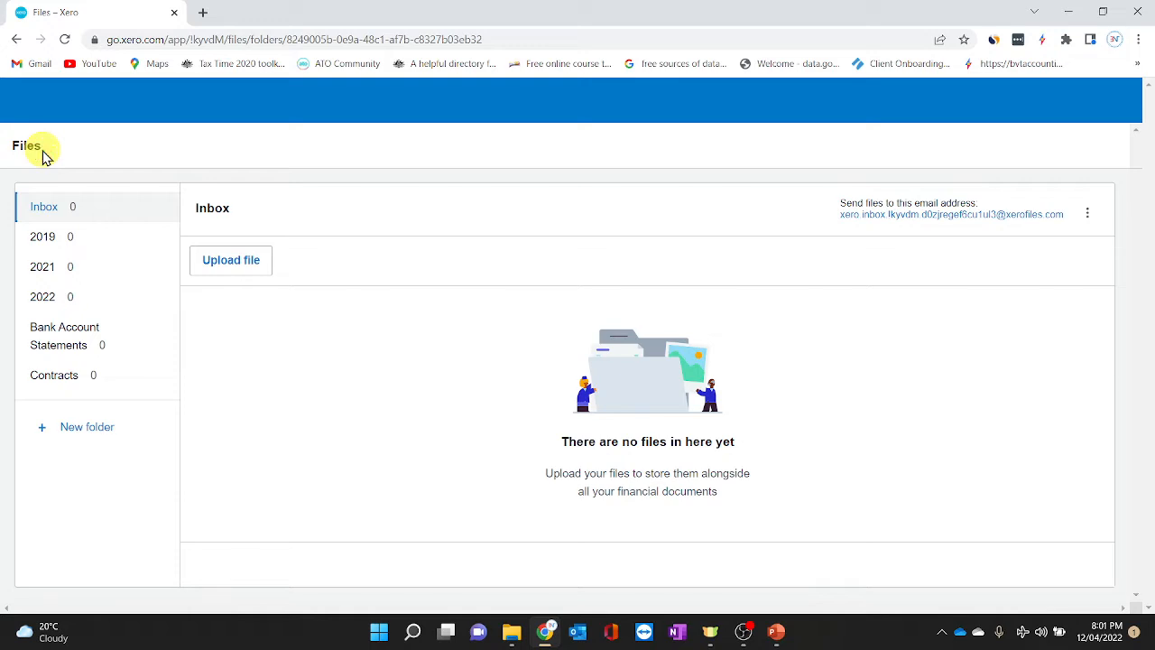
pyautogui.click(17, 42)
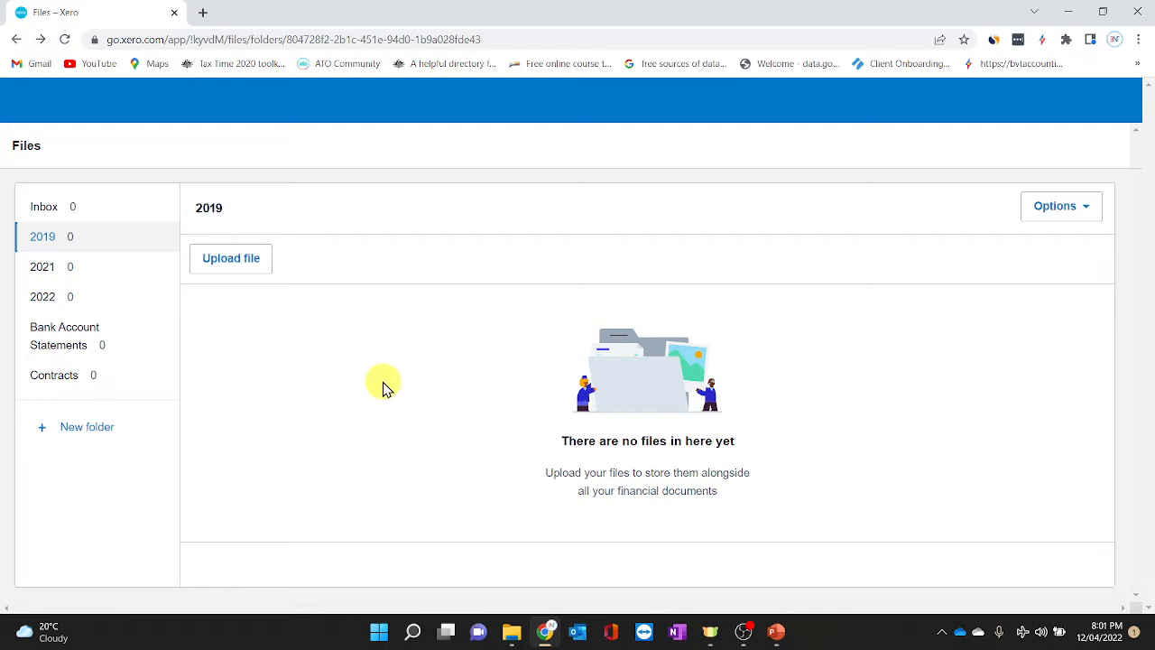
pyautogui.click(118, 13)
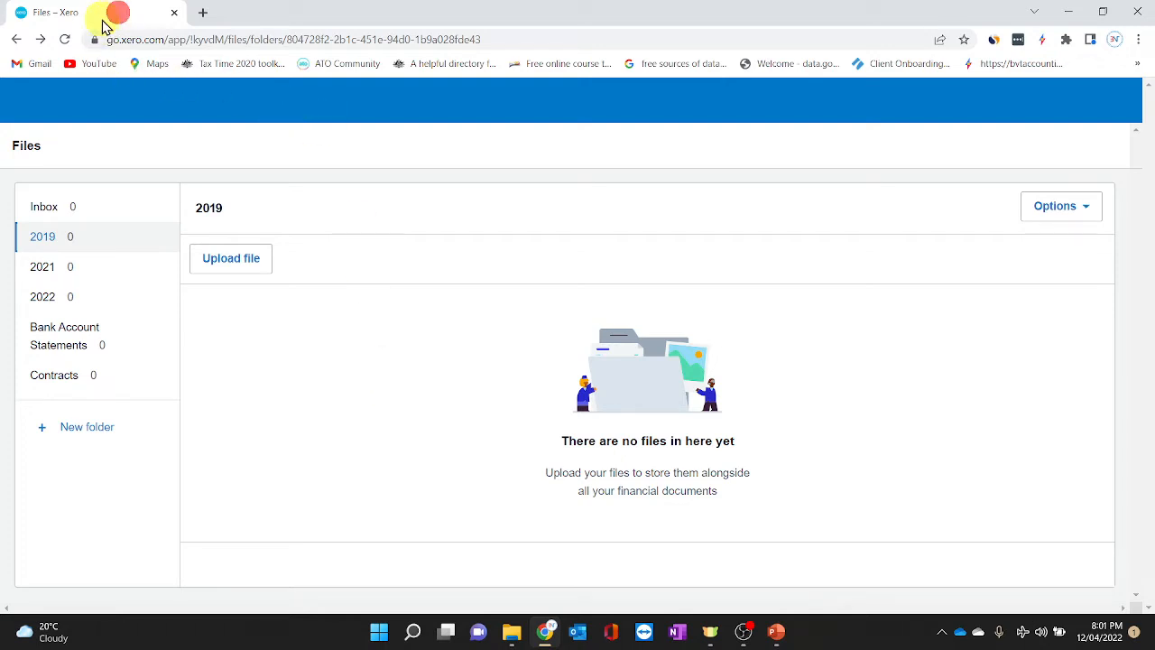
pyautogui.click(64, 39)
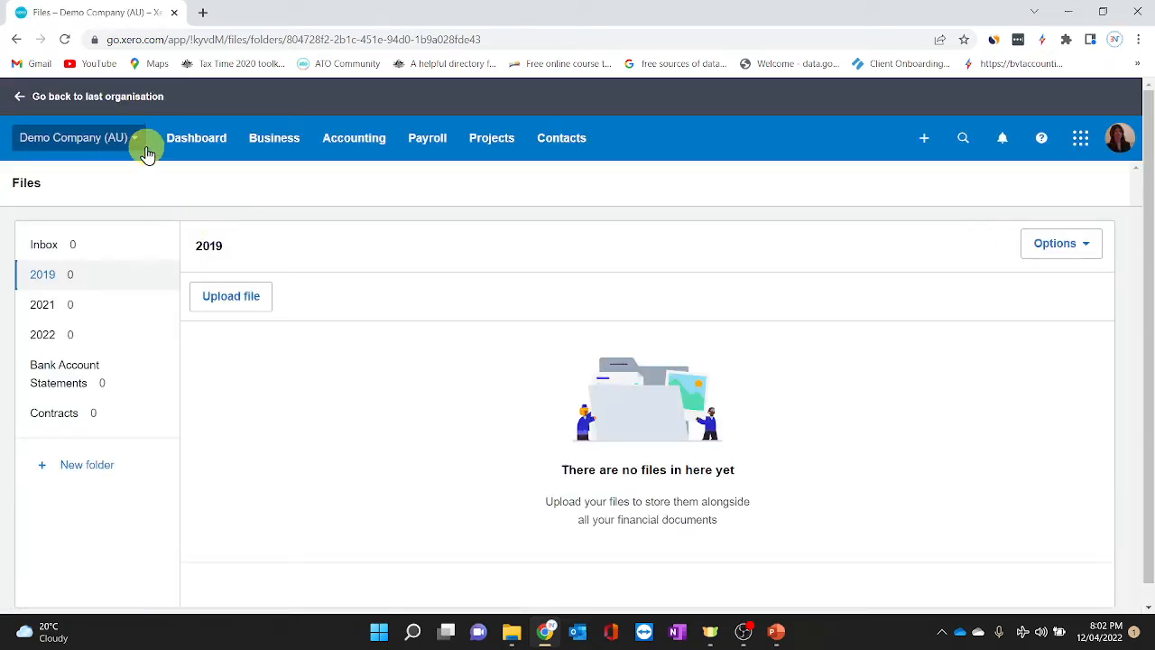
# - Open the Organisation details page from Demo Company (AU)'s organisation settings
pyautogui.click(136, 141)
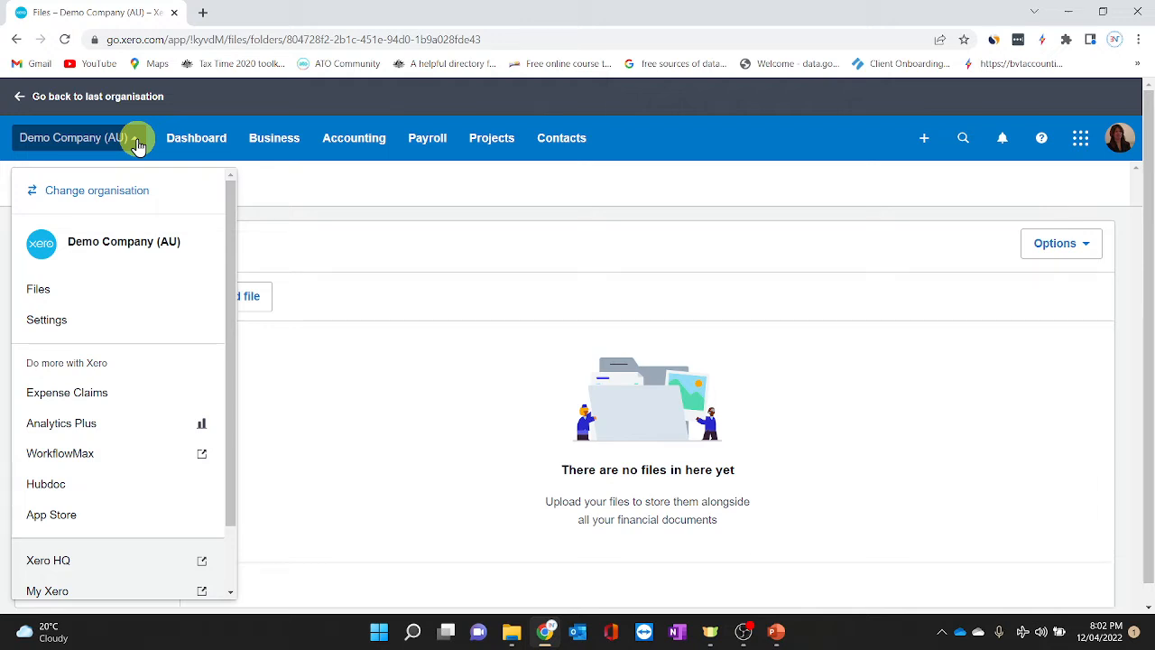
pyautogui.click(35, 327)
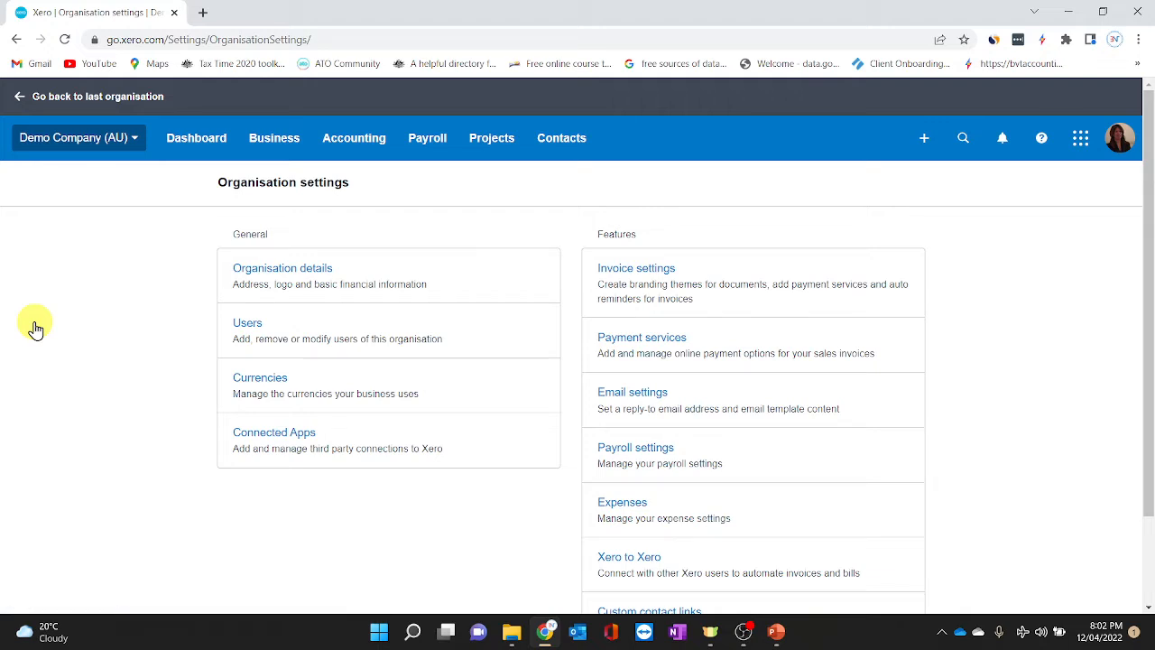
pyautogui.click(316, 276)
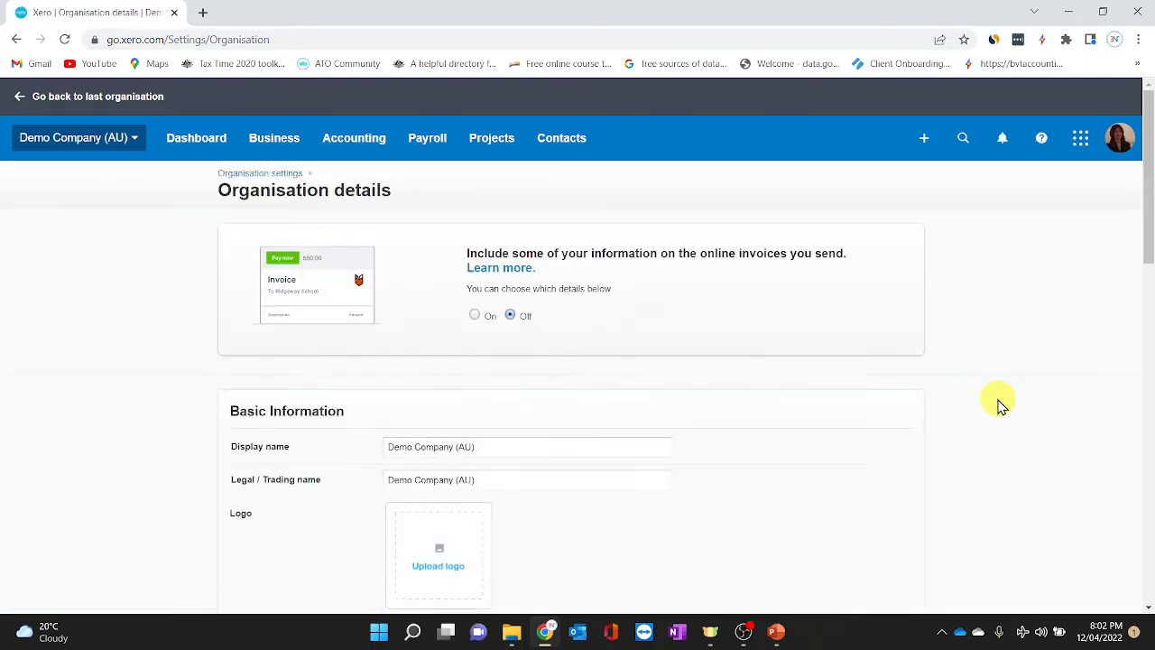
# - Review the Basic Information and Contact Details sections of the organisation details, including the organisation type options, keeping Company selected
pyautogui.scroll(-1, 993, 474)
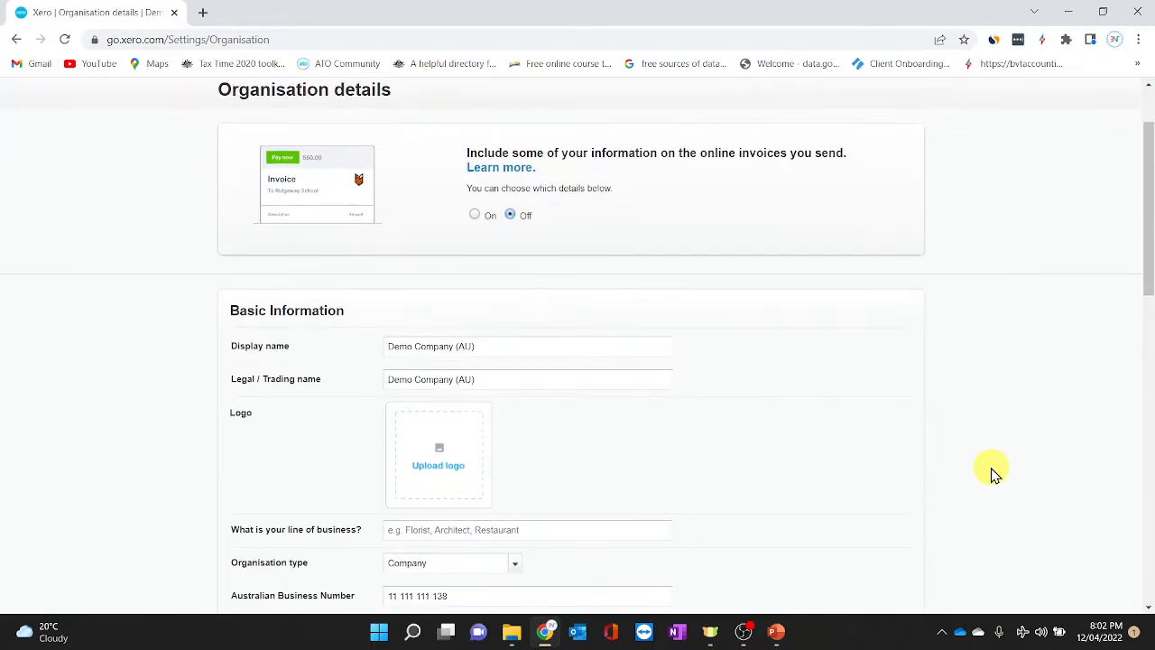
pyautogui.scroll(-1, 993, 474)
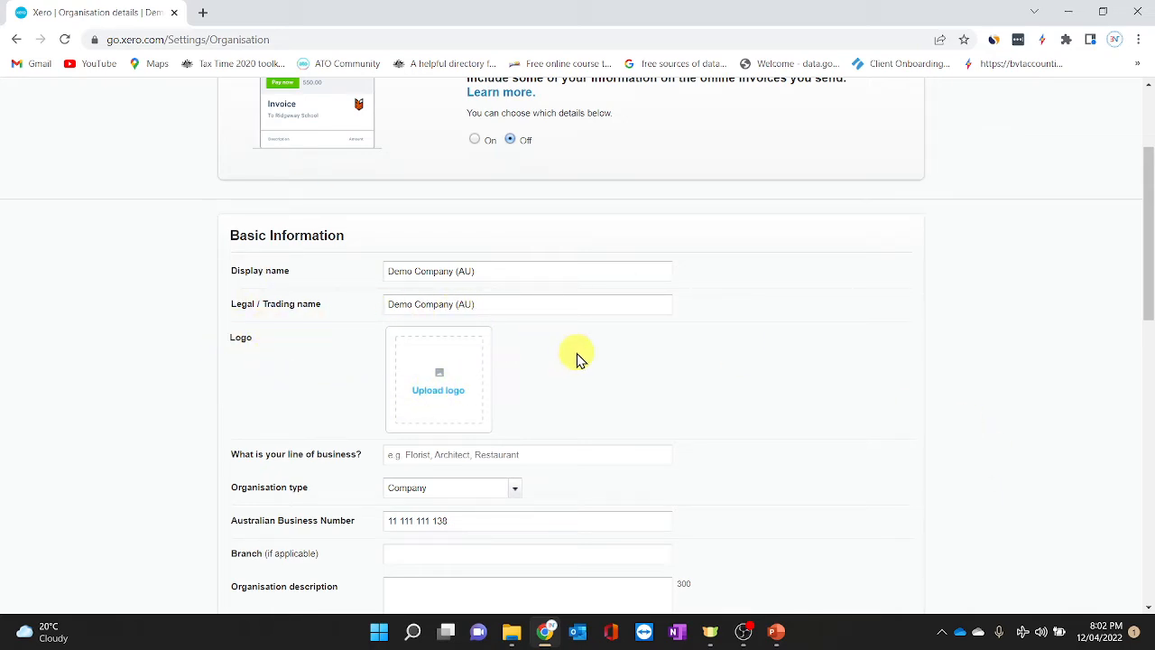
pyautogui.scroll(-2, 576, 352)
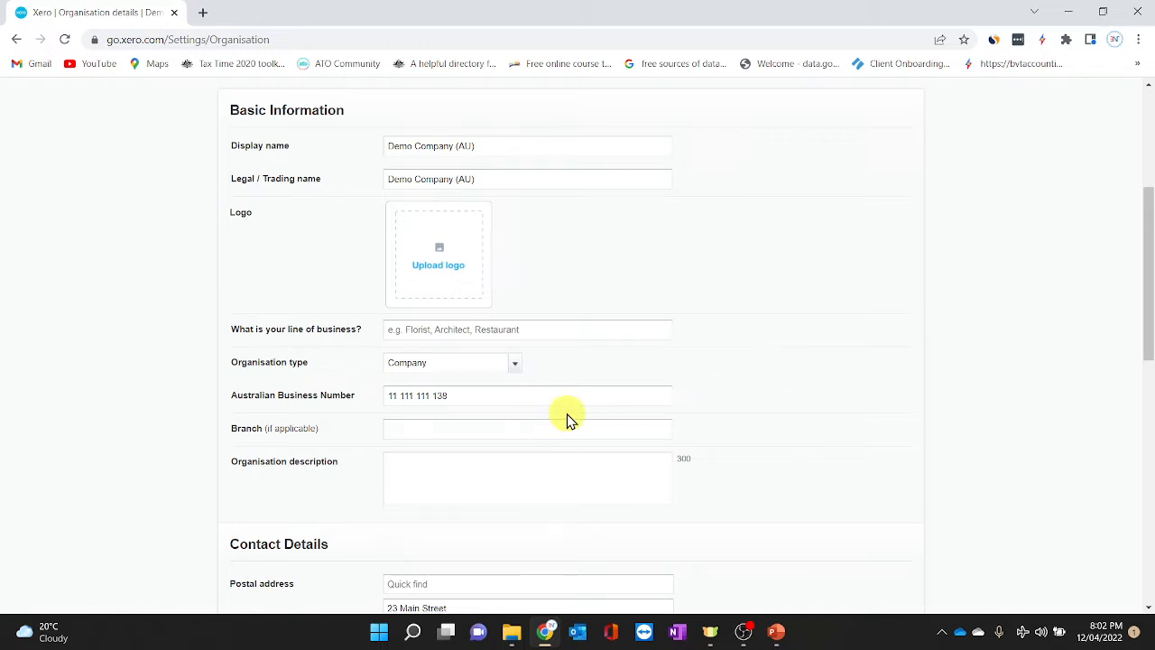
pyautogui.click(511, 367)
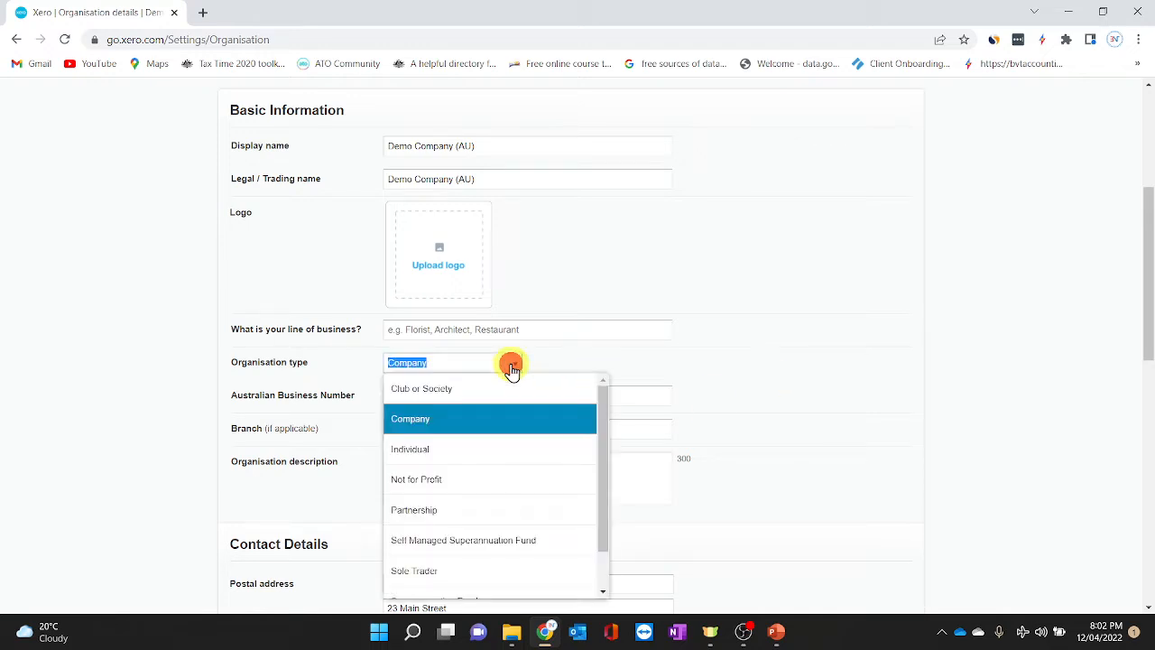
pyautogui.click(440, 421)
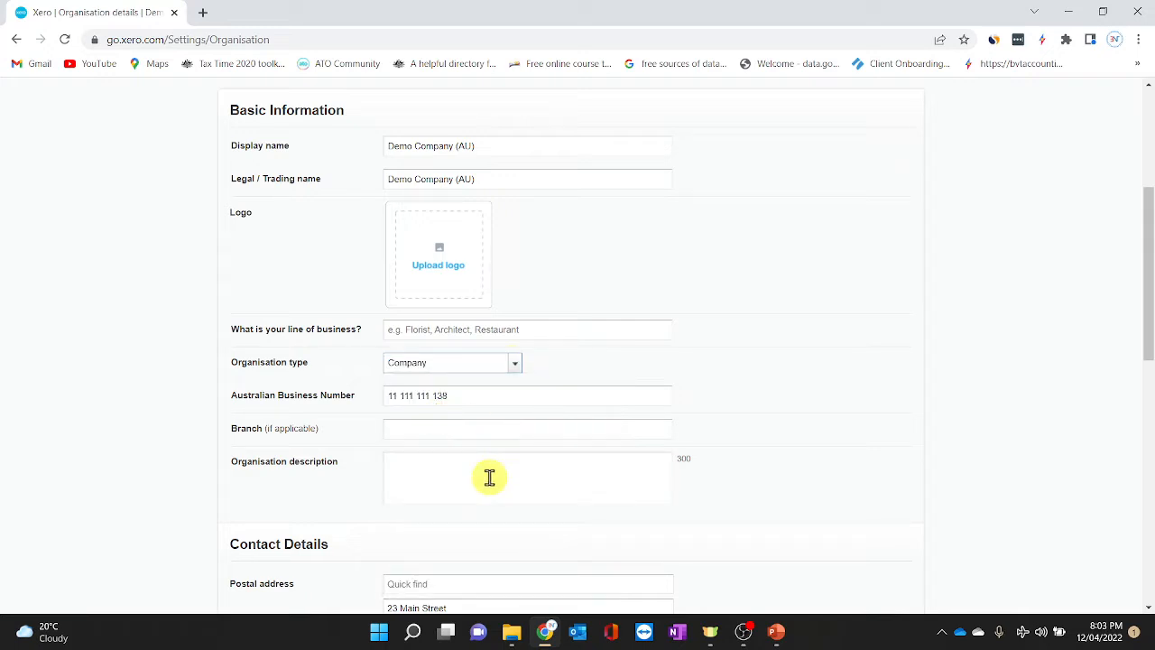
pyautogui.scroll(-5, 489, 477)
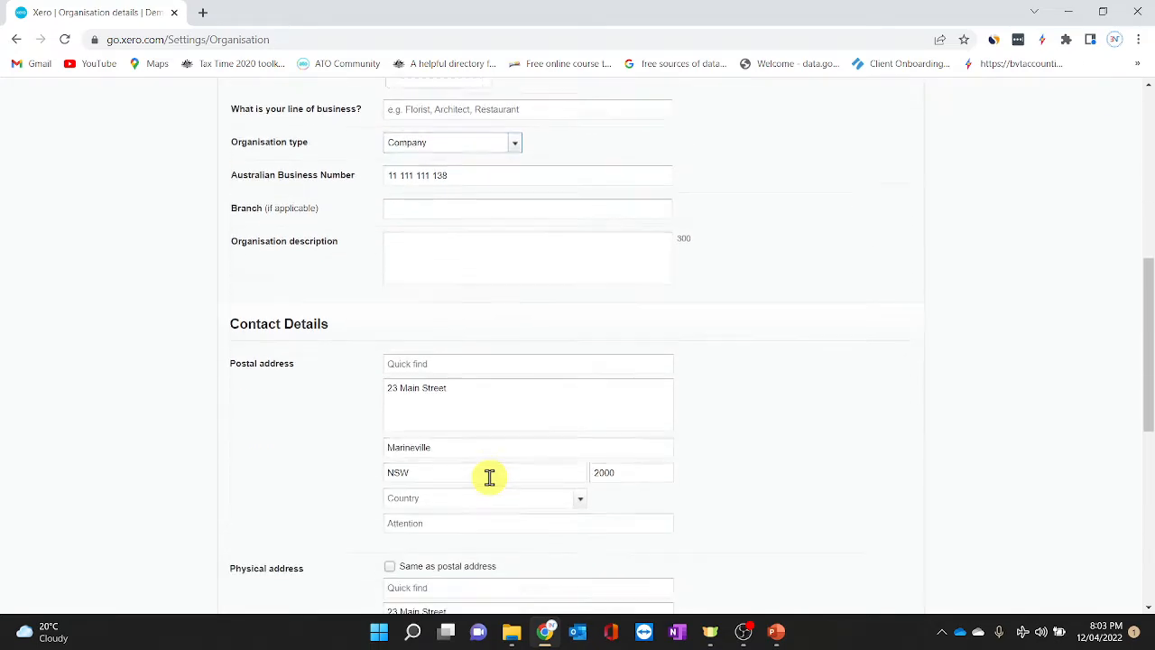
pyautogui.scroll(-4, 489, 484)
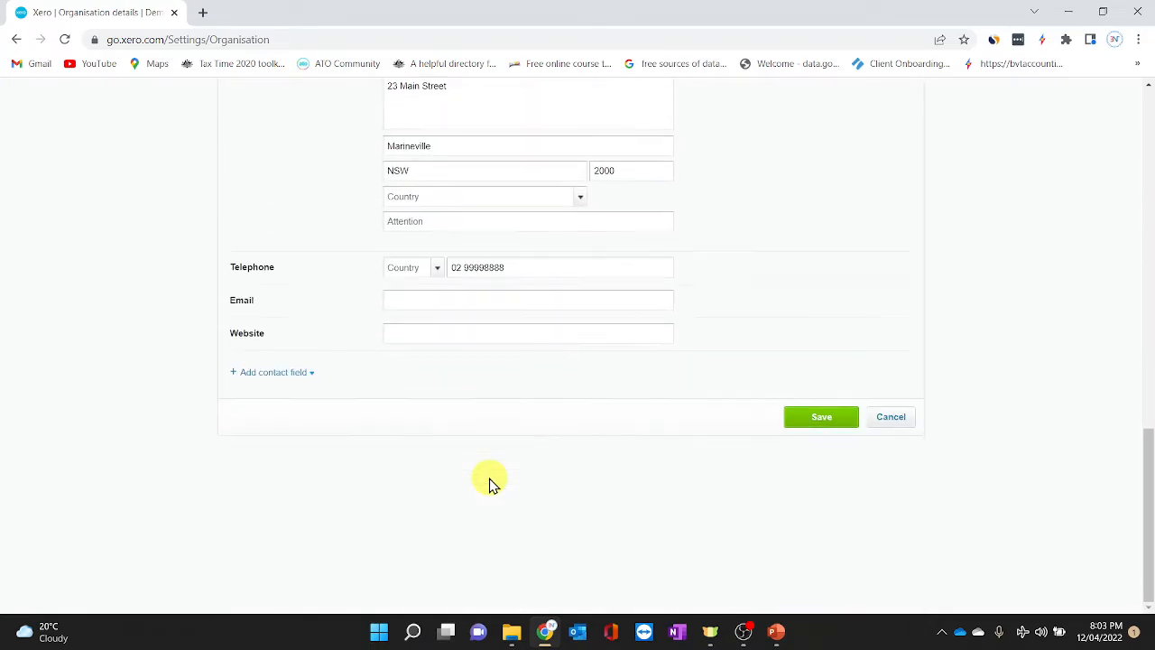
pyautogui.scroll(2, 489, 484)
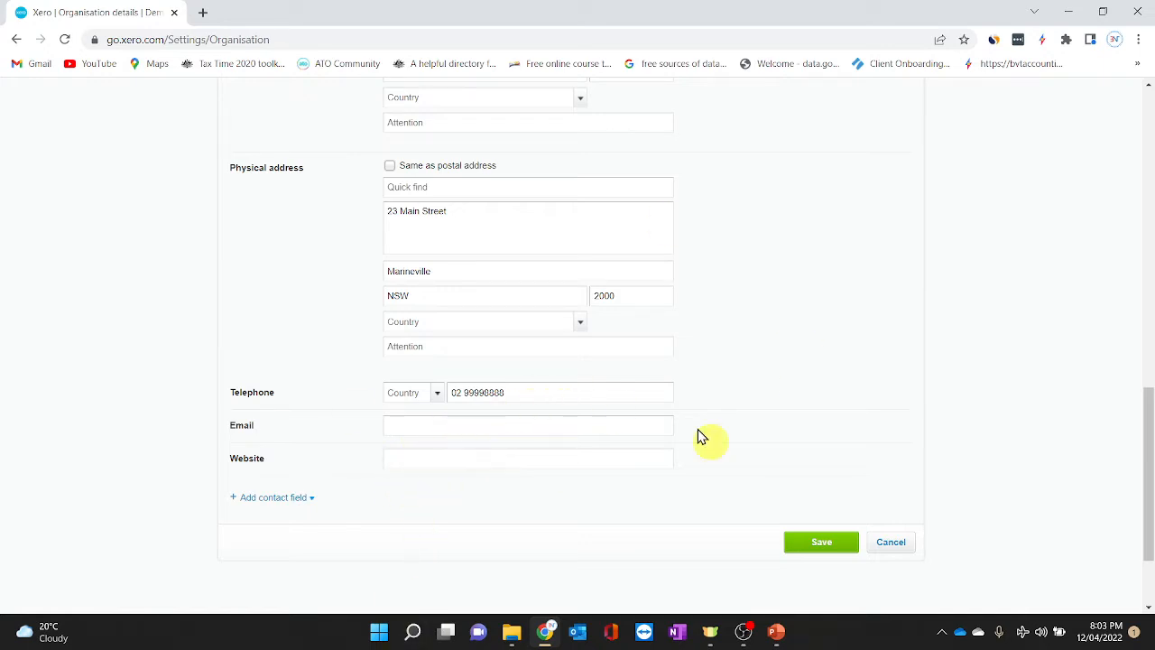
# - Leave the organisation details without saving and review the branding themes in the Invoice settings
pyautogui.click(892, 543)
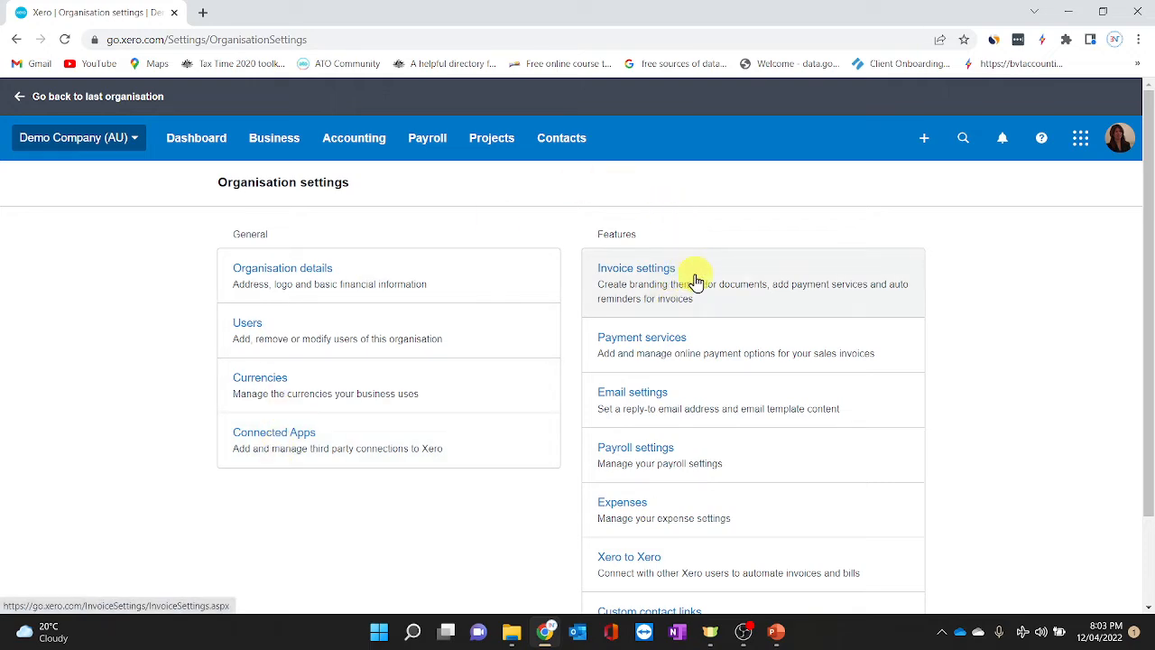
pyautogui.click(662, 270)
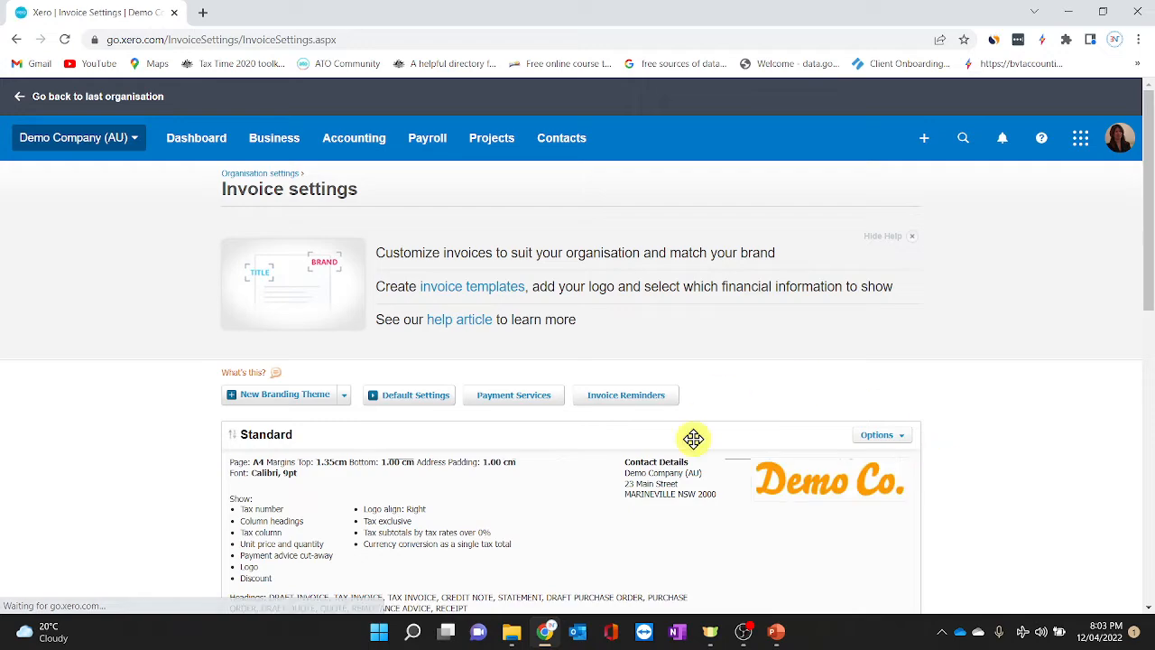
pyautogui.scroll(-4, 598, 413)
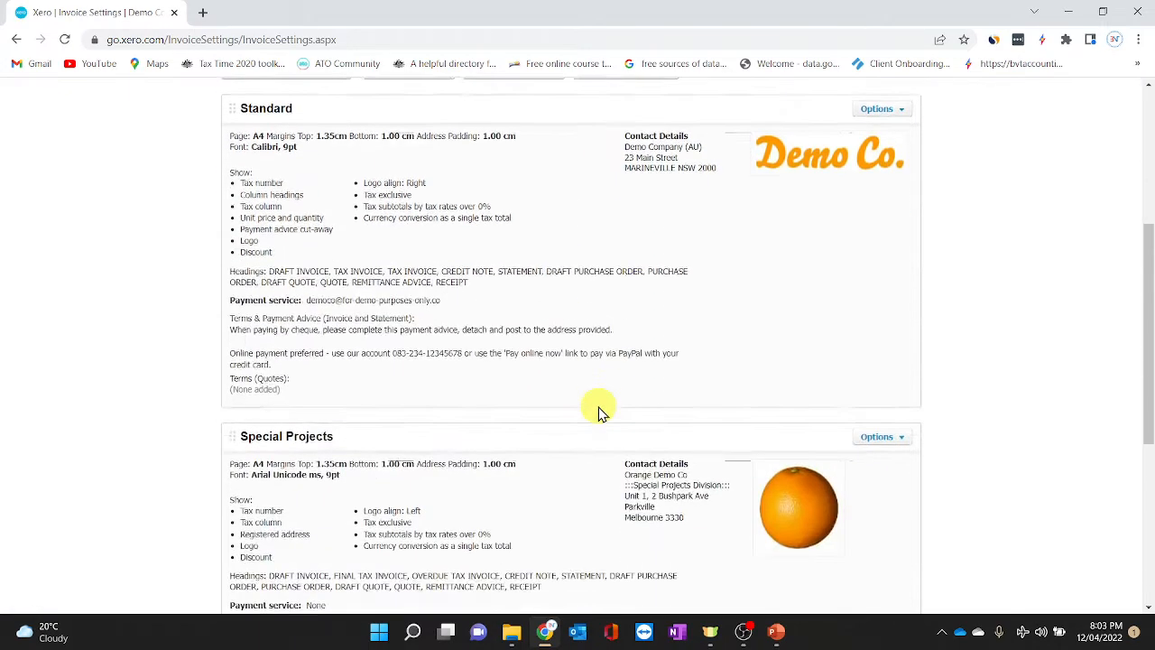
pyautogui.scroll(-4, 598, 412)
pyautogui.scroll(6, 598, 406)
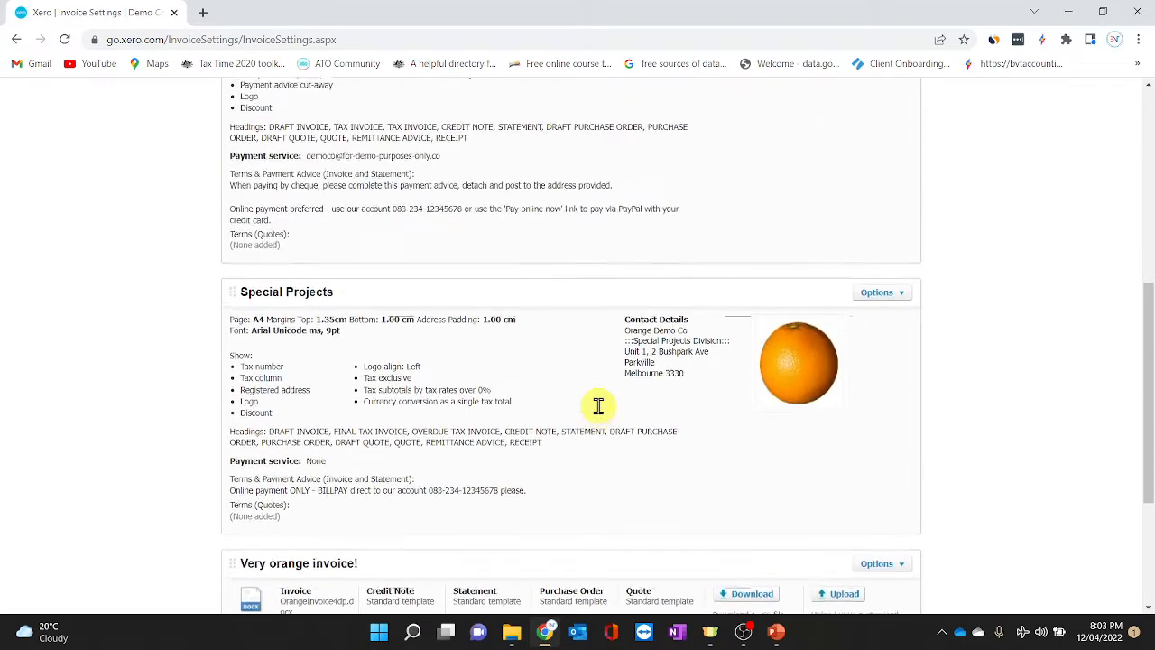
pyautogui.scroll(2, 612, 412)
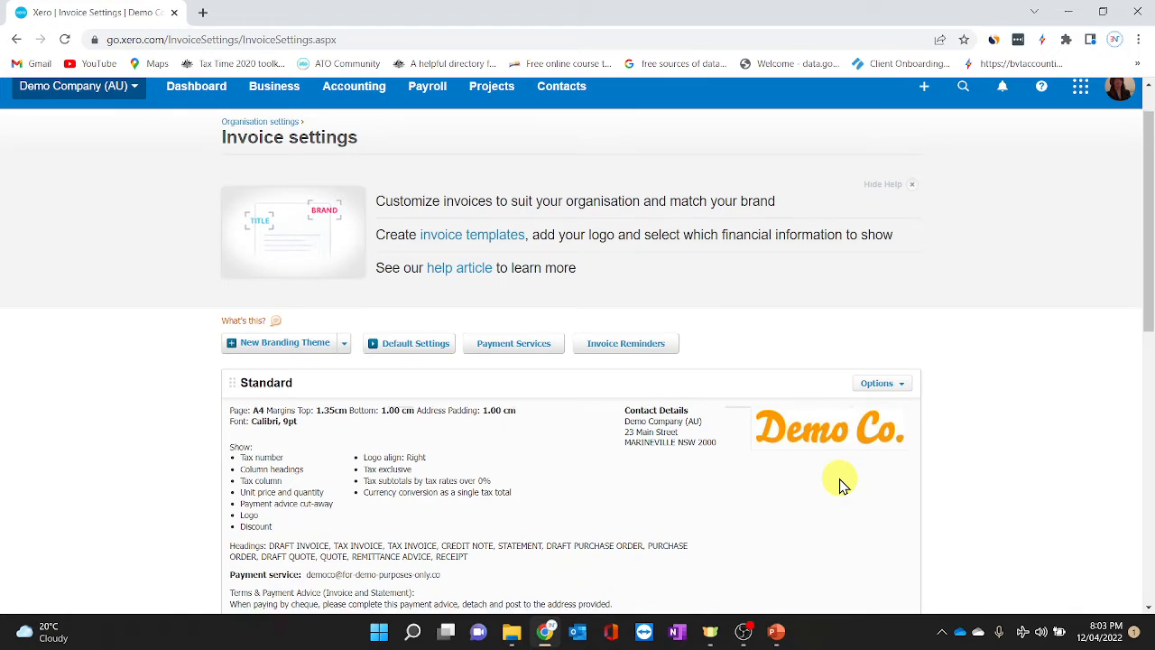
pyautogui.scroll(-5, 841, 486)
pyautogui.scroll(2, 840, 486)
pyautogui.scroll(3, 840, 486)
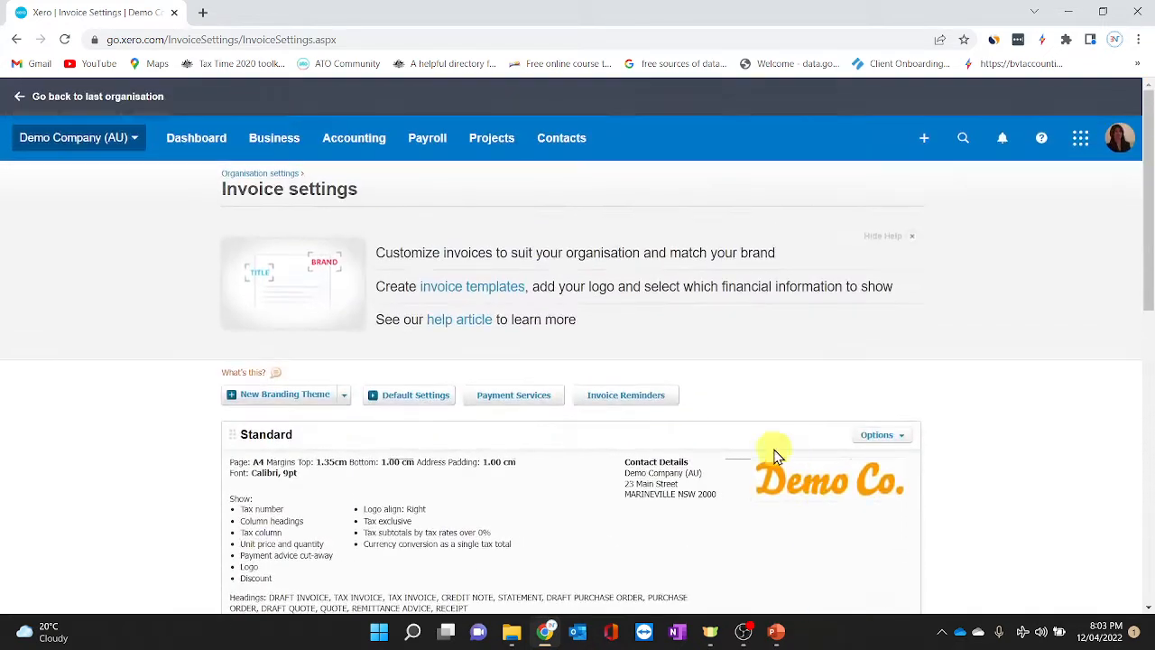
# - Return to the organisation settings and review the connected and available options in Payment services
pyautogui.click(284, 172)
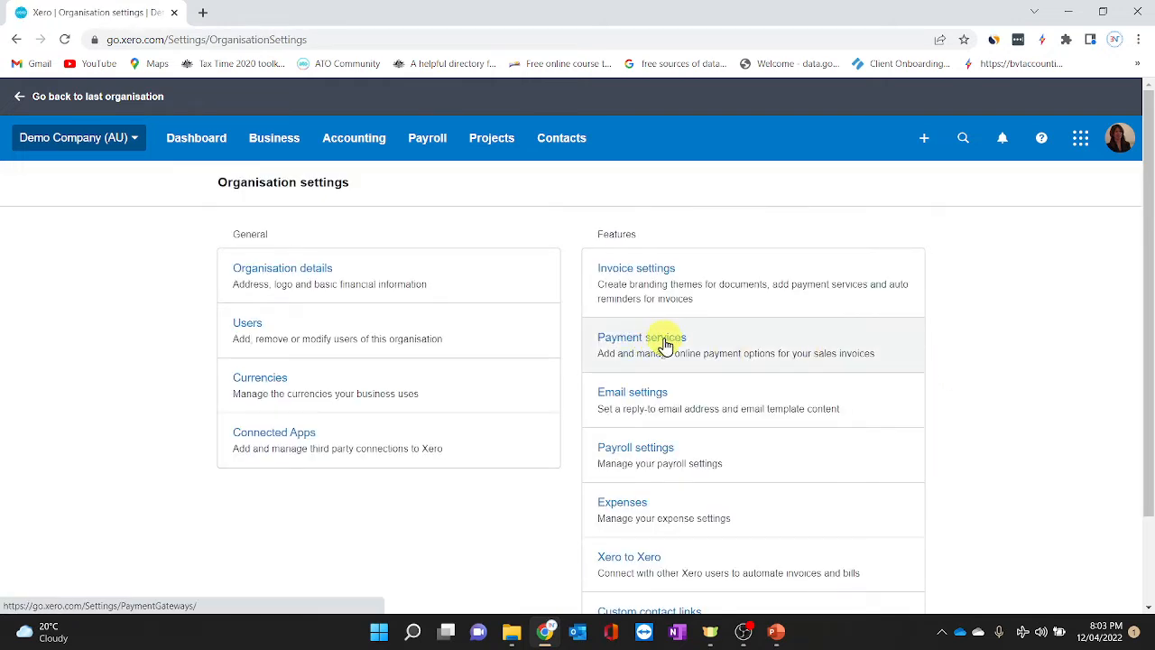
pyautogui.click(669, 346)
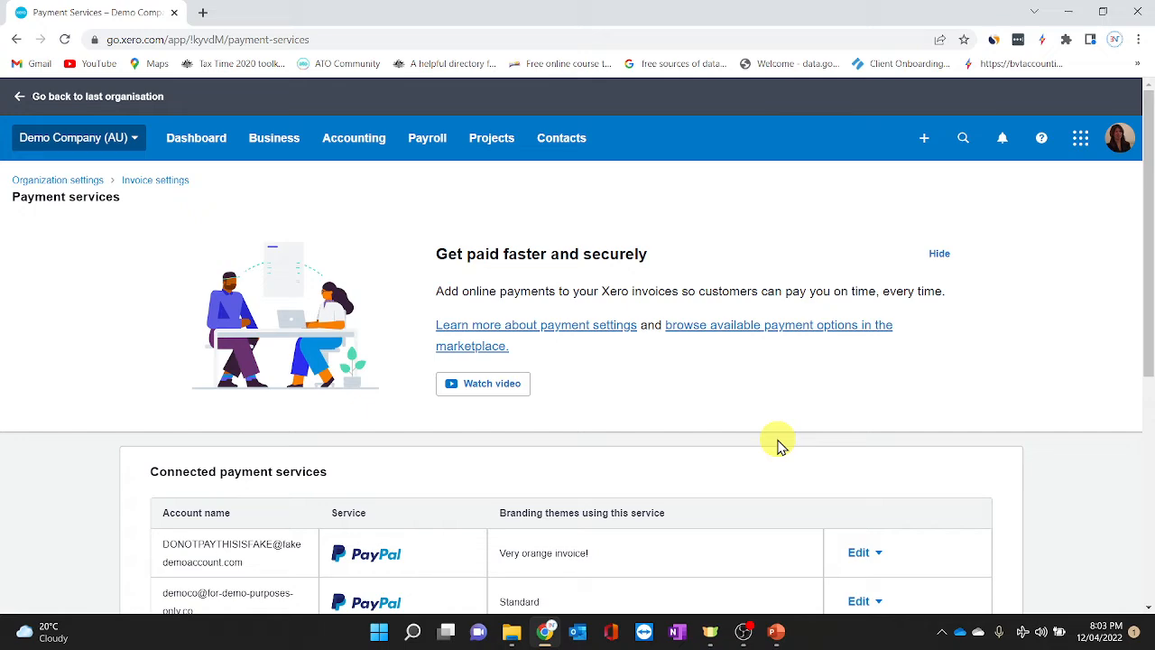
pyautogui.scroll(-3, 781, 444)
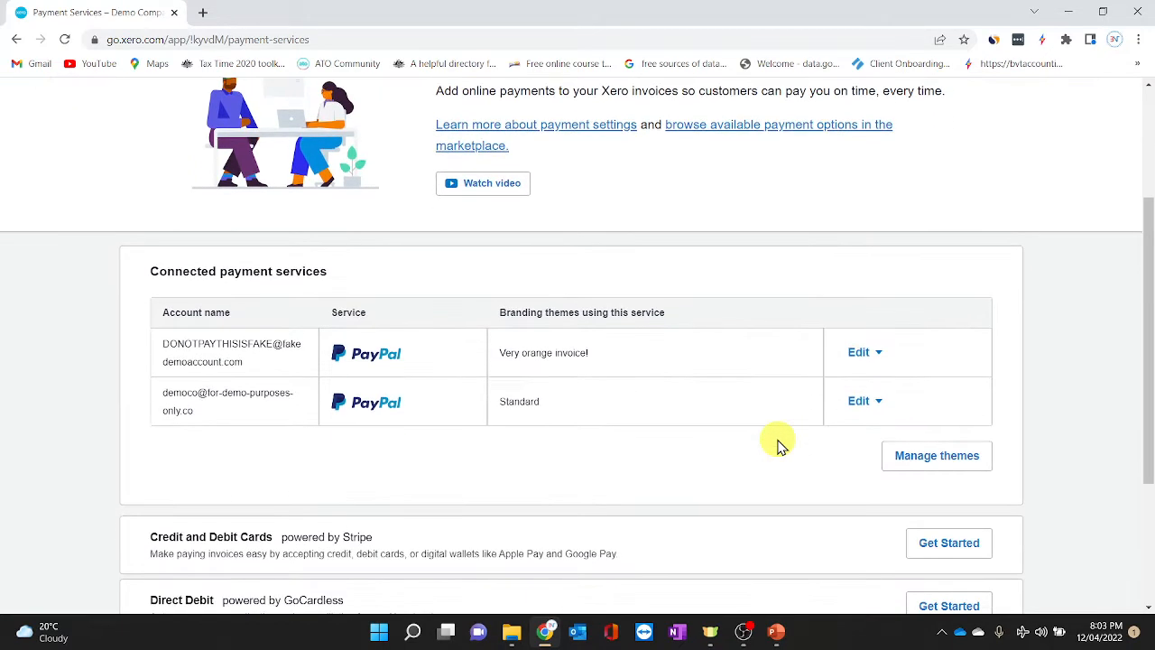
pyautogui.scroll(2, 781, 444)
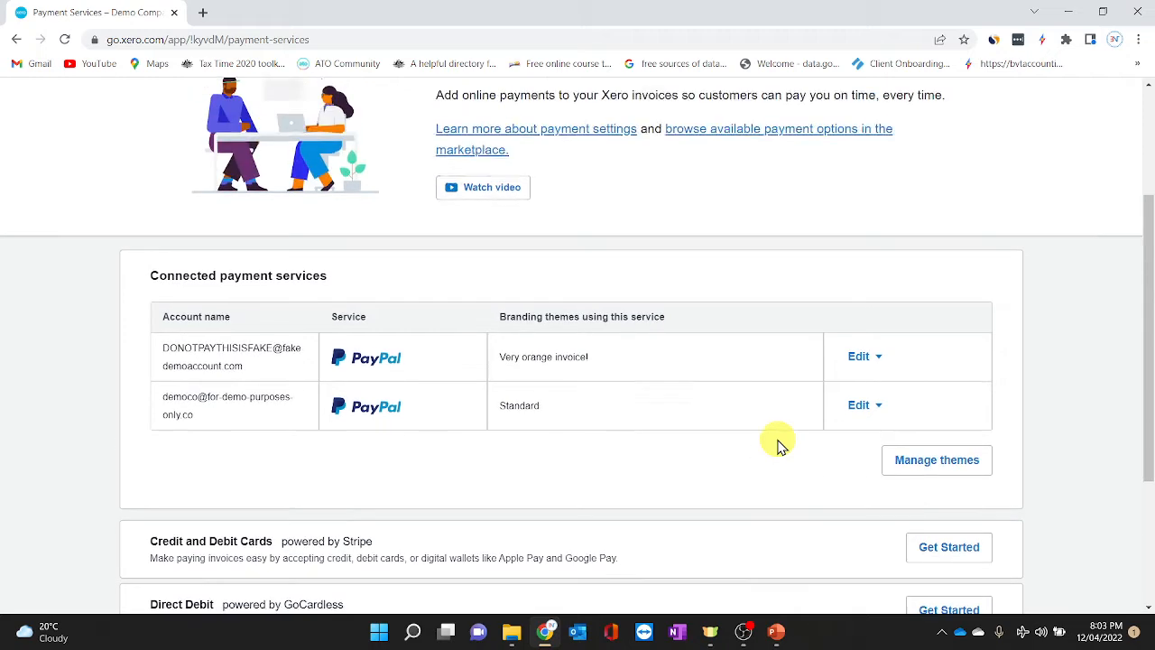
pyautogui.scroll(-3, 781, 444)
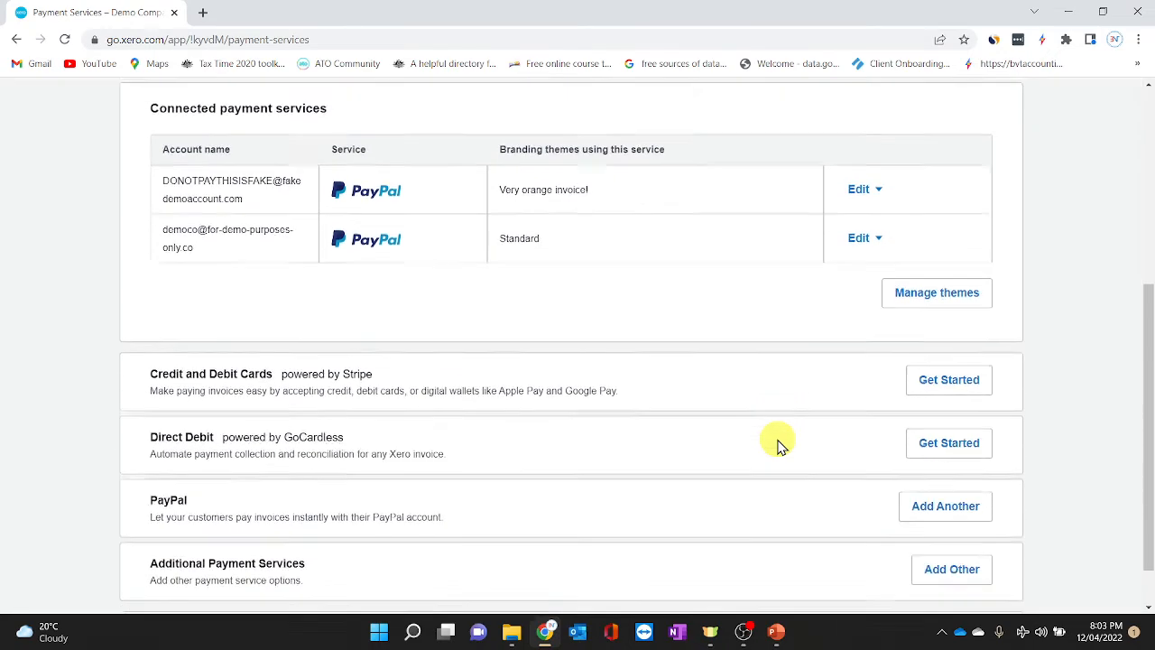
pyautogui.scroll(5, 578, 352)
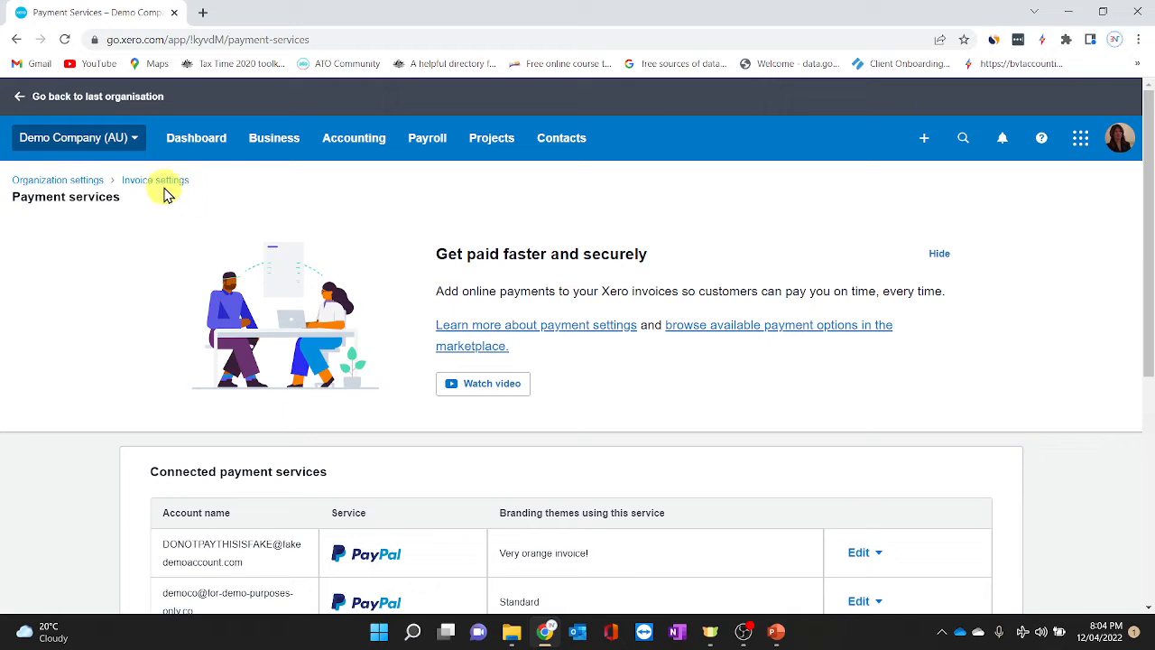
# - Open Payroll settings from the organisation settings and review the Organisation accounts, payroll tracking and payslip options
pyautogui.click(82, 179)
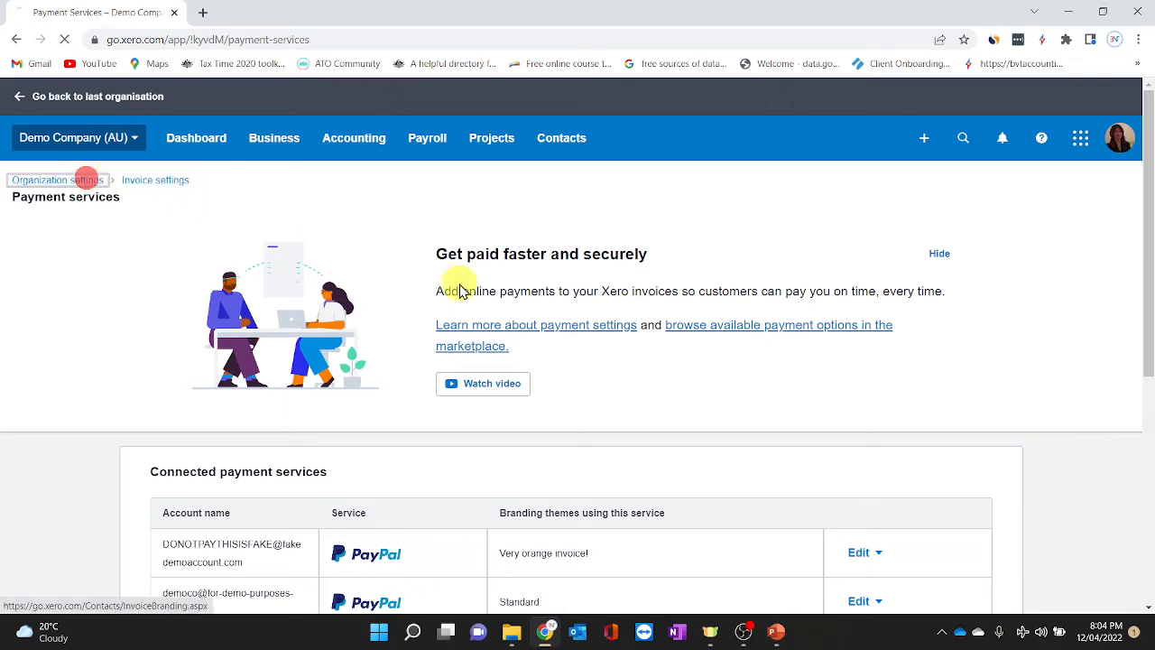
pyautogui.scroll(-2, 948, 443)
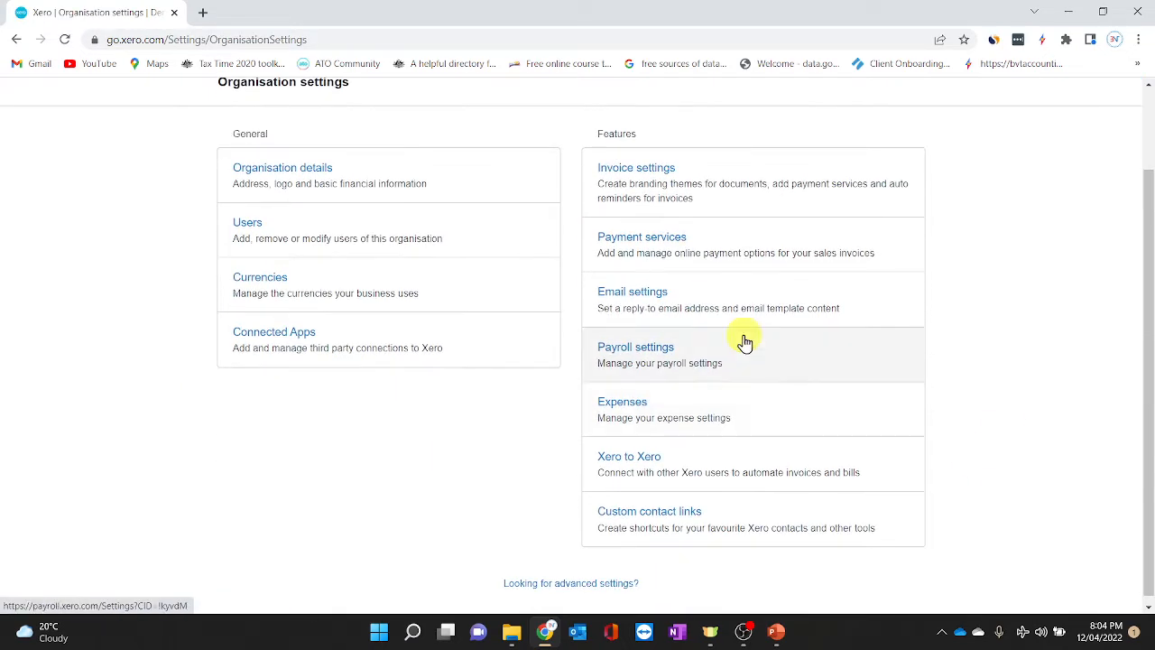
pyautogui.click(665, 355)
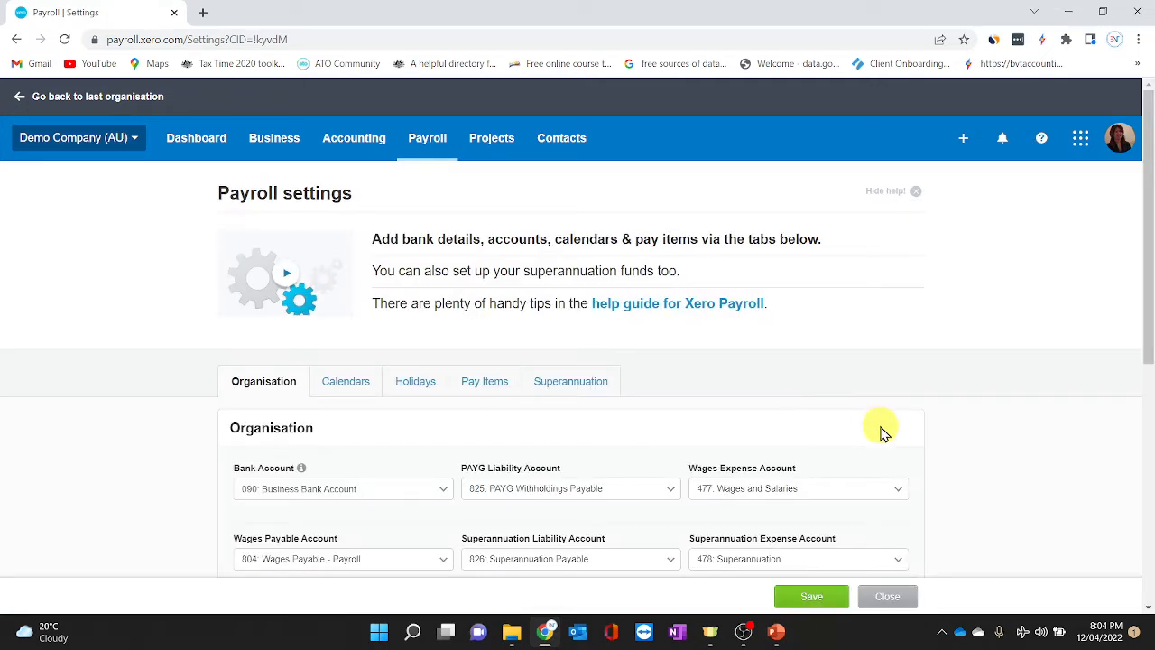
pyautogui.scroll(-2, 1016, 474)
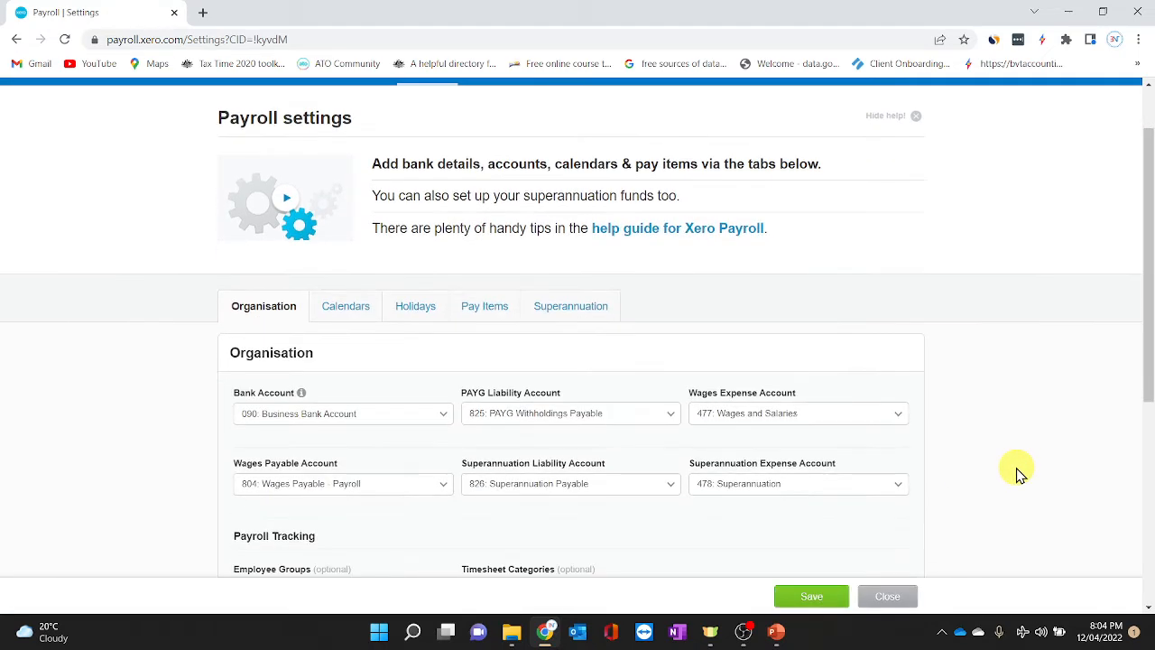
pyautogui.scroll(2, 1016, 473)
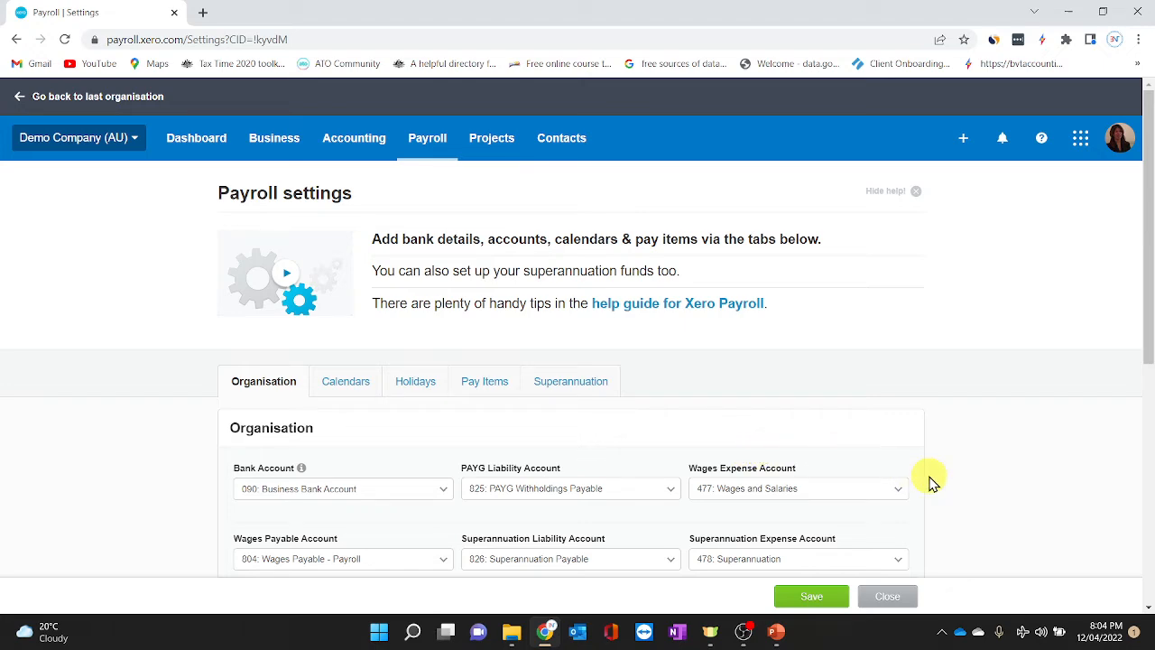
pyautogui.scroll(-3, 1000, 494)
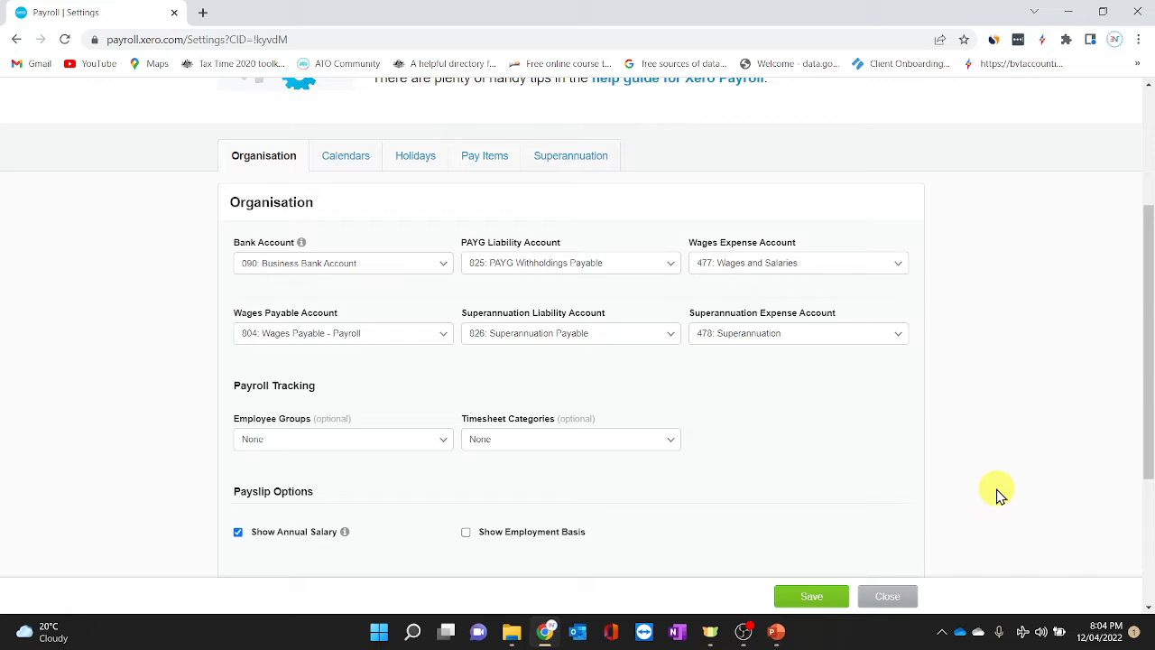
pyautogui.scroll(5, 1000, 495)
# - Return to Demo Company (AU)'s organisation settings, look over the available features, and open the advanced accounting settings
pyautogui.click(123, 152)
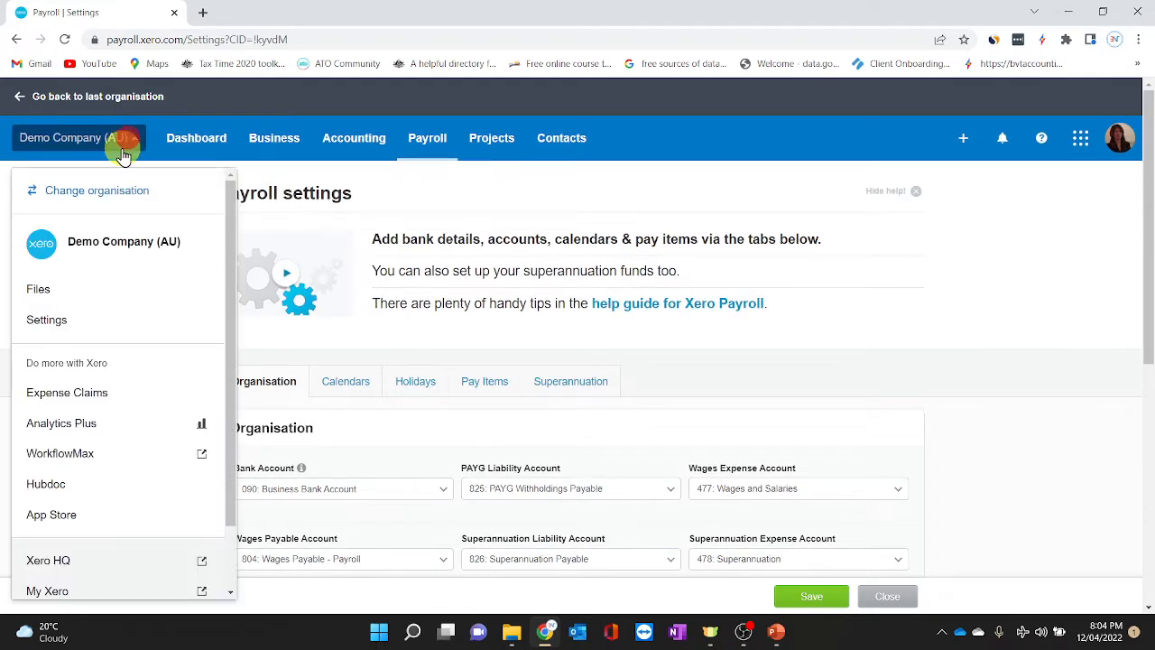
pyautogui.click(54, 320)
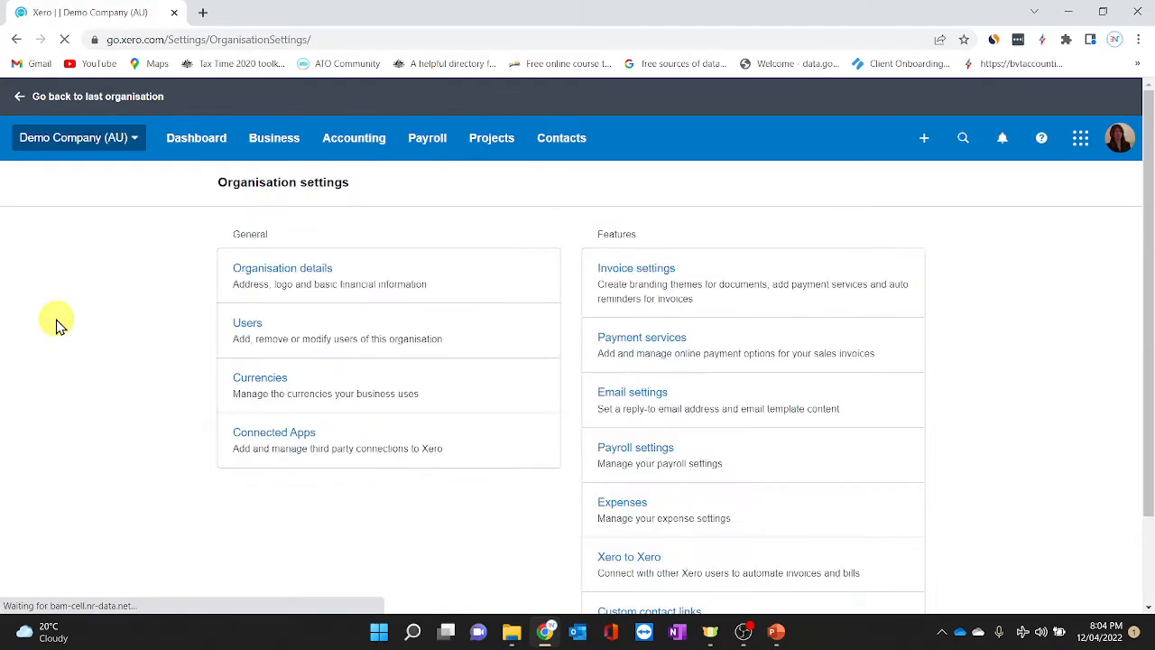
pyautogui.scroll(-1, 1011, 440)
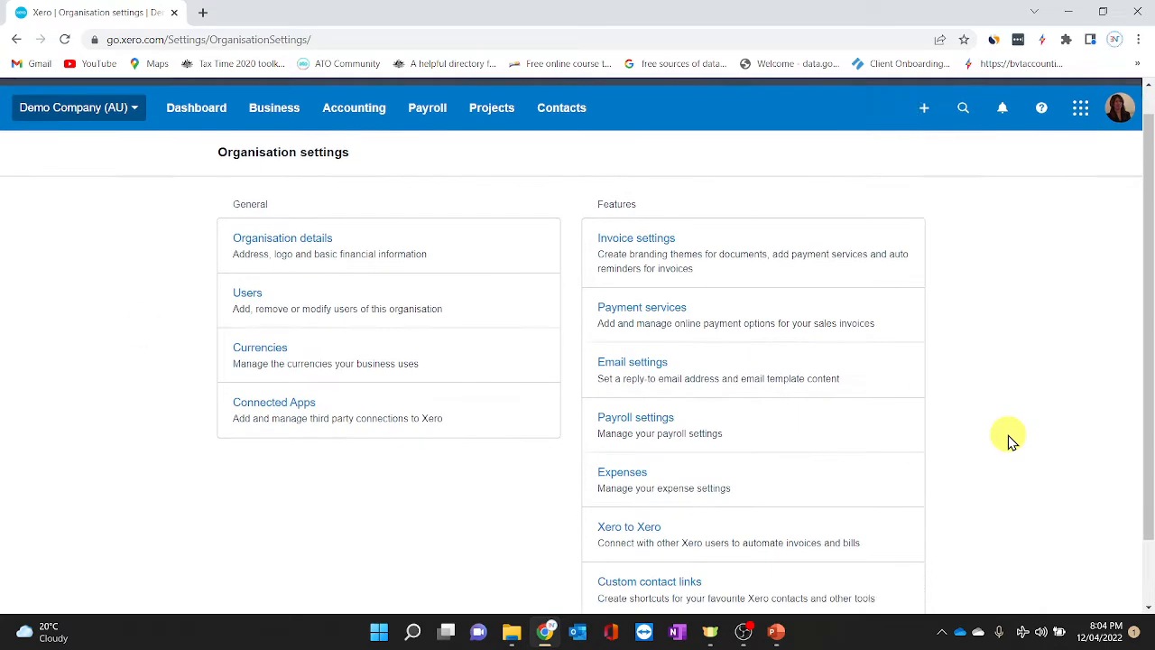
pyautogui.scroll(-1, 1011, 440)
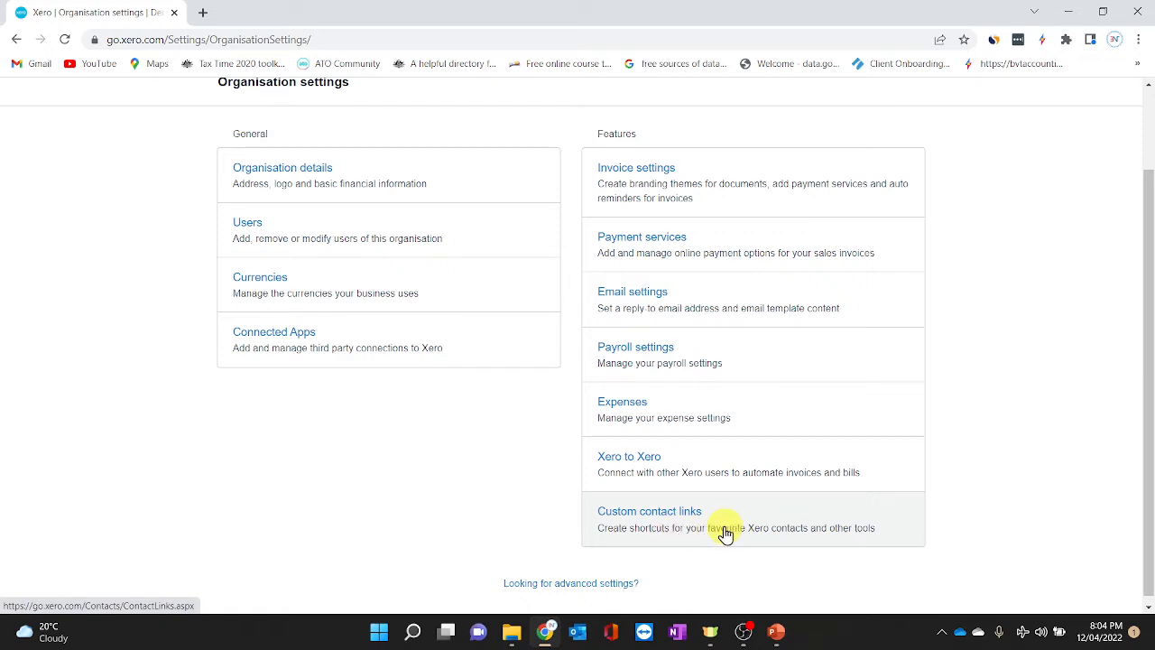
pyautogui.scroll(2, 728, 538)
pyautogui.scroll(-2, 726, 534)
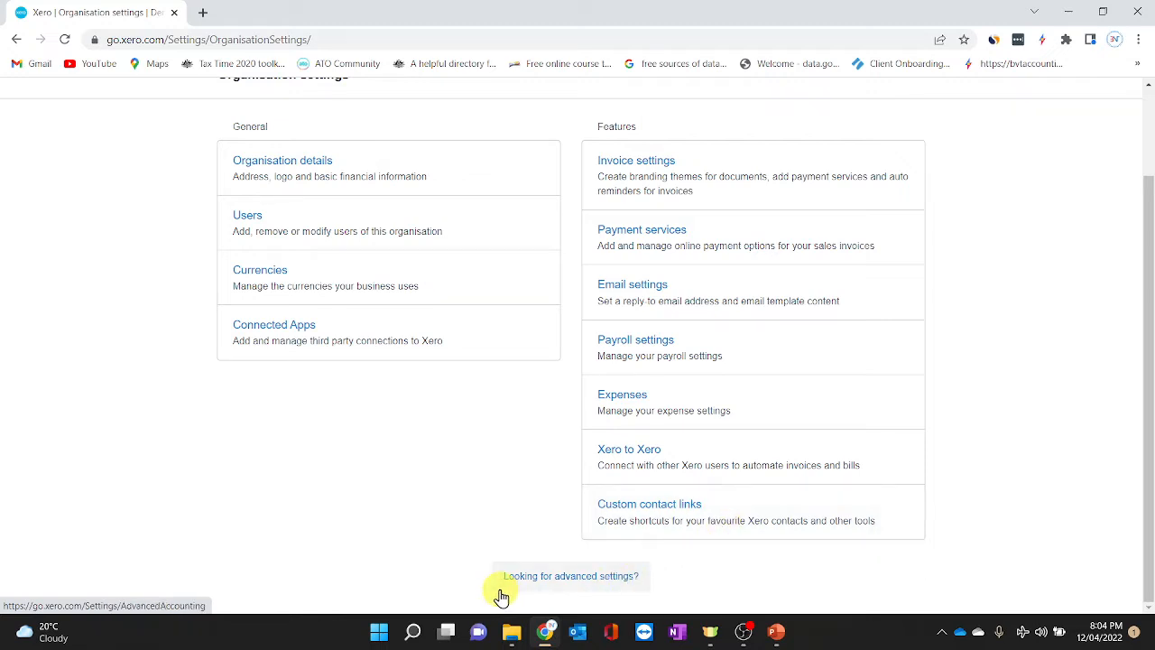
pyautogui.click(534, 588)
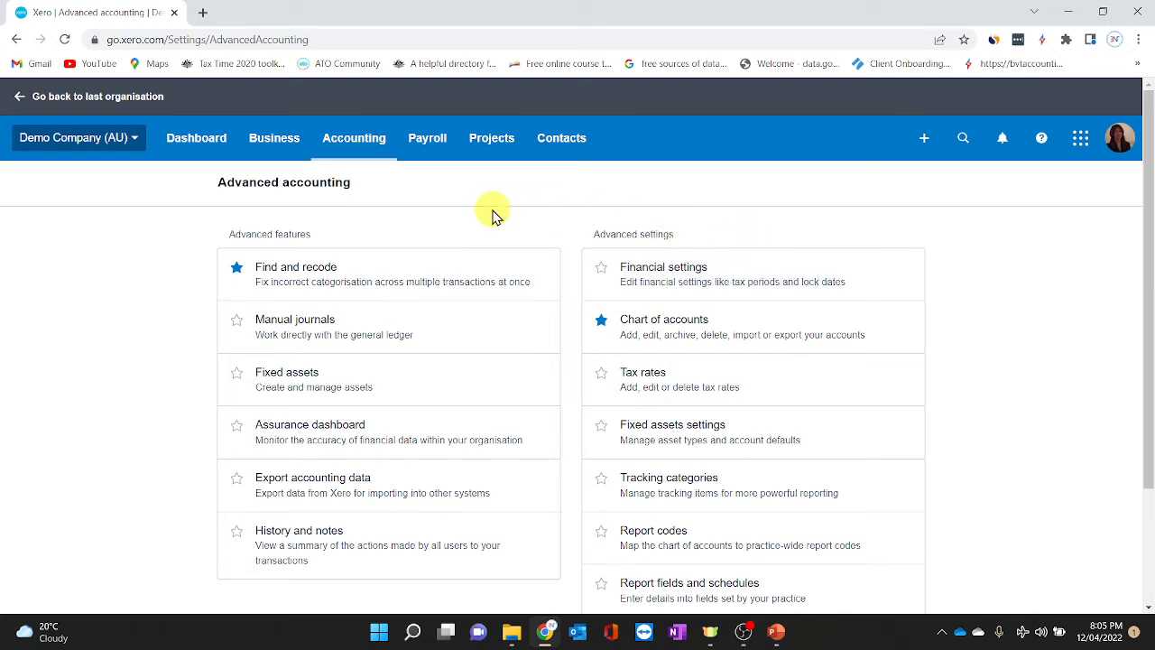
pyautogui.scroll(-1, 395, 233)
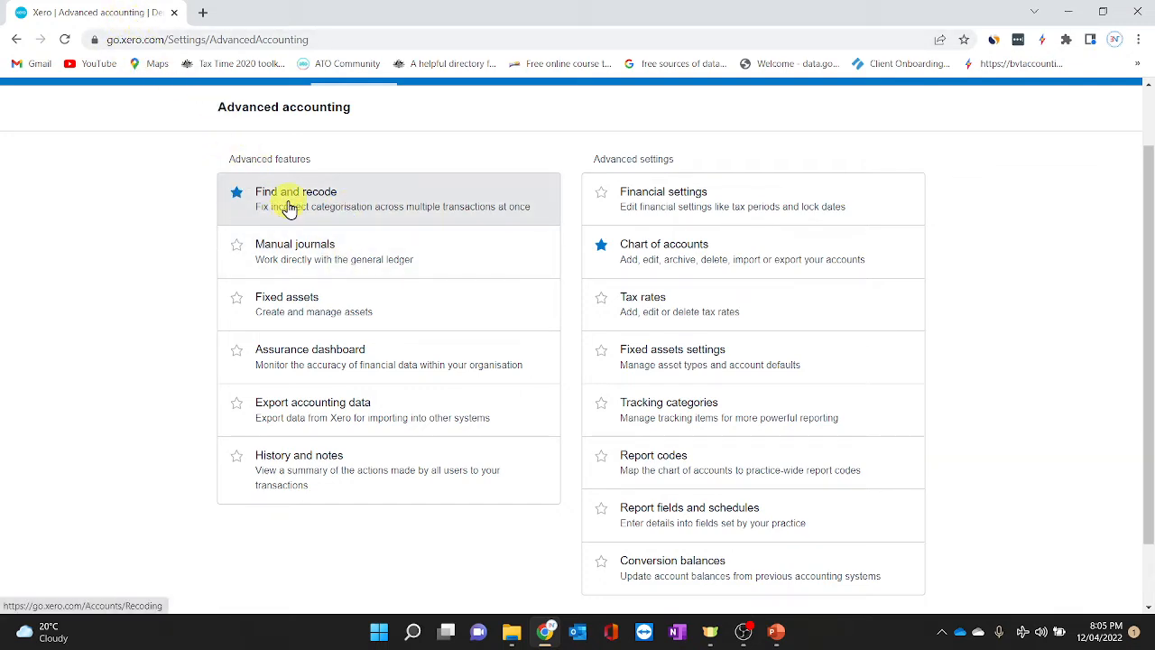
# - Duplicate the Advanced accounting browser tab and start a Find and recode search there with an Account condition
pyautogui.rightClick(87, 13)
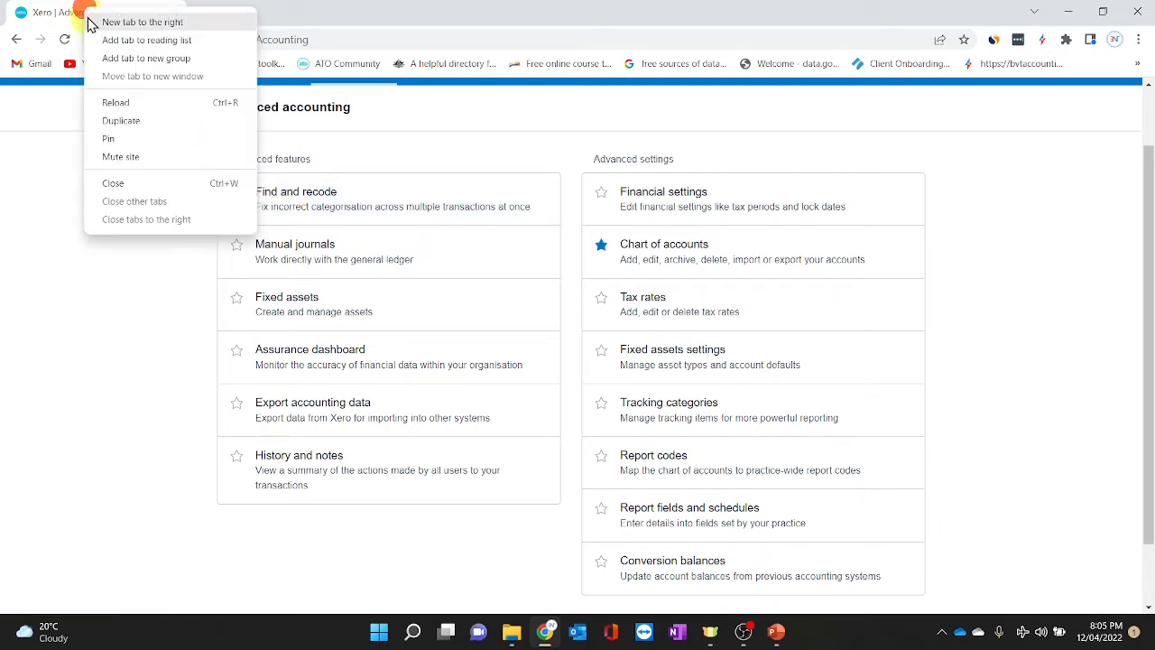
pyautogui.click(121, 121)
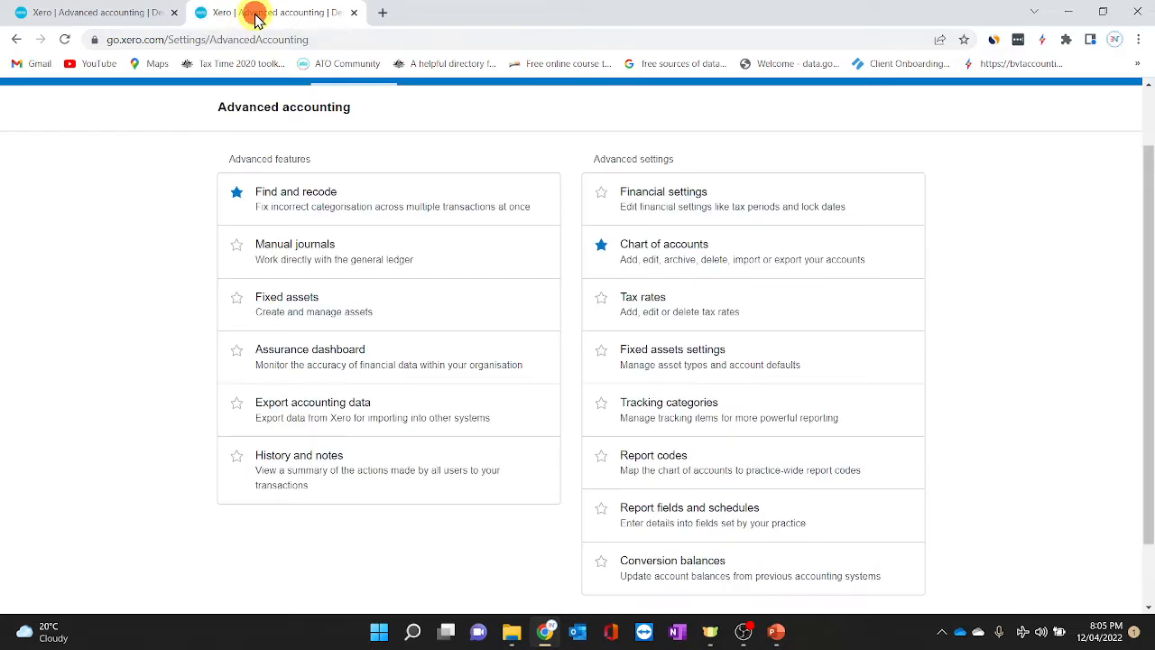
pyautogui.click(316, 203)
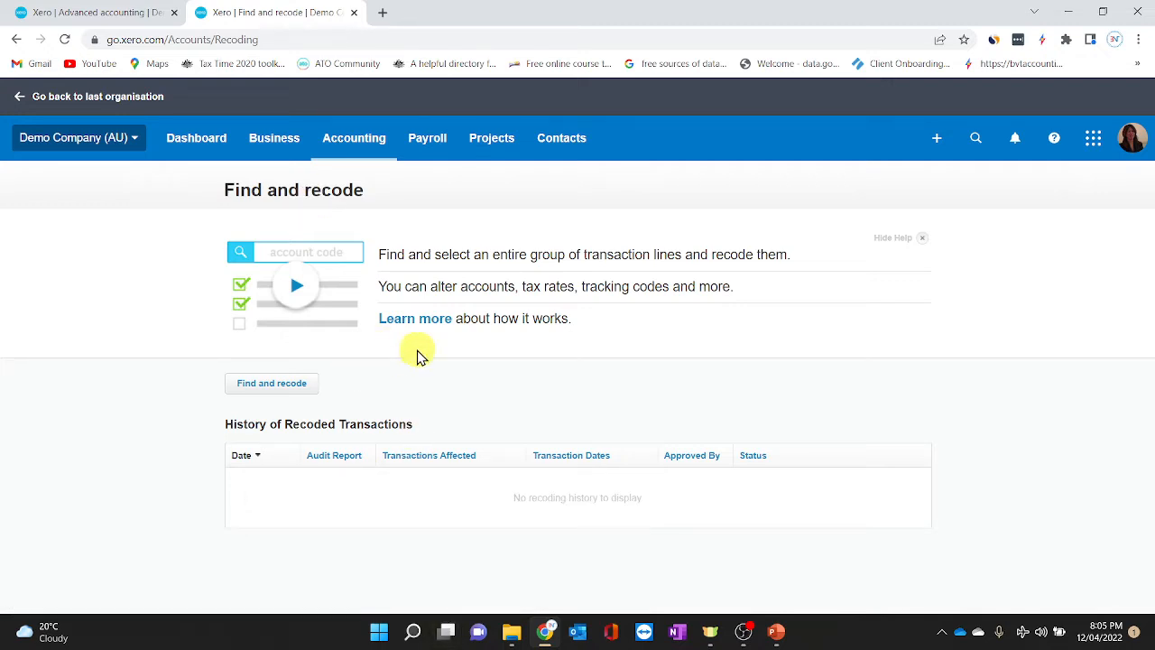
pyautogui.click(275, 387)
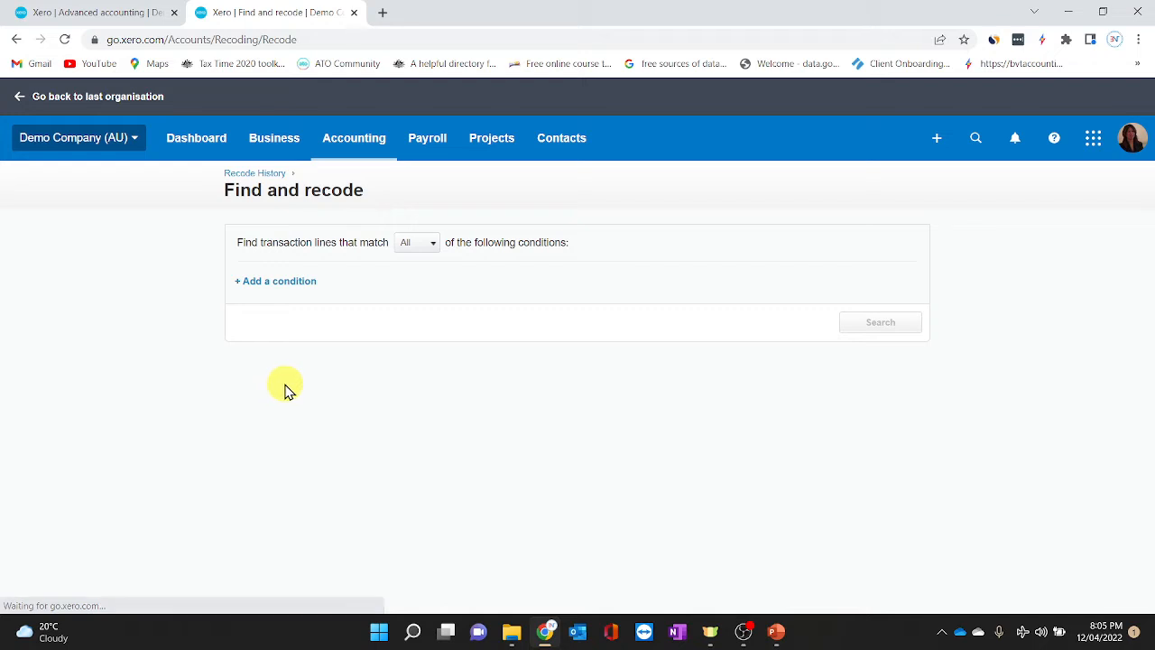
pyautogui.click(305, 285)
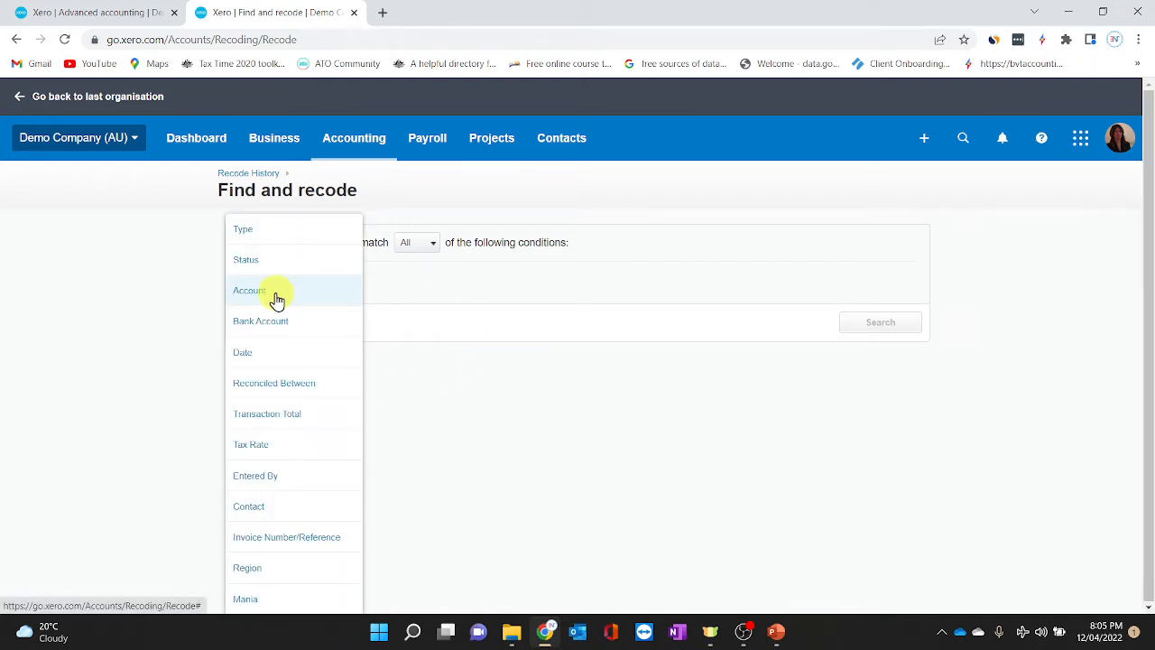
pyautogui.click(276, 294)
pyautogui.click(287, 322)
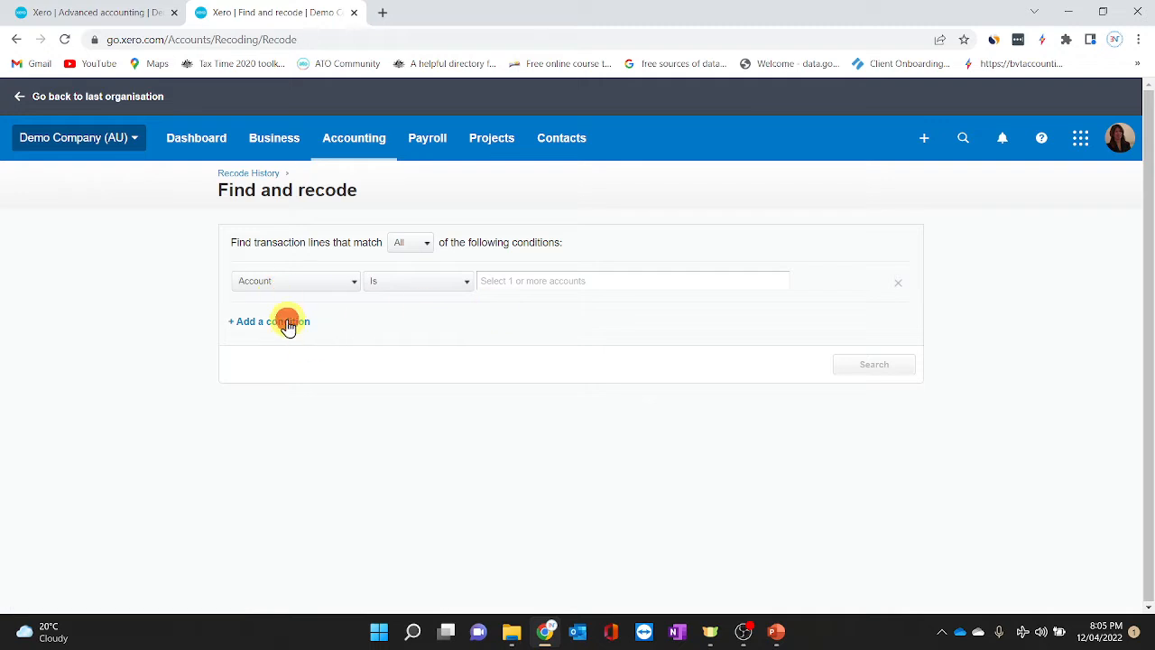
pyautogui.click(269, 298)
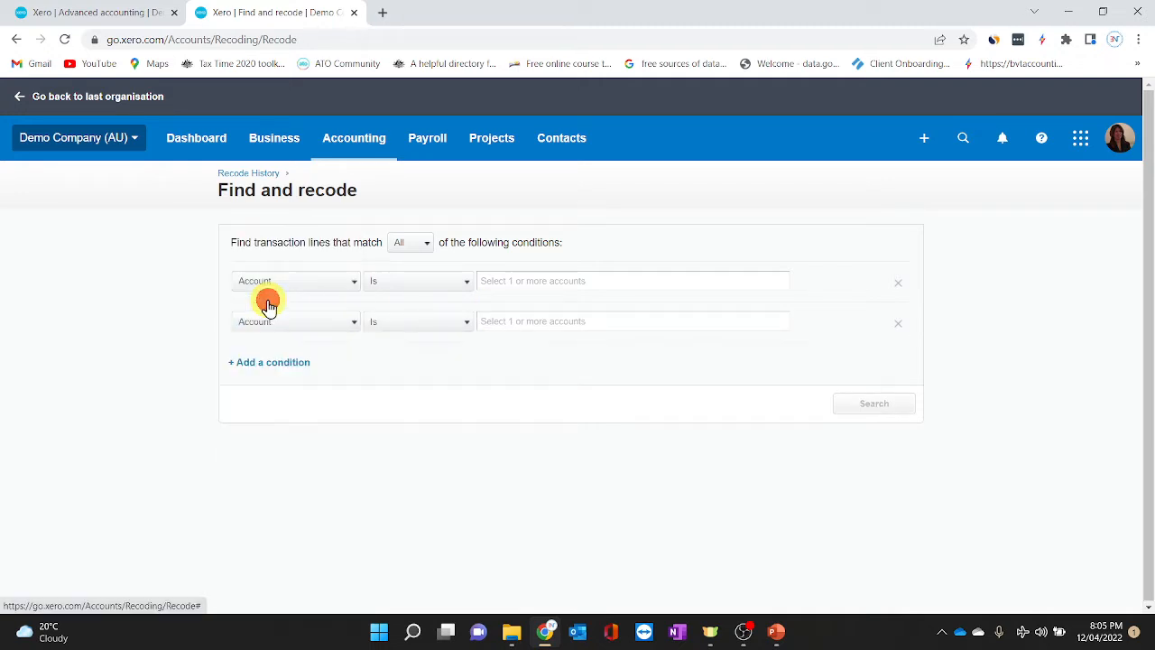
pyautogui.click(908, 332)
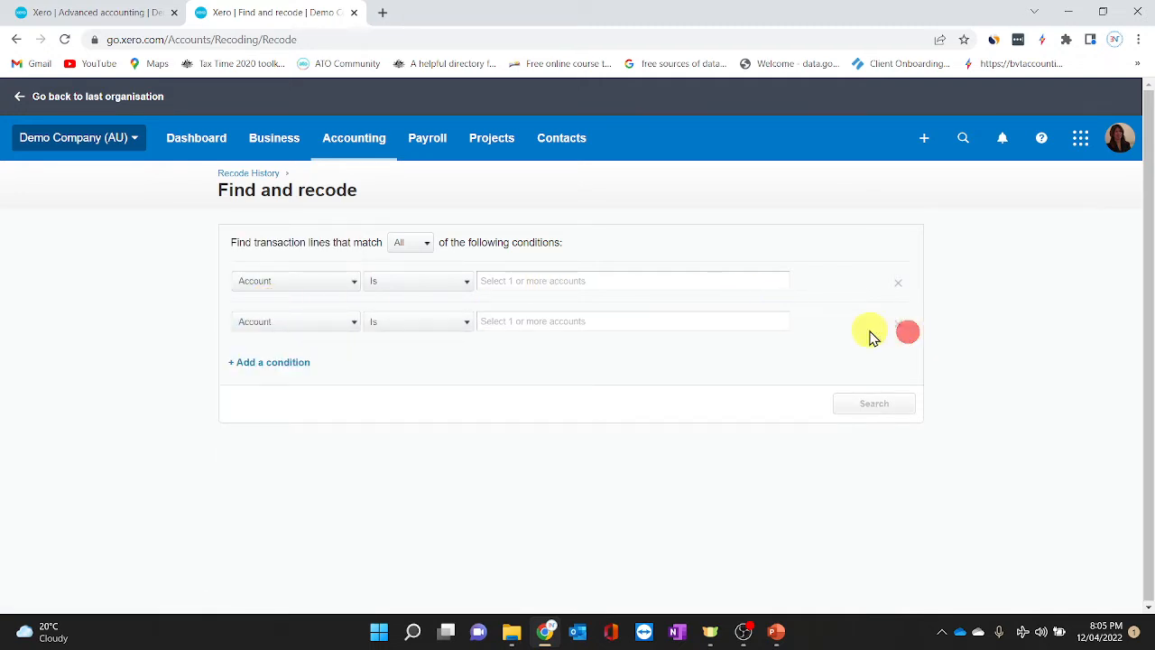
pyautogui.click(900, 326)
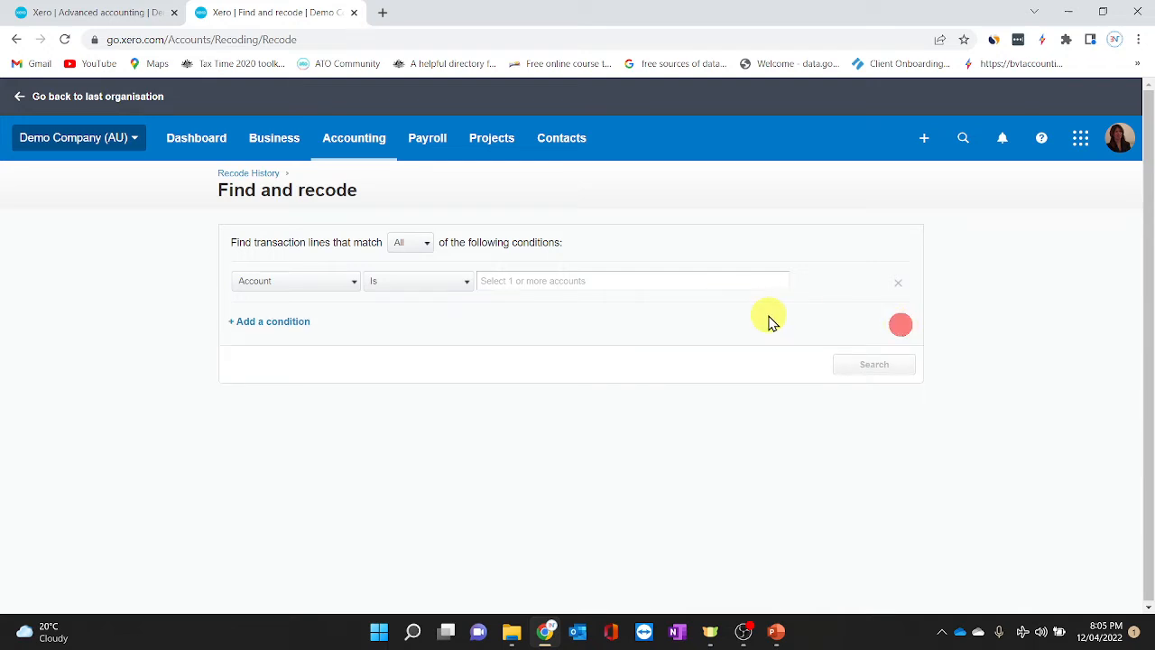
# - Search for transaction lines whose account is 200 - Sales and look over the matching lines
pyautogui.click(727, 279)
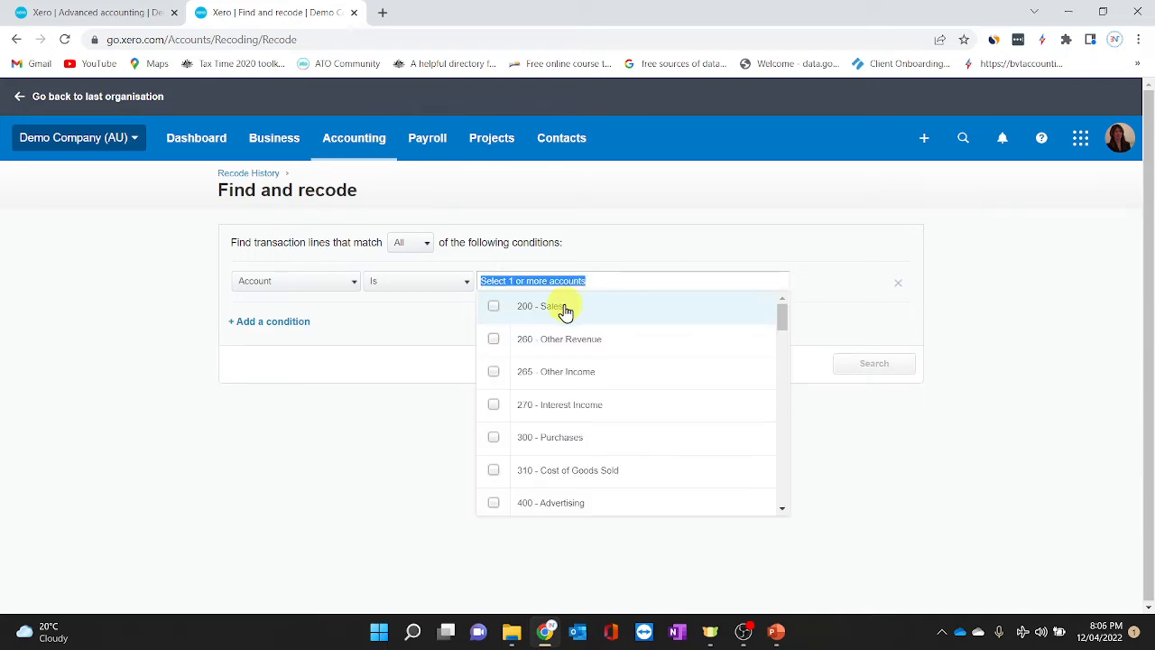
pyautogui.click(494, 306)
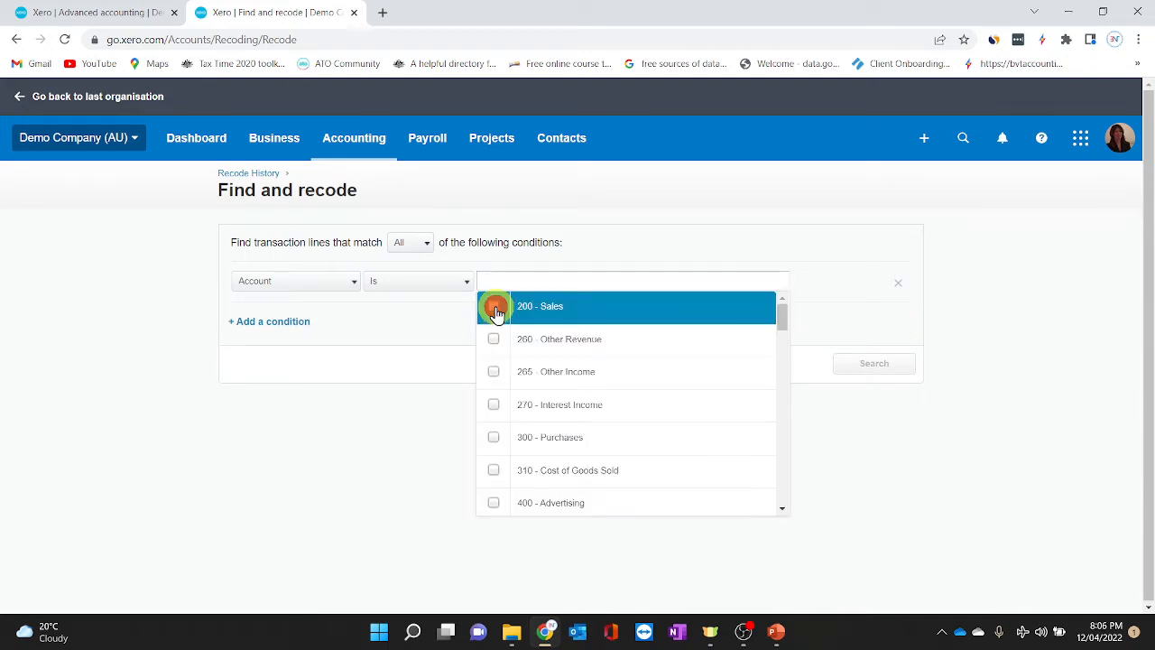
pyautogui.click(874, 365)
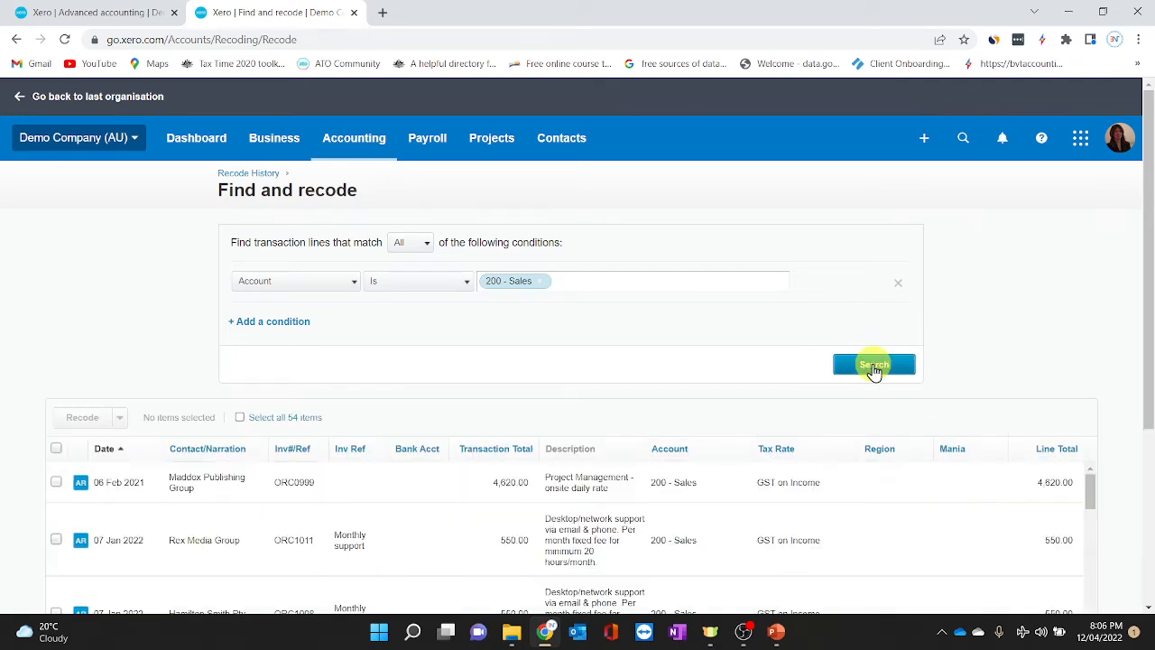
pyautogui.scroll(-2, 370, 516)
pyautogui.scroll(2, 370, 517)
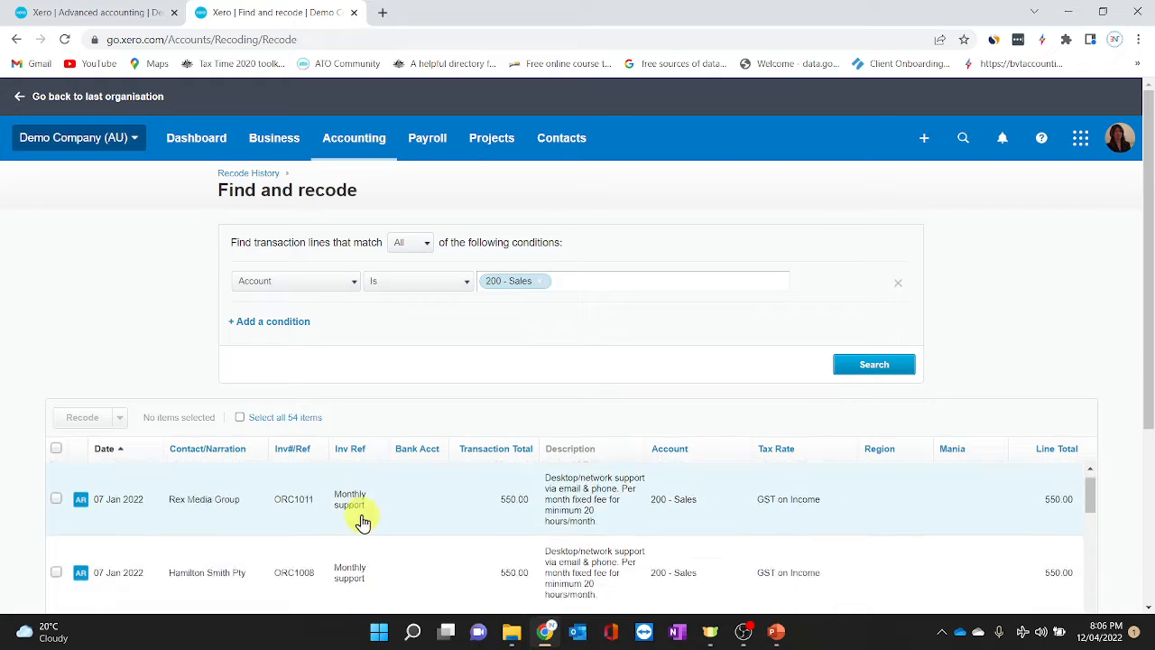
# - Select the first five sales transaction lines in the results, from ORC0999 through ORC1010
pyautogui.click(56, 484)
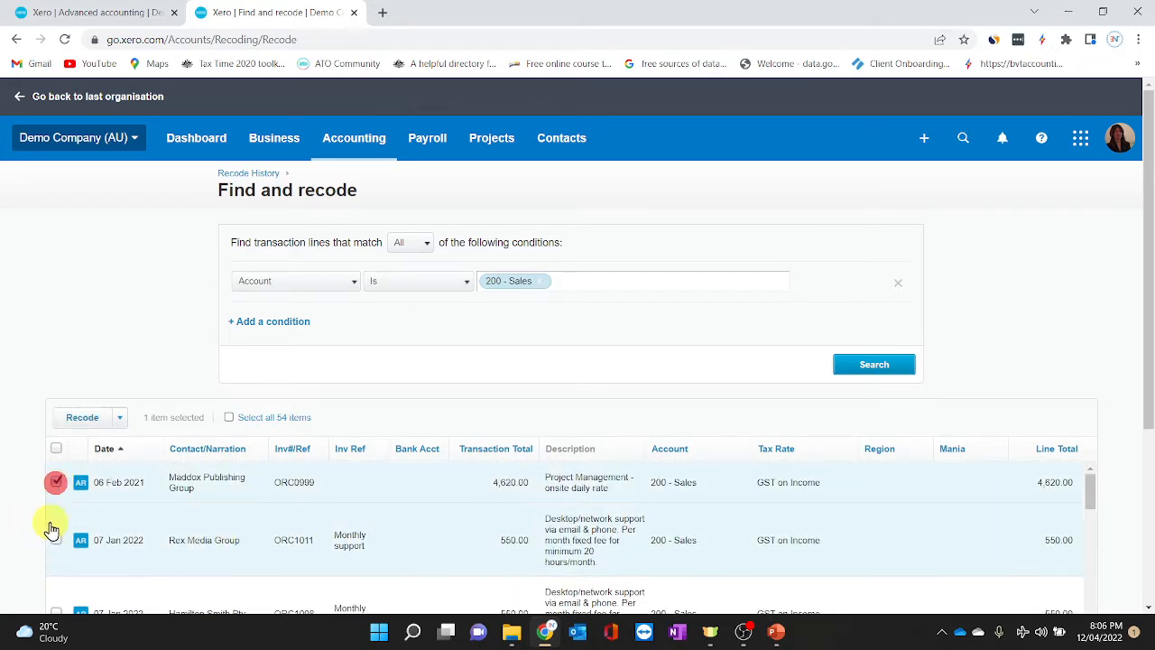
pyautogui.click(56, 540)
pyautogui.scroll(-1, 59, 559)
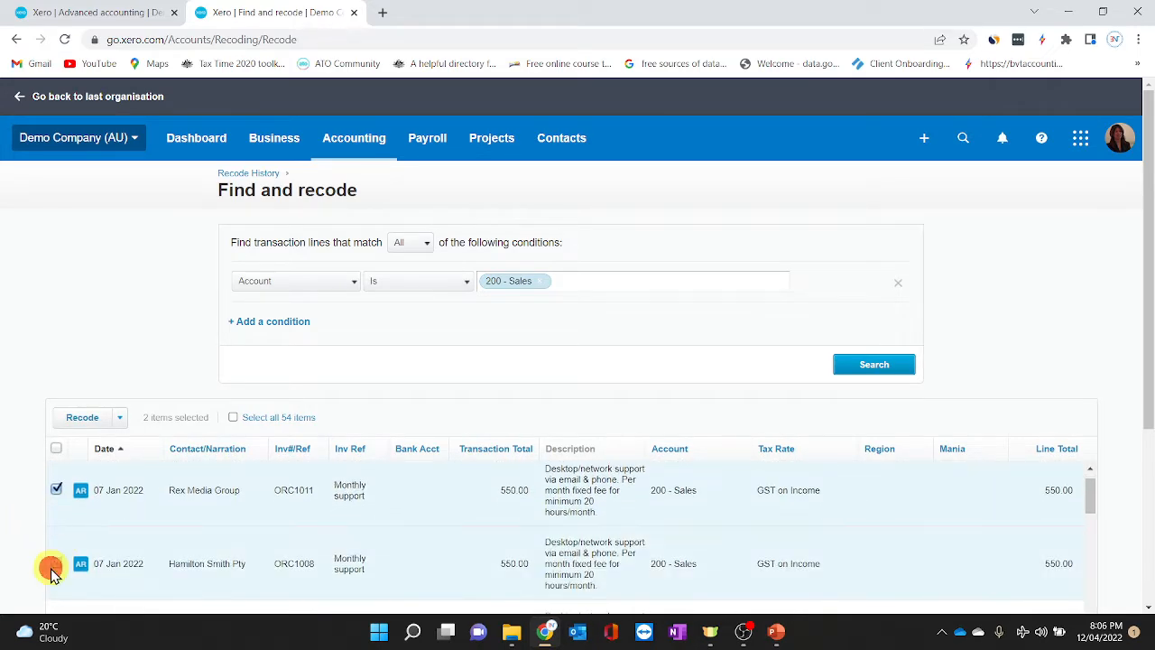
pyautogui.click(52, 571)
pyautogui.scroll(-2, 54, 560)
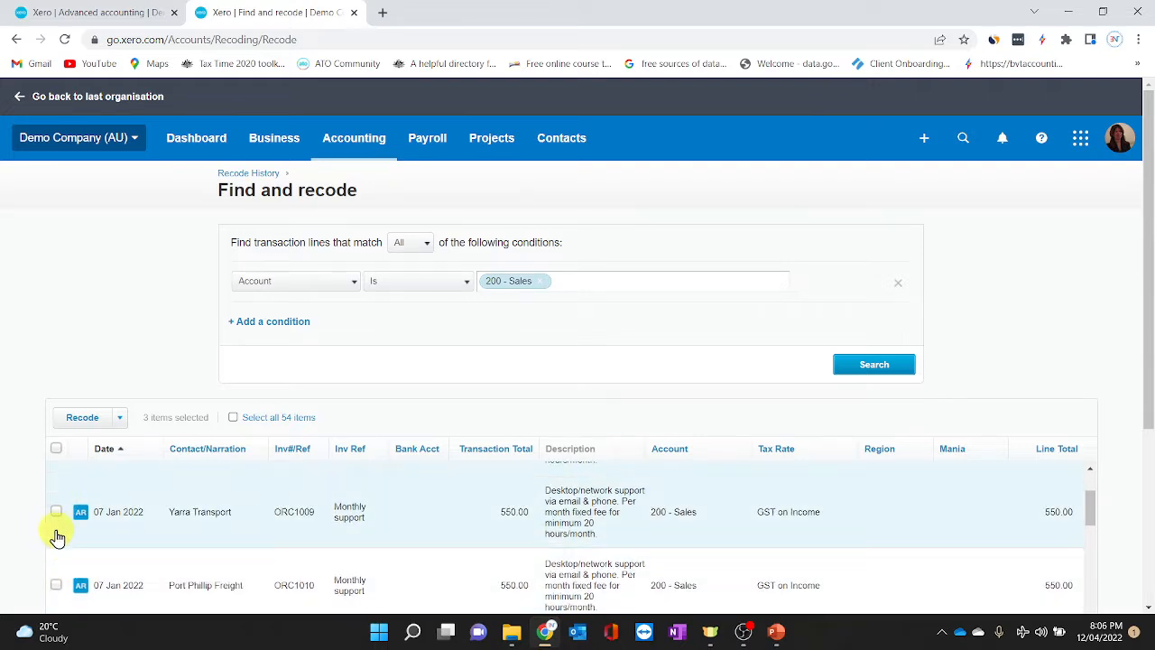
pyautogui.click(56, 512)
pyautogui.click(59, 584)
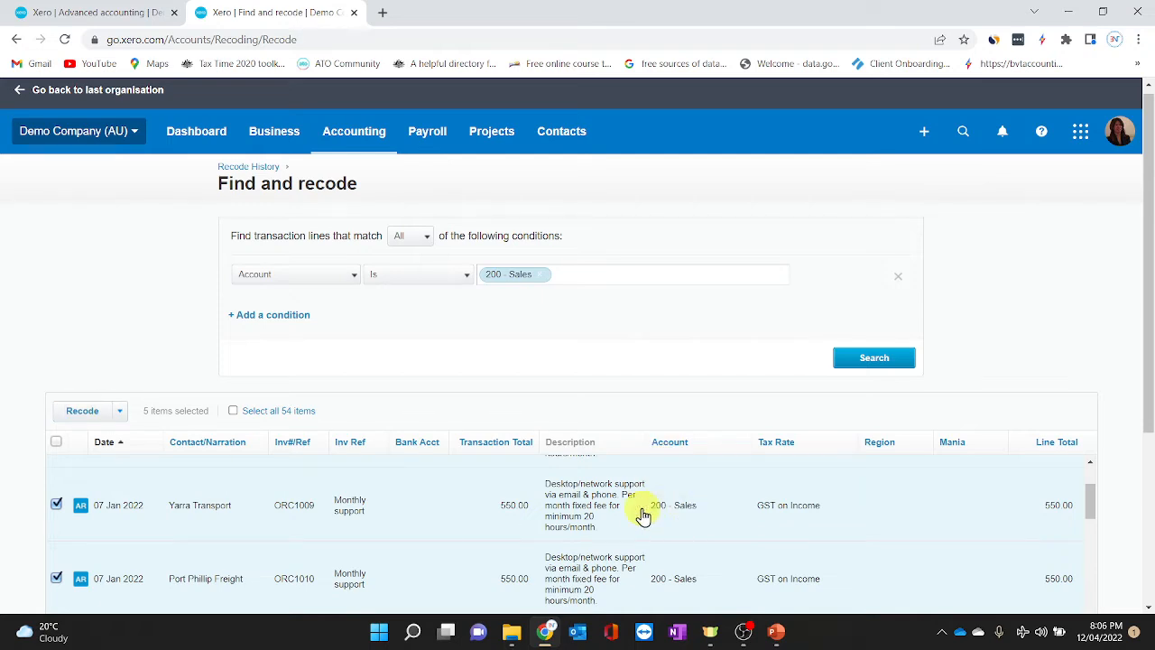
# - Set up a recode of the five selected lines to account 265 - Other Income, and cancel it
pyautogui.click(80, 414)
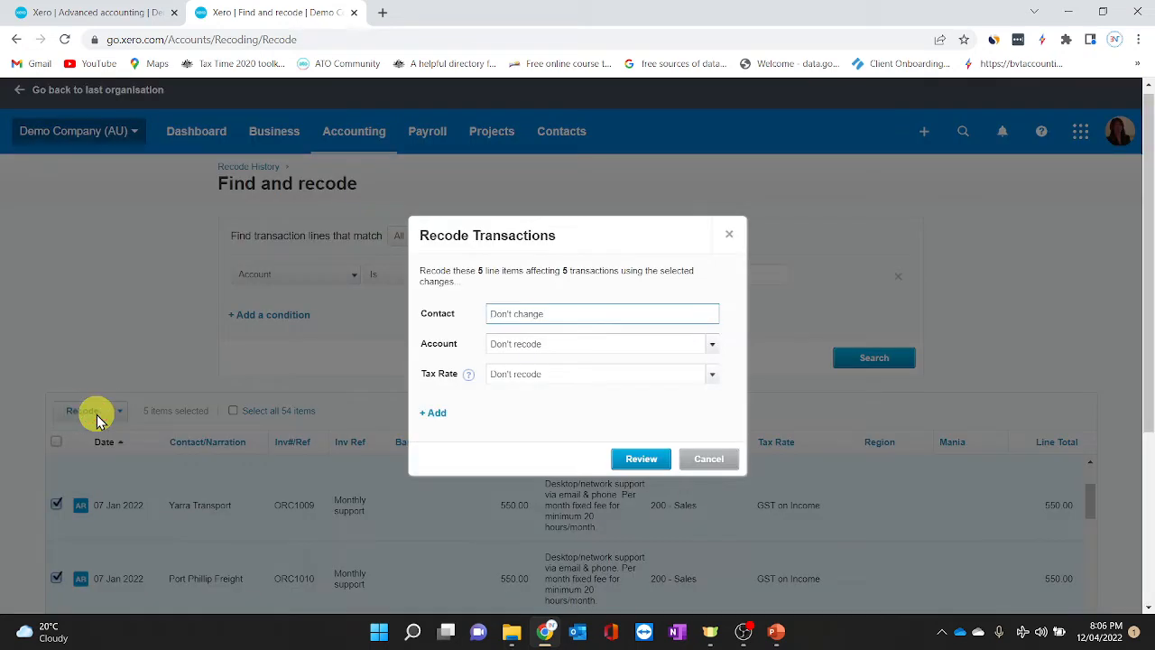
pyautogui.click(699, 346)
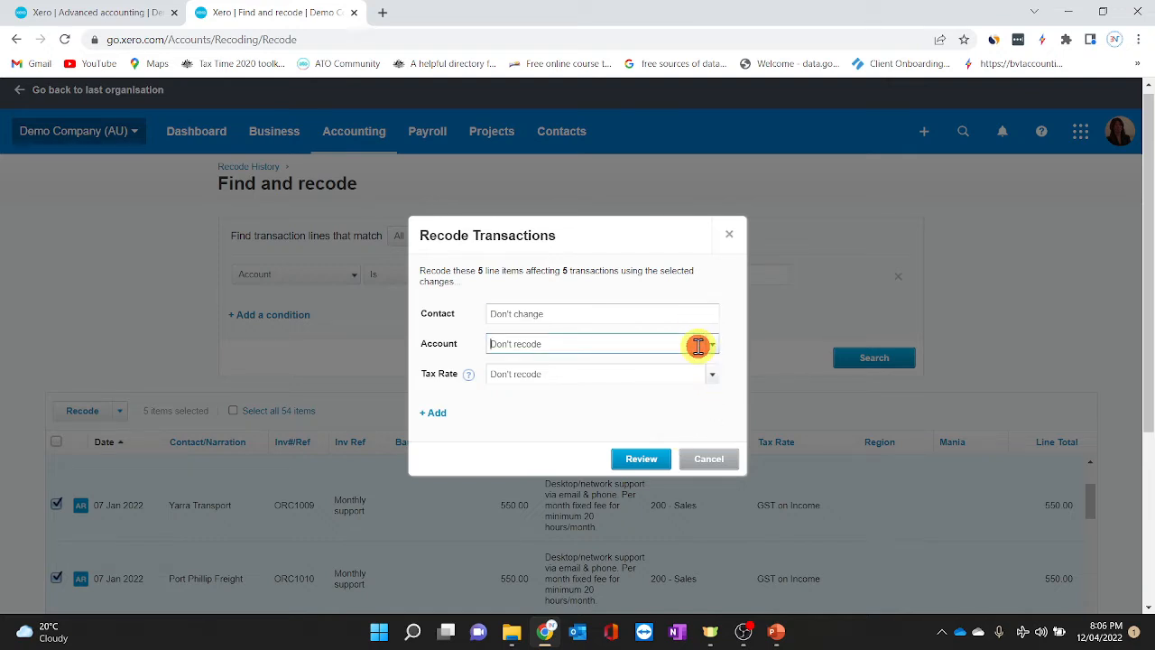
pyautogui.click(712, 352)
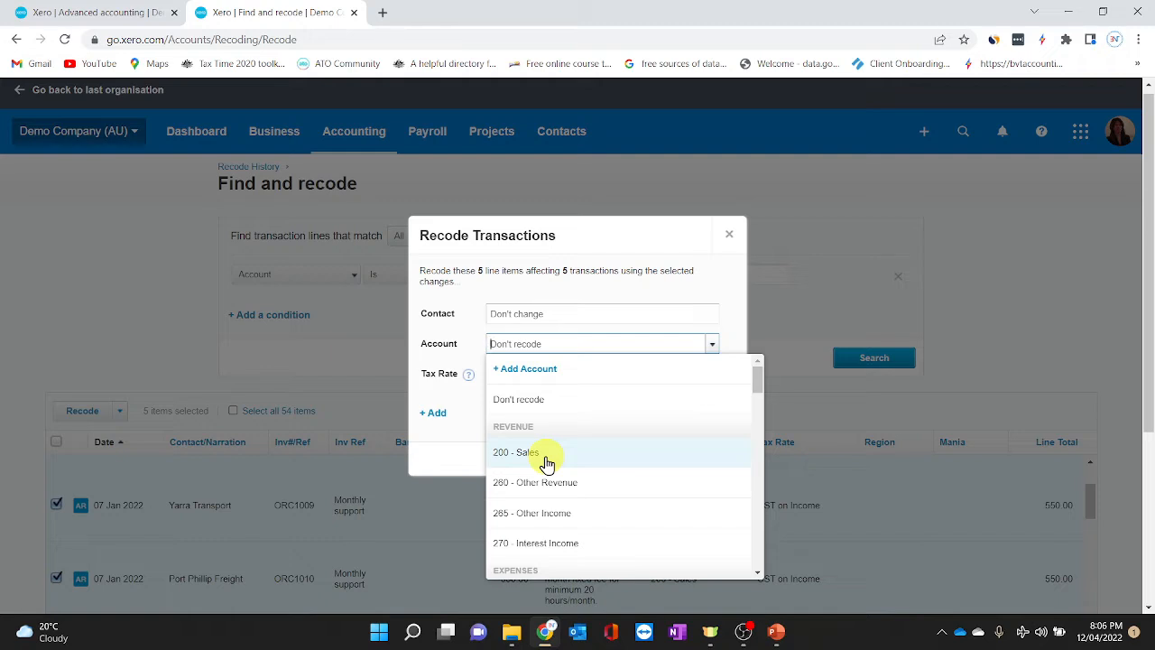
pyautogui.click(520, 514)
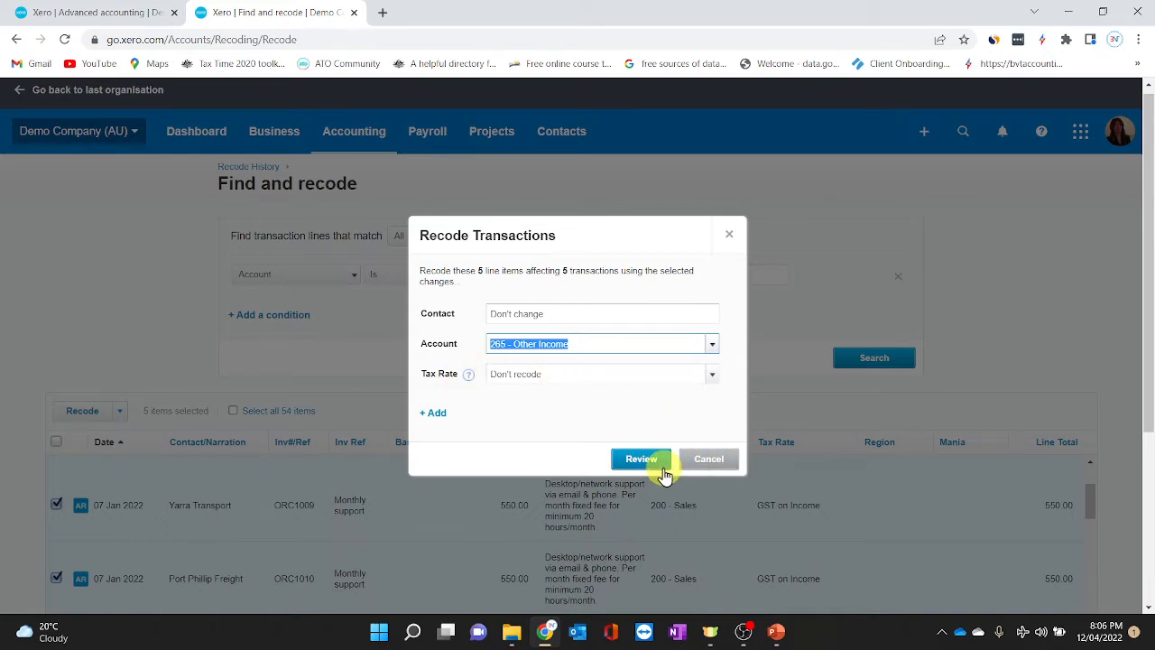
pyautogui.click(709, 460)
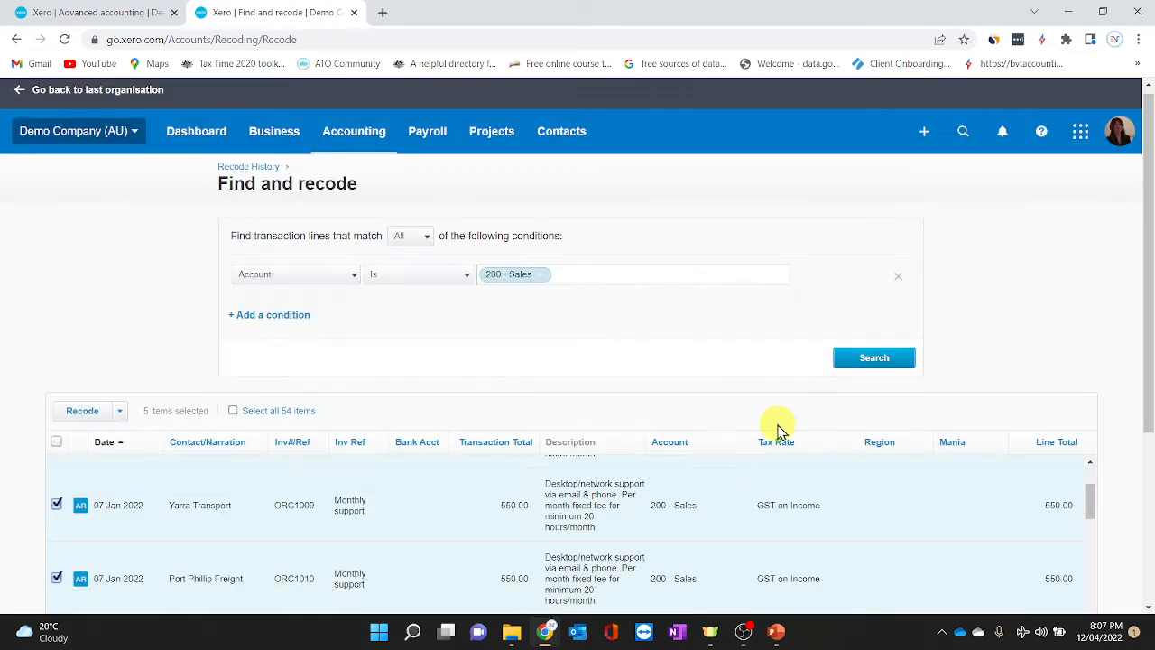
# - Return to the Advanced accounting browser tab, look over its features and settings, and open Financial settings
pyautogui.scroll(-2, 778, 430)
pyautogui.scroll(-1, 778, 431)
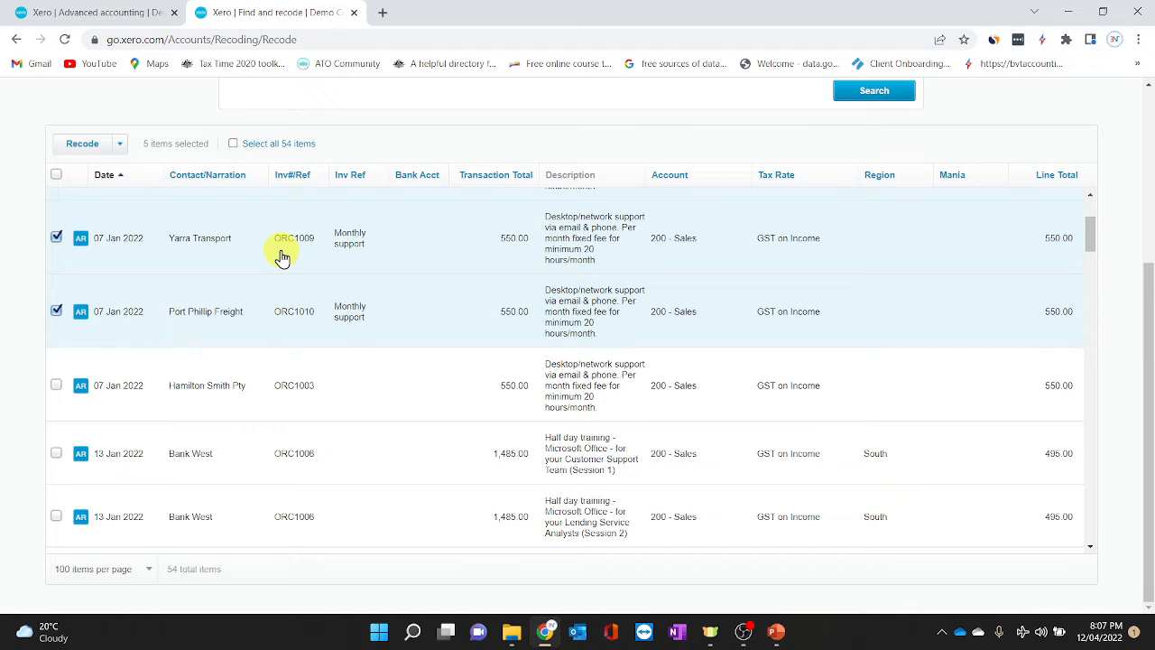
pyautogui.click(124, 18)
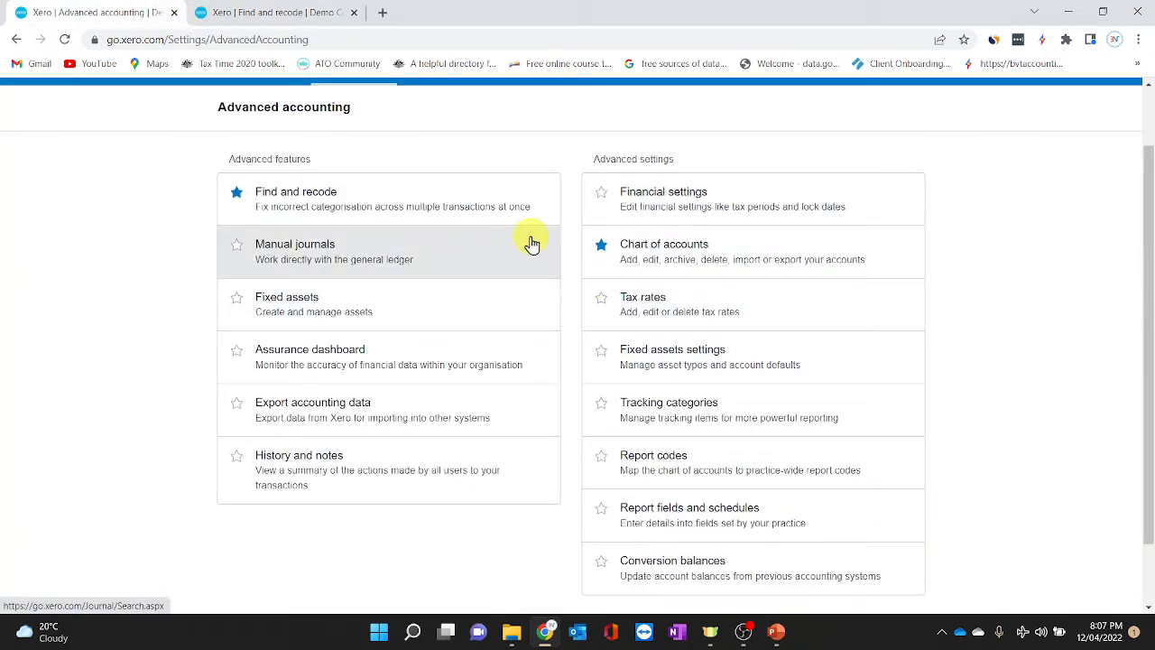
pyautogui.scroll(1, 633, 424)
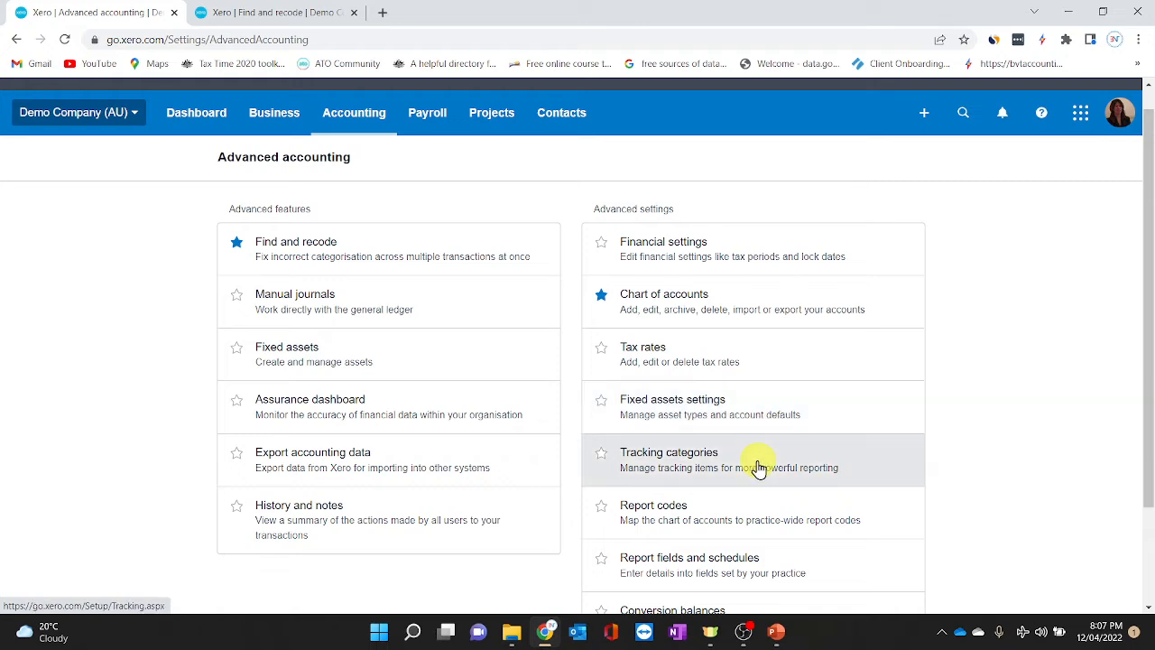
pyautogui.scroll(-1, 759, 468)
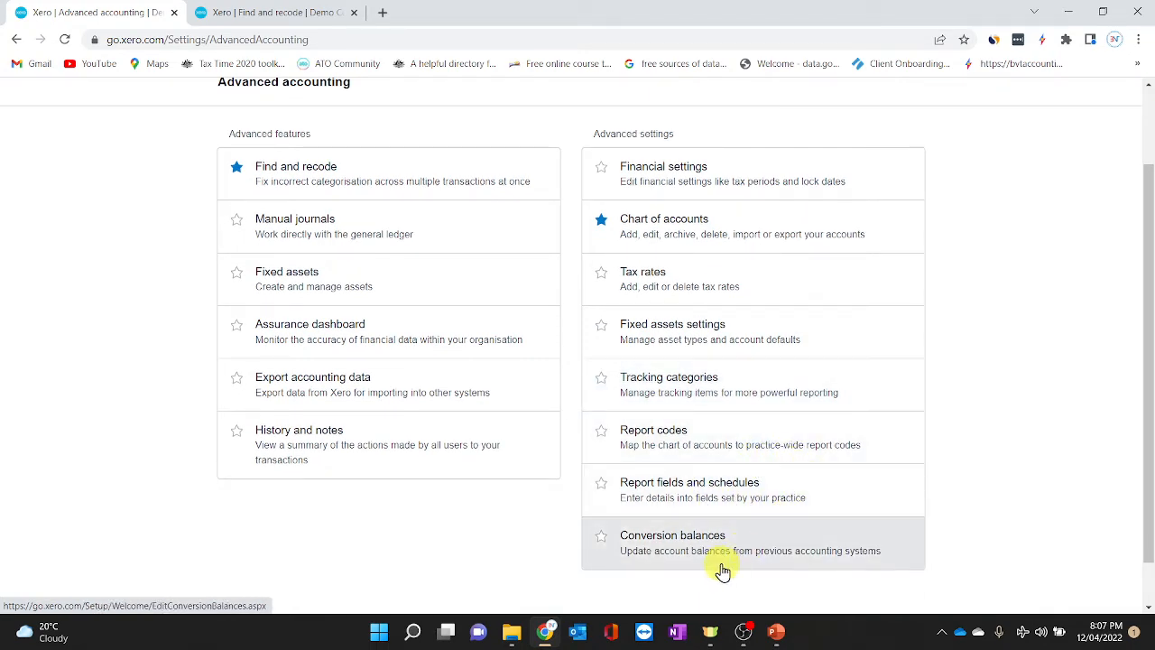
pyautogui.scroll(1, 742, 567)
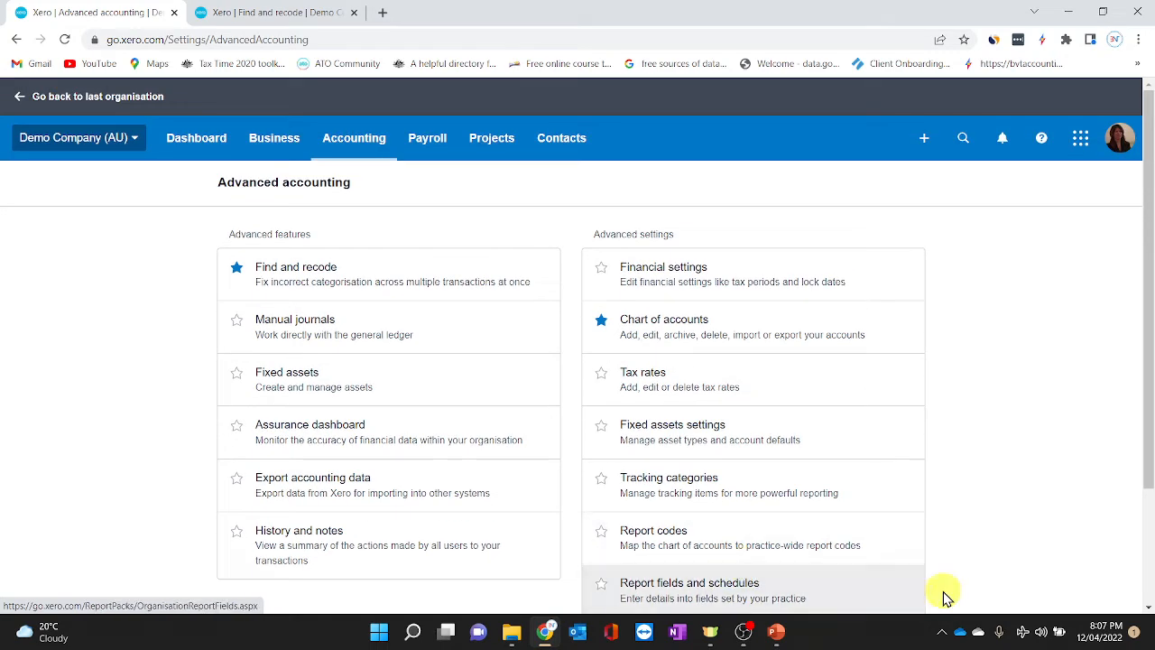
pyautogui.click(709, 282)
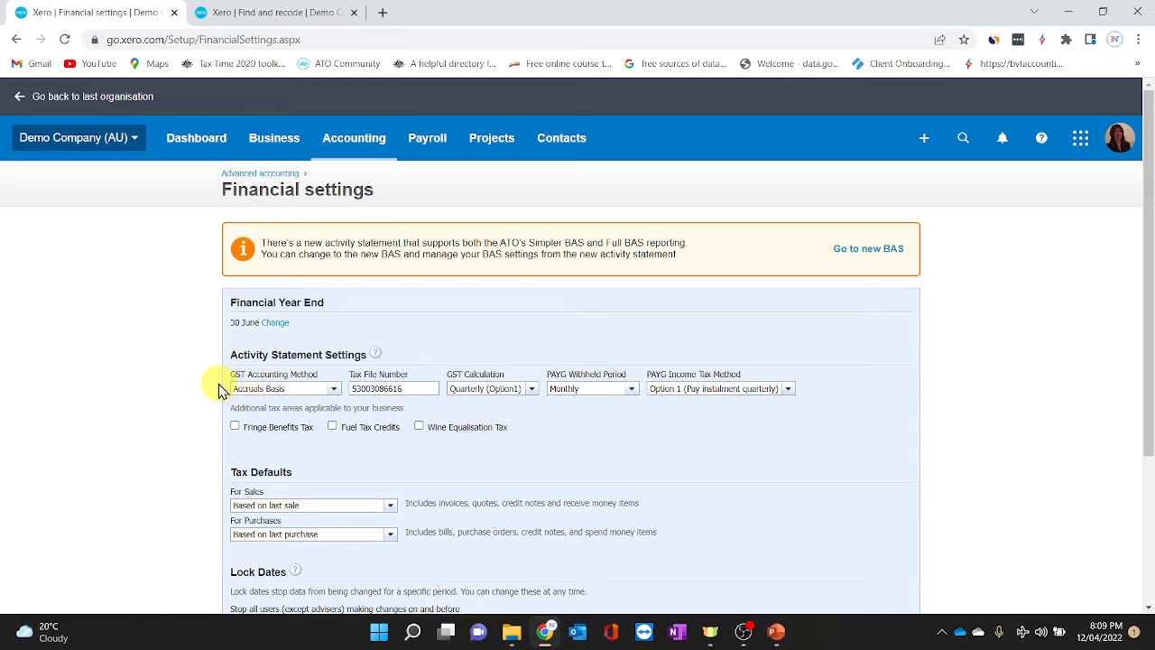
# - Review the options for GST Accounting Method and GST Calculation, keeping the accounting method on Accruals Basis
pyautogui.click(335, 397)
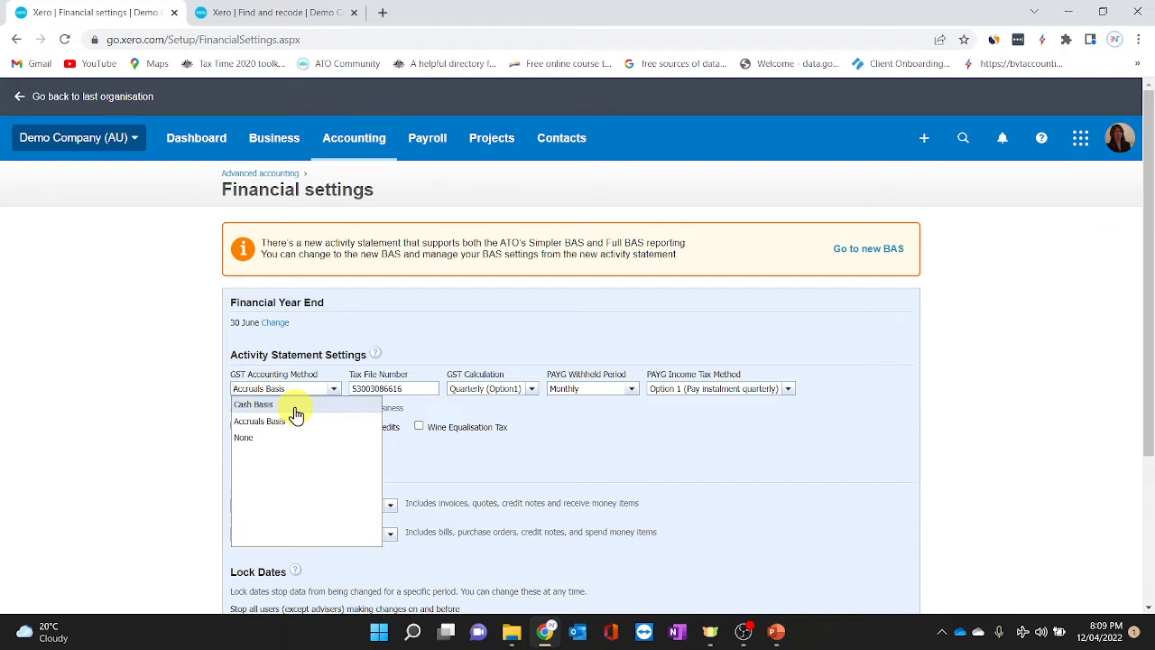
pyautogui.click(289, 421)
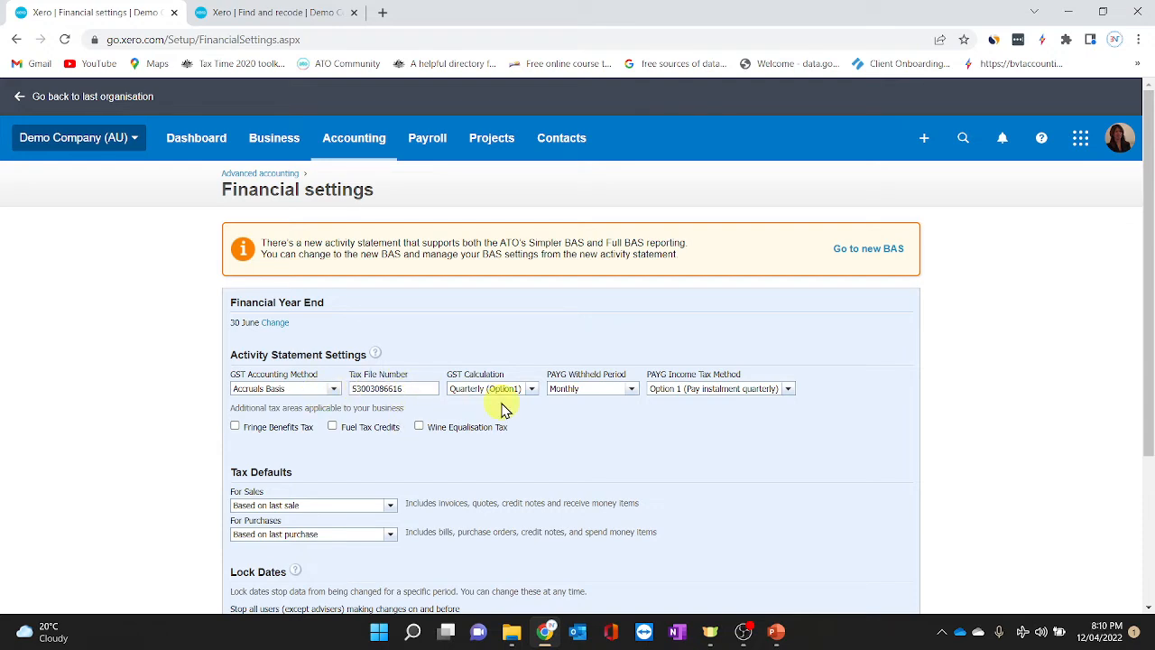
pyautogui.click(533, 389)
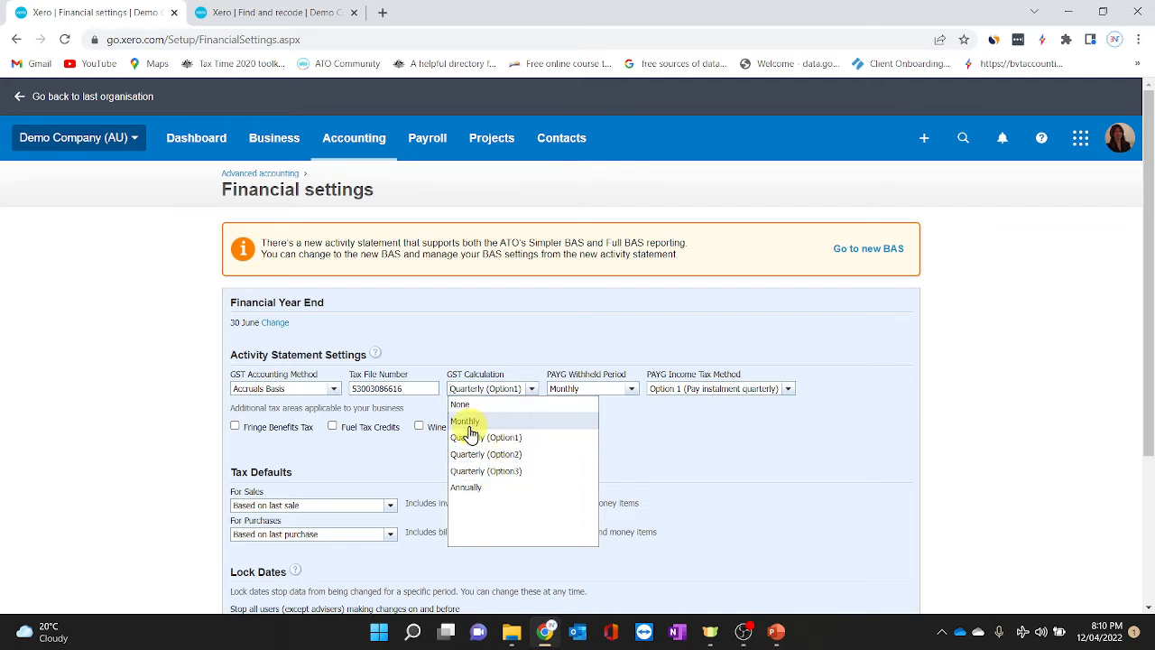
pyautogui.click(675, 443)
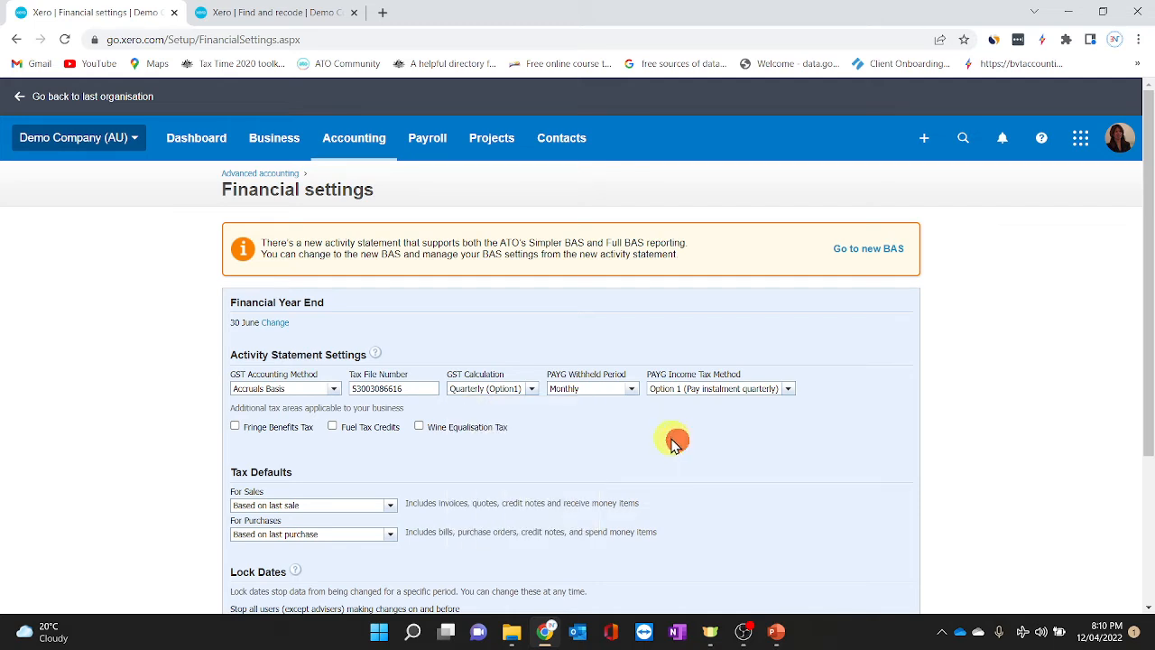
# - Review the PAYG Withheld Period and PAYG Income Tax Method options, and briefly switch Fringe Benefits Tax on and off
pyautogui.click(633, 389)
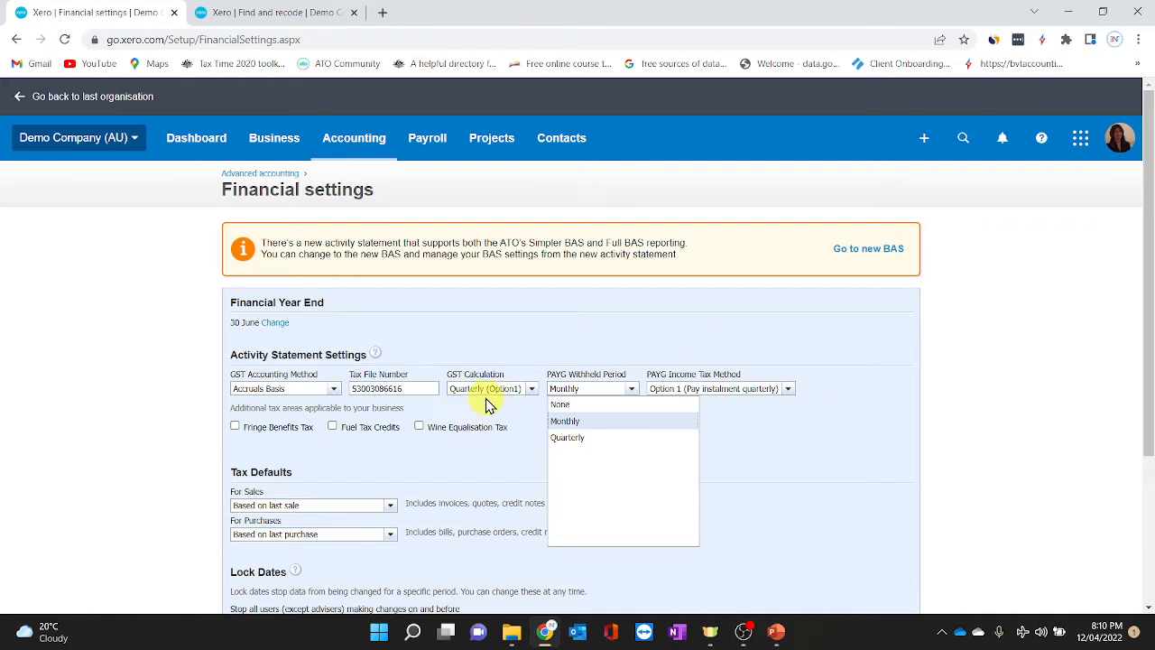
pyautogui.click(815, 447)
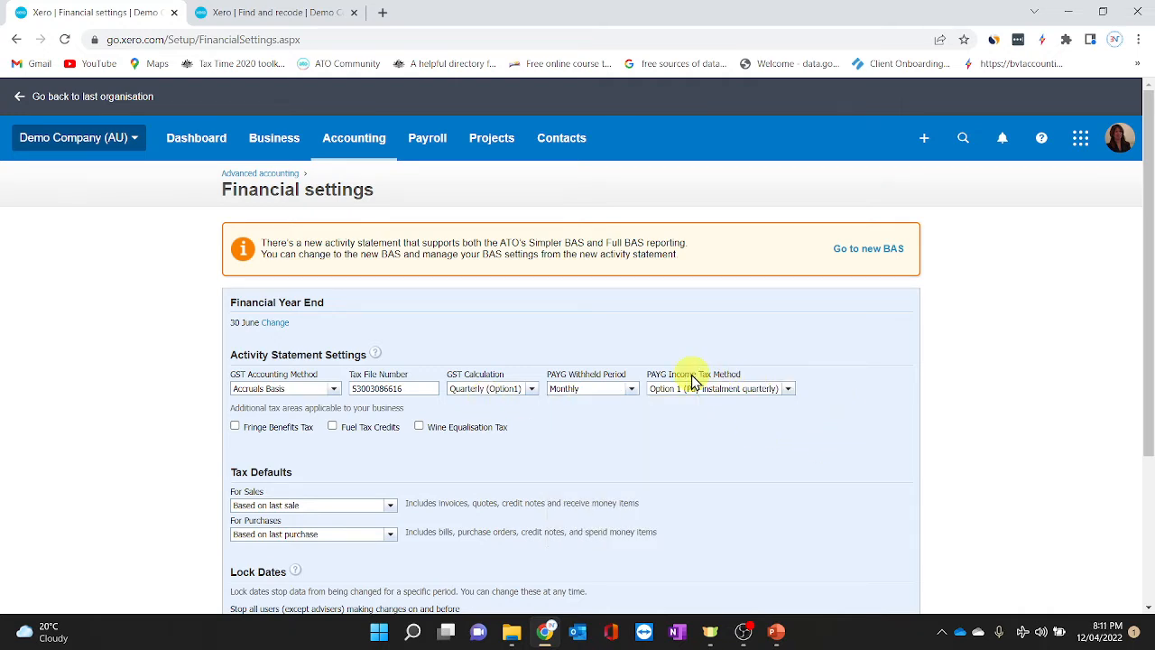
pyautogui.click(788, 394)
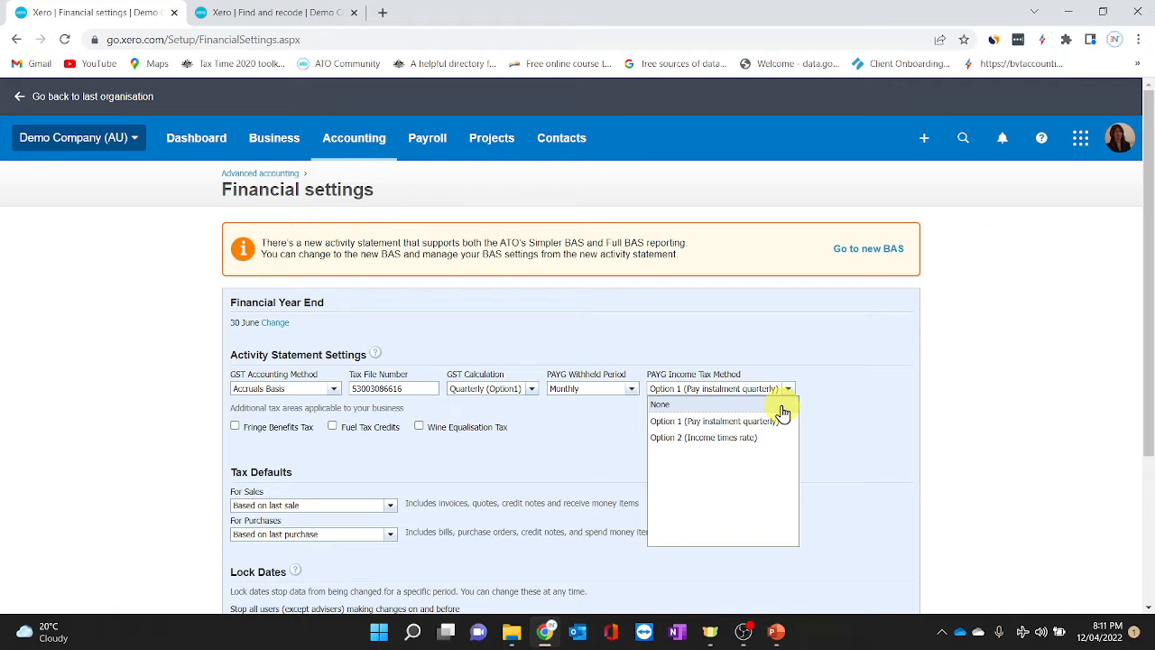
pyautogui.click(260, 454)
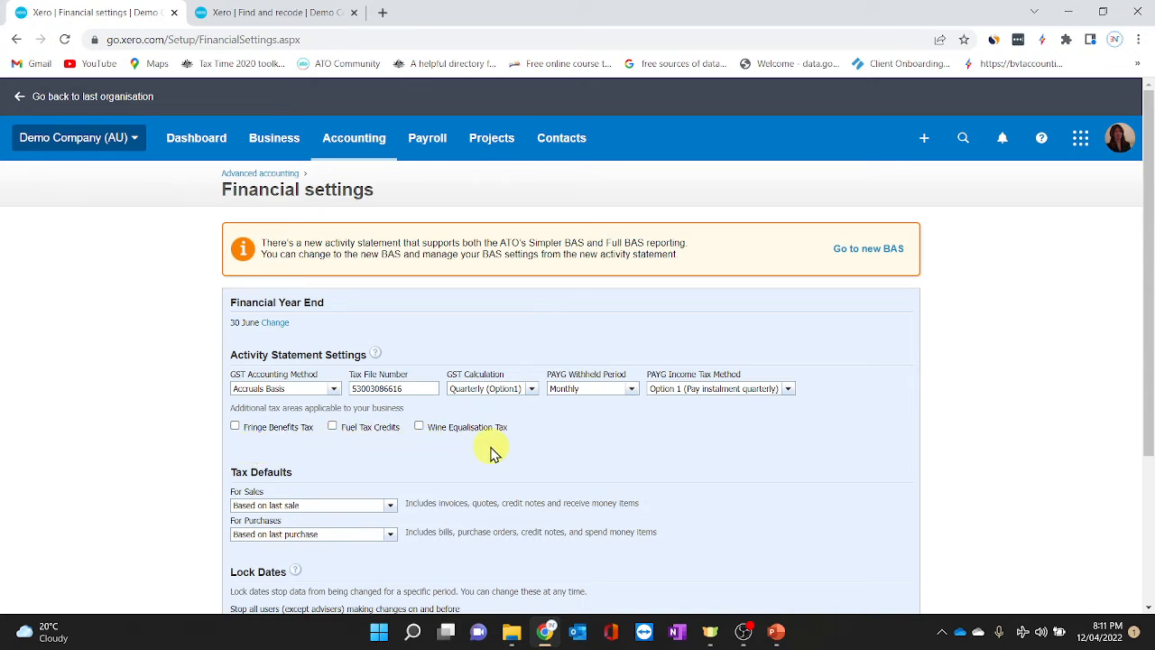
pyautogui.click(236, 427)
pyautogui.click(236, 428)
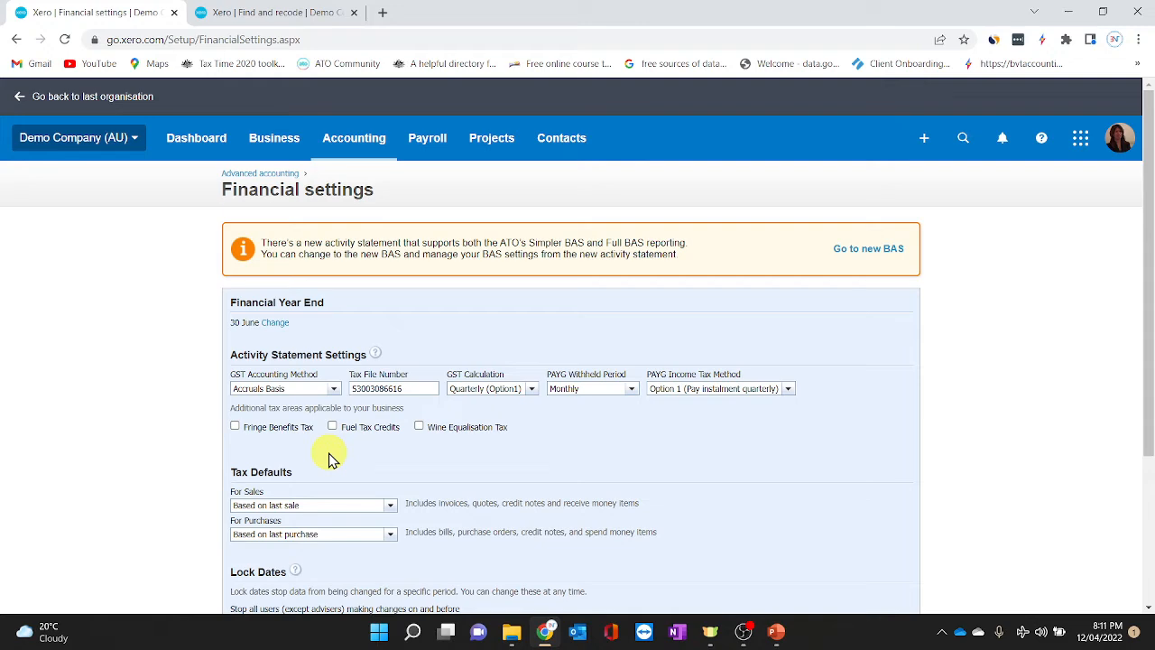
# - Set the lock date that stops all users except advisers from making changes to 30 Jun 2021
pyautogui.scroll(-2, 329, 460)
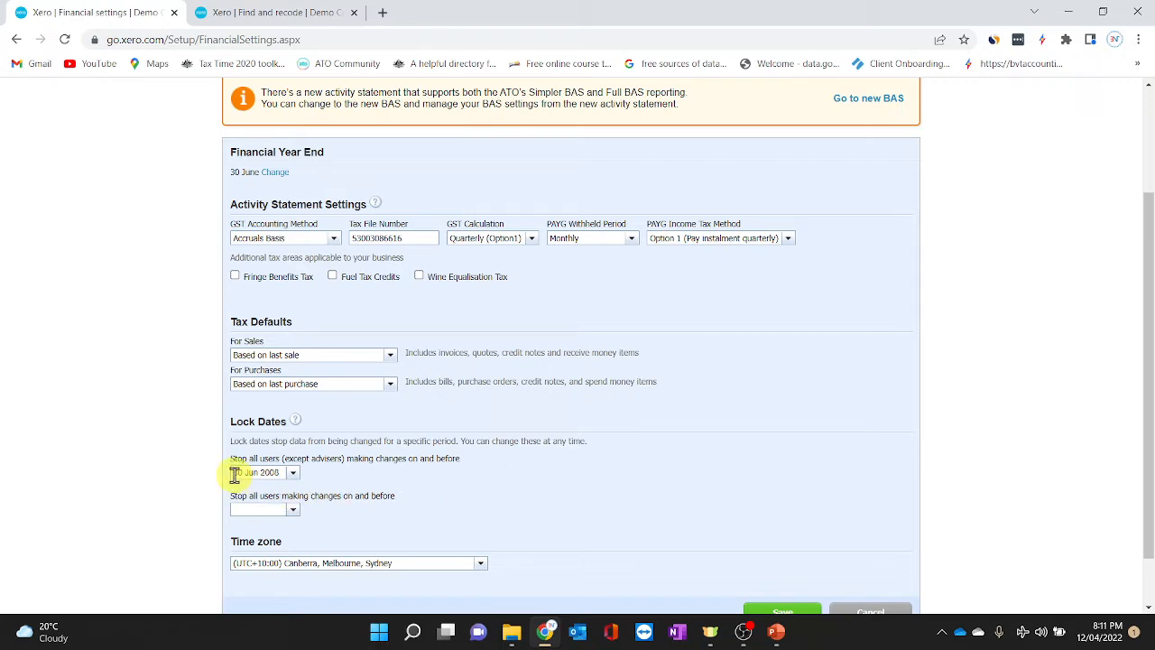
pyautogui.moveTo(231, 476); pyautogui.dragTo(357, 487)
pyautogui.write('30')
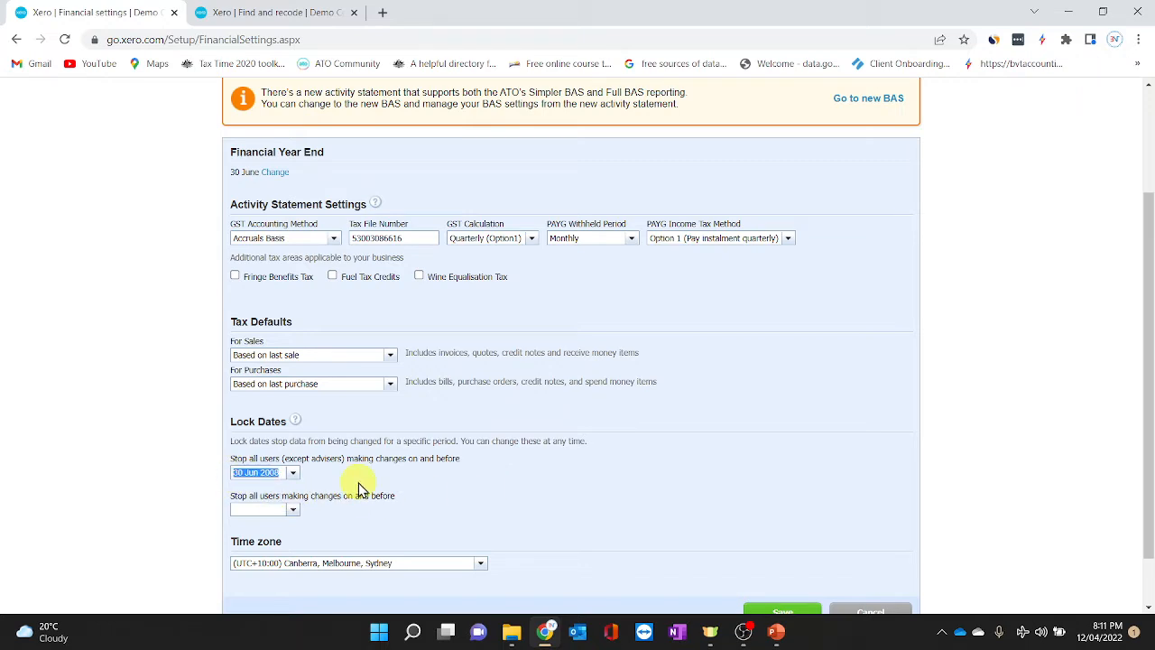
pyautogui.write('/06/2021')
pyautogui.click(361, 487)
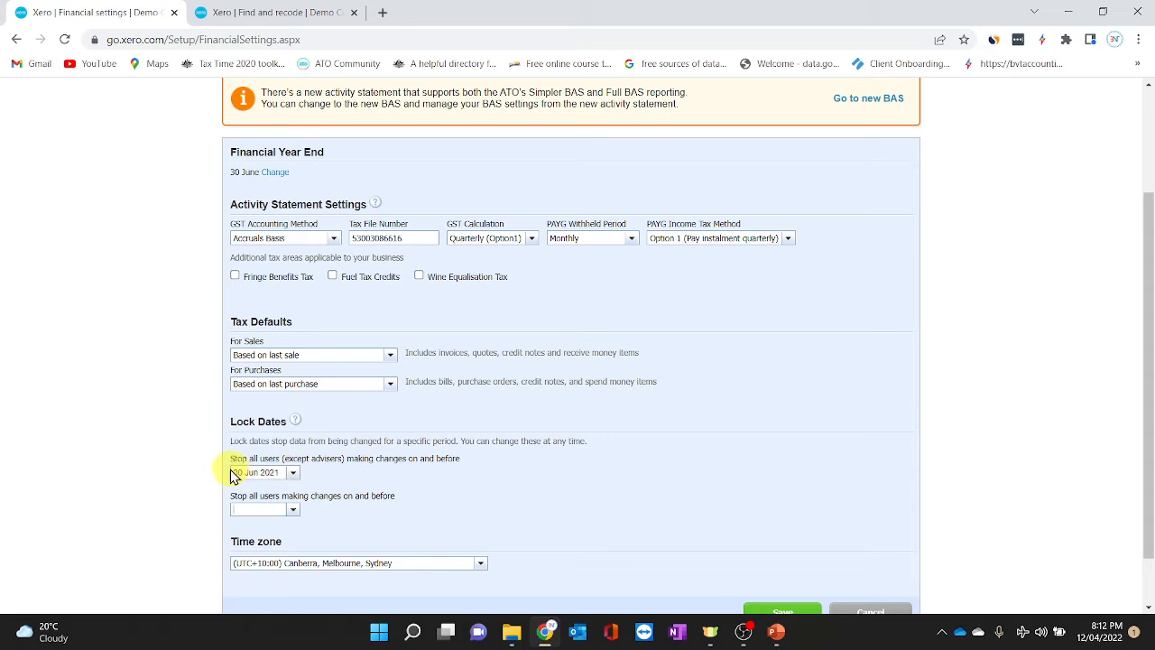
# - Set the lock date that stops all users from making changes to 30 Jun 2021
pyautogui.click(250, 511)
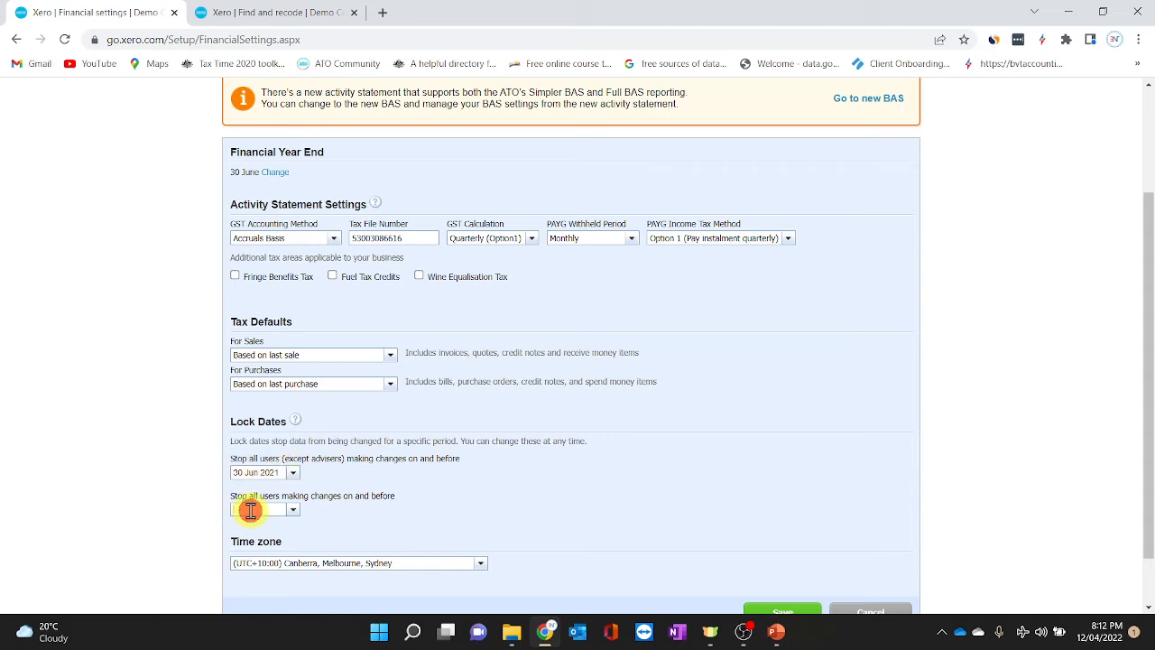
pyautogui.write('30/06/2021')
pyautogui.press('Tab')
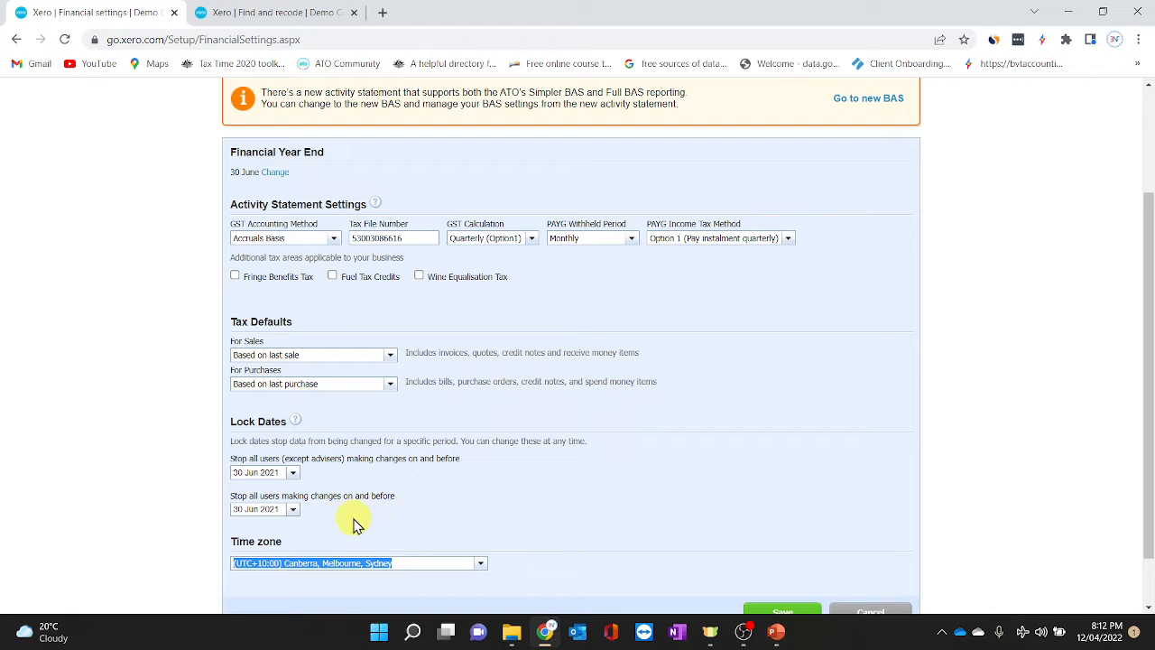
# - Clear the lock date that applies to all users, including advisers
pyautogui.click(278, 512)
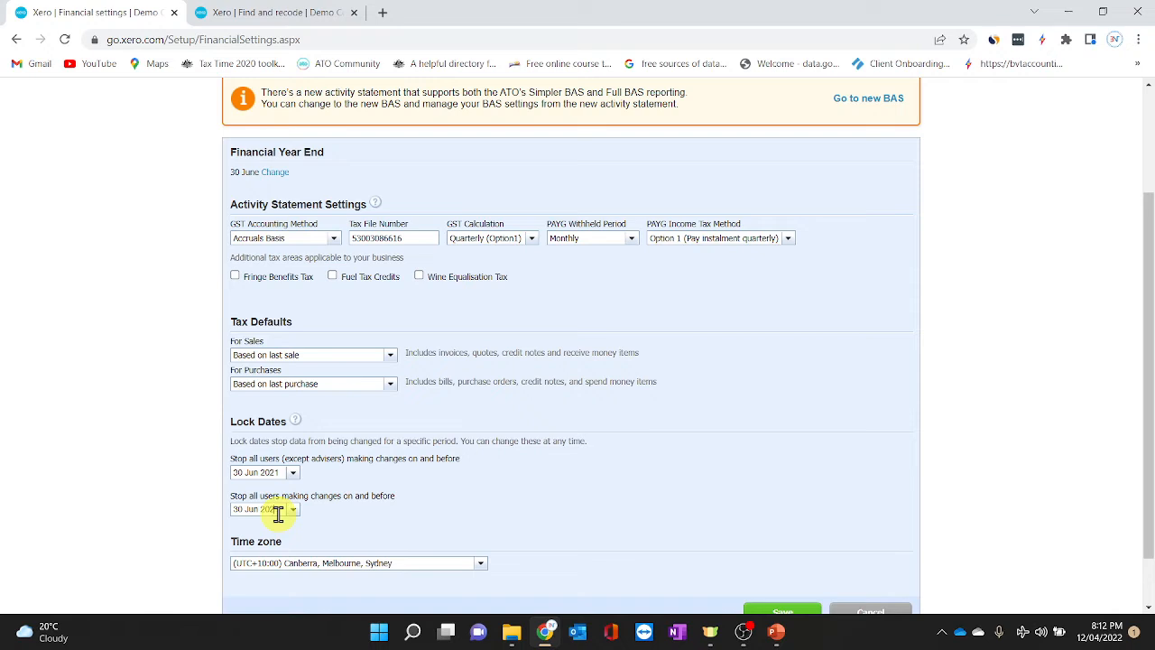
pyautogui.press('BackSpace')
pyautogui.press('BackSpace')
pyautogui.press('BackSpace')
pyautogui.press('BackSpace')
pyautogui.press('BackSpace')
pyautogui.press('BackSpace')
pyautogui.press('BackSpace')
pyautogui.press('BackSpace')
pyautogui.press('BackSpace')
pyautogui.press('BackSpace')
pyautogui.press('BackSpace')
pyautogui.click(562, 506)
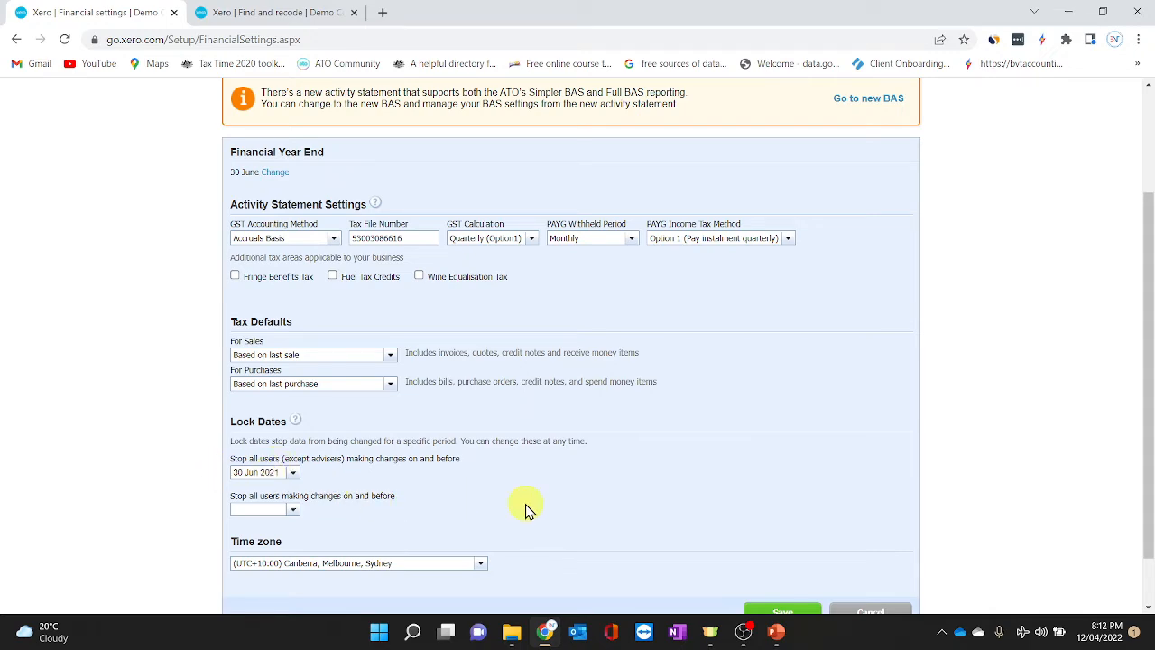
# - Leave the financial settings without saving the changes, and review the organisation's list of tax rates
pyautogui.scroll(-1, 626, 480)
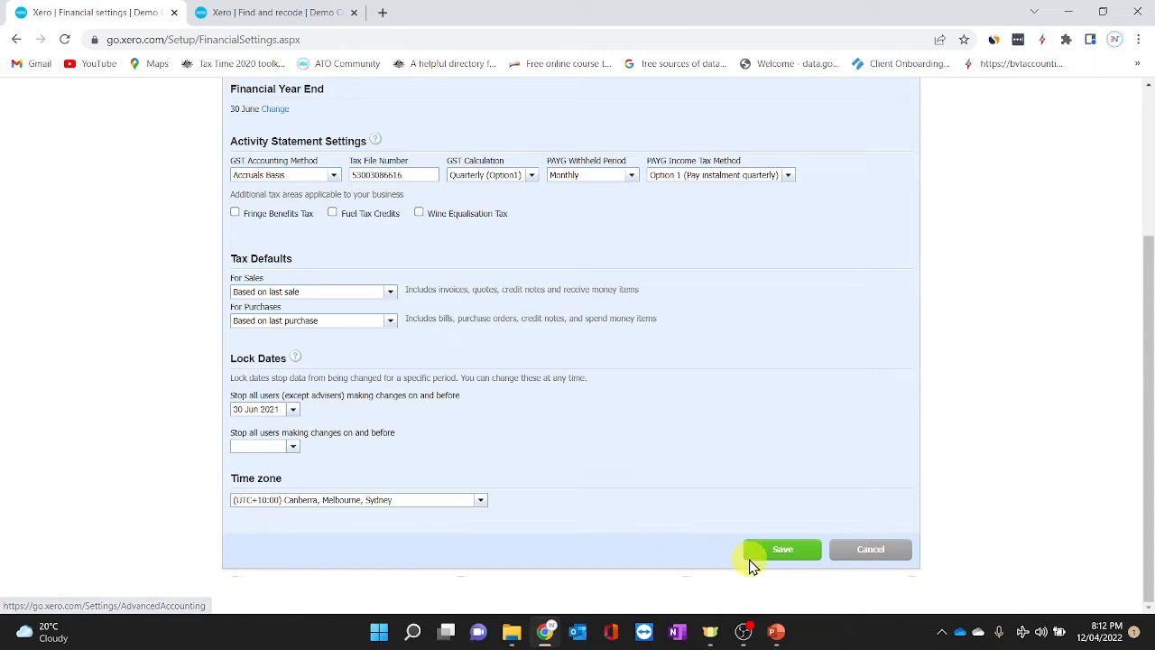
pyautogui.click(872, 553)
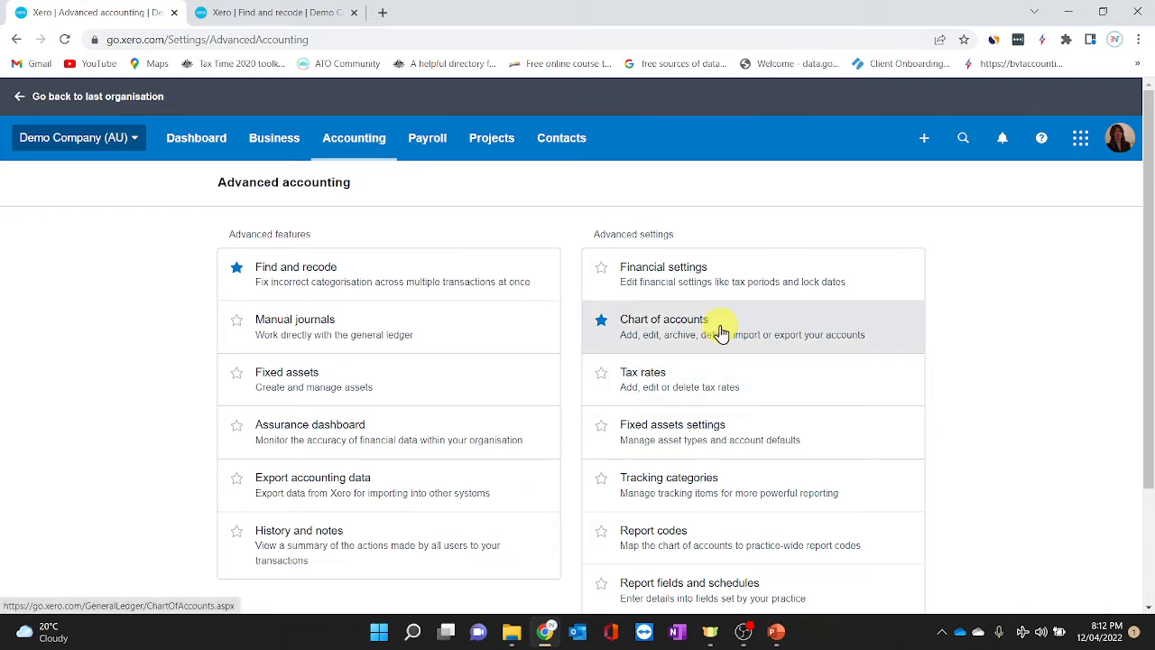
pyautogui.click(680, 379)
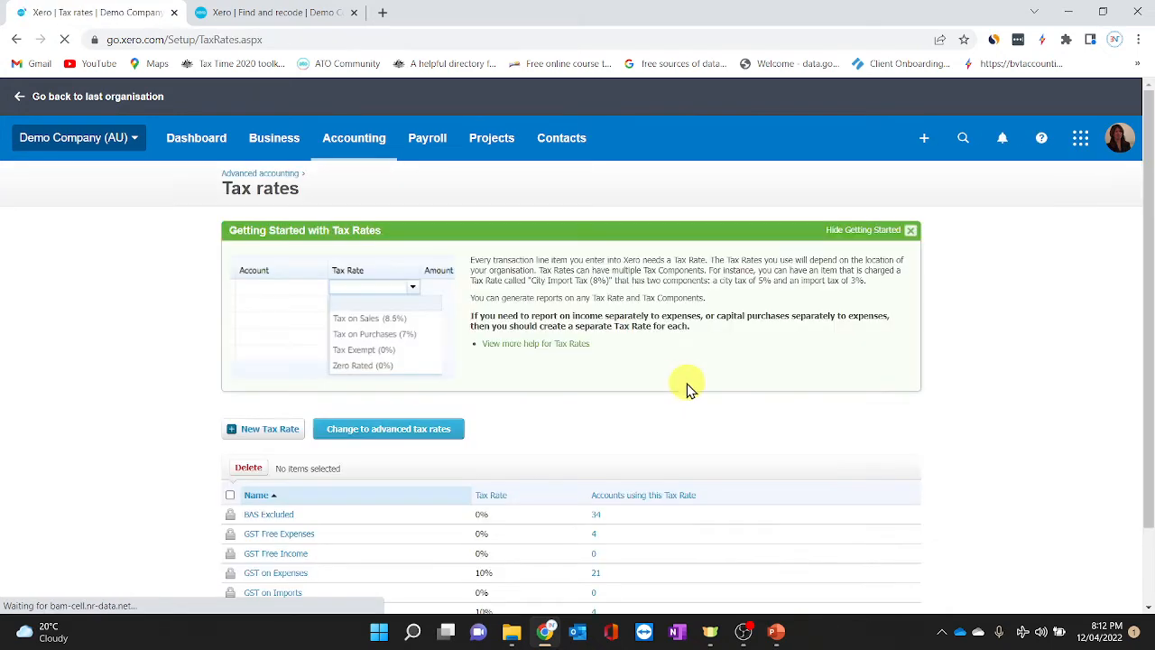
pyautogui.scroll(-1, 695, 408)
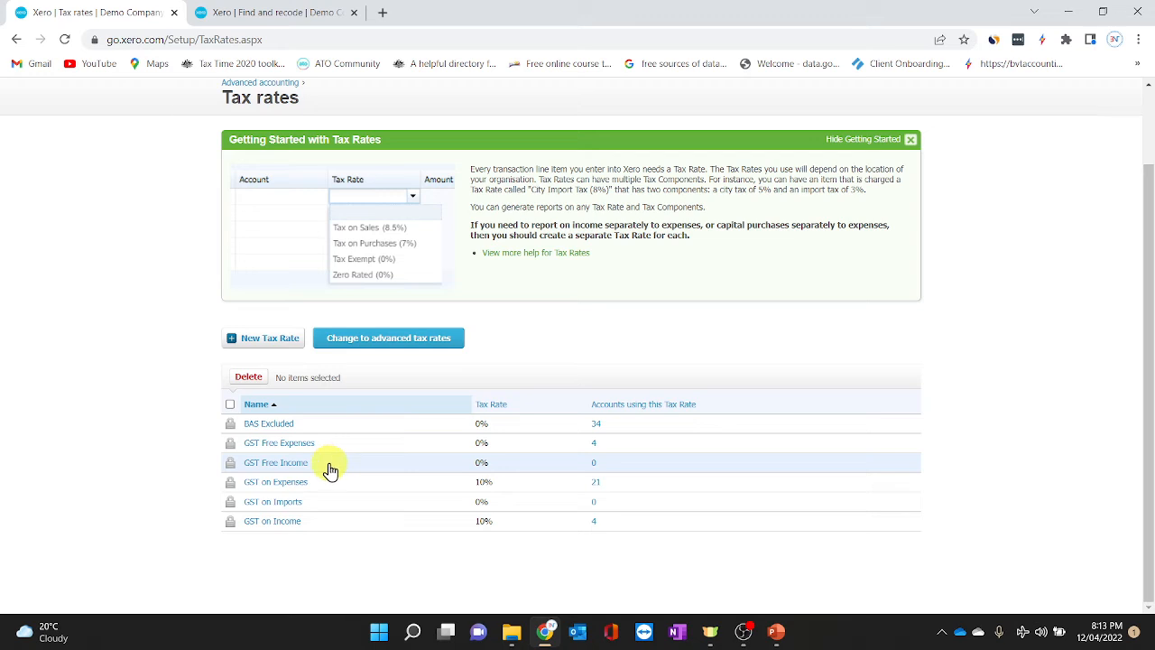
pyautogui.scroll(2, 331, 469)
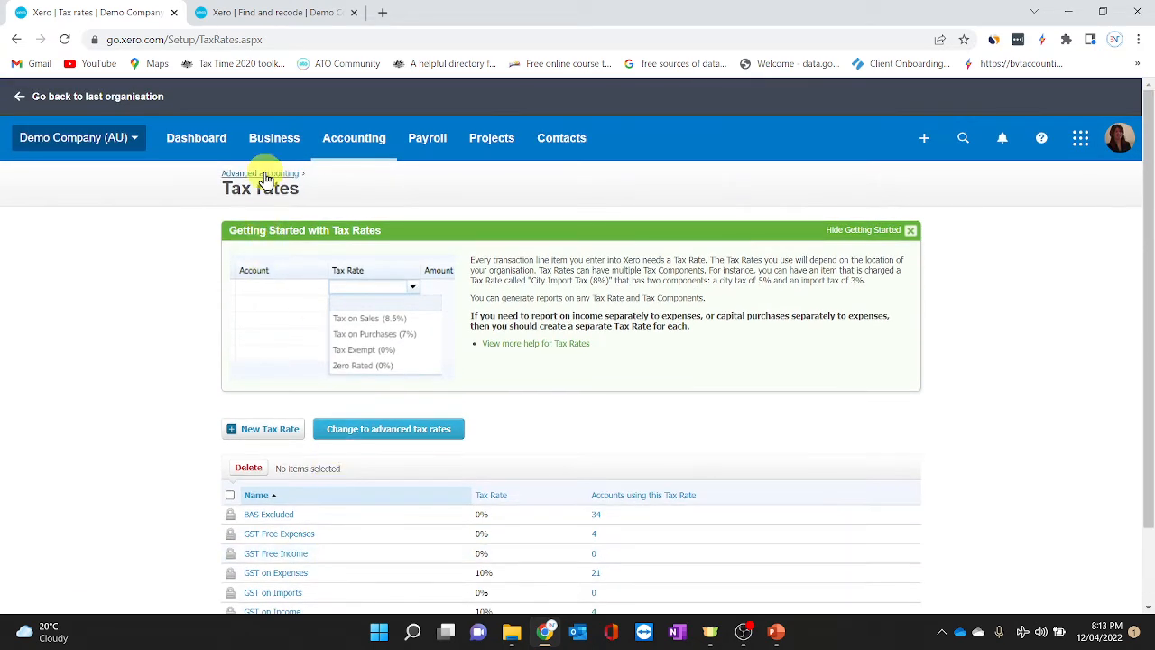
# - Return to Advanced accounting and review the tracking categories, including the options of the Region category
pyautogui.click(265, 175)
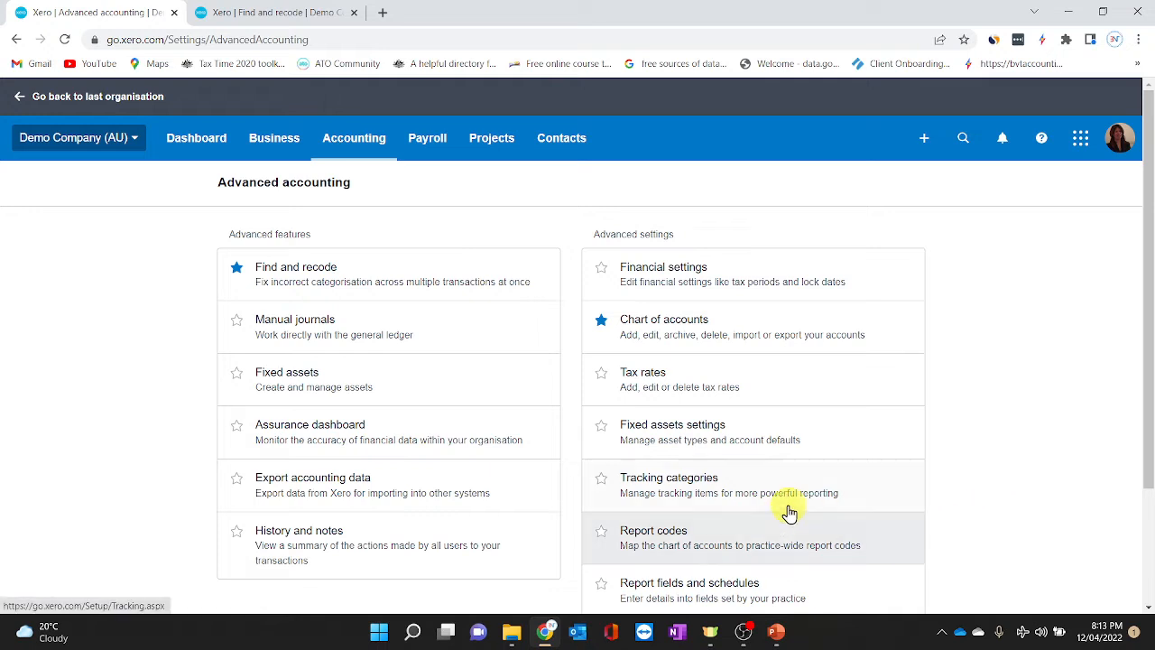
pyautogui.click(739, 488)
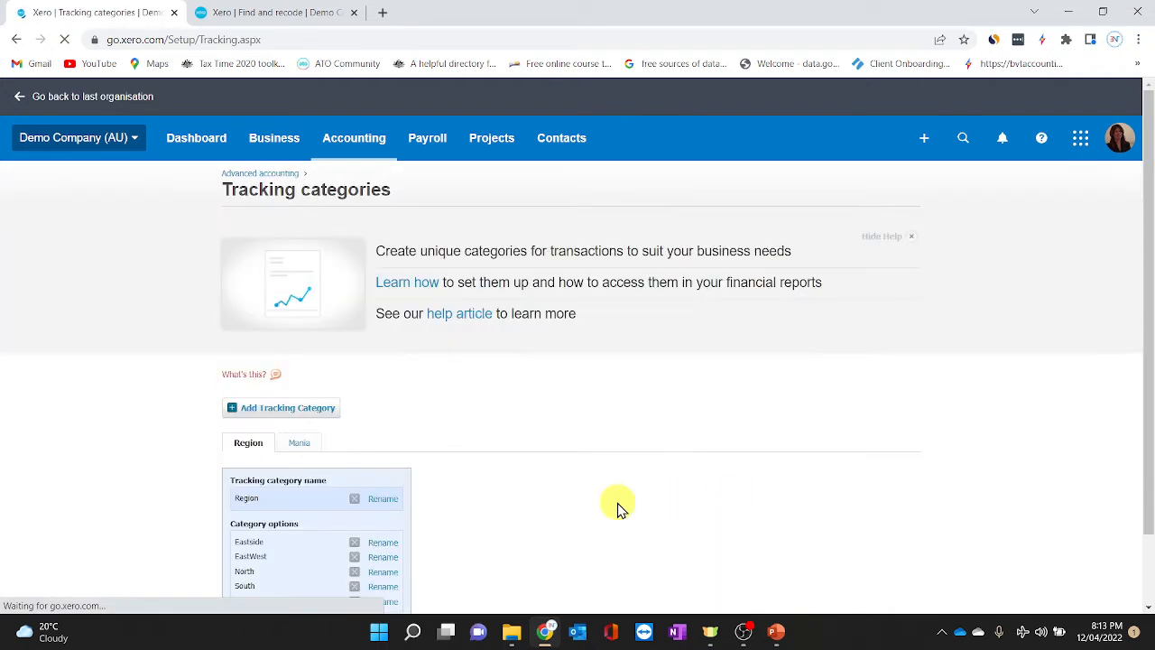
pyautogui.scroll(-1, 619, 508)
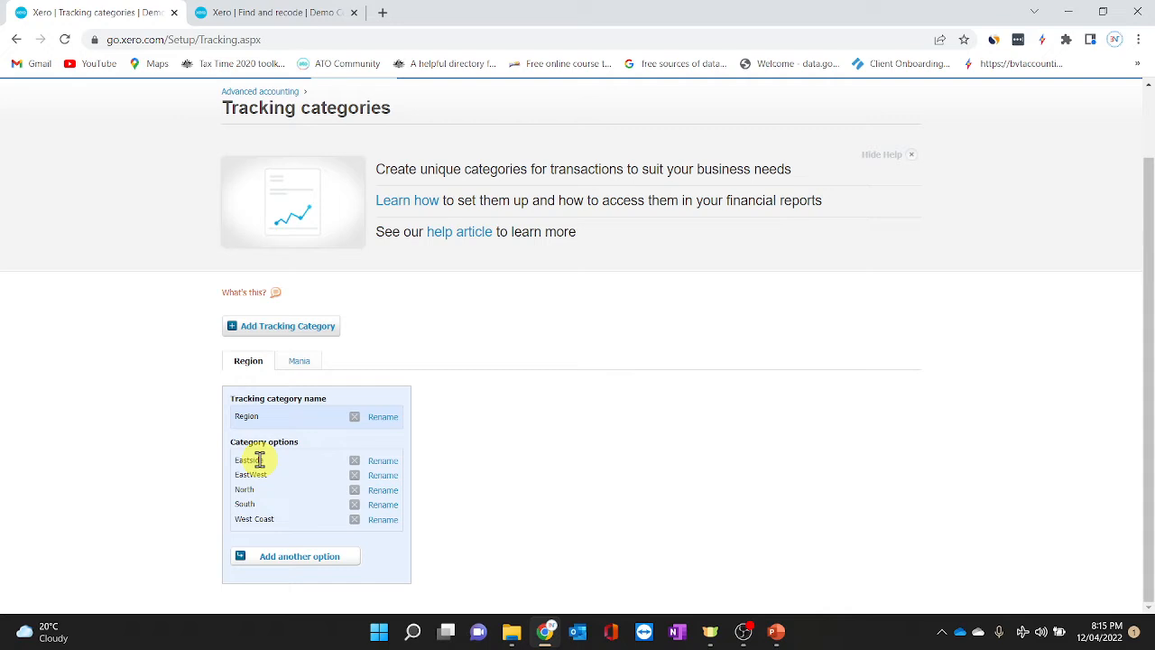
pyautogui.scroll(1, 259, 460)
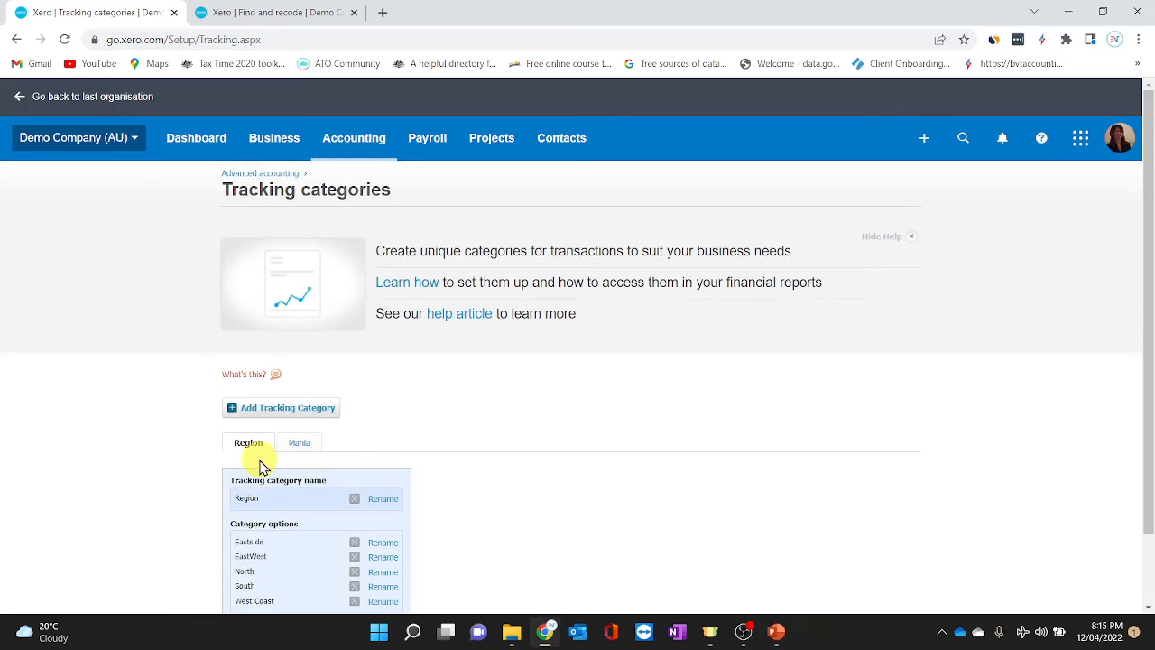
# - Return to Advanced accounting and examine the report codes of the accounts listed for review
pyautogui.click(265, 172)
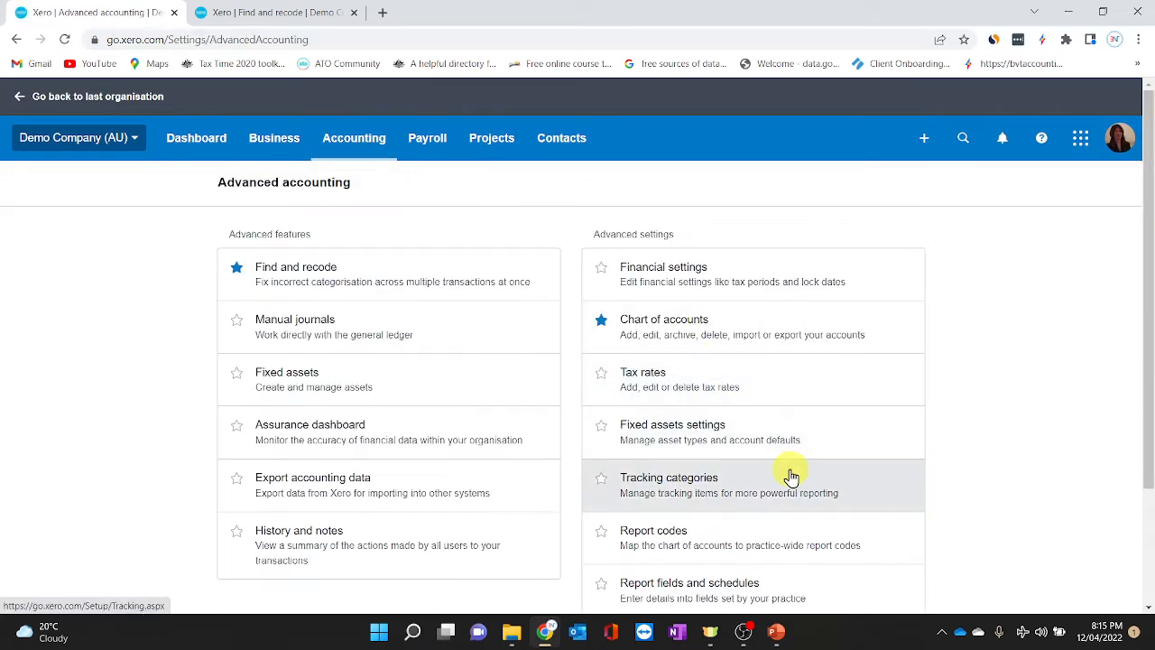
pyautogui.scroll(-2, 812, 469)
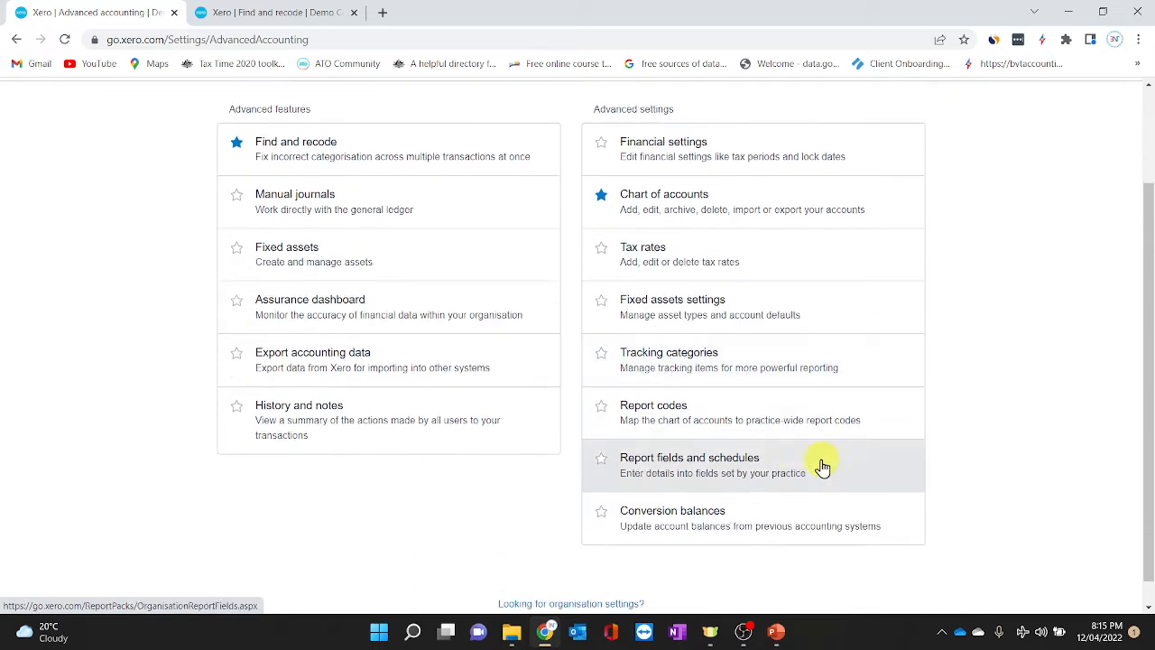
pyautogui.click(695, 431)
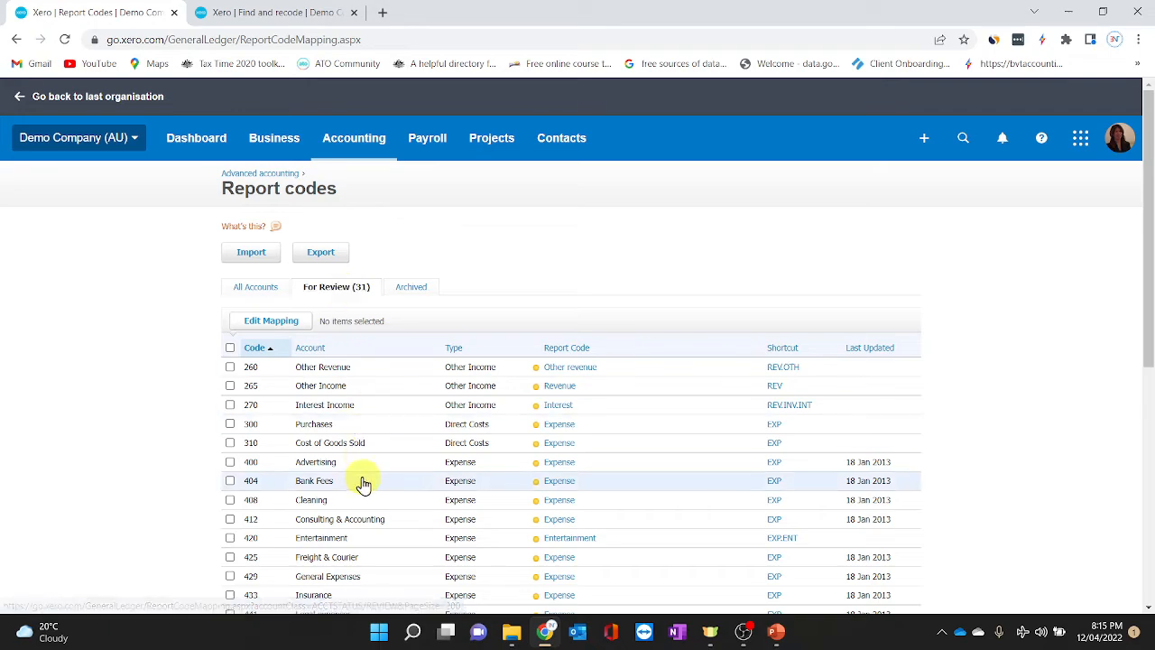
pyautogui.scroll(-1, 320, 474)
pyautogui.scroll(-4, 325, 478)
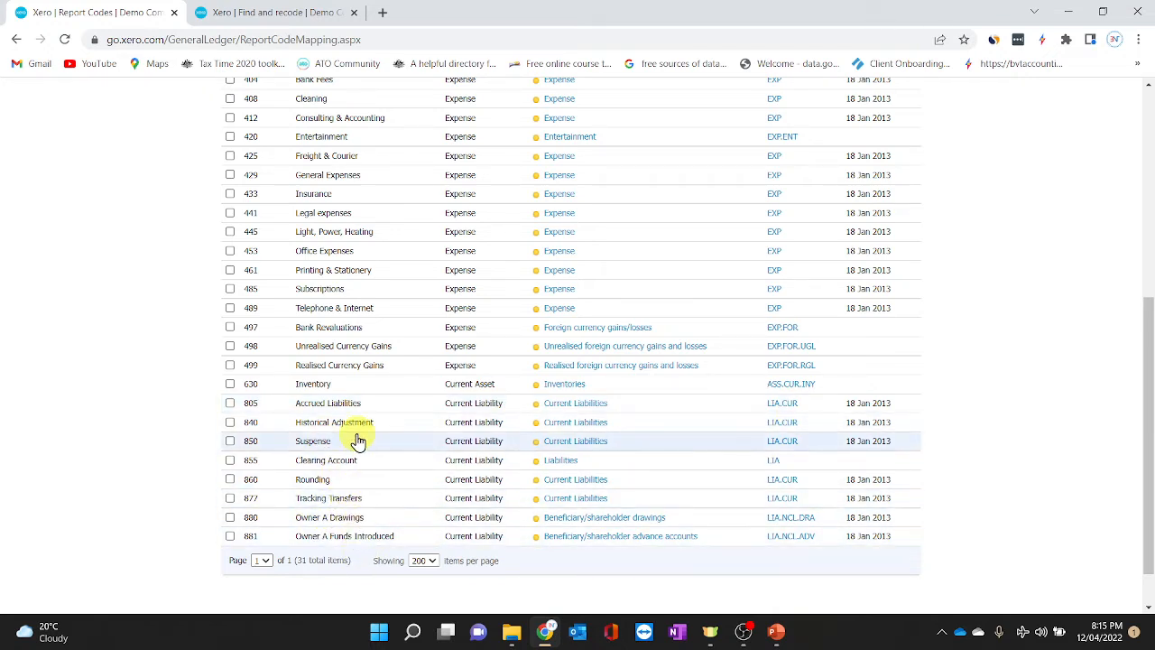
pyautogui.scroll(3, 356, 441)
pyautogui.scroll(1, 356, 440)
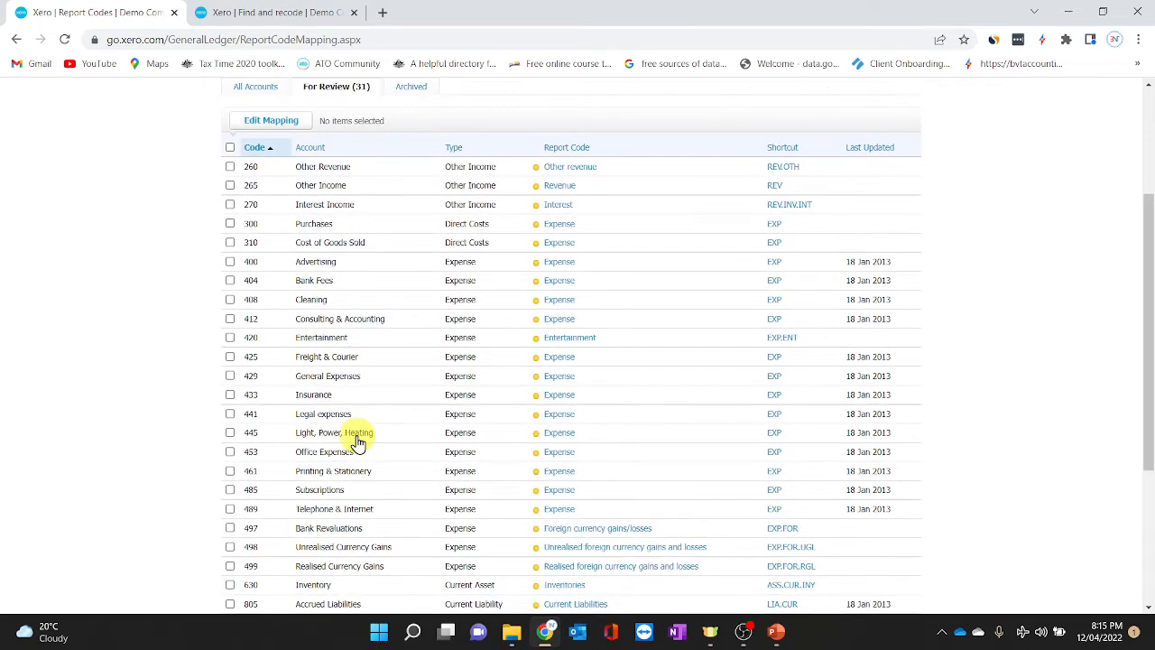
pyautogui.scroll(1, 357, 440)
pyautogui.scroll(-2, 356, 440)
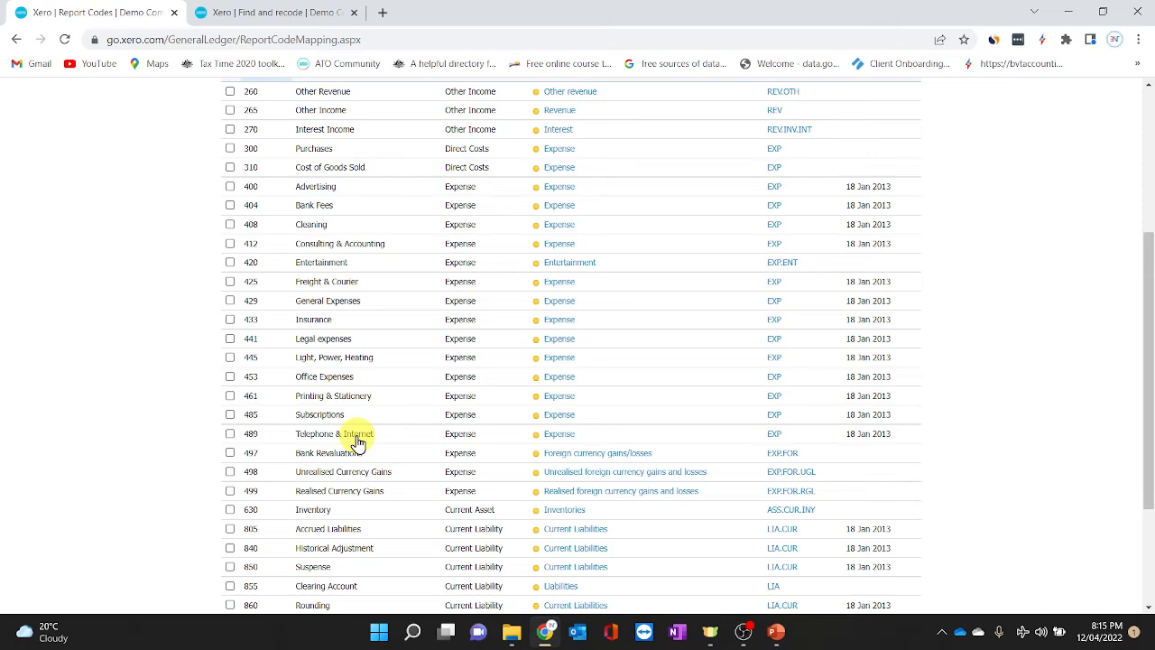
pyautogui.scroll(1, 358, 442)
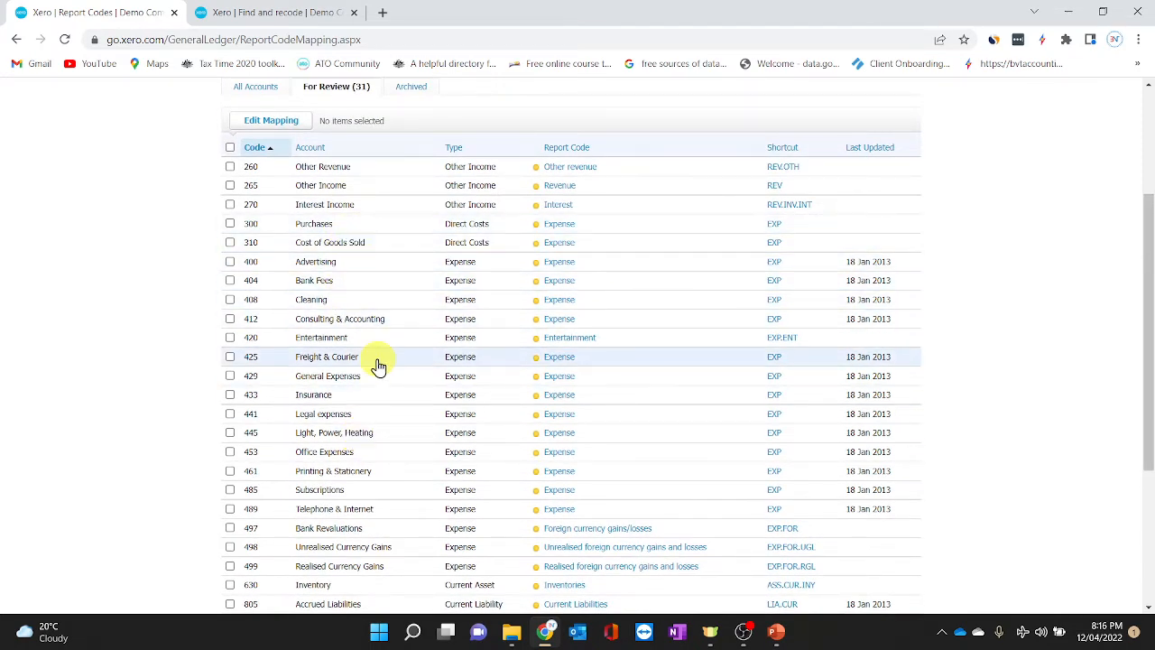
pyautogui.scroll(-1, 377, 365)
pyautogui.scroll(-3, 379, 365)
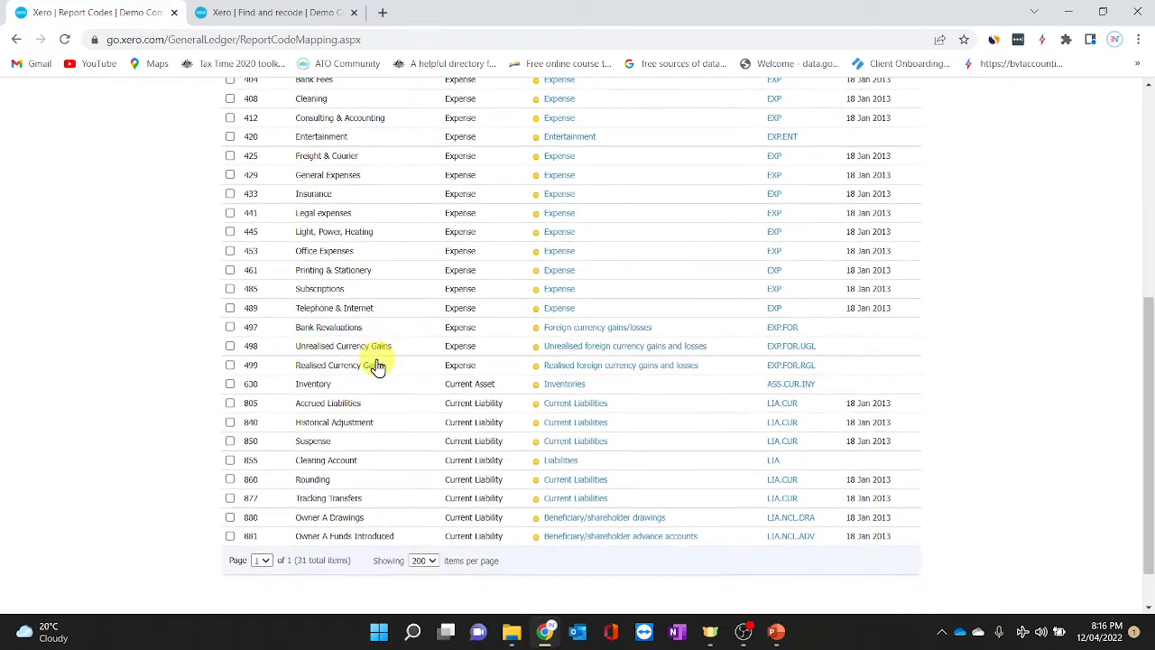
pyautogui.scroll(-1, 378, 366)
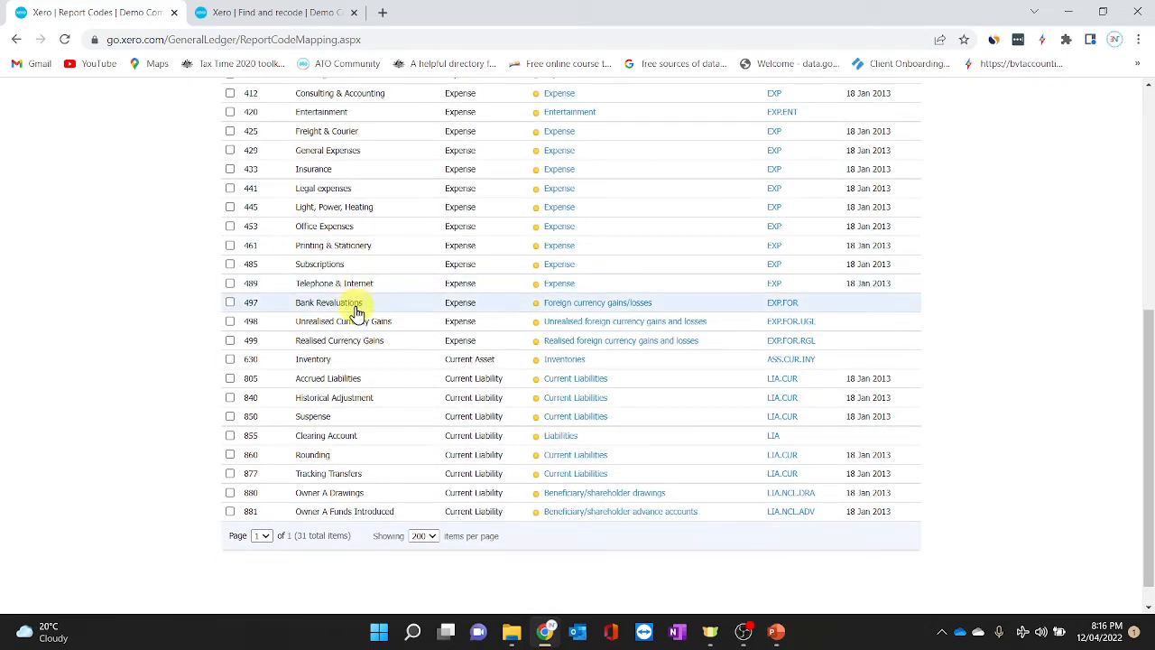
# - Map account 630 Inventory to the Inventories report code (ASS.CUR.INY)
pyautogui.click(329, 361)
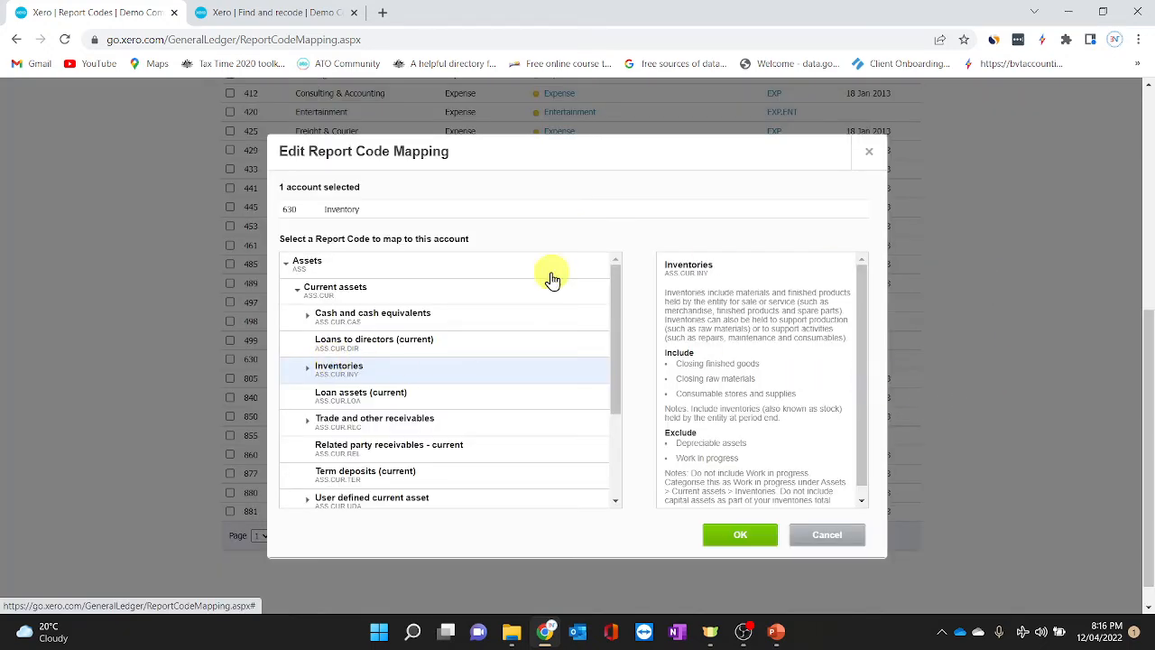
pyautogui.click(310, 371)
pyautogui.click(309, 371)
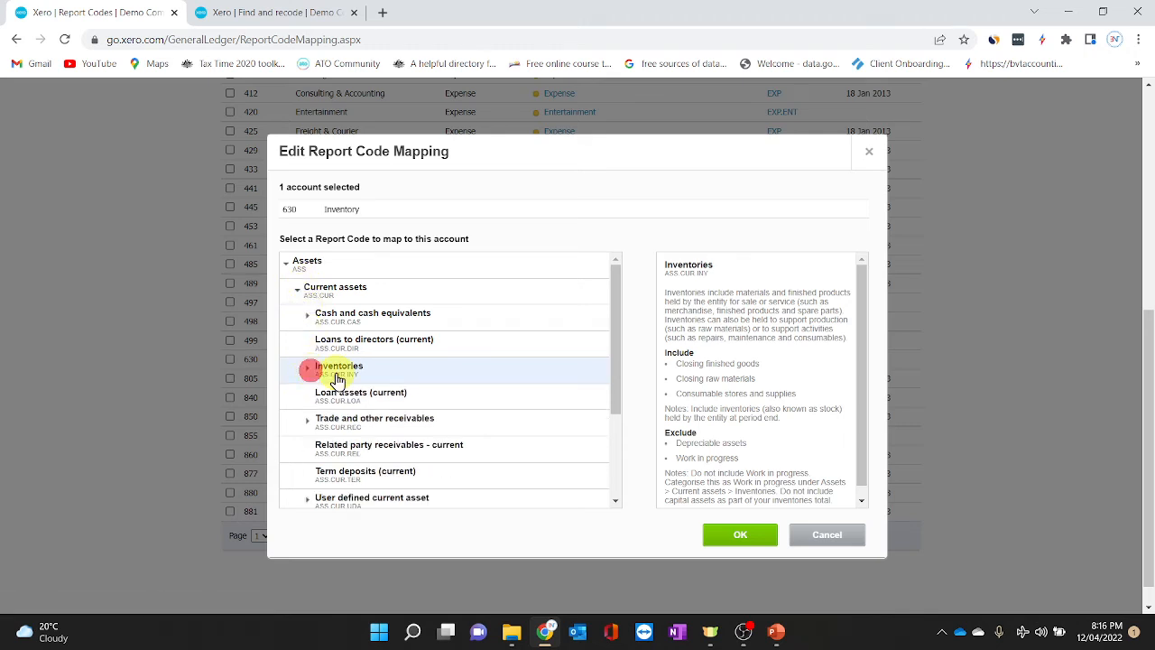
pyautogui.click(725, 537)
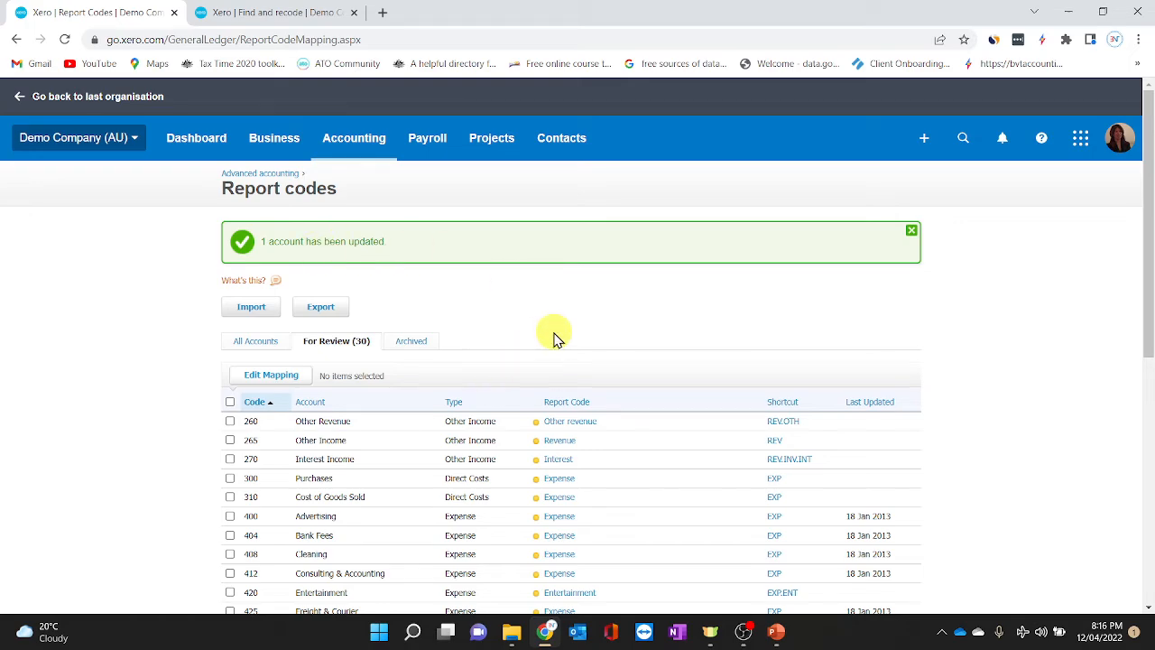
# - Look through the remaining accounts for review and their report codes
pyautogui.scroll(-3, 566, 325)
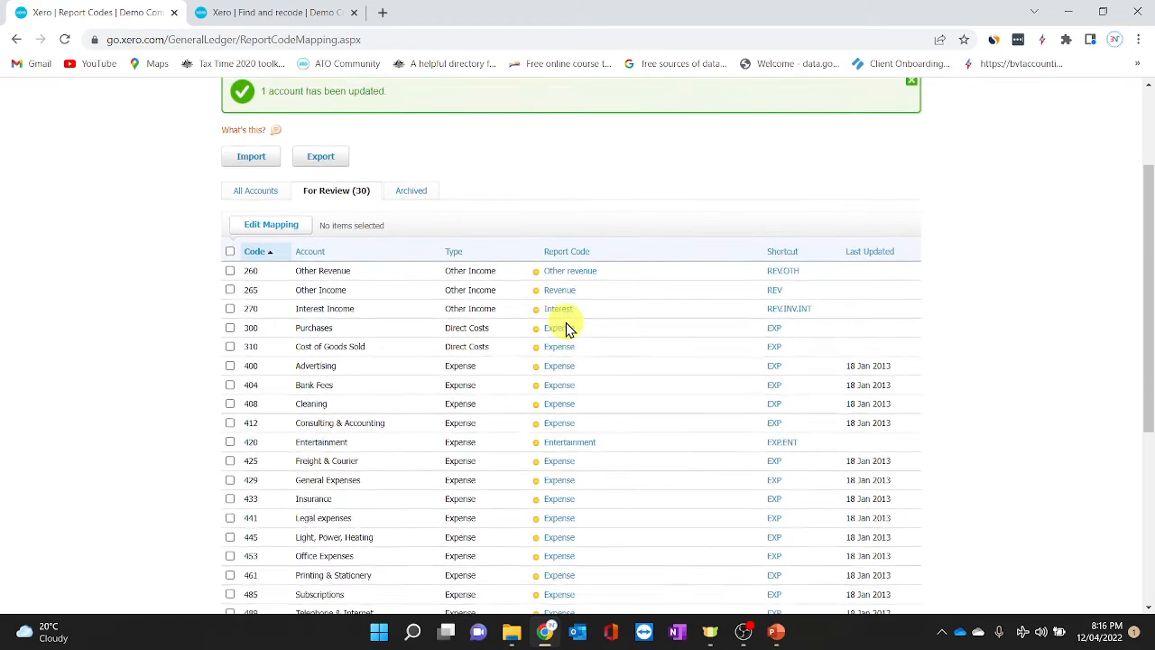
pyautogui.scroll(-2, 566, 327)
pyautogui.scroll(3, 566, 327)
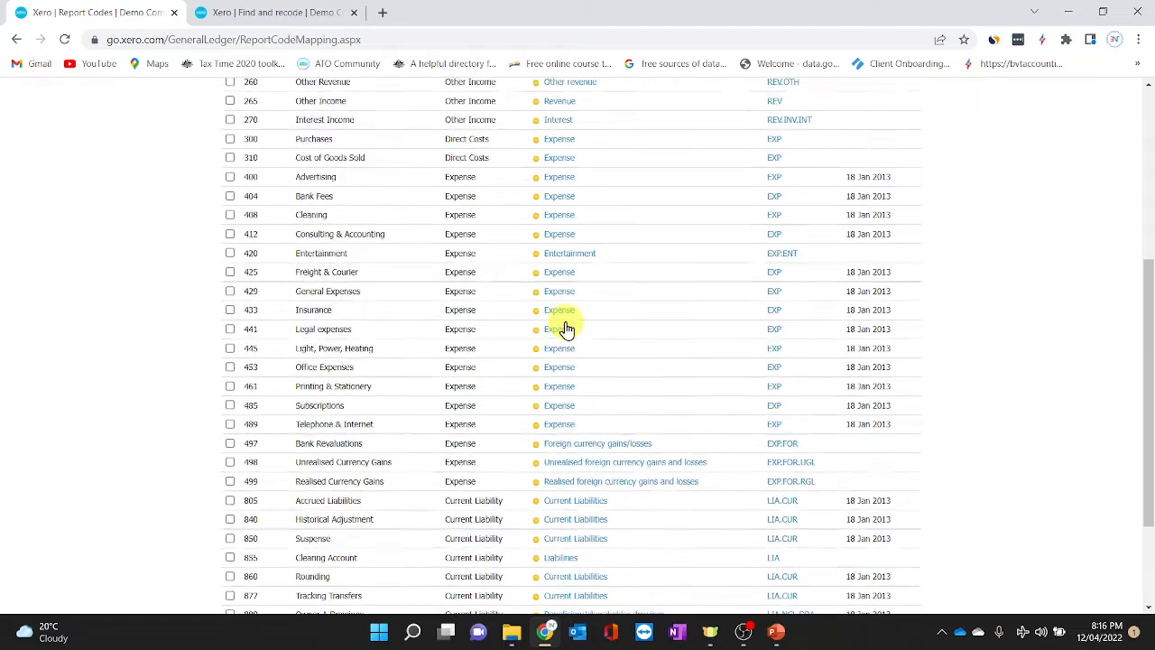
pyautogui.scroll(1, 566, 330)
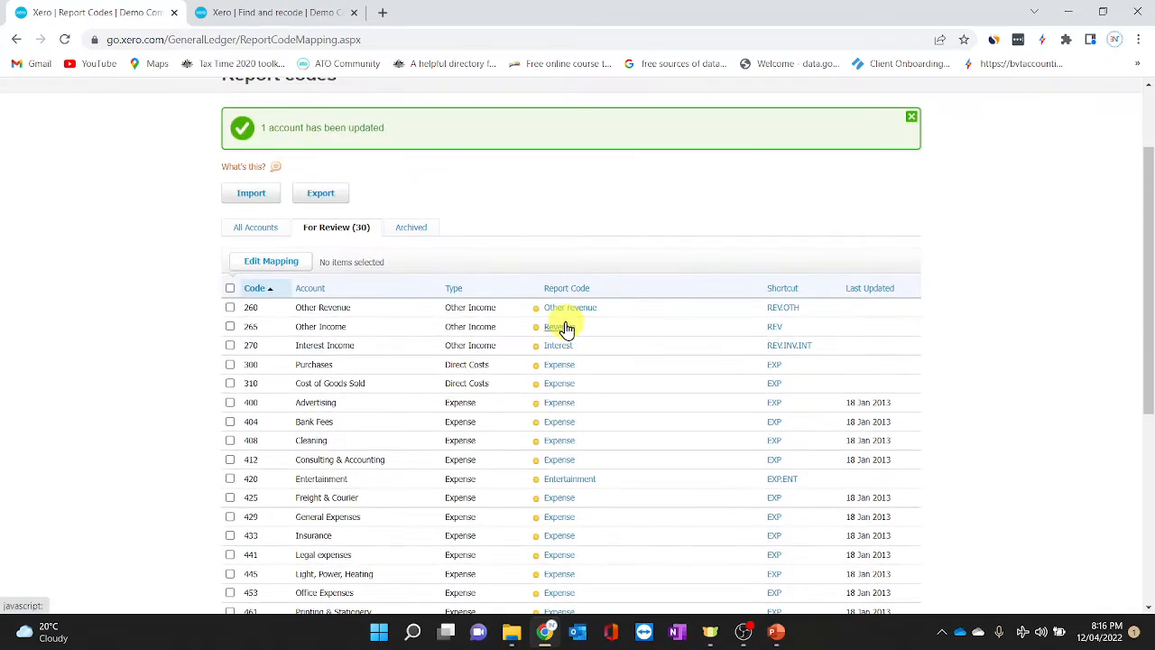
pyautogui.scroll(1, 343, 497)
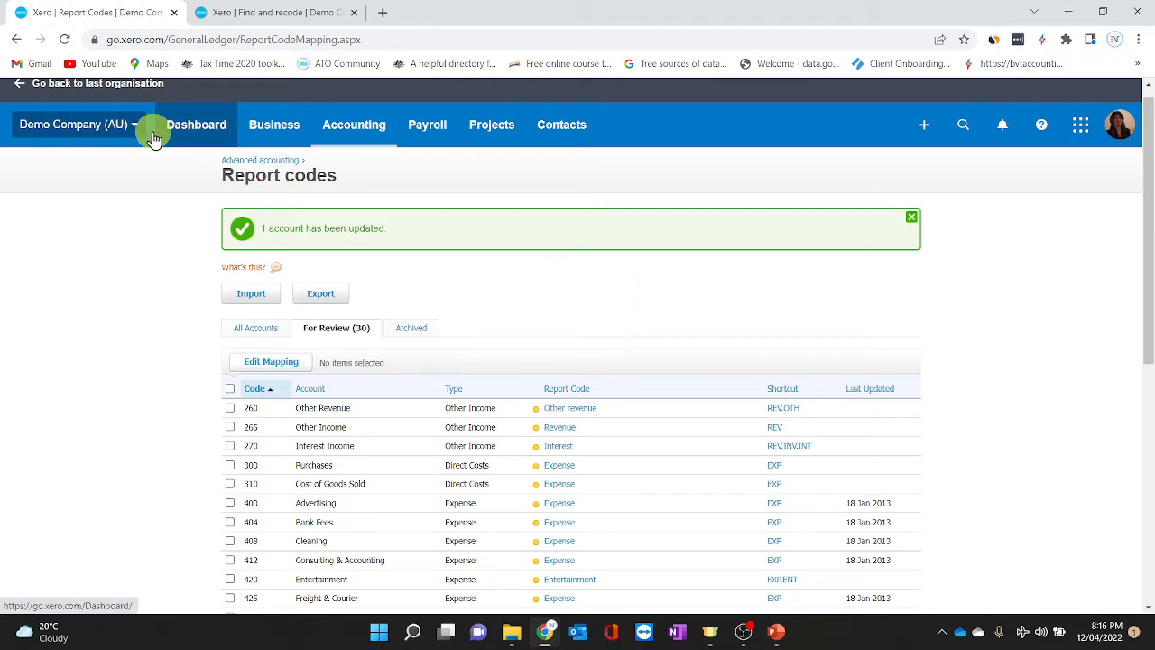
# - Go from Advanced accounting to the conversion balances, review the account balances, and leave without saving
pyautogui.click(260, 159)
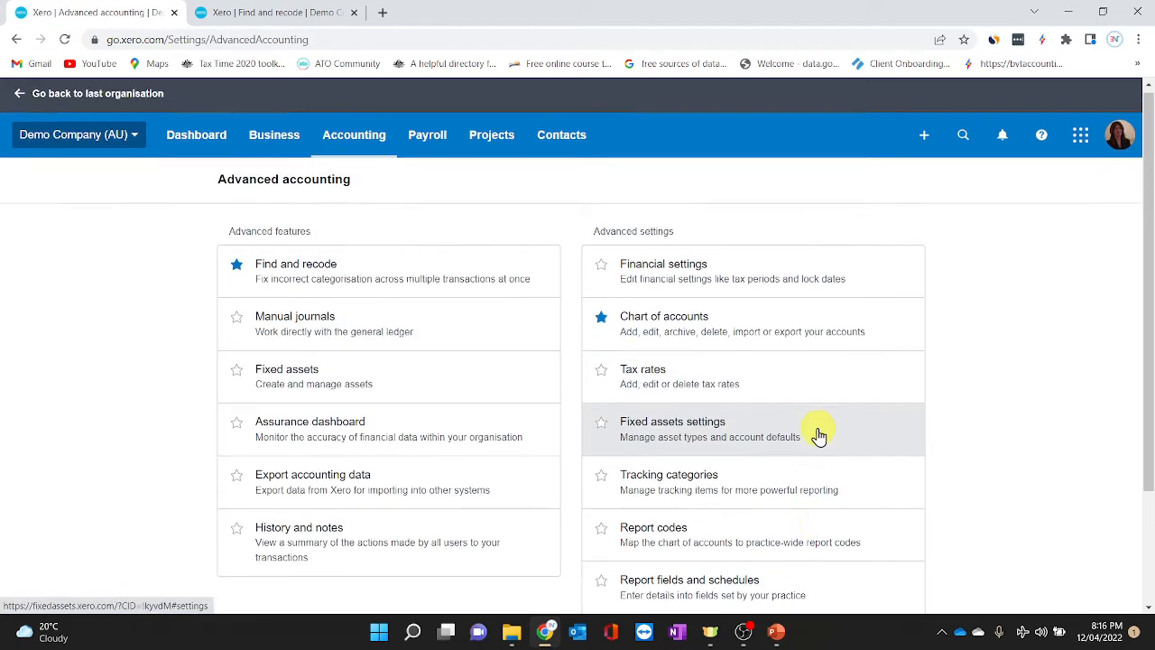
pyautogui.scroll(-2, 815, 433)
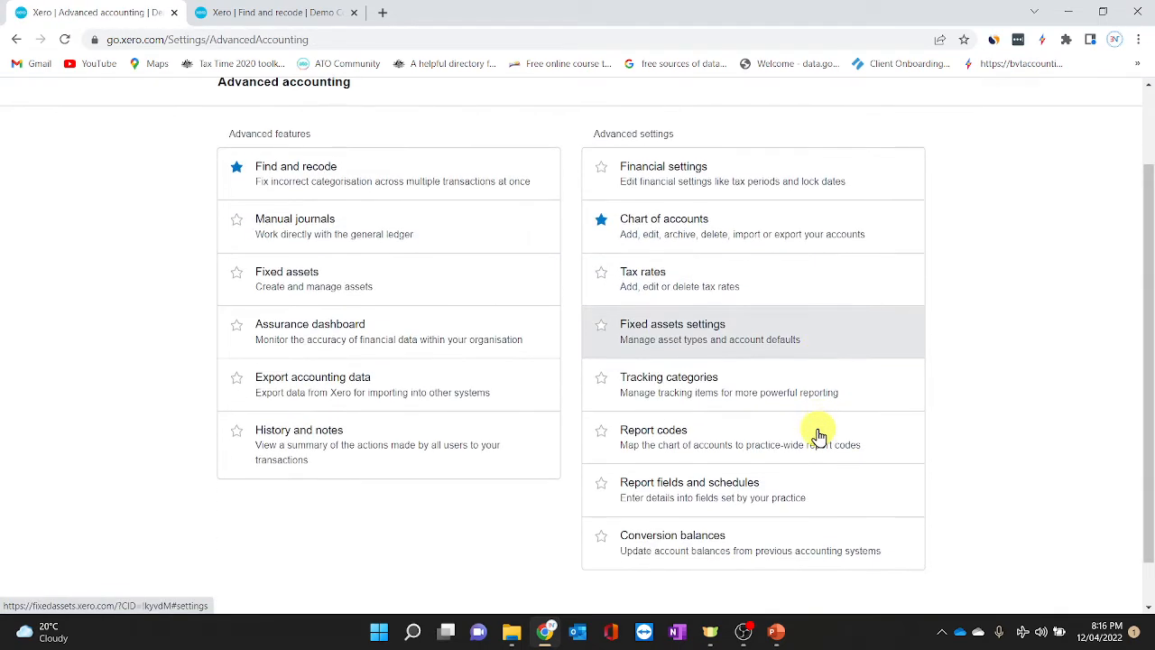
pyautogui.click(709, 556)
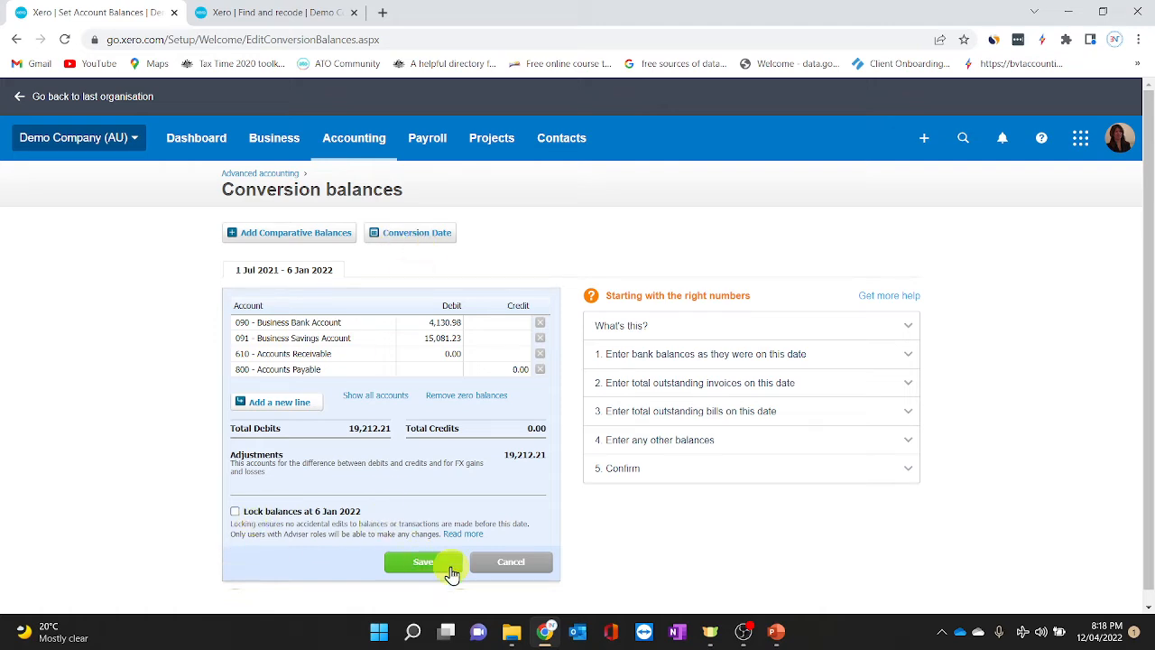
pyautogui.click(522, 566)
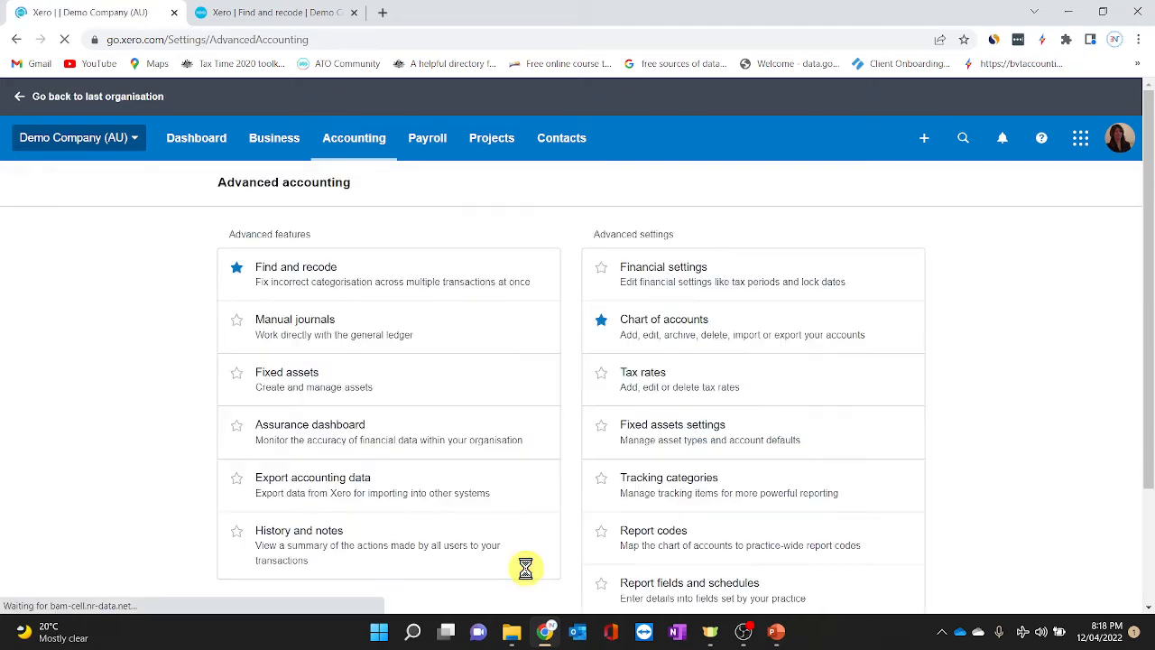
pyautogui.scroll(-2, 715, 514)
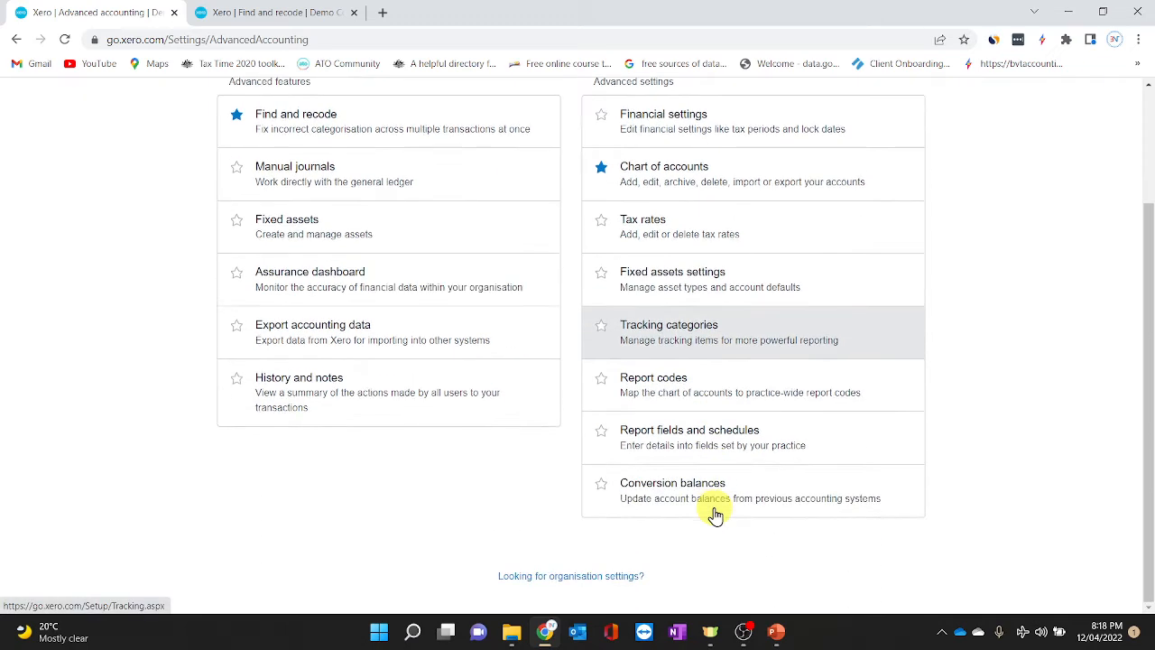
pyautogui.scroll(2, 331, 325)
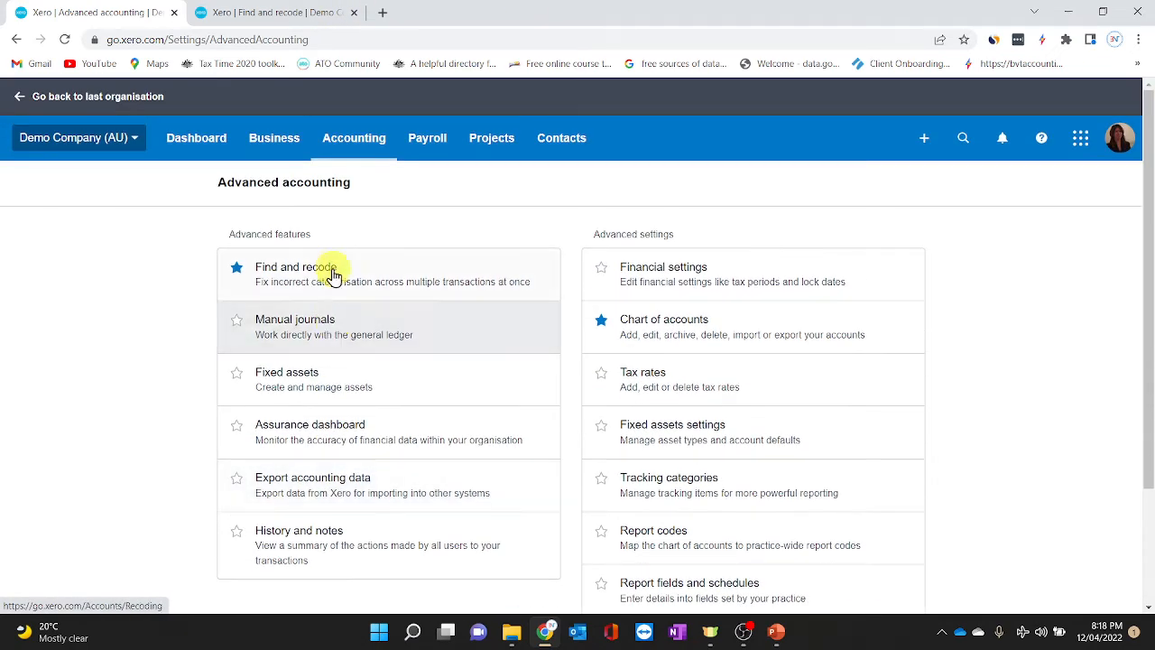
pyautogui.scroll(-2, 331, 202)
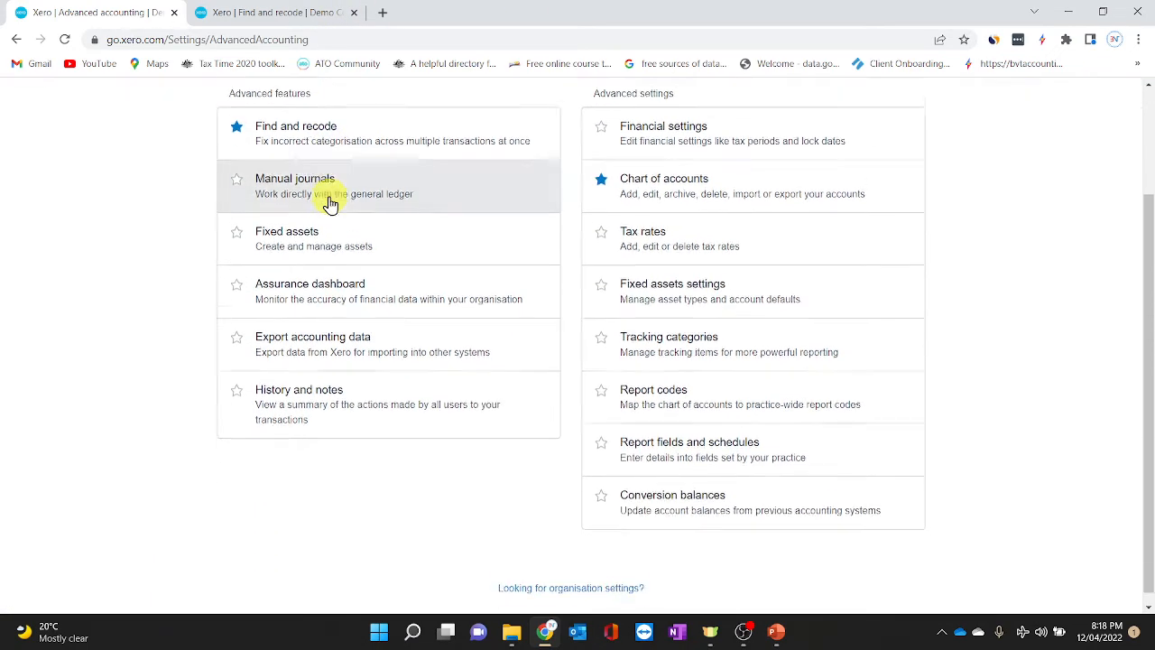
pyautogui.scroll(2, 531, 552)
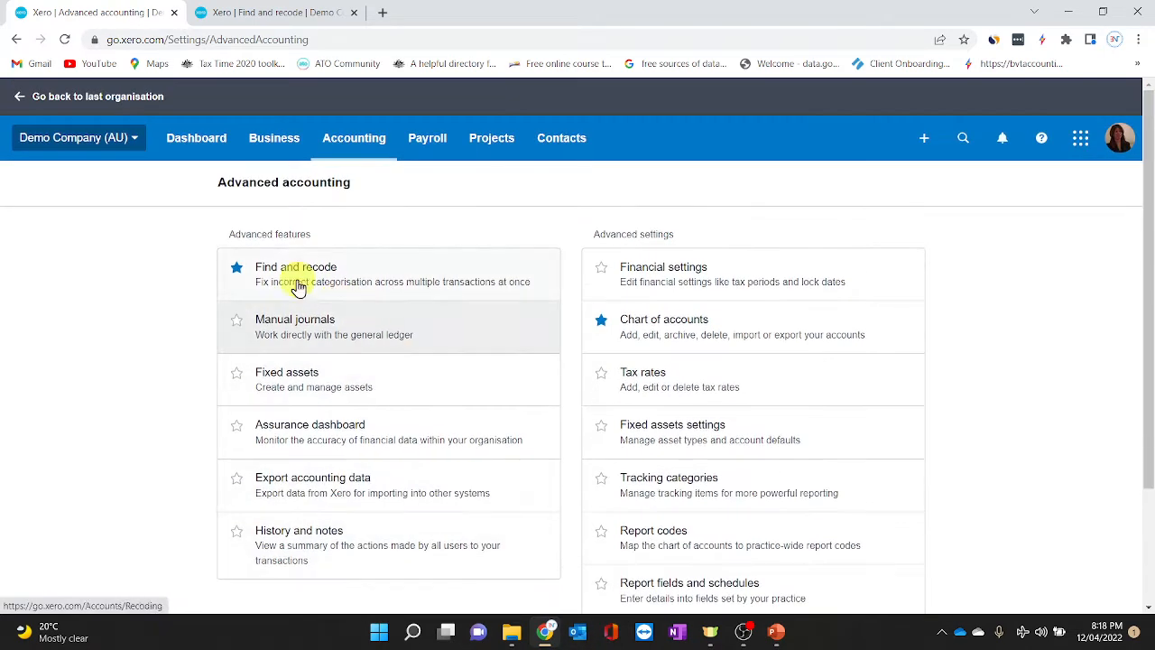
# - Look through the Demo Company organisation menu, including Files, Settings and the linked Xero products
pyautogui.click(135, 140)
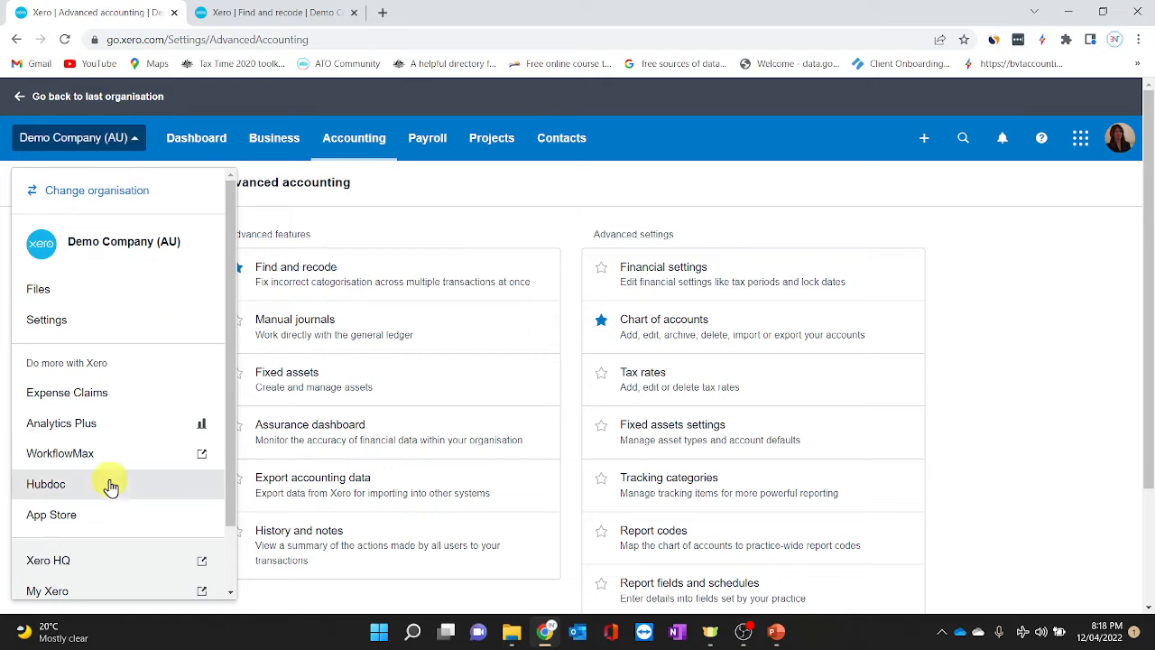
pyautogui.scroll(-2, 117, 410)
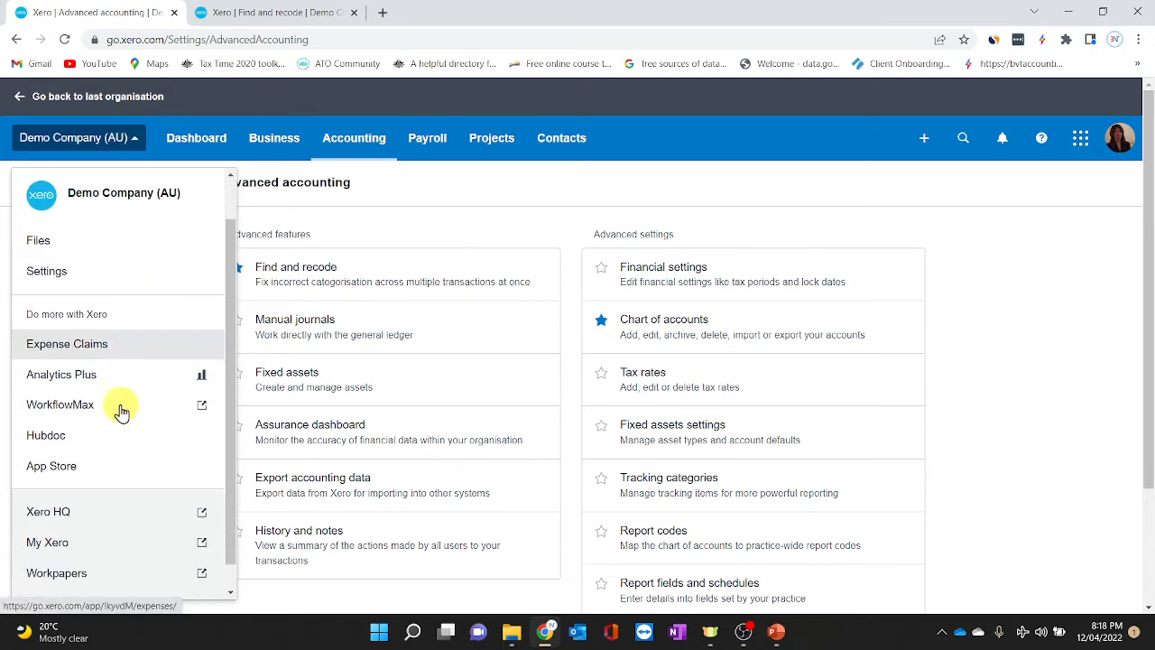
pyautogui.scroll(2, 116, 407)
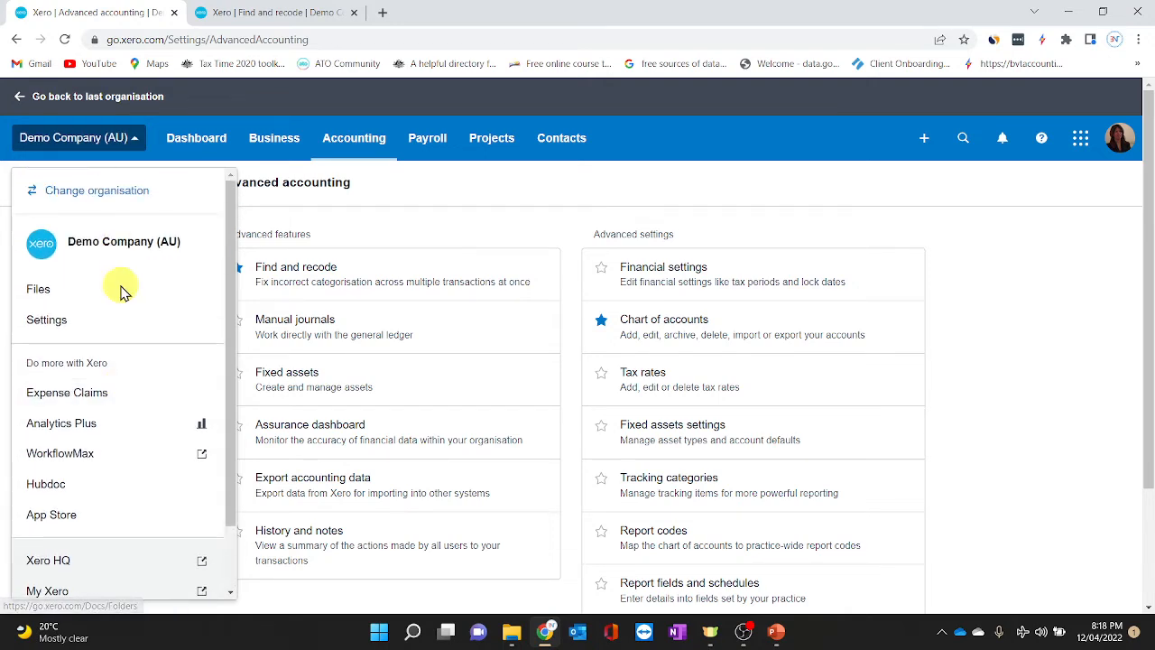
# - Go to the dashboard and examine the bank accounts, account watchlist, invoices, bills and the monthly total cash in and out
pyautogui.click(185, 147)
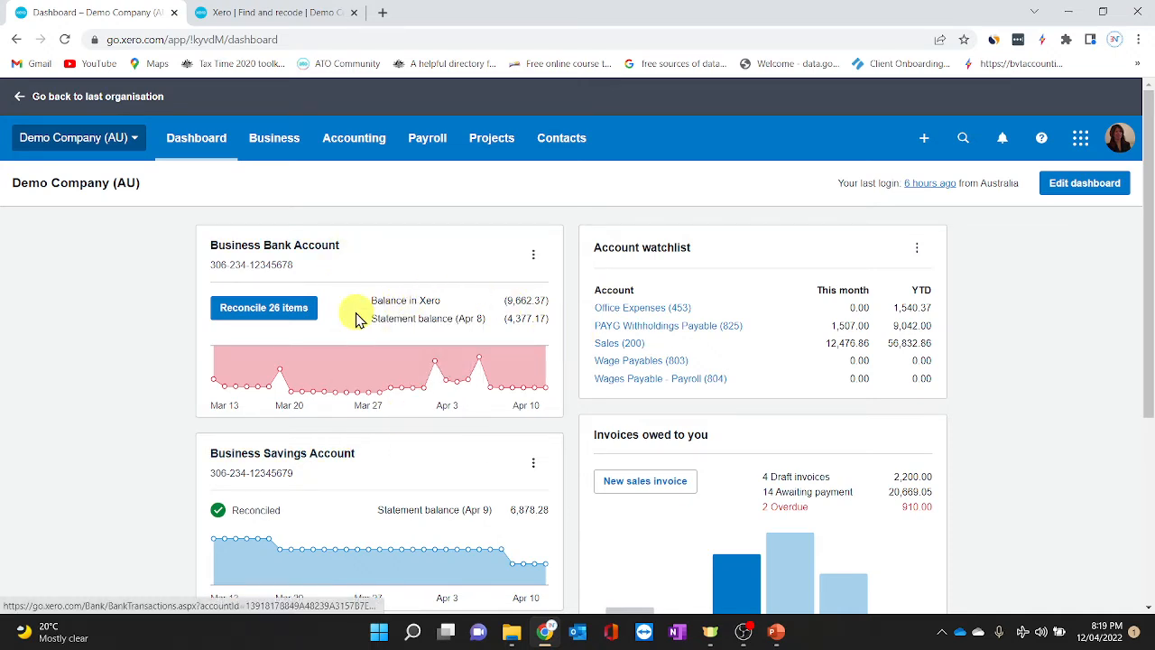
pyautogui.scroll(-3, 358, 320)
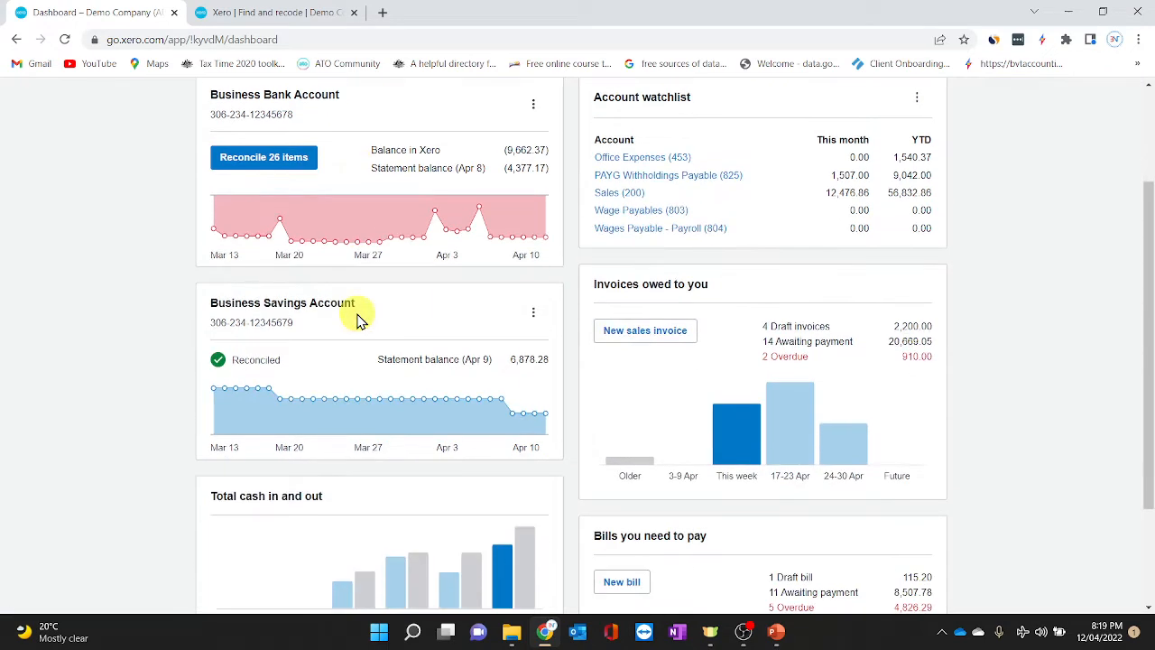
pyautogui.scroll(3, 359, 320)
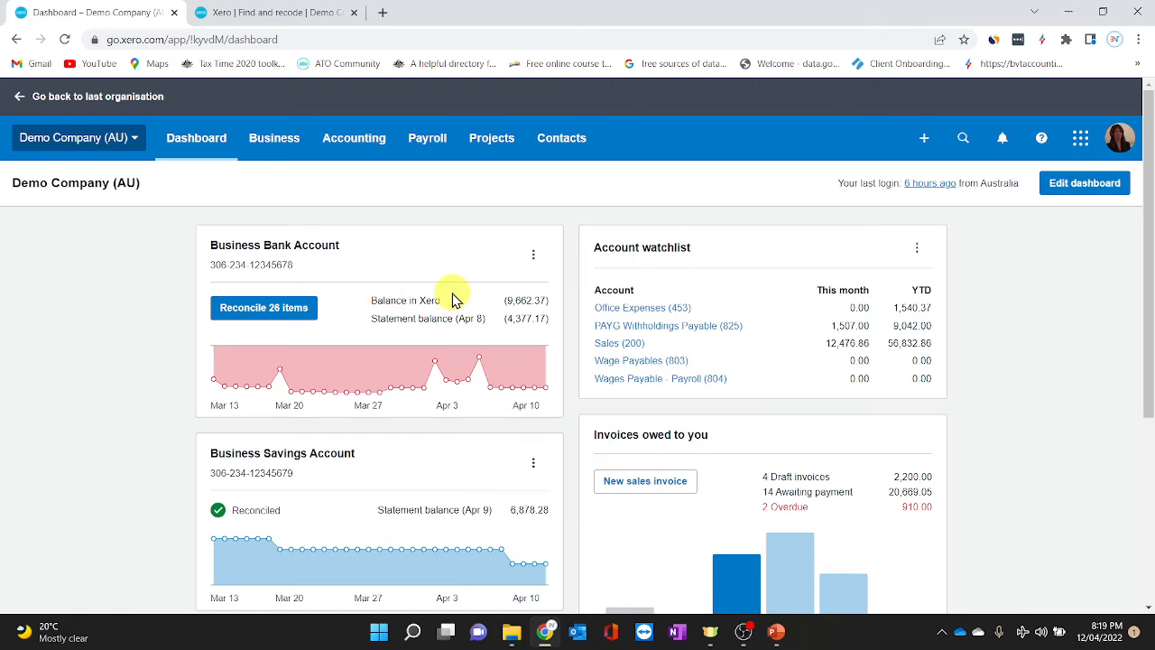
pyautogui.scroll(-1, 454, 299)
pyautogui.scroll(-2, 454, 300)
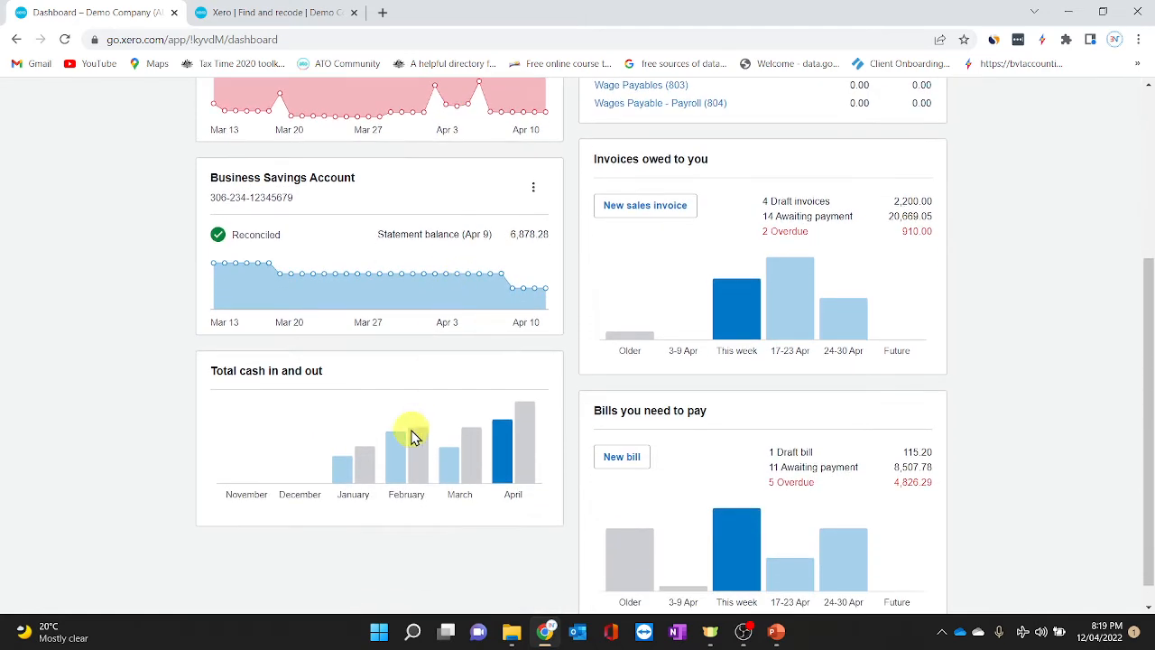
pyautogui.scroll(3, 353, 483)
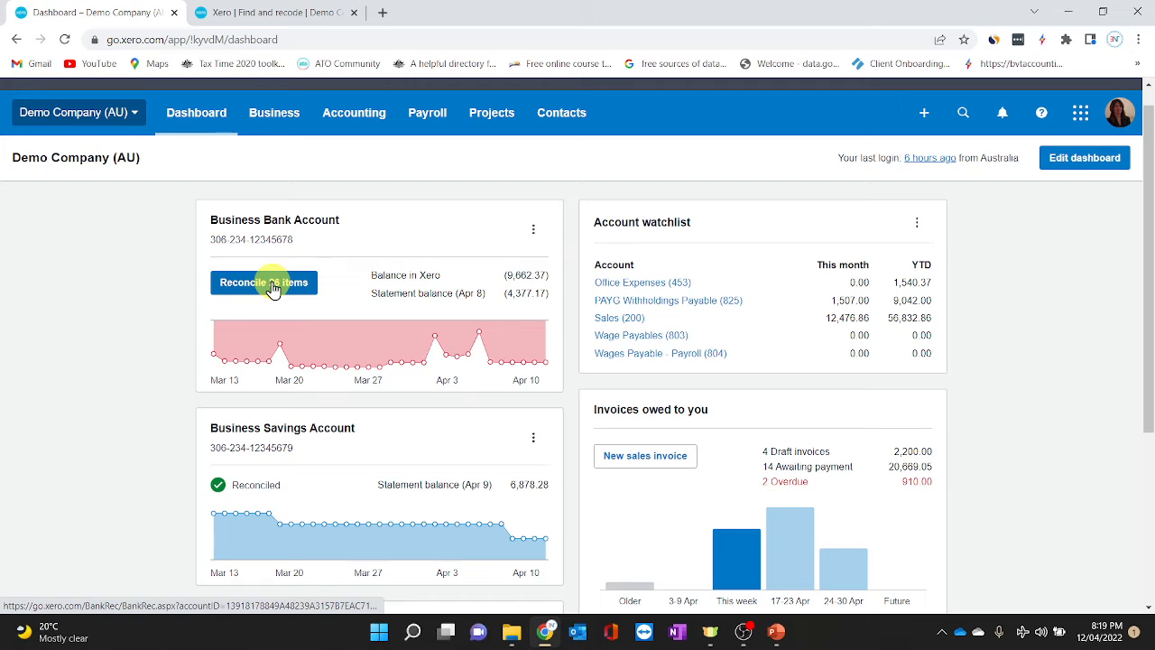
pyautogui.scroll(-3, 271, 289)
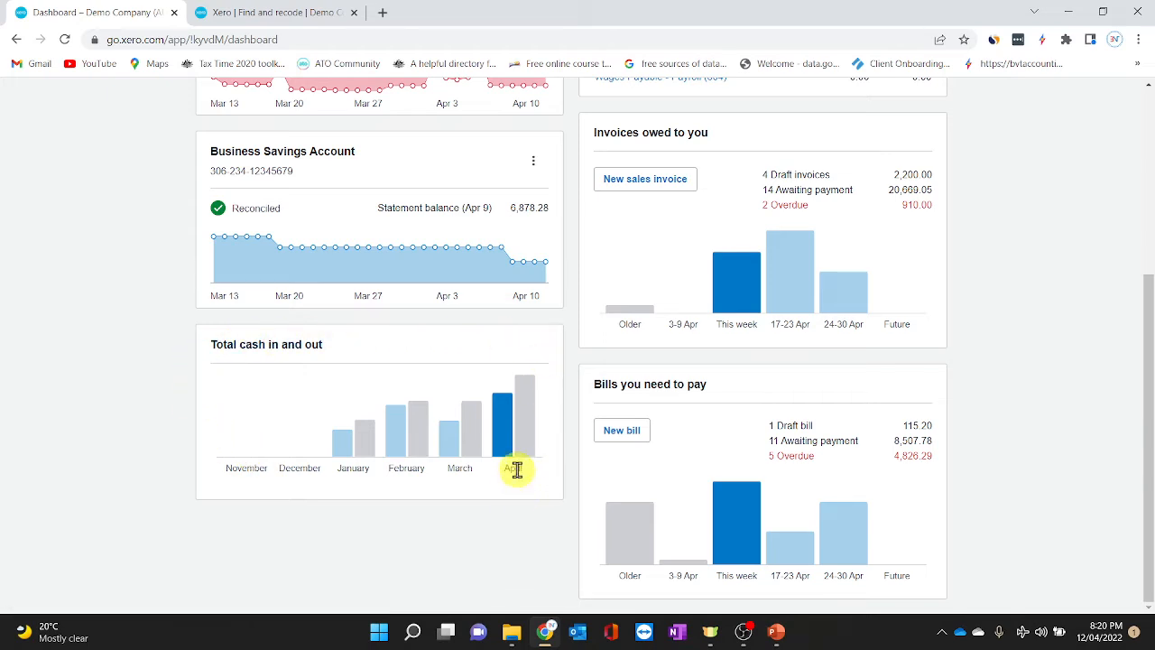
pyautogui.moveTo(510, 461)
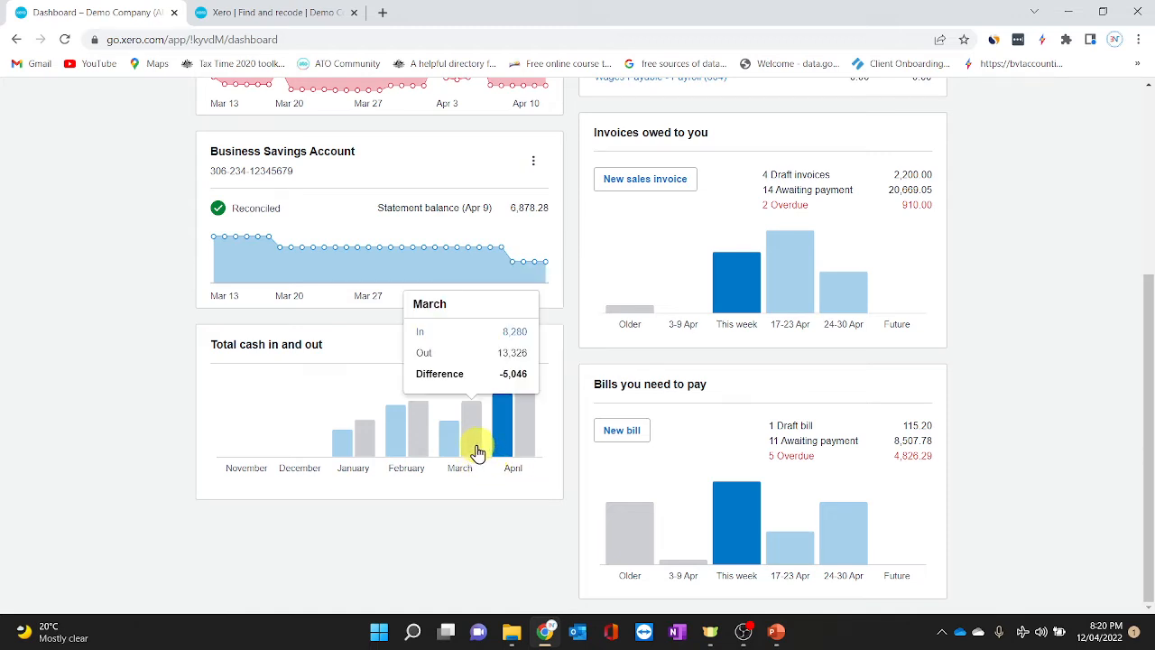
pyautogui.moveTo(367, 451)
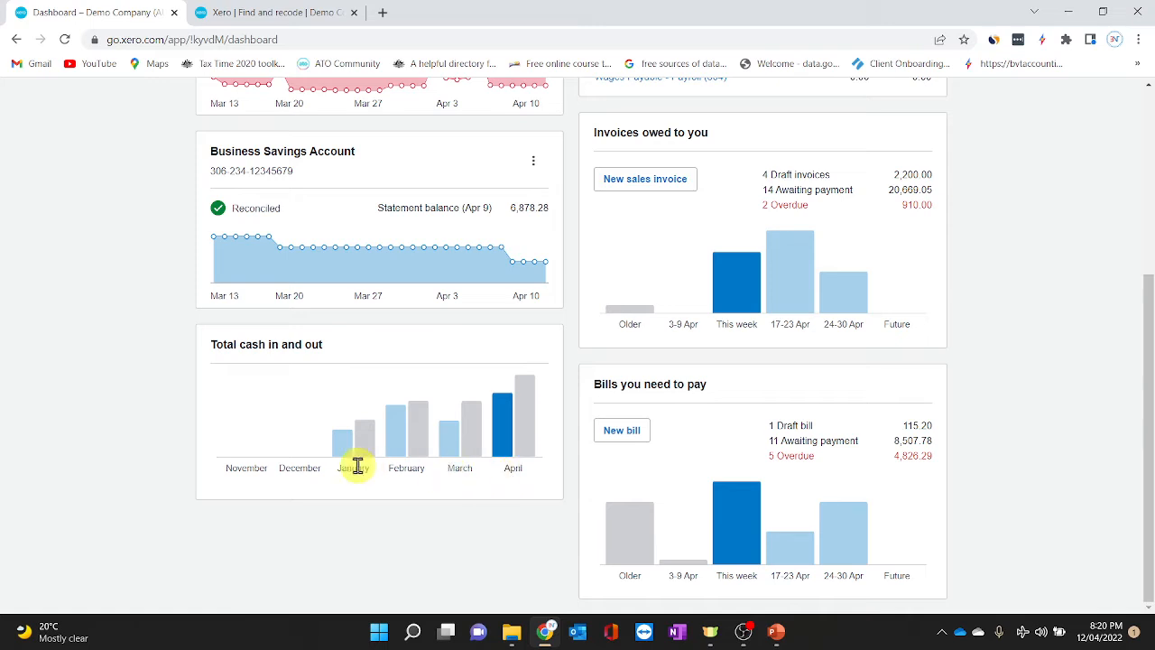
pyautogui.moveTo(509, 440)
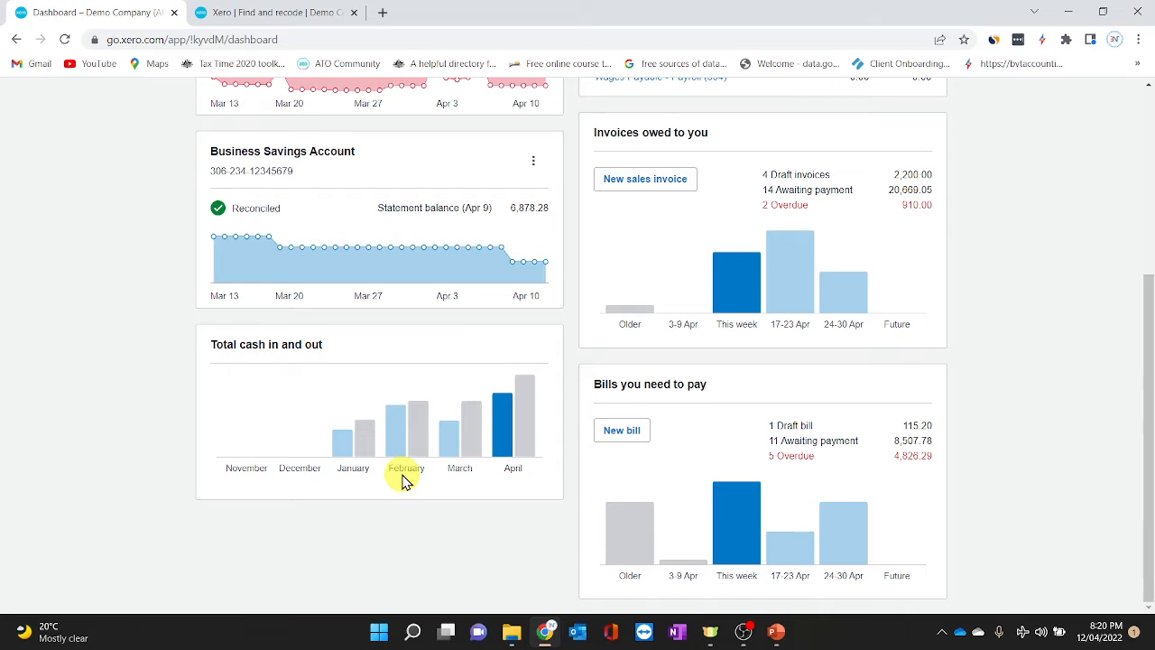
pyautogui.scroll(4, 402, 478)
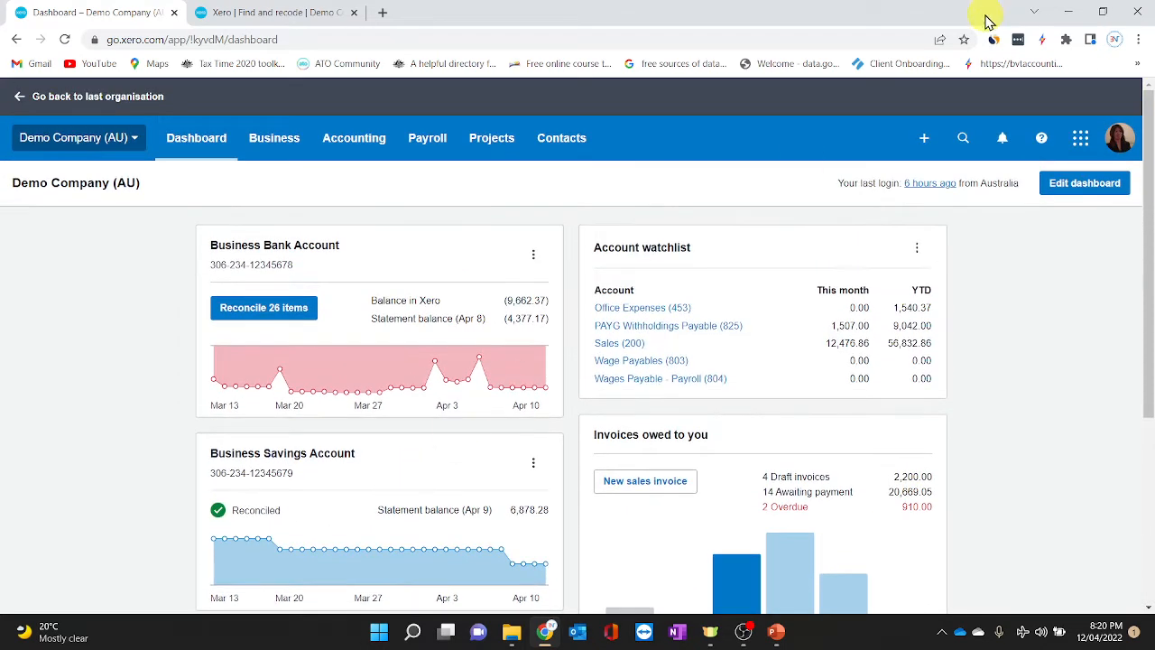
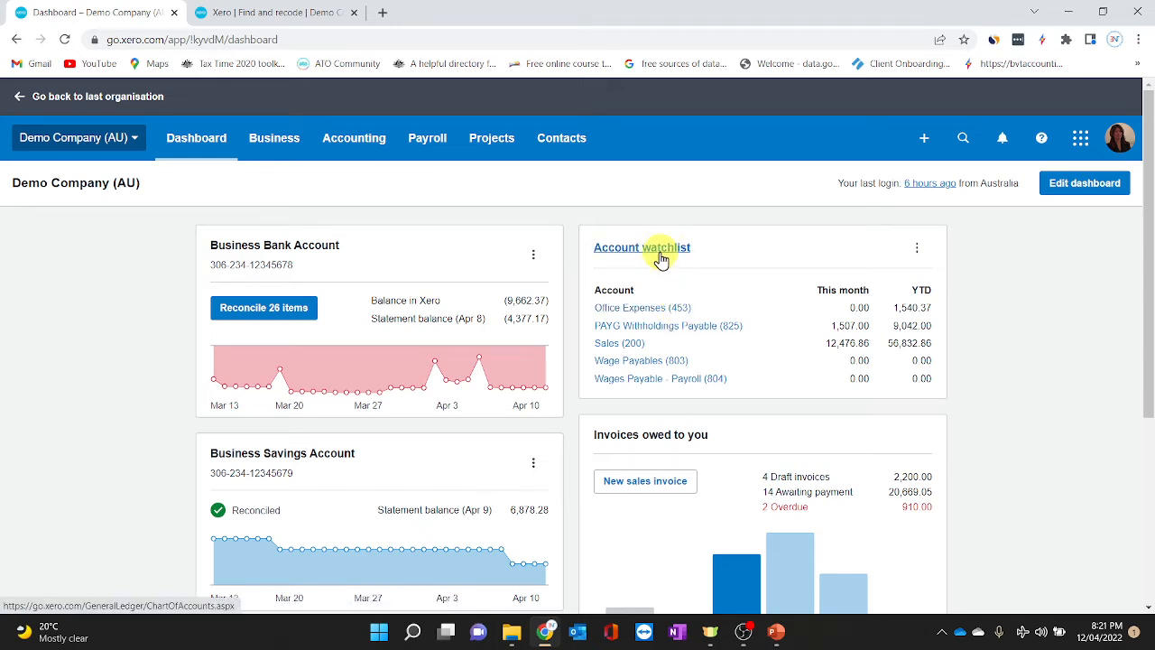
# - Start editing the dashboard's accounts watchlist and list only the Expenses accounts in the chart of accounts
pyautogui.click(917, 257)
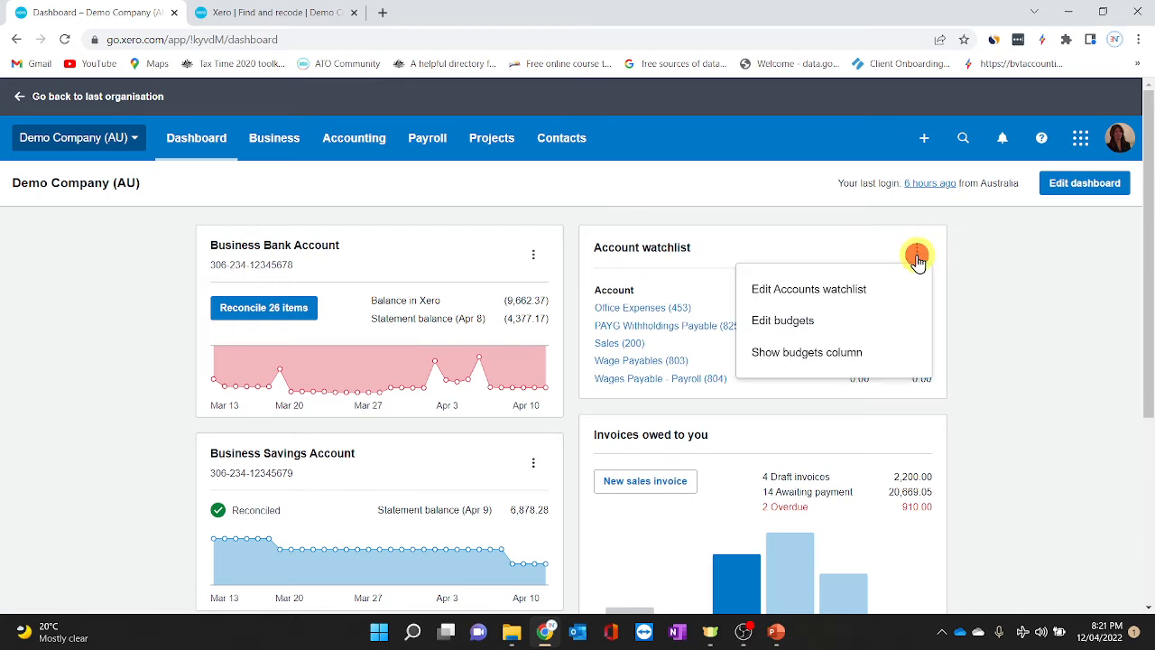
pyautogui.click(817, 290)
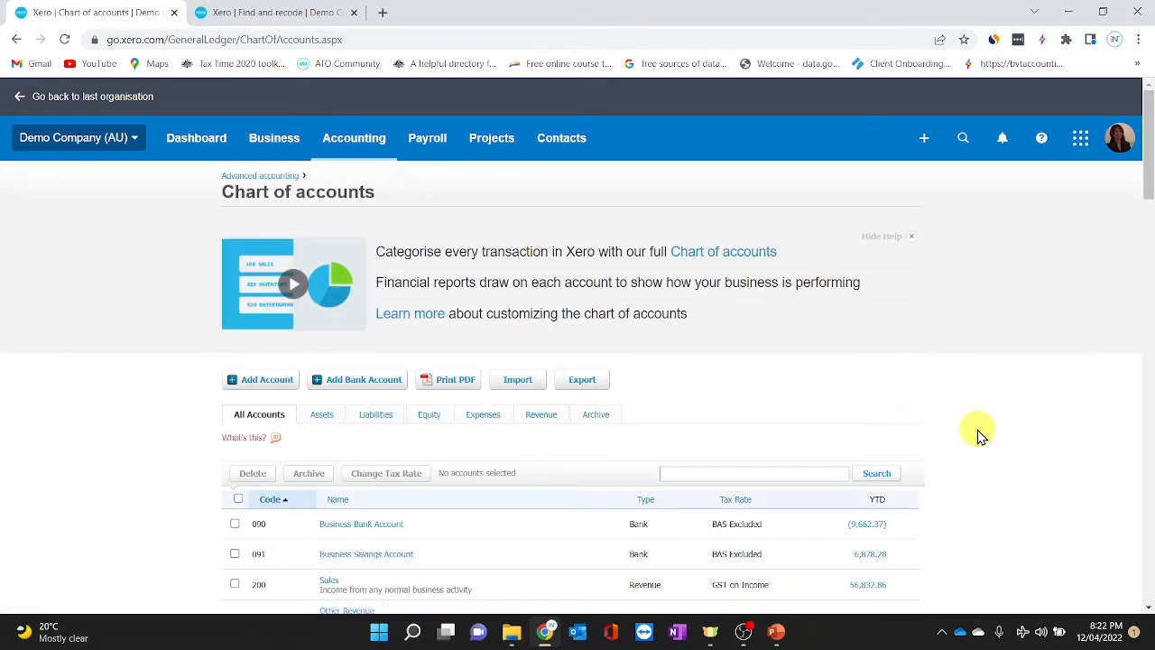
pyautogui.scroll(-3, 982, 436)
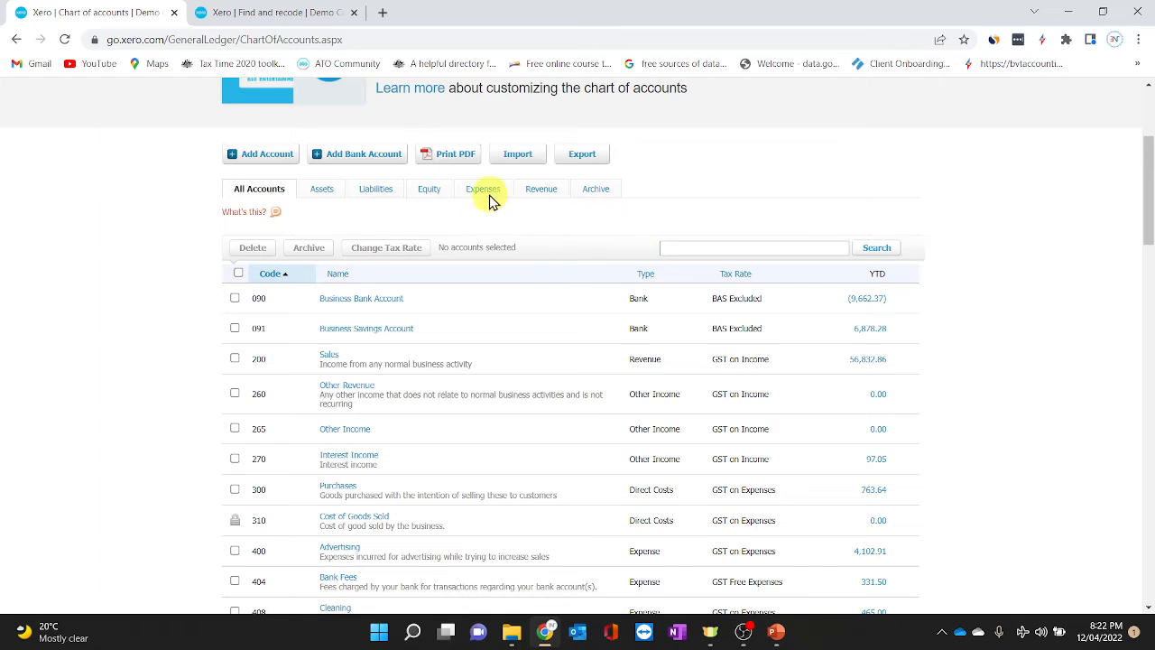
pyautogui.click(488, 191)
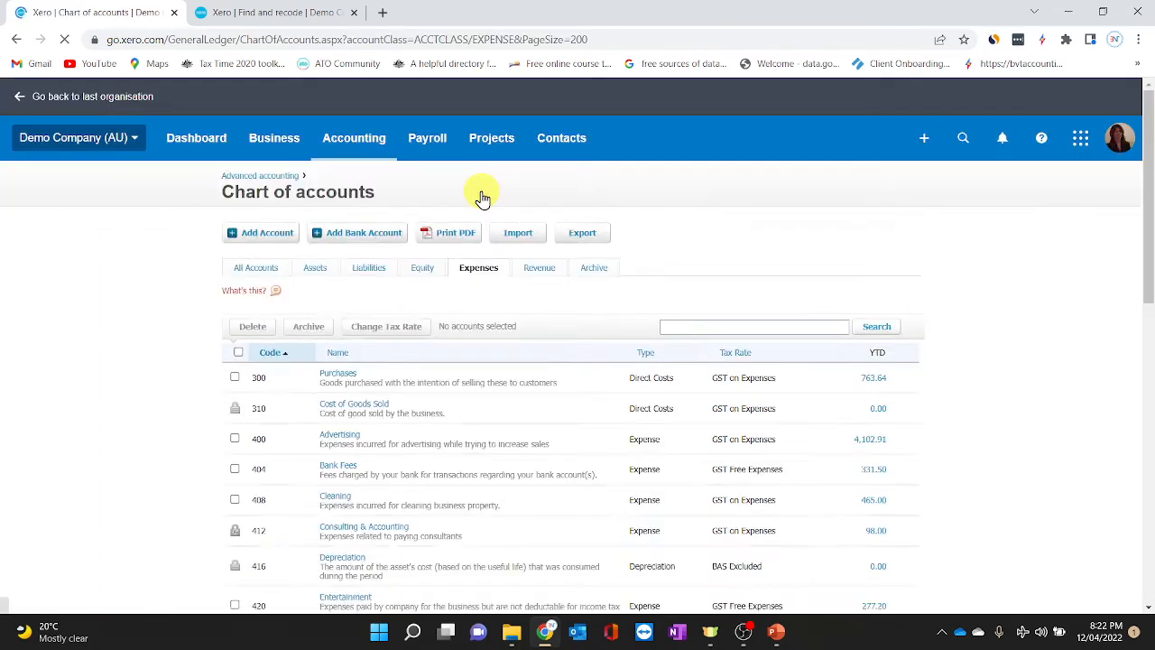
pyautogui.scroll(-2, 517, 472)
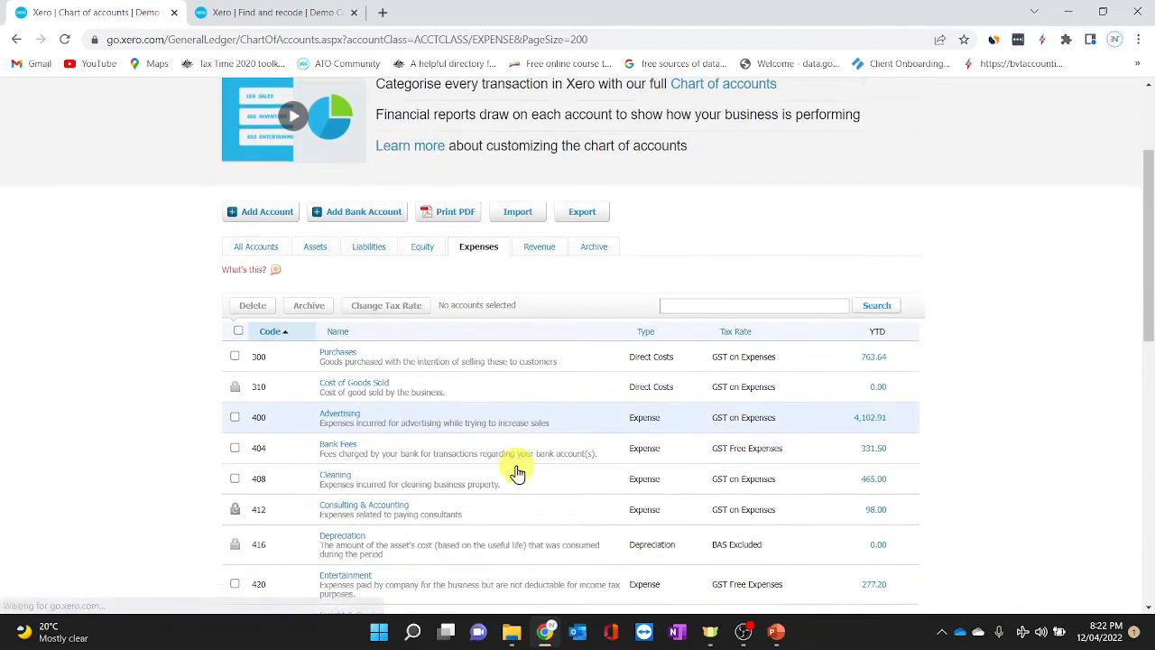
pyautogui.scroll(-1, 515, 472)
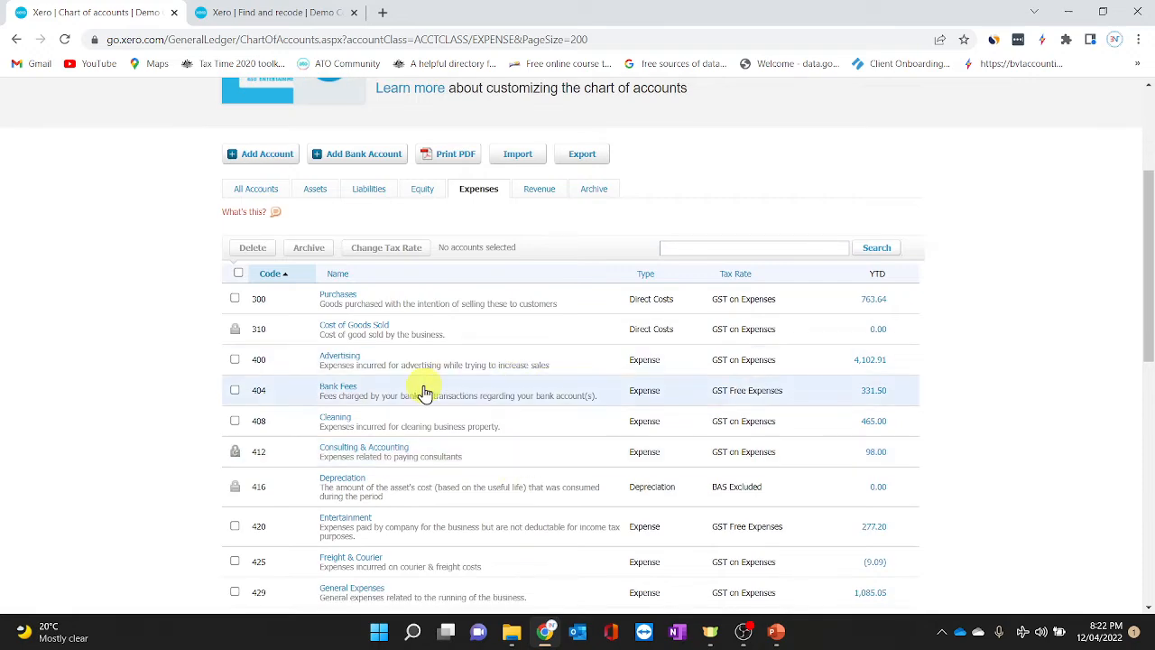
pyautogui.scroll(-1, 587, 458)
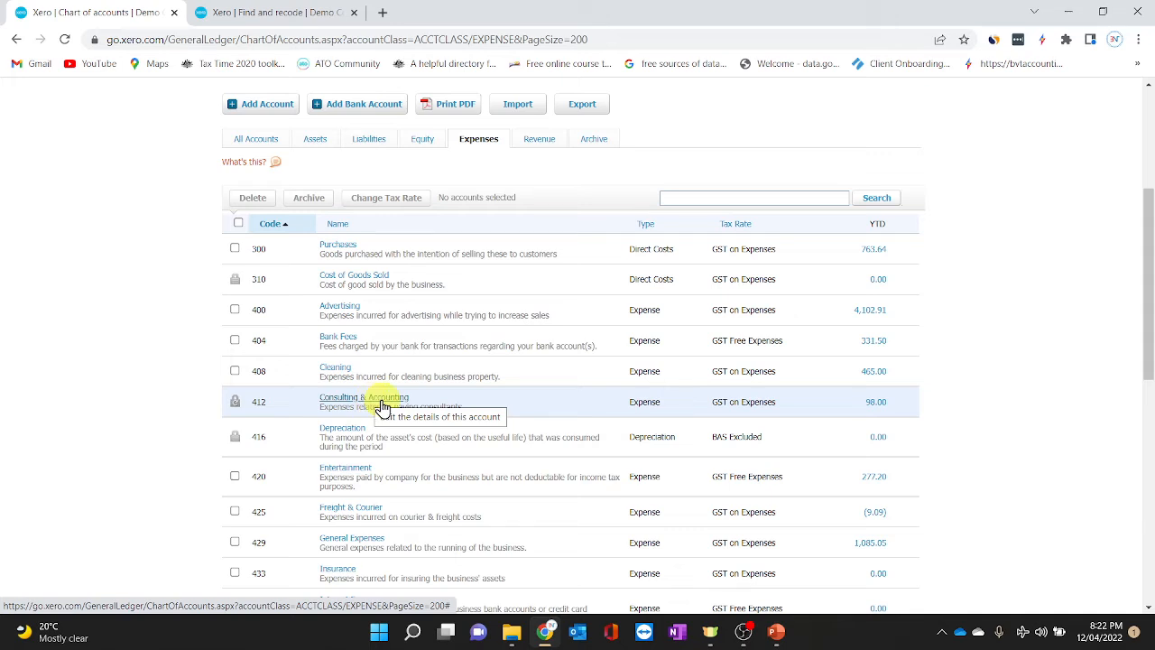
# - Set account 412 Consulting & Accounting to show on the dashboard watchlist and save the account details
pyautogui.click(382, 406)
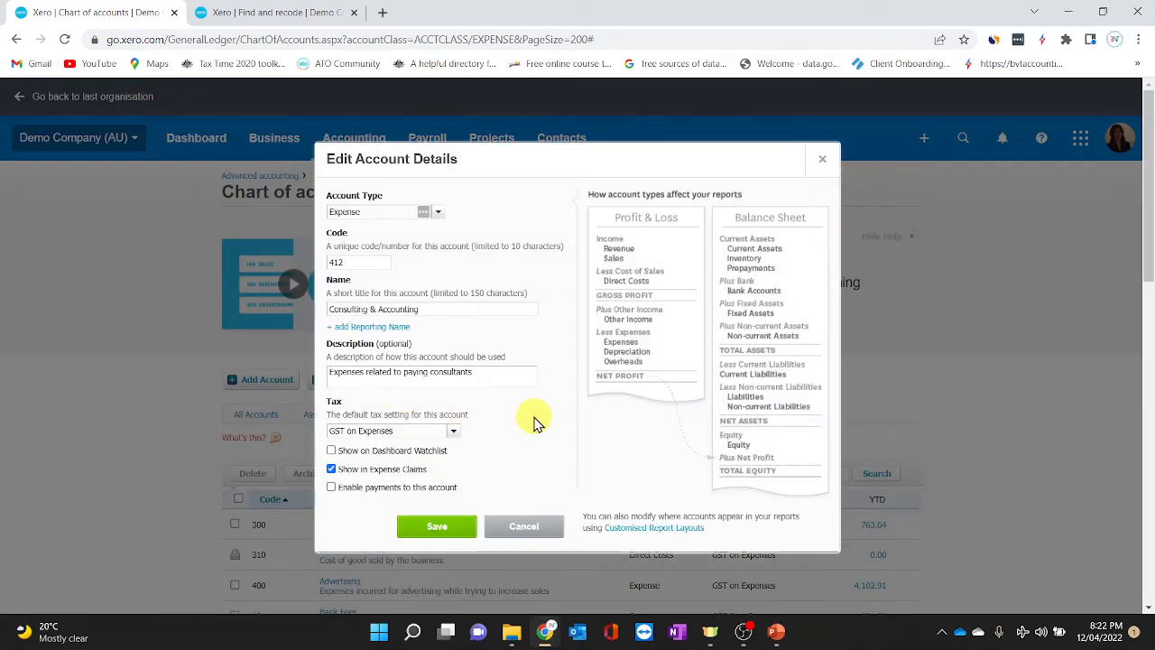
pyautogui.click(331, 450)
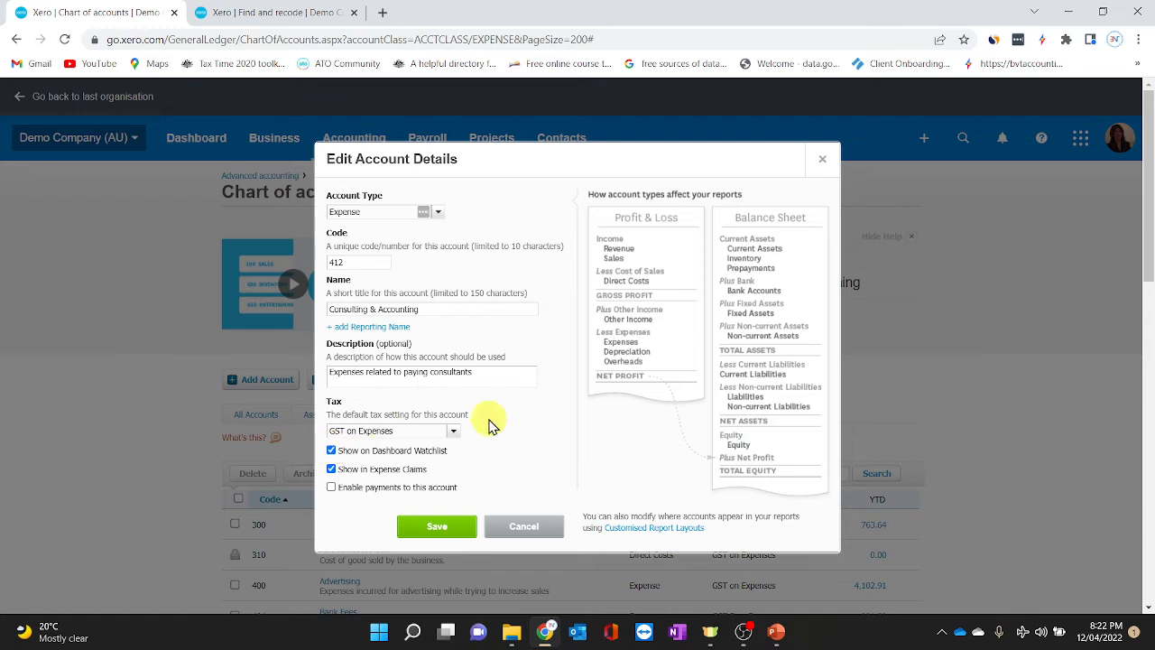
pyautogui.click(439, 530)
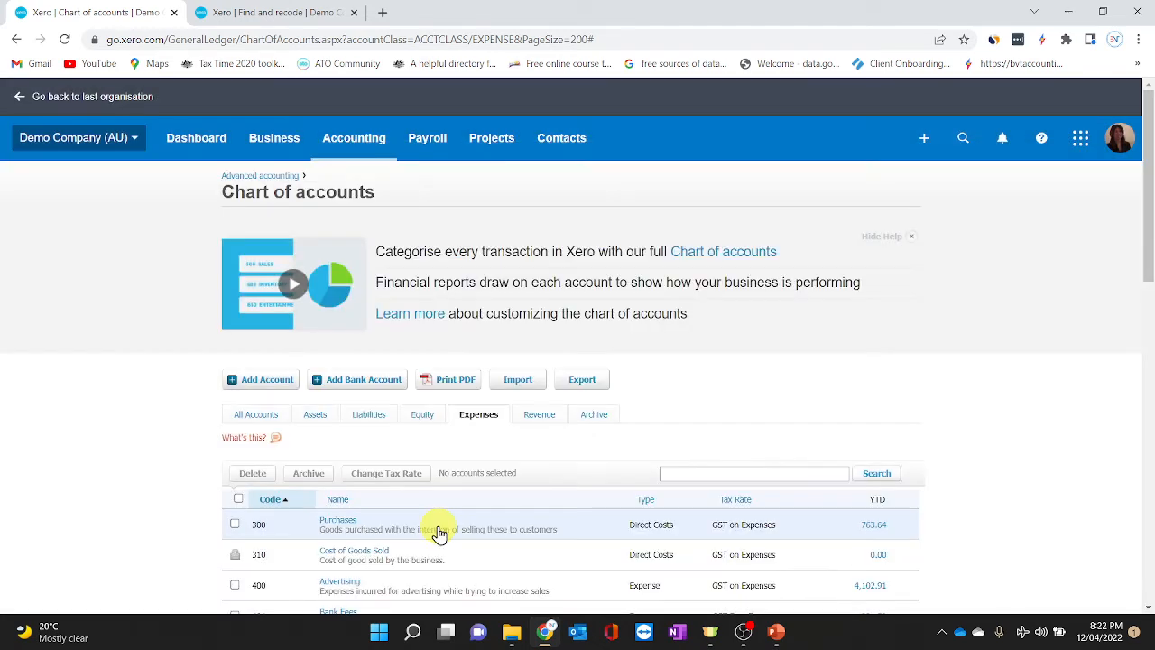
# - Return to the dashboard and review the account watchlist with its options, the invoices owed and the bills to pay
pyautogui.click(189, 144)
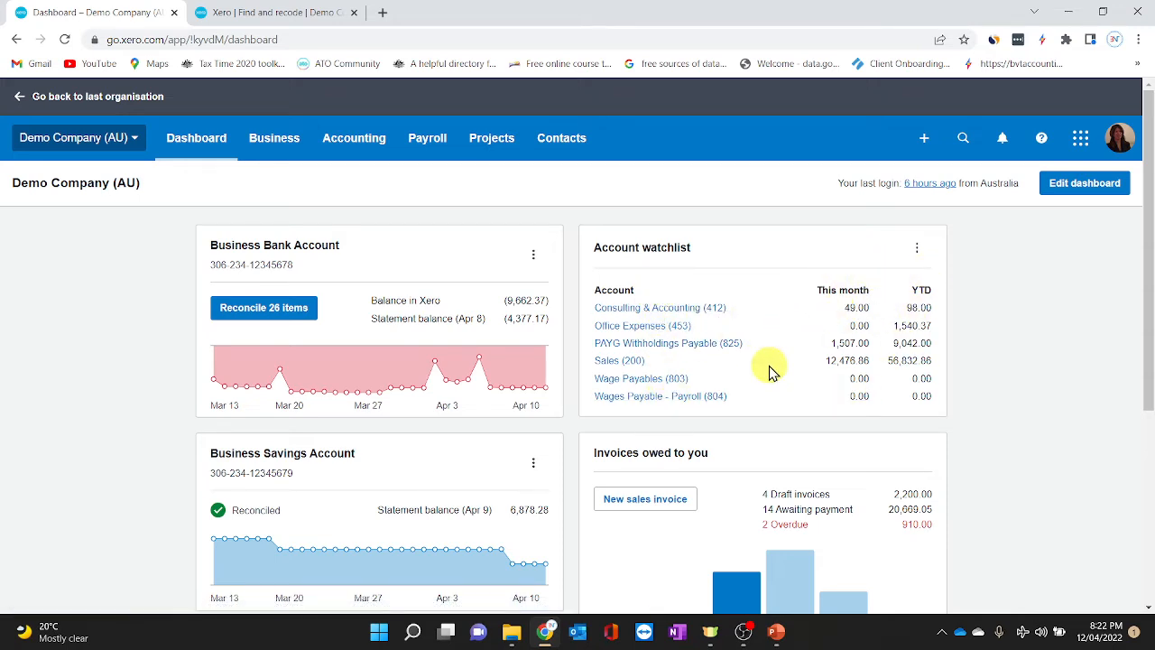
pyautogui.click(917, 256)
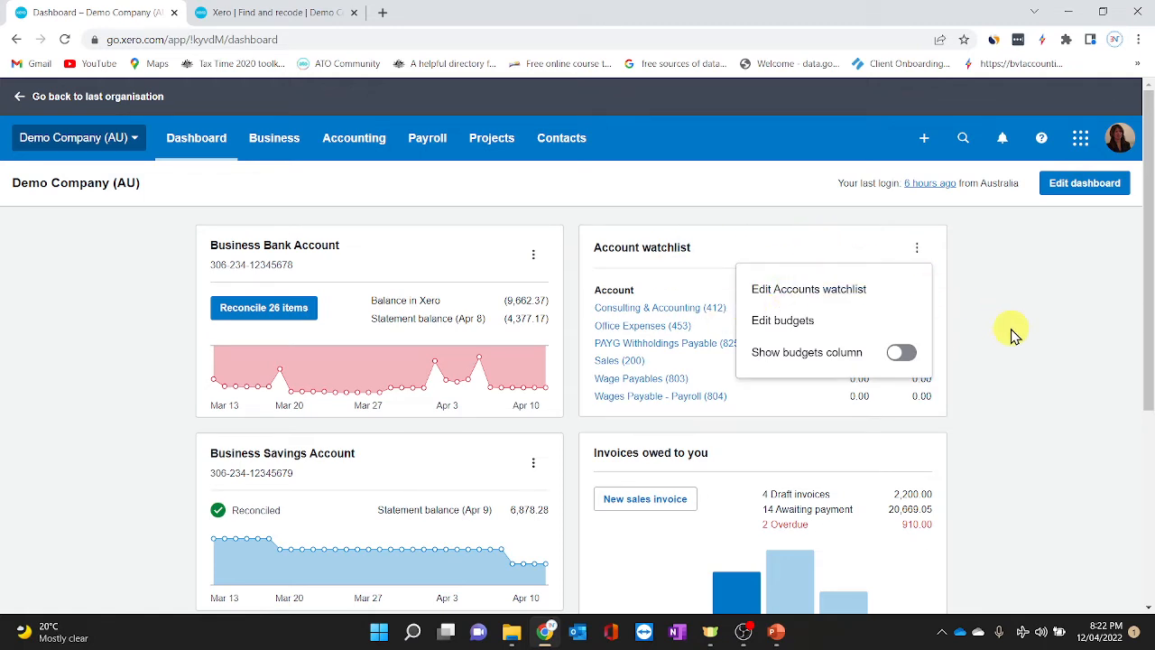
pyautogui.click(1038, 334)
pyautogui.scroll(-2, 1038, 334)
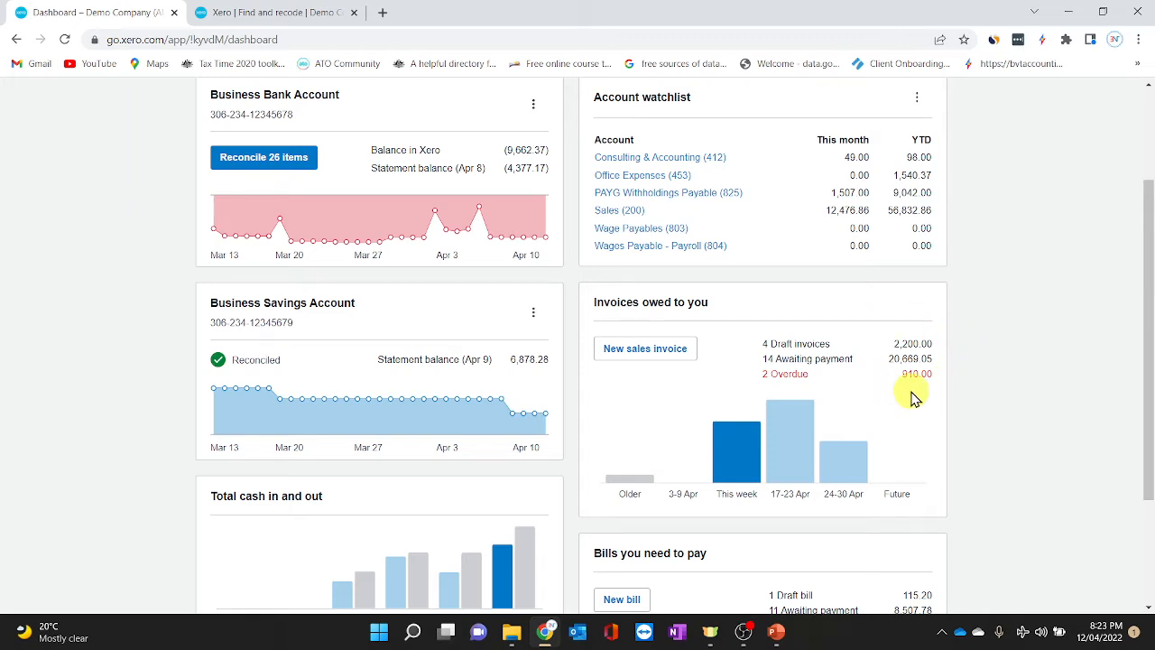
pyautogui.scroll(-2, 960, 361)
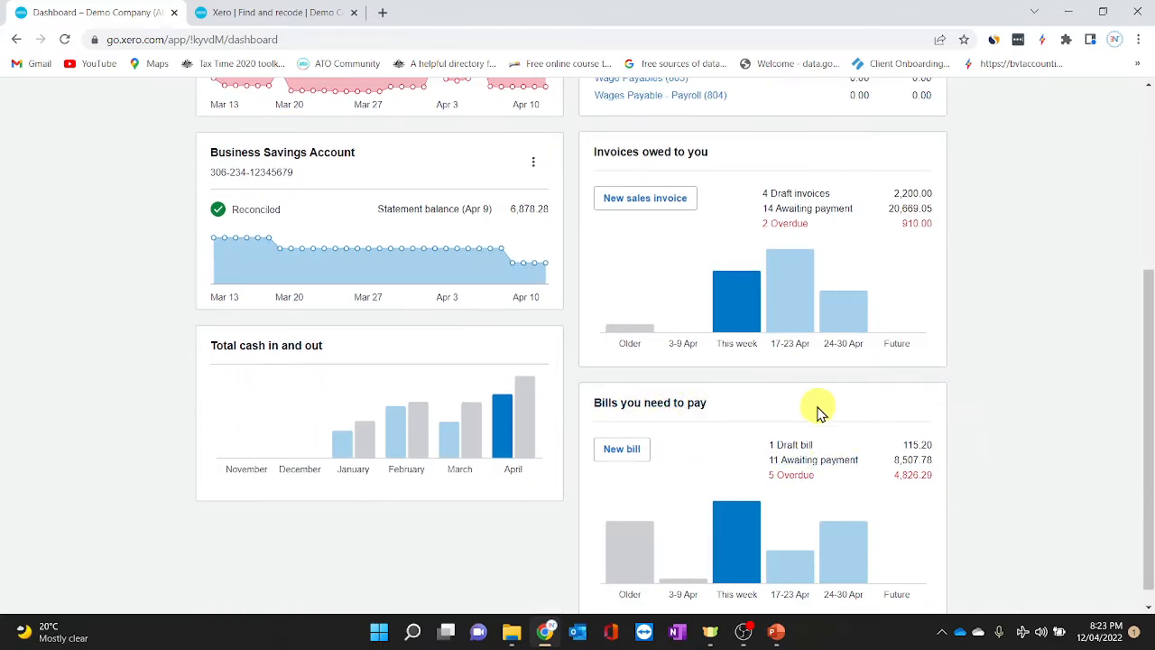
pyautogui.scroll(-1, 857, 415)
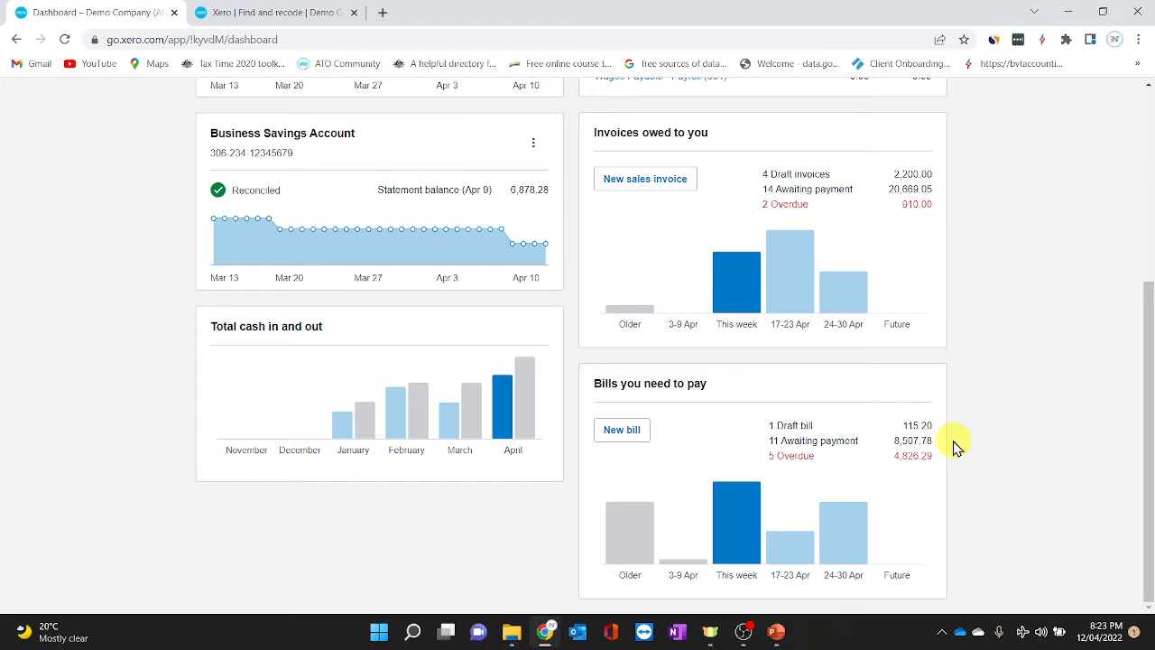
pyautogui.scroll(4, 953, 512)
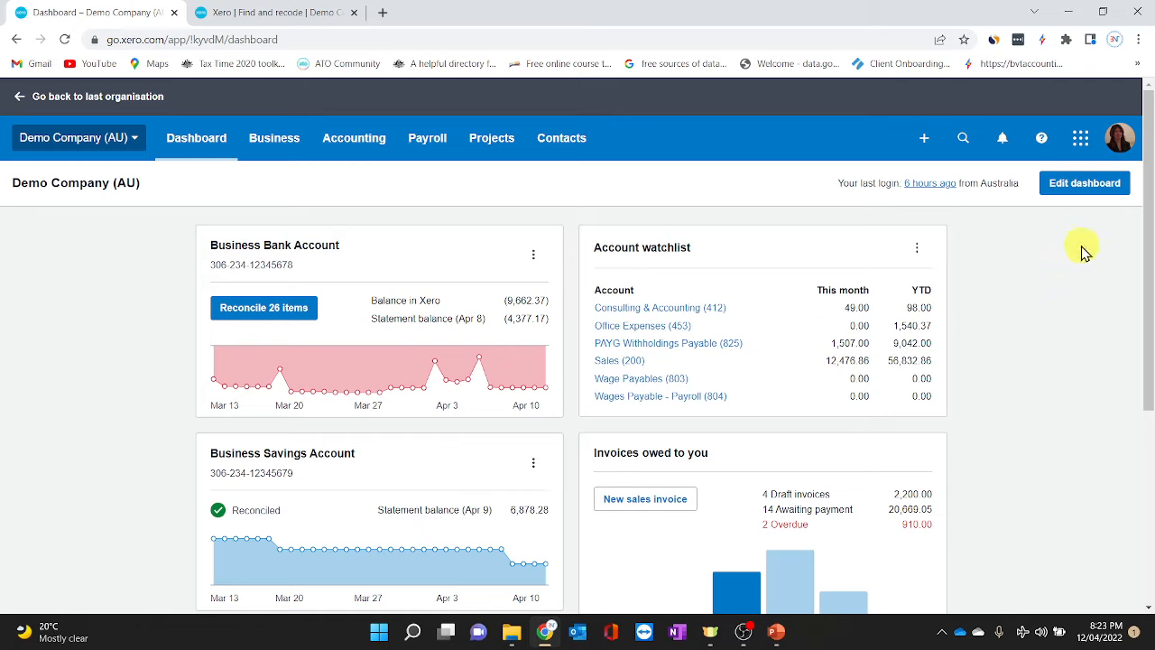
# - Edit the dashboard to show the Expense claims panel, keep the Bills you need to pay panel shown, and save the changes
pyautogui.click(1082, 187)
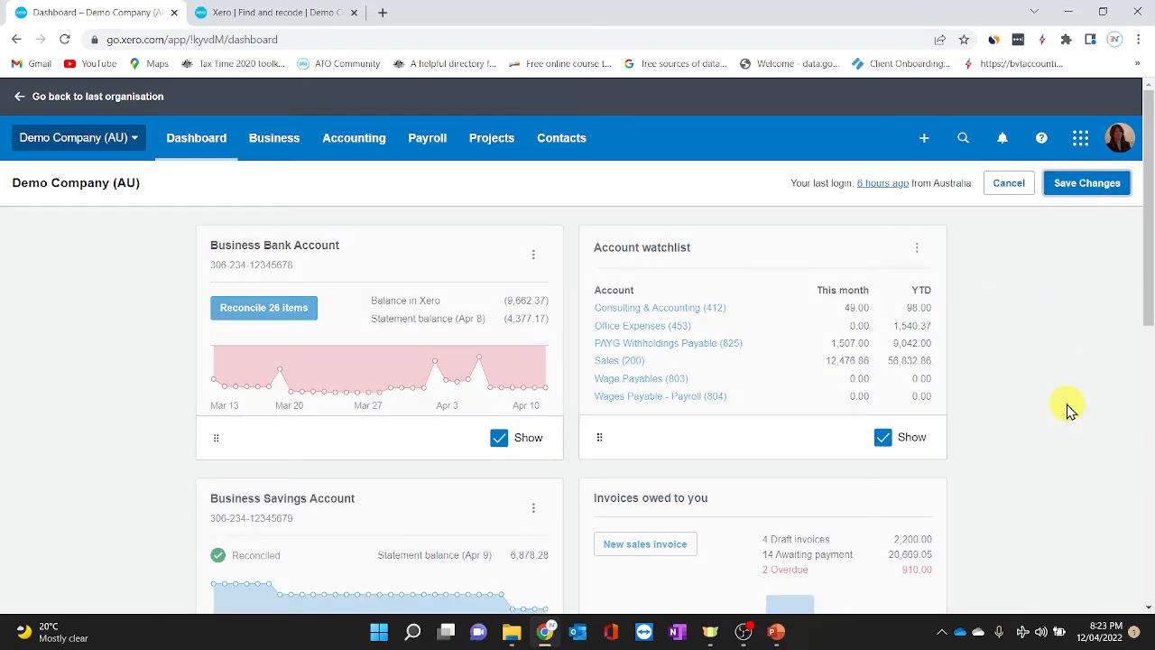
pyautogui.scroll(-10, 1069, 409)
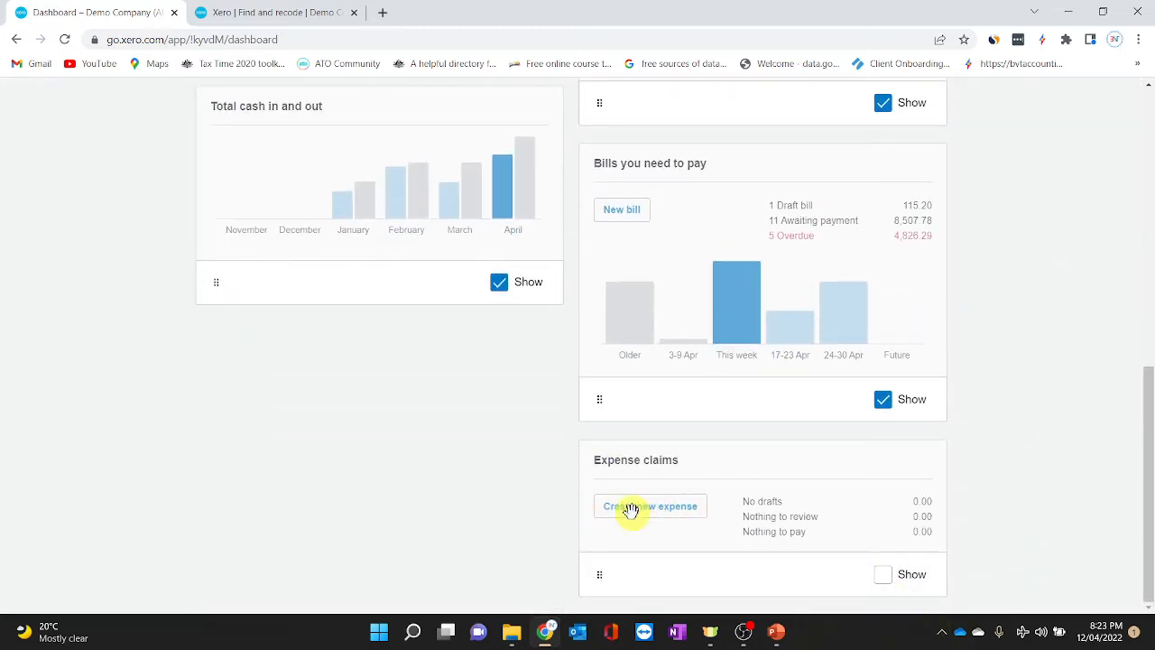
pyautogui.click(882, 583)
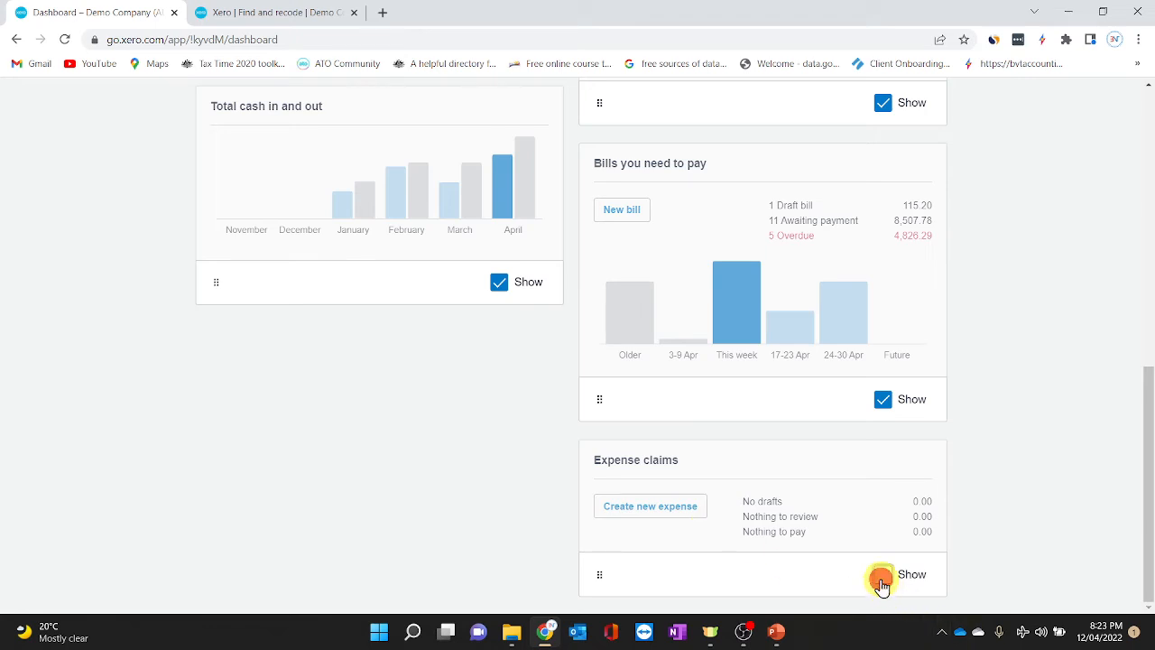
pyautogui.click(884, 402)
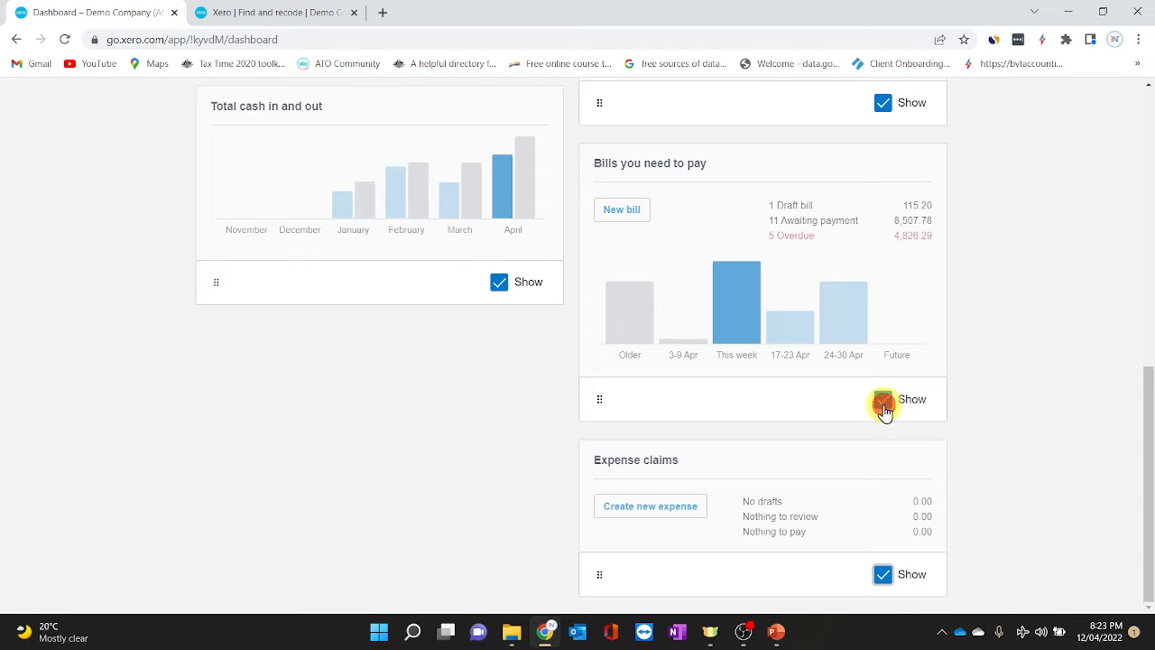
pyautogui.click(883, 402)
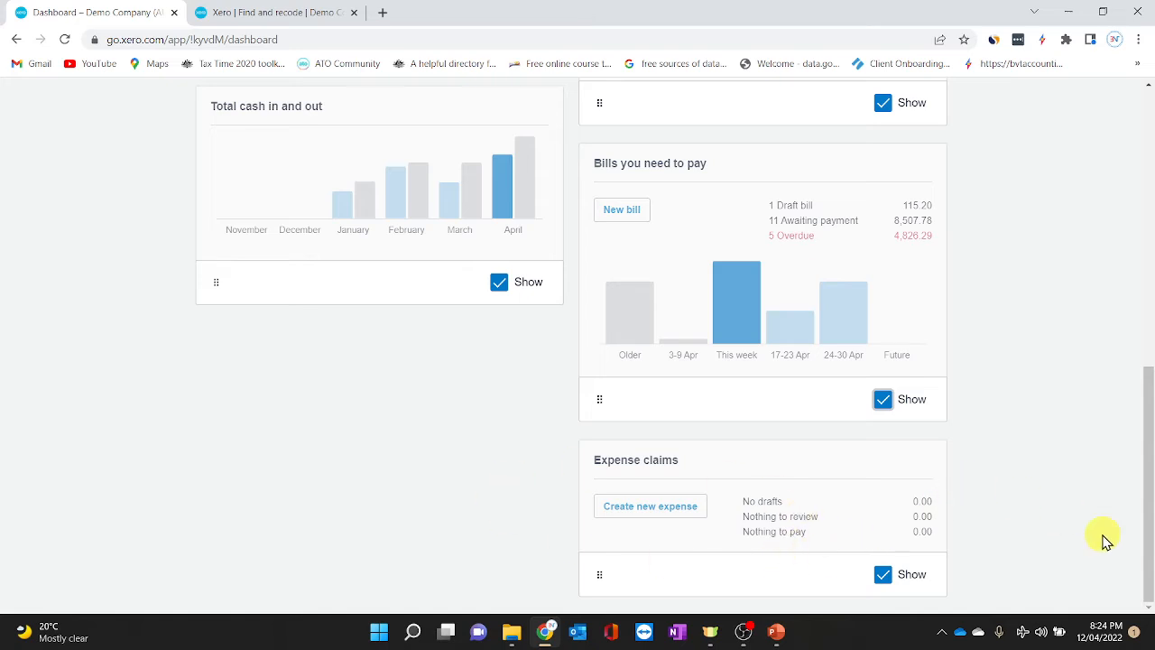
pyautogui.scroll(3, 1096, 538)
pyautogui.scroll(5, 1088, 533)
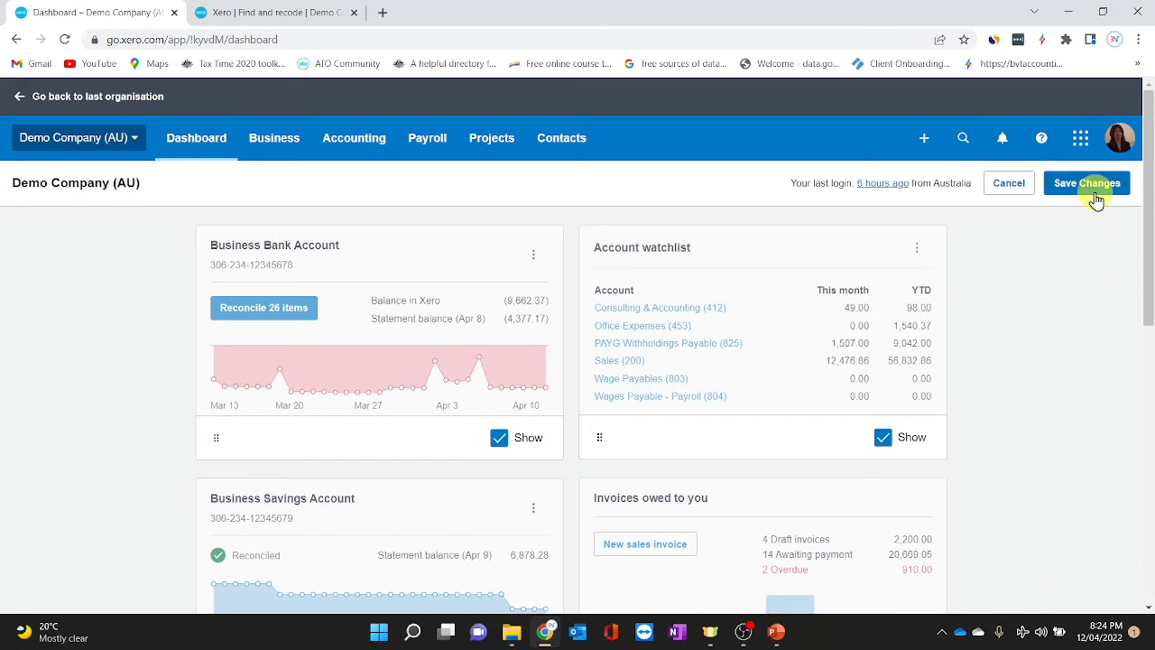
pyautogui.click(1095, 189)
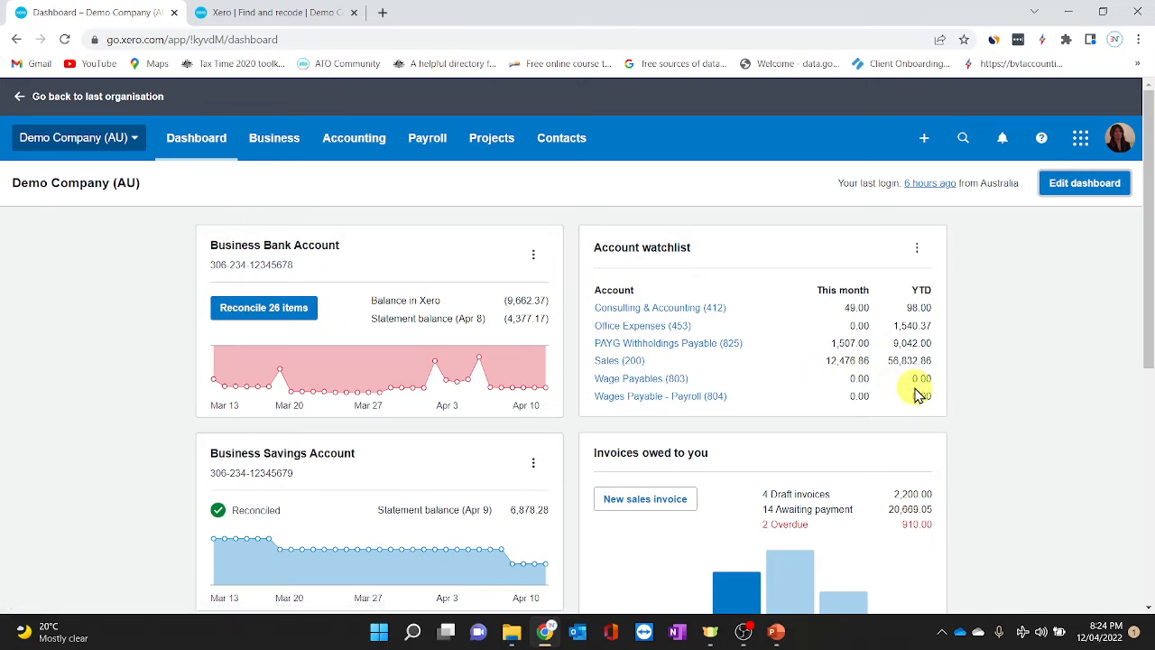
pyautogui.scroll(-5, 1041, 459)
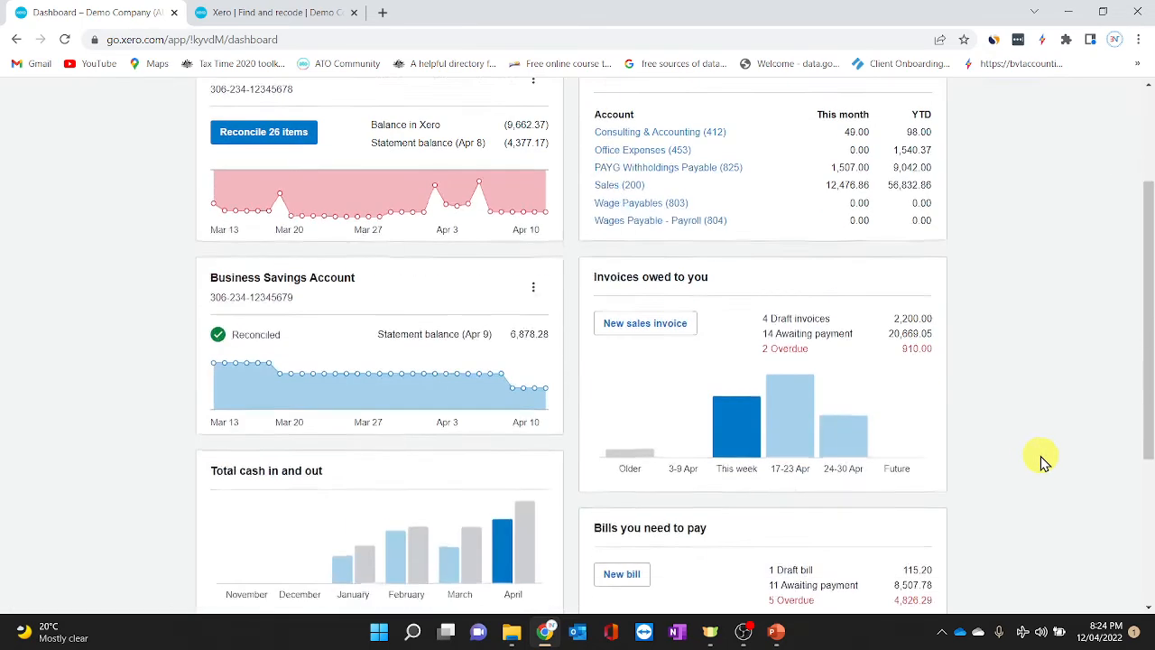
pyautogui.scroll(5, 1040, 458)
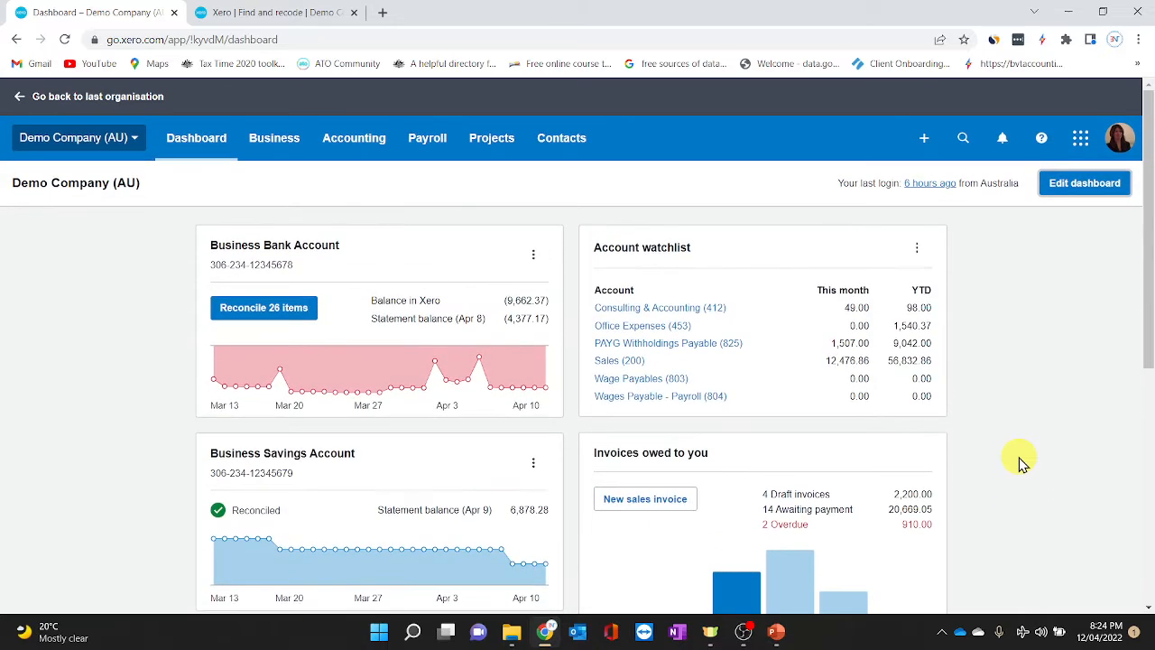
# - Review the Business options and open the Invoices list, followed by the Bills to pay list
pyautogui.click(267, 147)
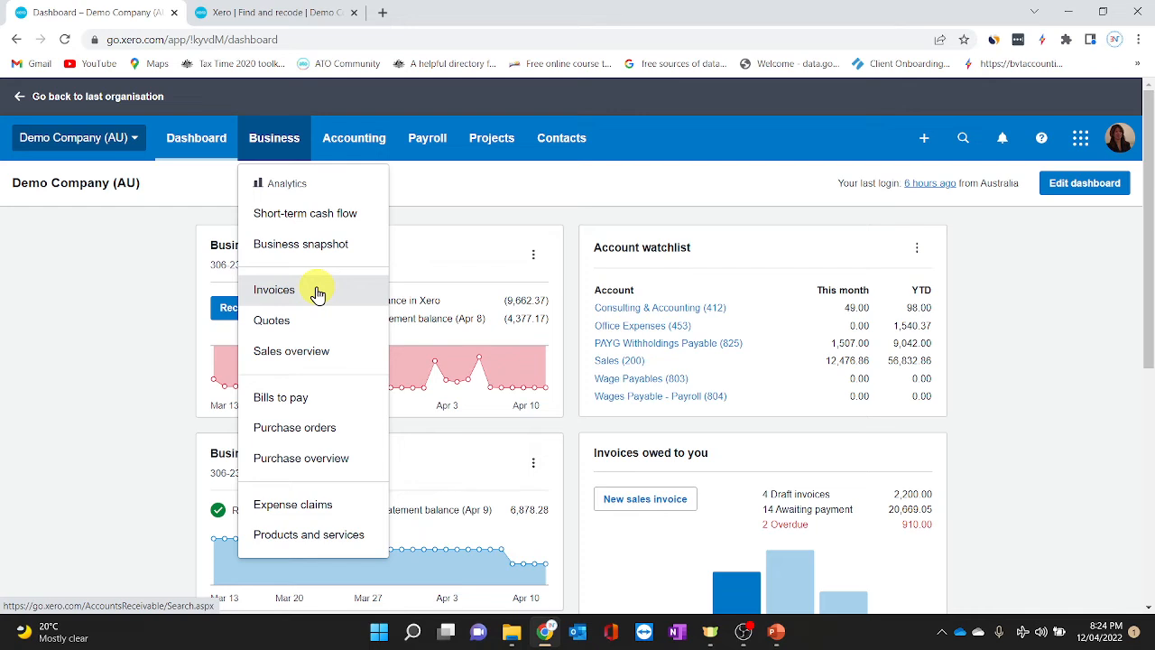
pyautogui.click(278, 150)
pyautogui.click(280, 149)
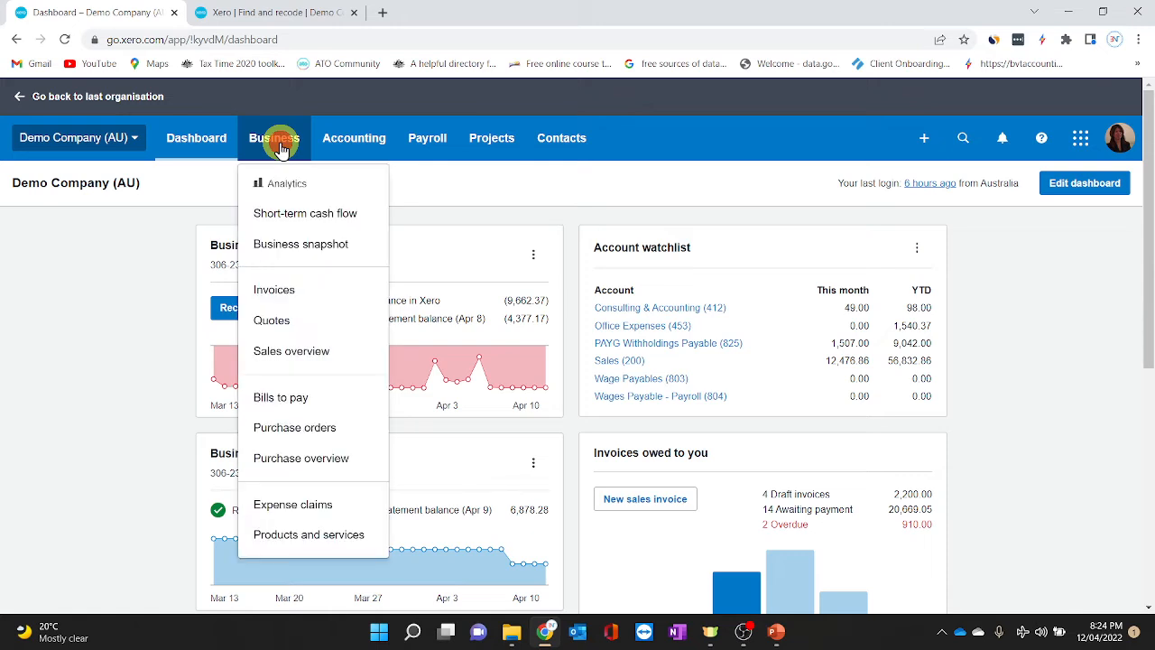
pyautogui.click(284, 291)
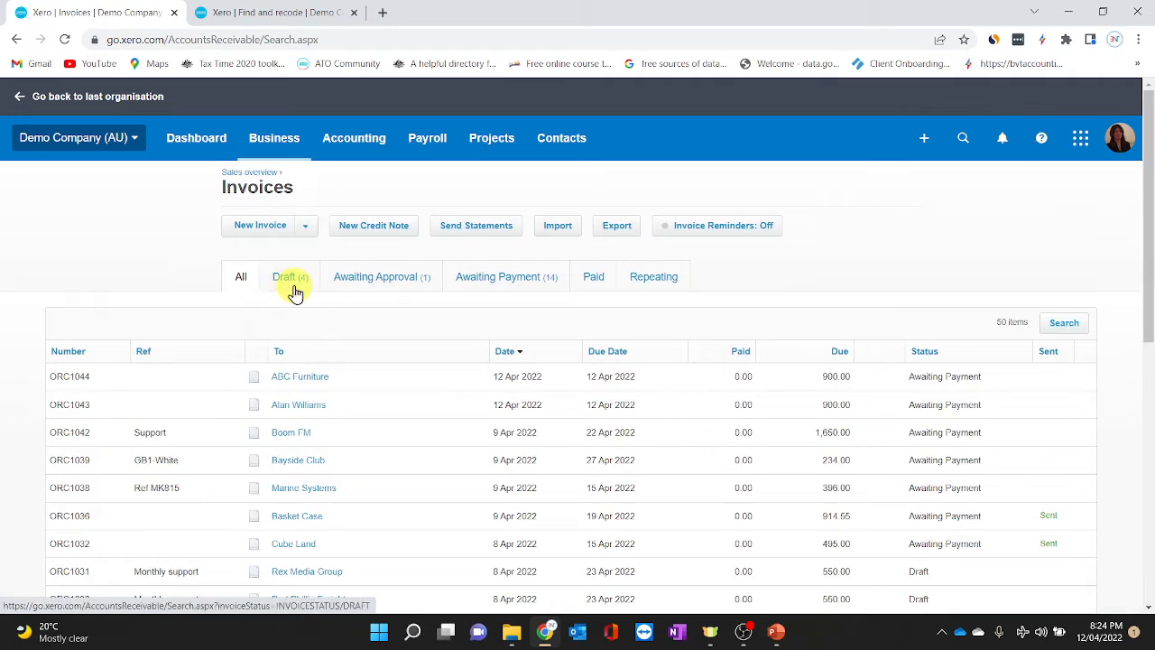
pyautogui.click(278, 142)
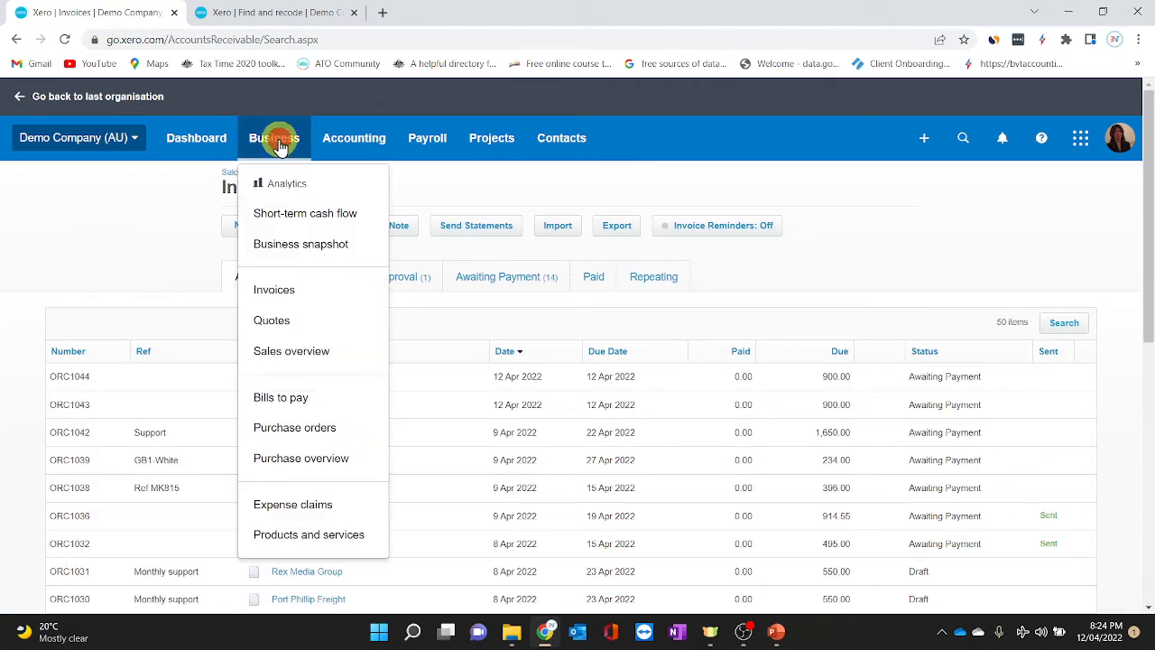
pyautogui.click(305, 409)
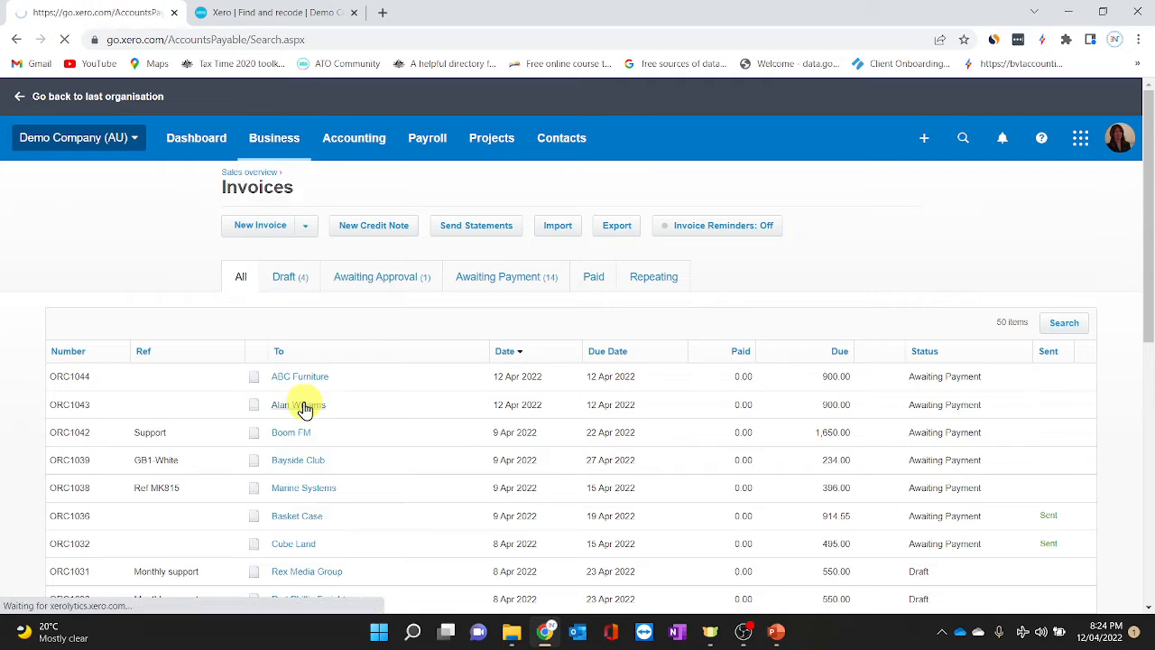
# - Open the Products and services page and look over its item list
pyautogui.click(291, 139)
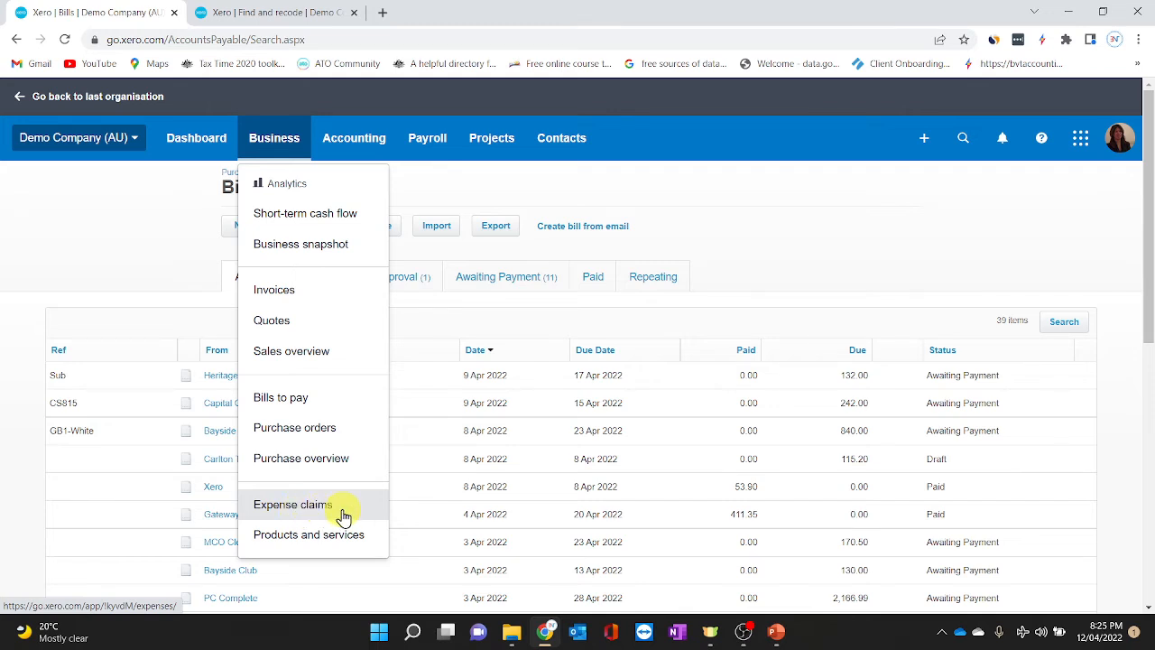
pyautogui.click(295, 536)
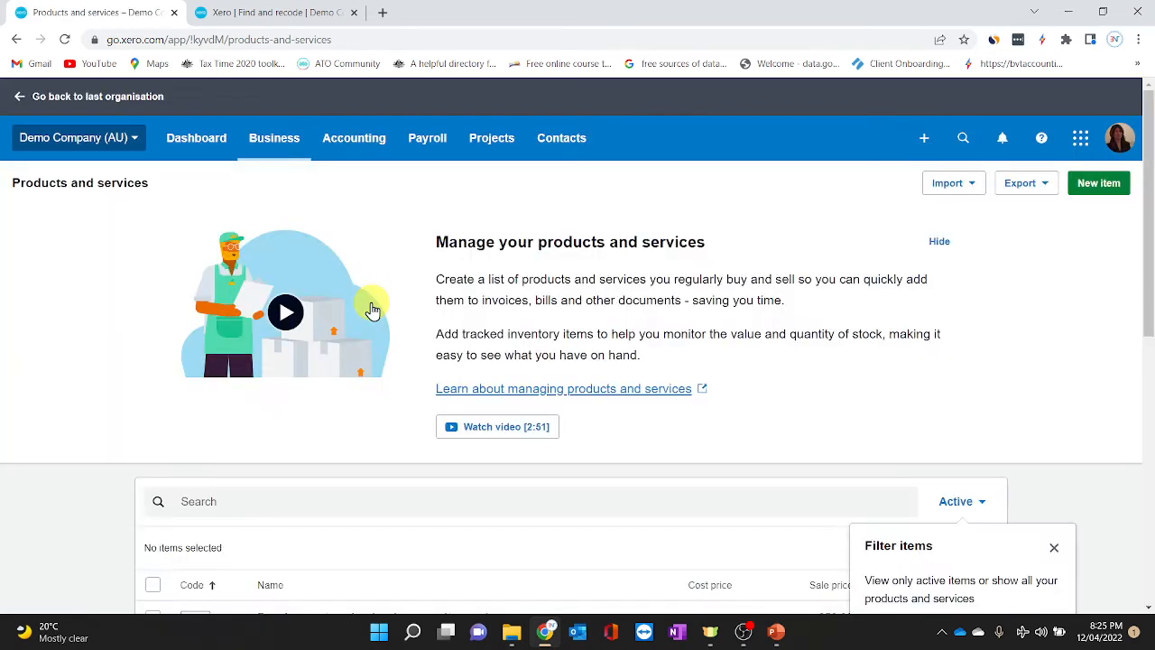
pyautogui.scroll(-2, 374, 516)
pyautogui.scroll(2, 373, 516)
pyautogui.scroll(1, 373, 516)
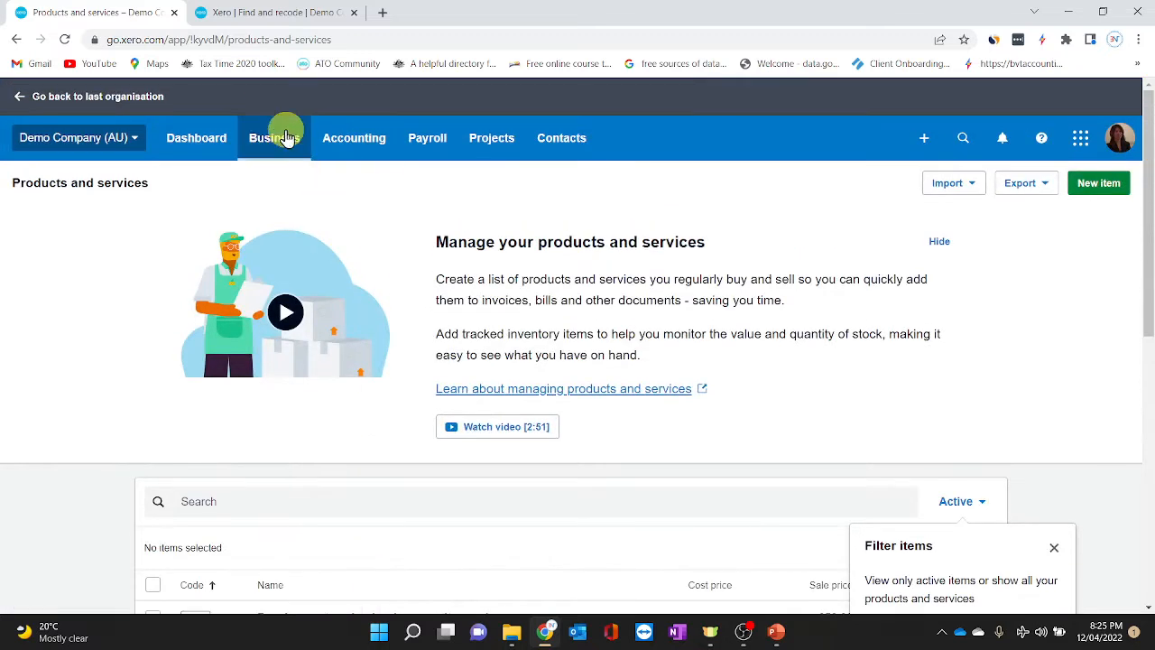
# - View the Bank accounts page and open the Balance Sheet report in a separate browser tab
pyautogui.click(363, 146)
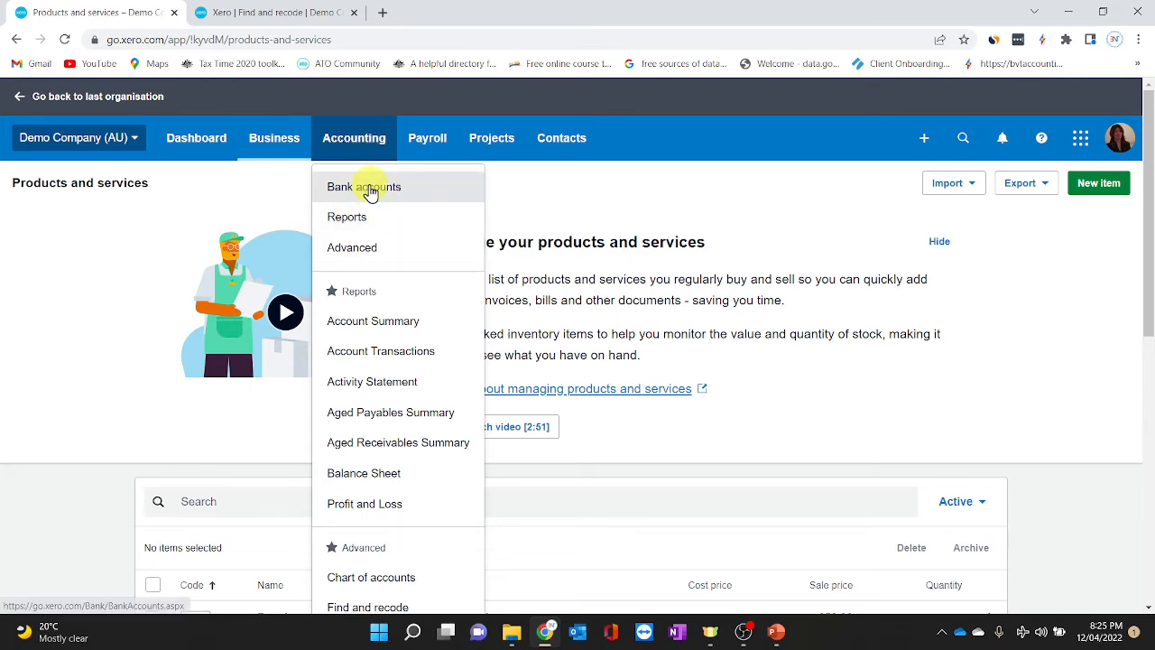
pyautogui.click(370, 187)
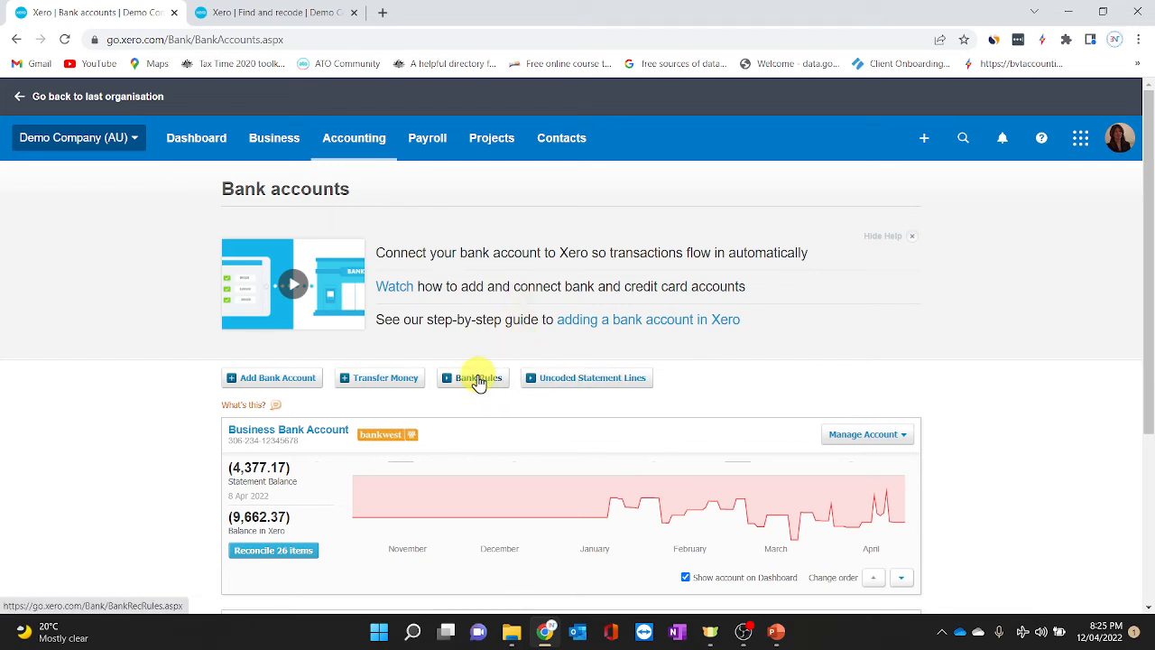
pyautogui.click(372, 150)
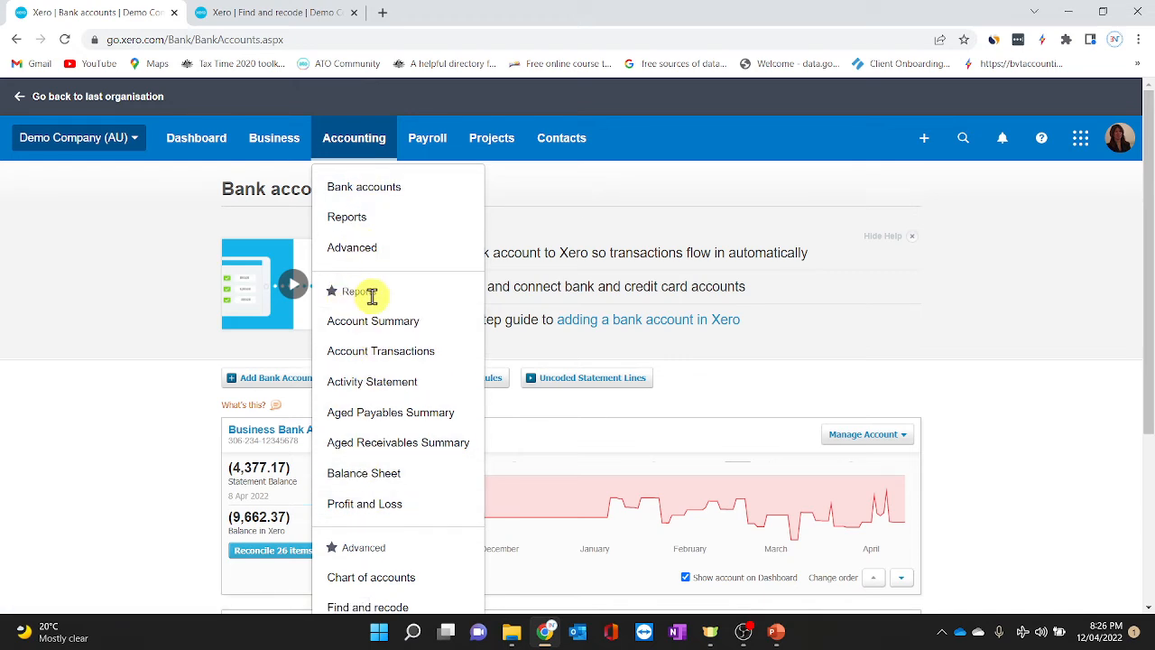
pyautogui.rightClick(381, 477)
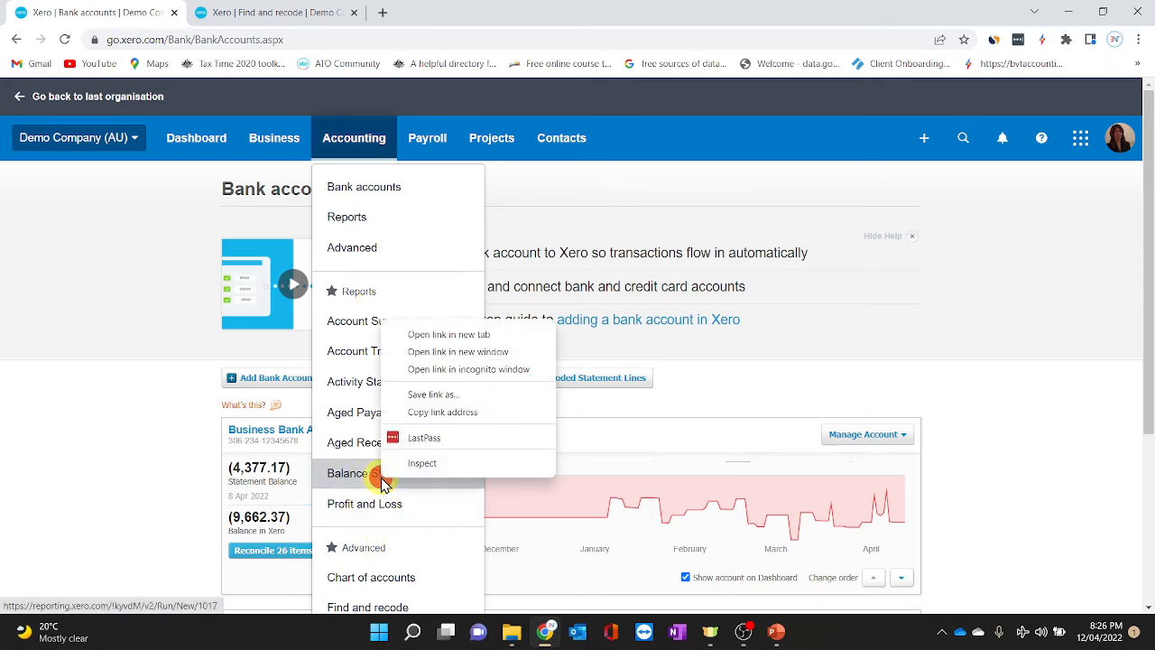
pyautogui.click(452, 339)
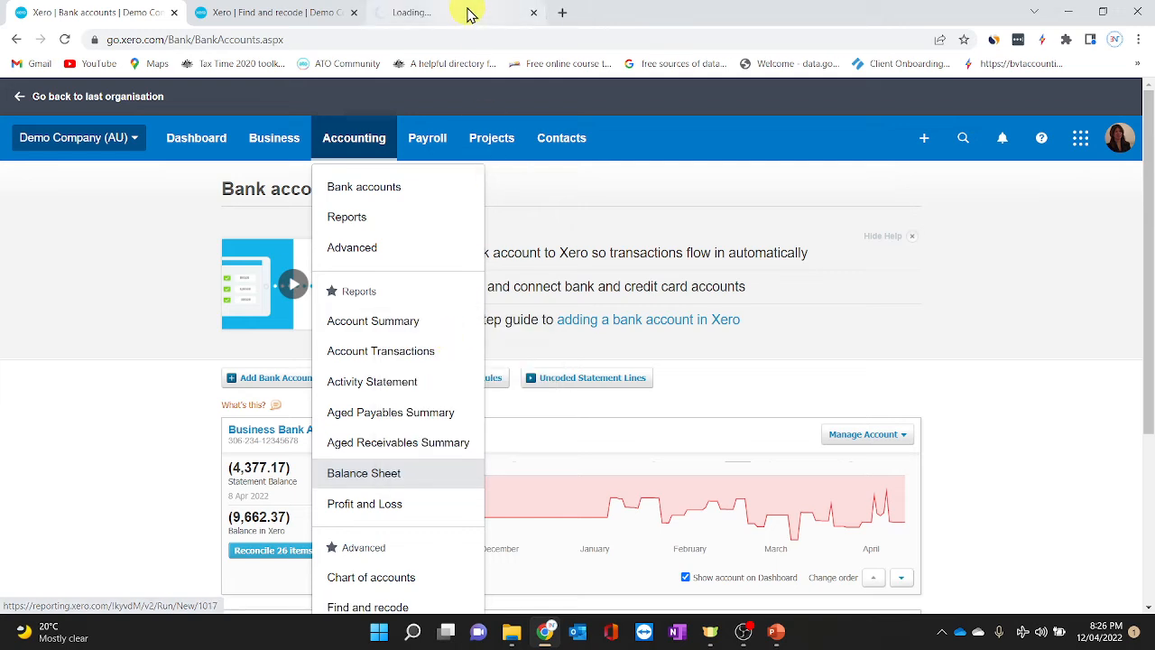
pyautogui.click(464, 11)
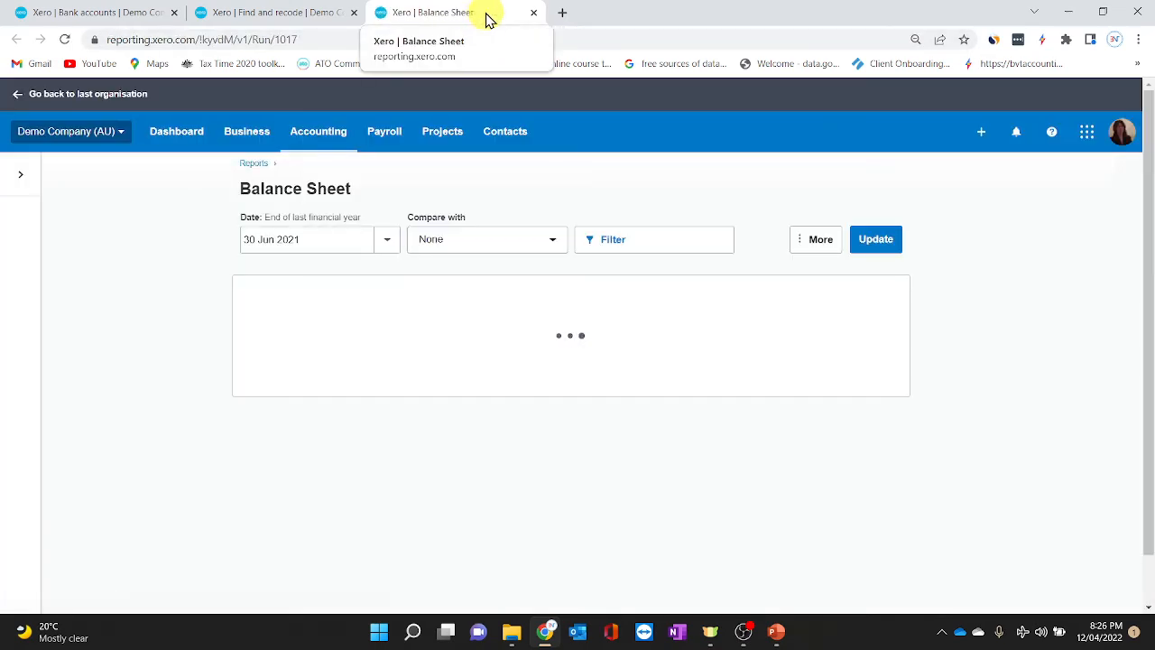
# - Return to the Find and recode page and examine the favourite reports and advanced features listed under Accounting
pyautogui.click(325, 12)
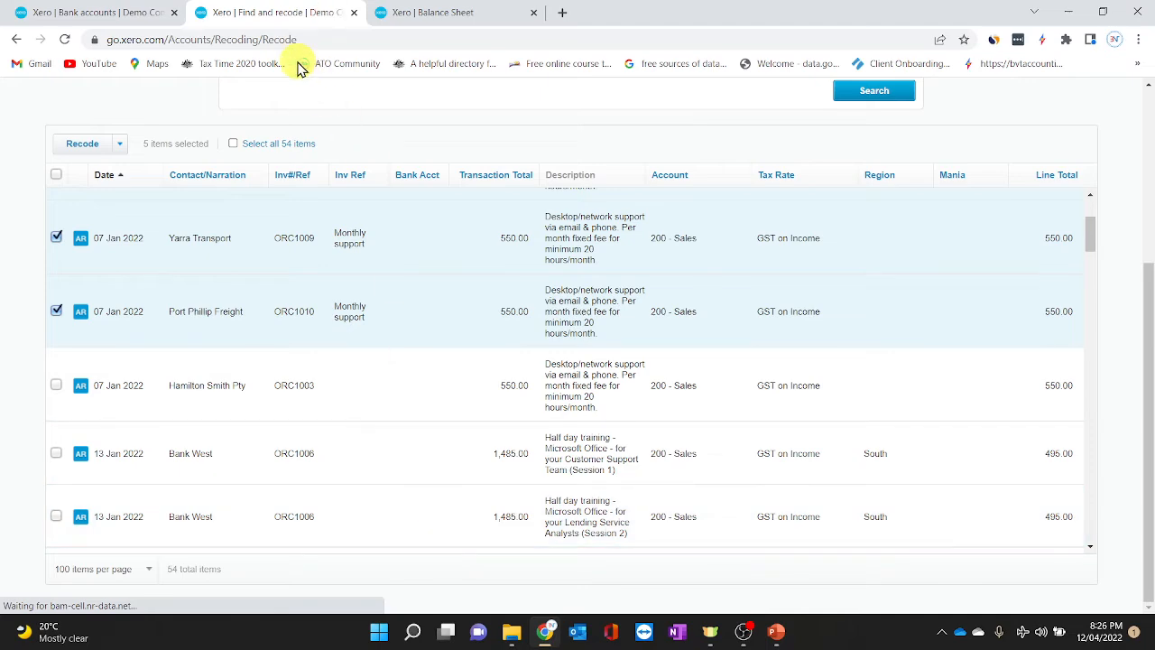
pyautogui.scroll(2, 400, 365)
pyautogui.scroll(5, 400, 365)
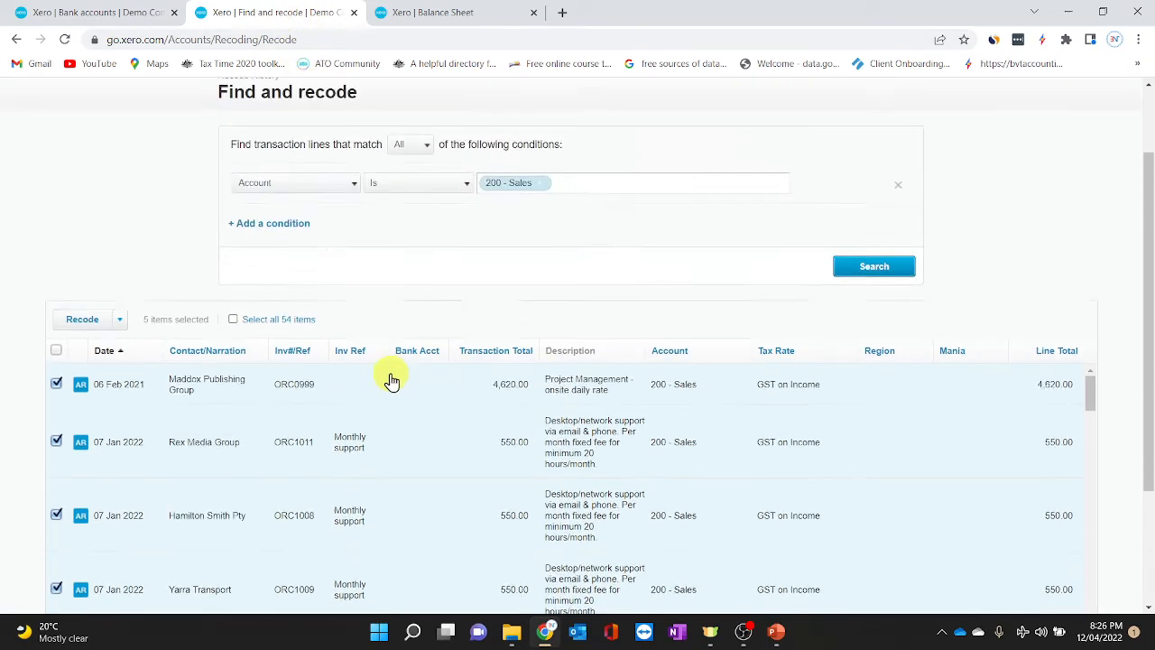
pyautogui.click(372, 141)
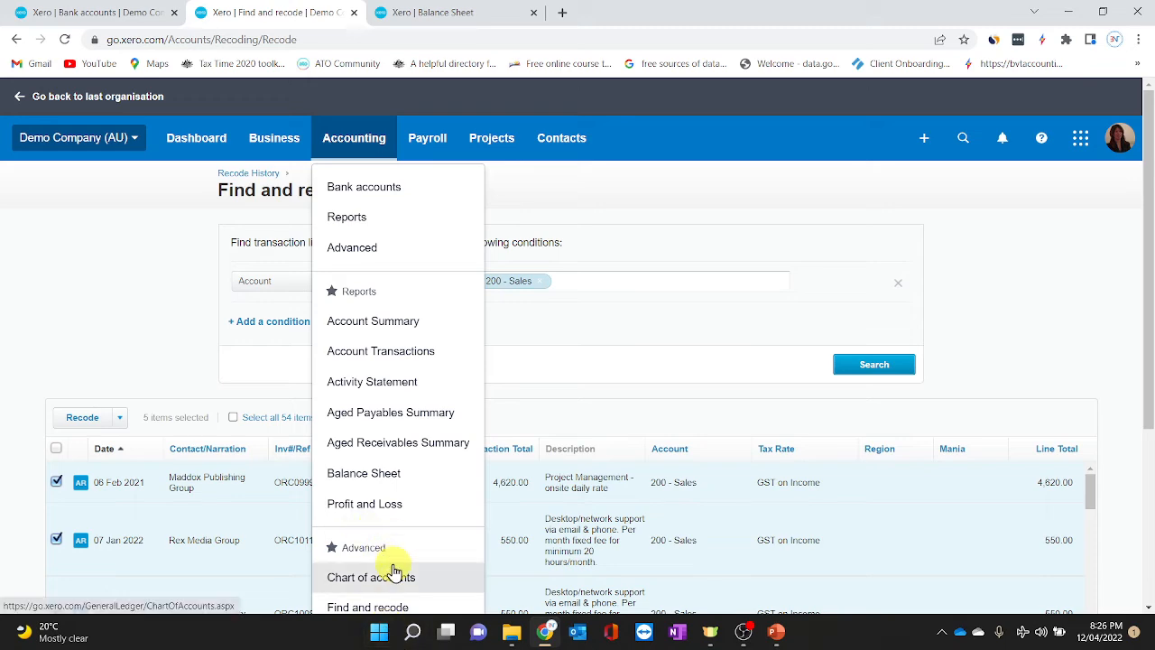
pyautogui.scroll(-1, 389, 572)
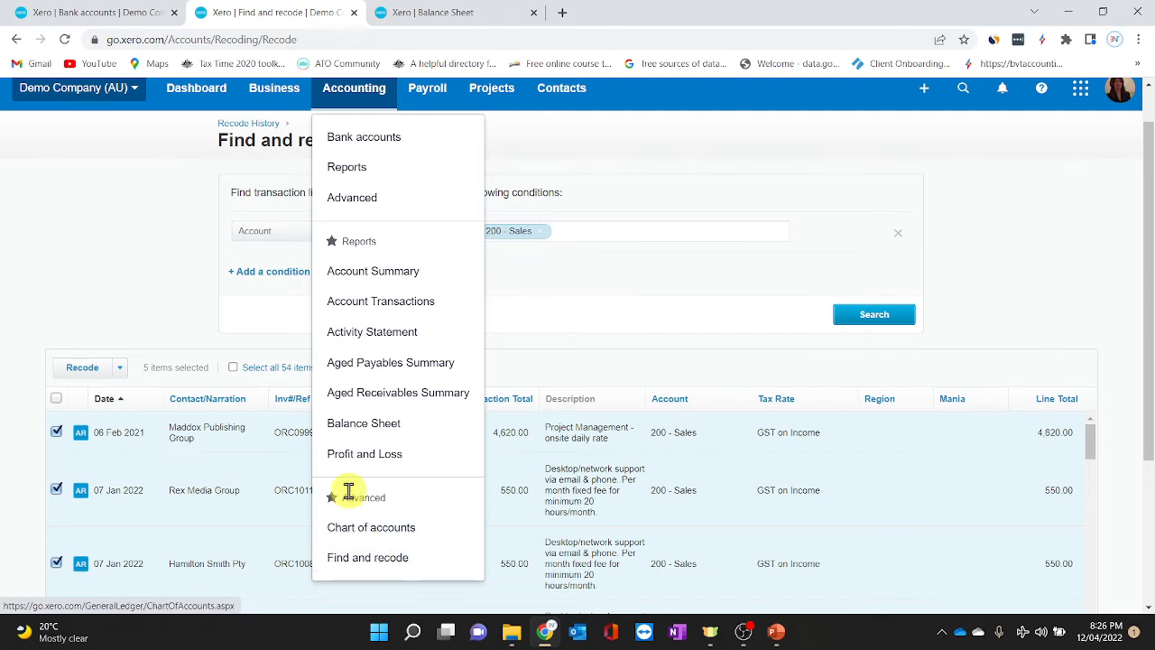
# - Go through the organisation settings to Advanced accounting and check the favourite star on Chart of accounts
pyautogui.click(127, 88)
pyautogui.click(58, 280)
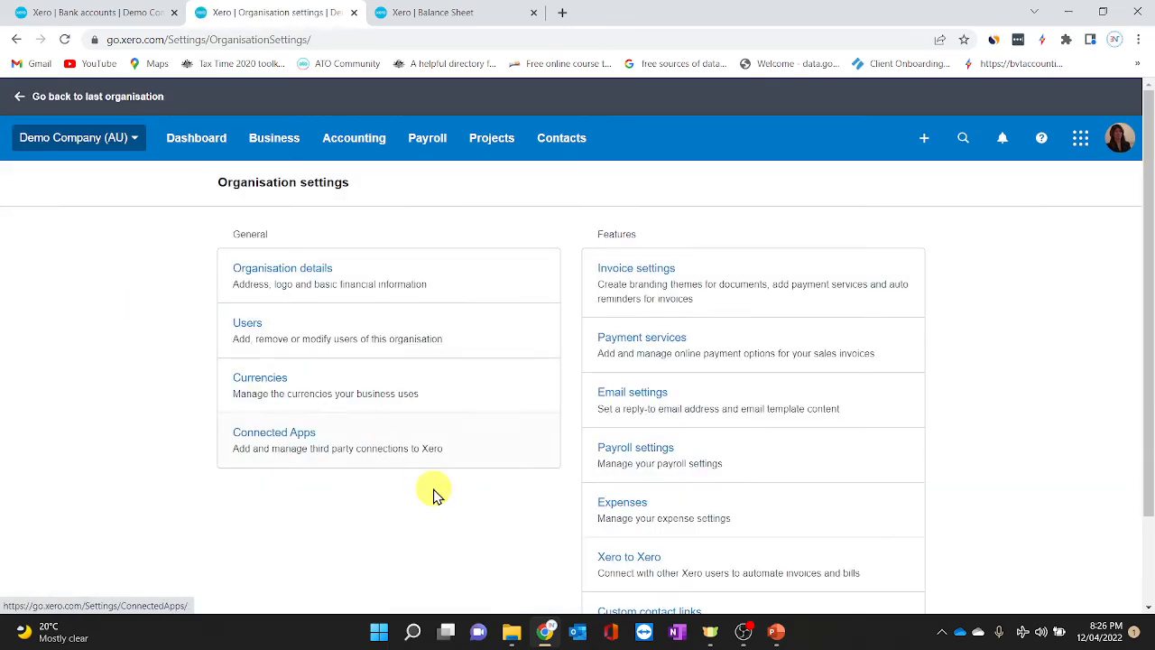
pyautogui.scroll(-2, 433, 490)
pyautogui.click(553, 578)
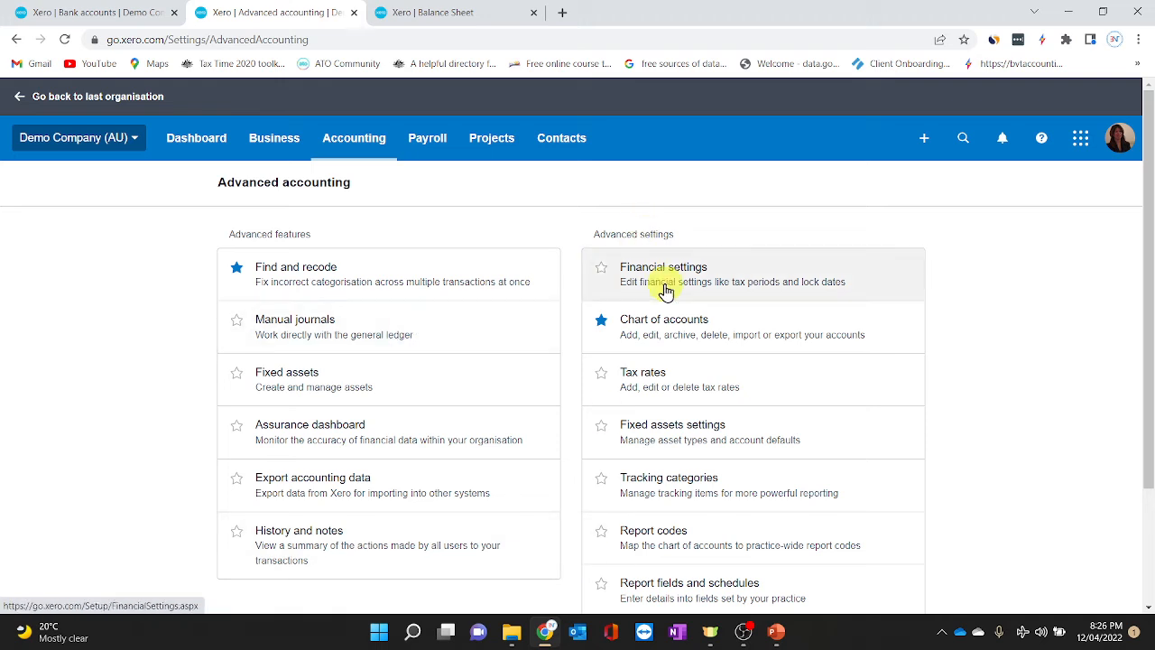
pyautogui.click(600, 321)
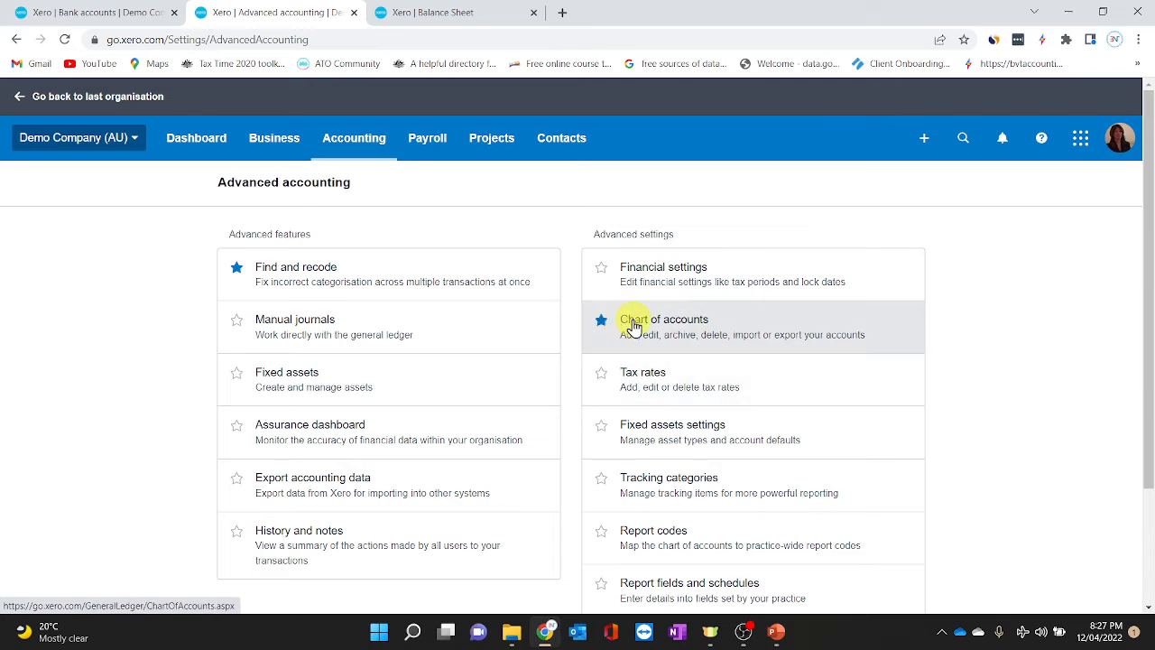
# - Examine the options offered under Accounting, Payroll, Projects and Contacts, including the contact groups
pyautogui.click(363, 148)
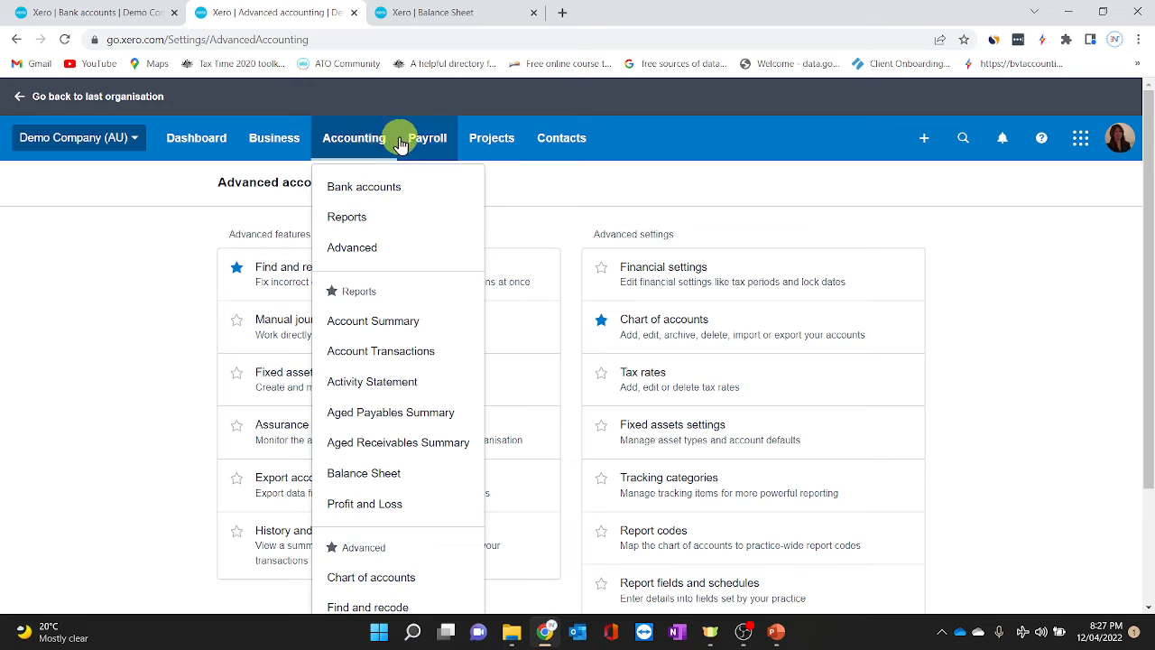
pyautogui.click(428, 148)
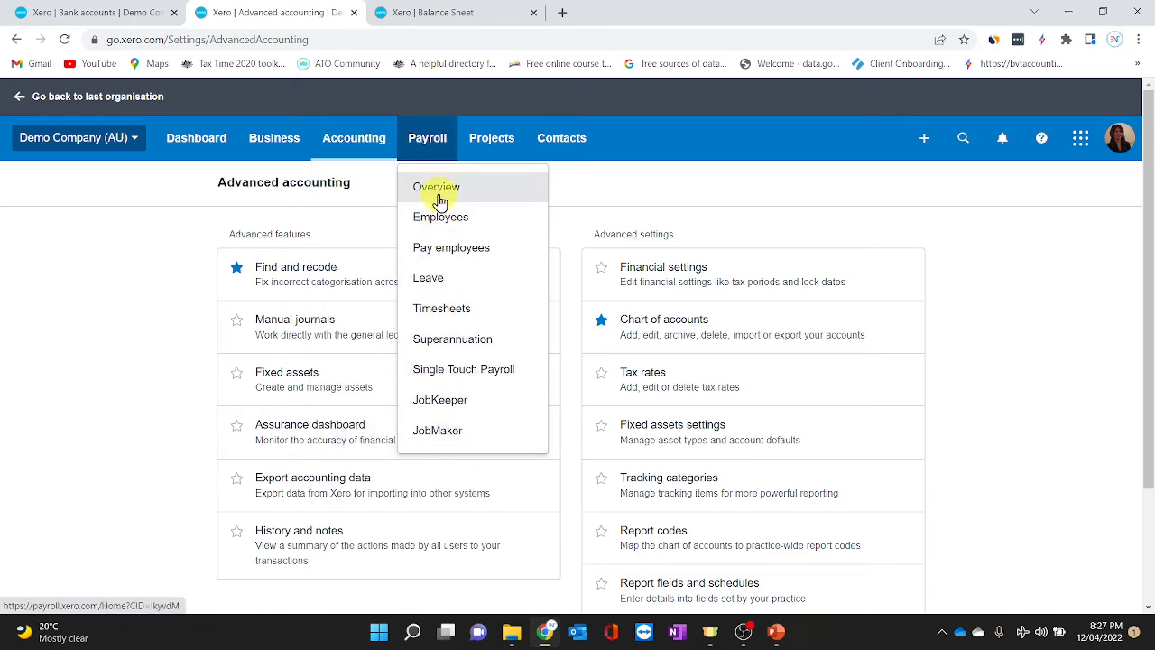
pyautogui.click(493, 148)
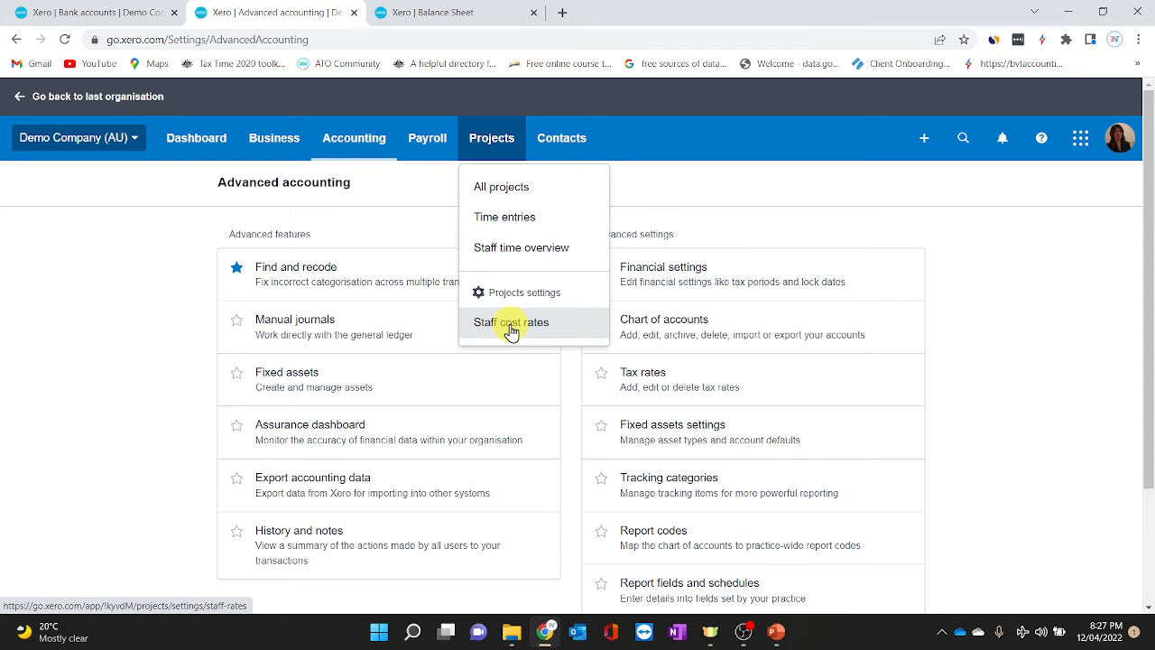
pyautogui.click(561, 139)
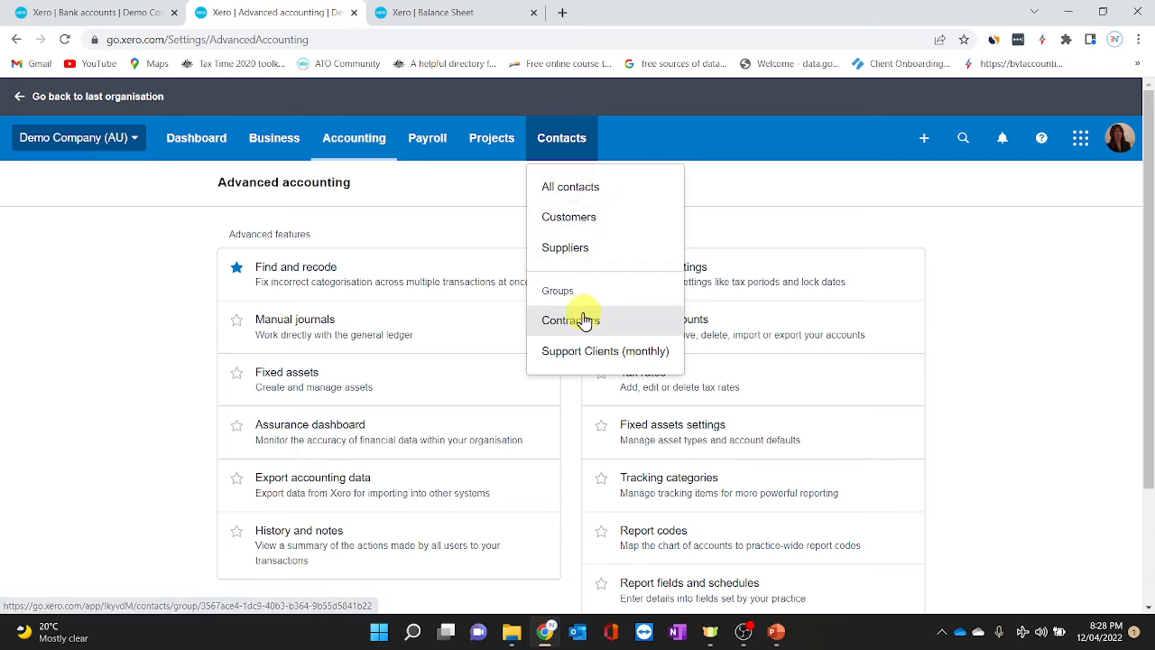
# - Open the Reports home page and examine the favourites and every report category down to Transactions
pyautogui.click(370, 141)
pyautogui.click(332, 208)
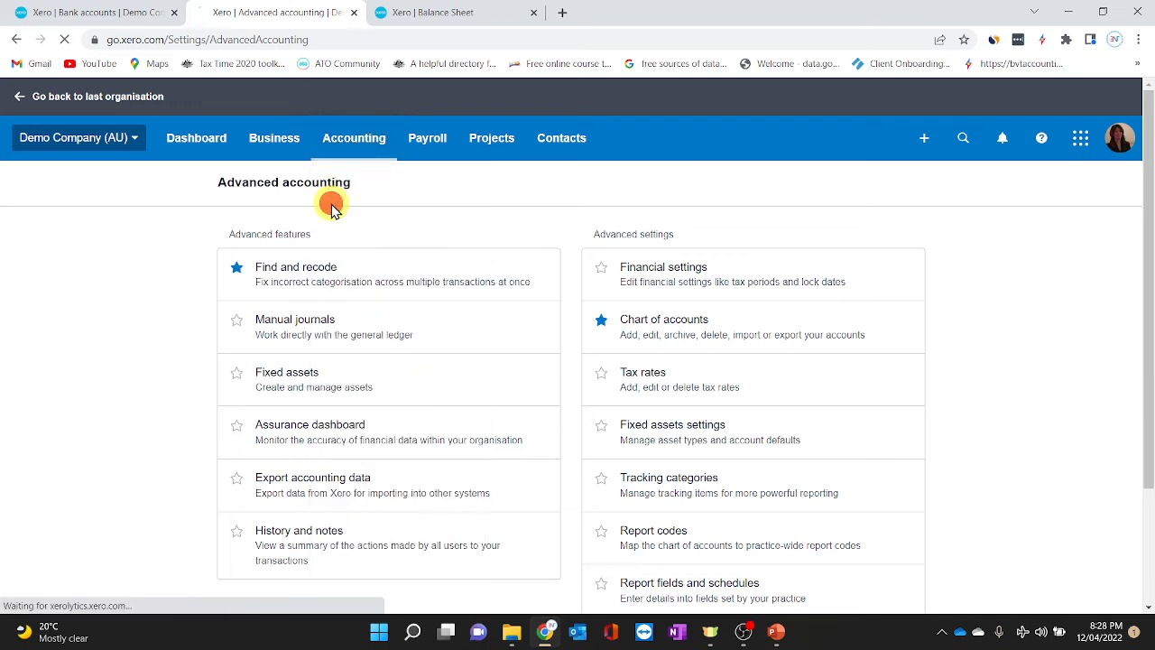
pyautogui.click(376, 151)
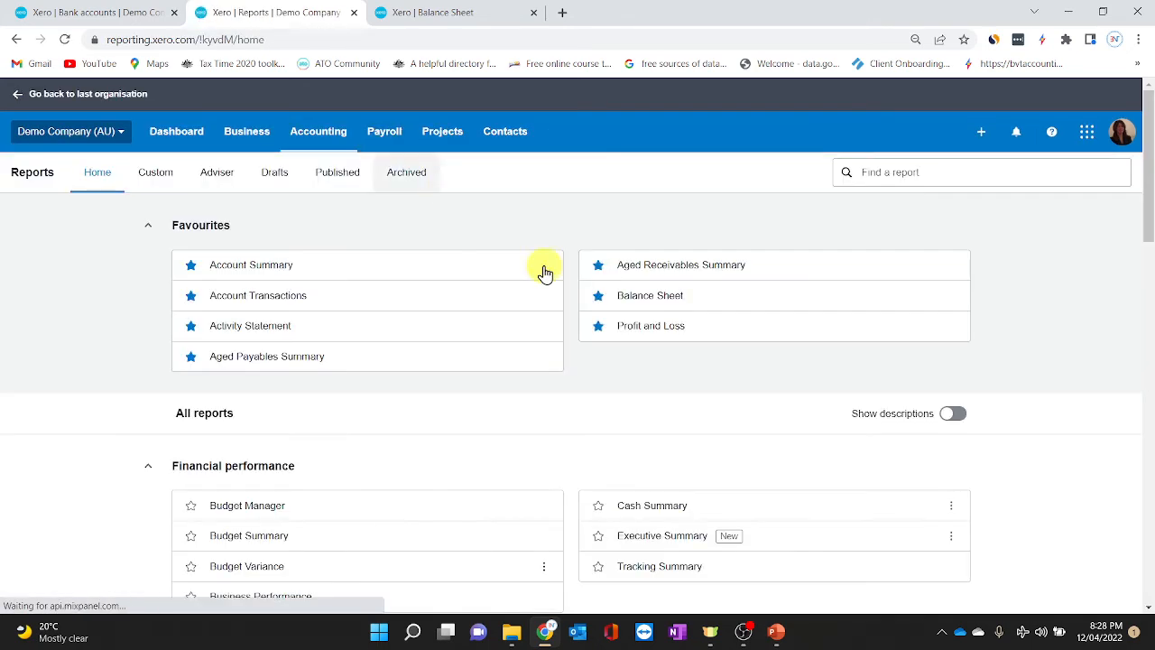
pyautogui.scroll(-4, 798, 467)
pyautogui.scroll(-6, 801, 468)
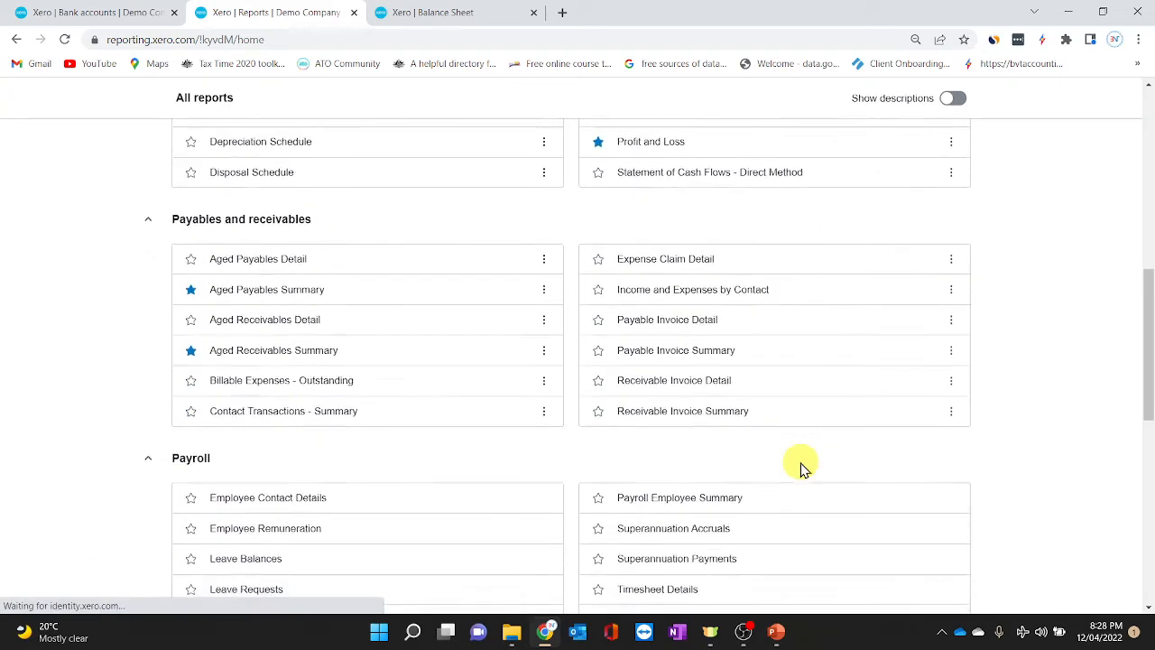
pyautogui.scroll(-4, 801, 467)
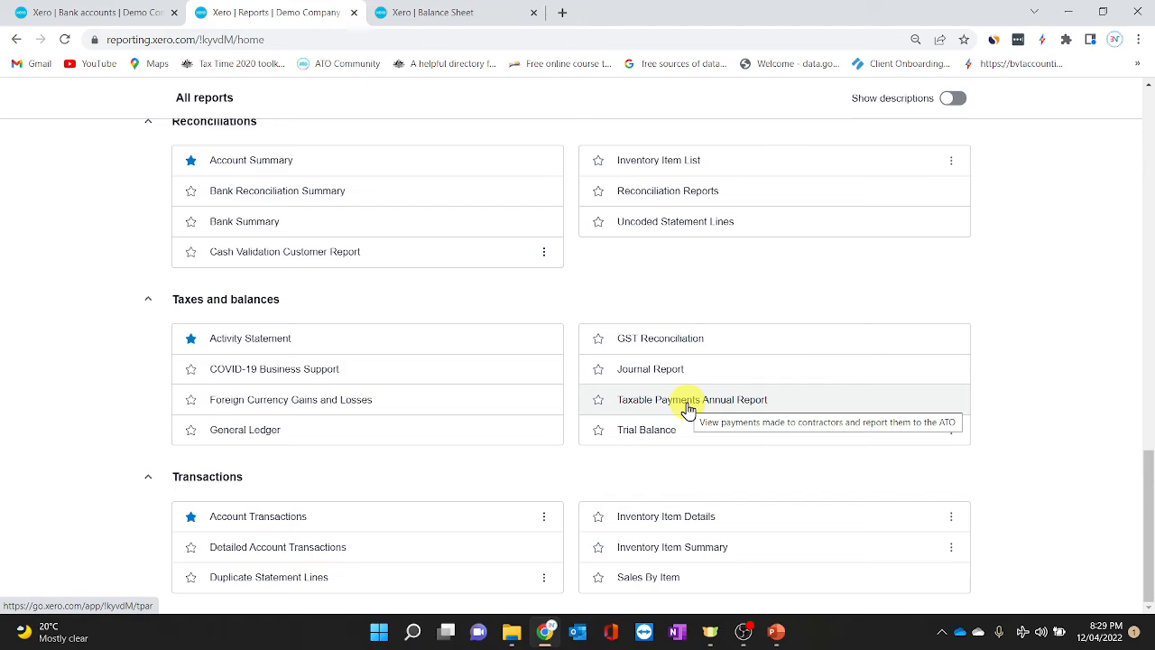
pyautogui.scroll(11, 686, 408)
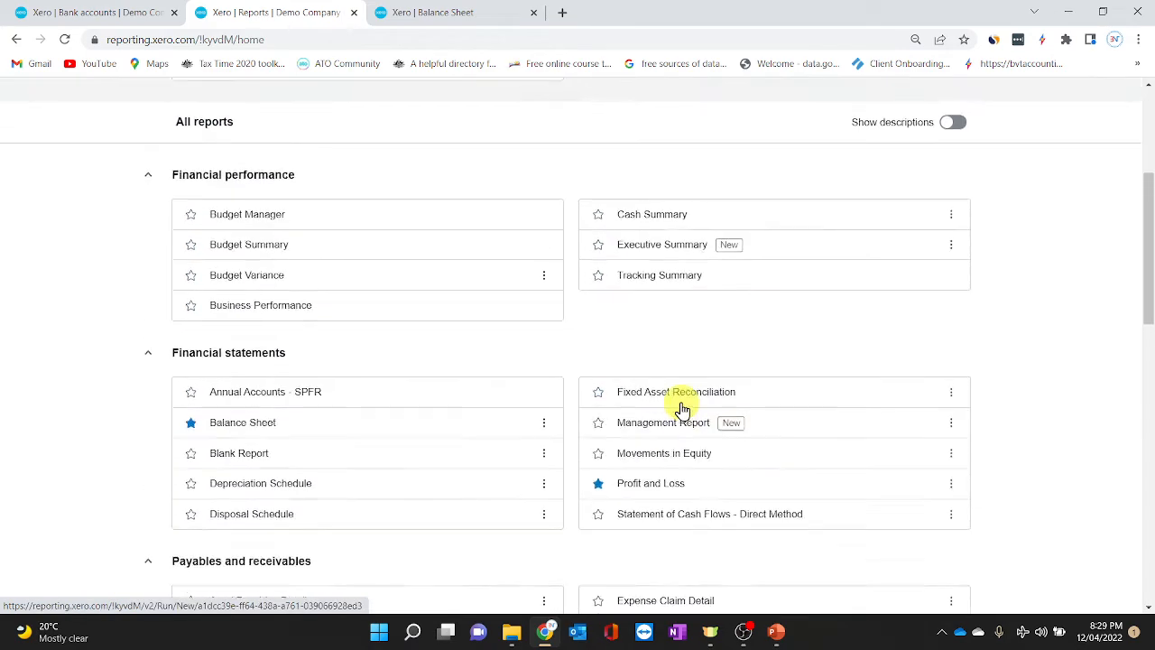
pyautogui.scroll(4, 683, 408)
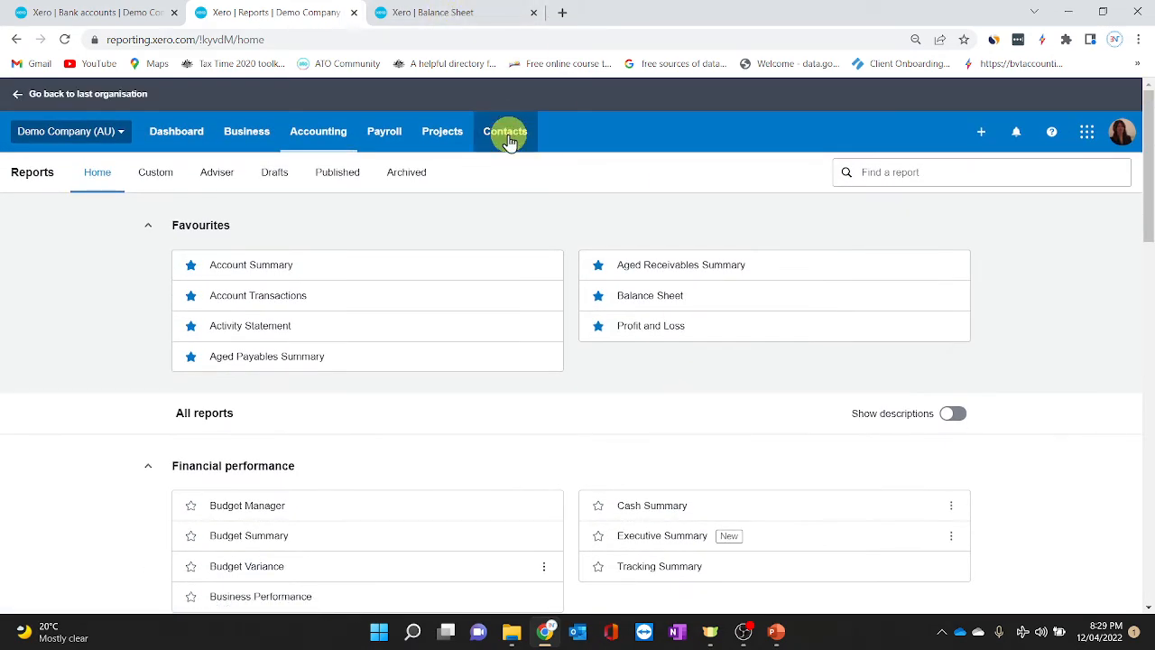
# - Review the contact options and groups, and the record types offered for creating new entries
pyautogui.click(508, 137)
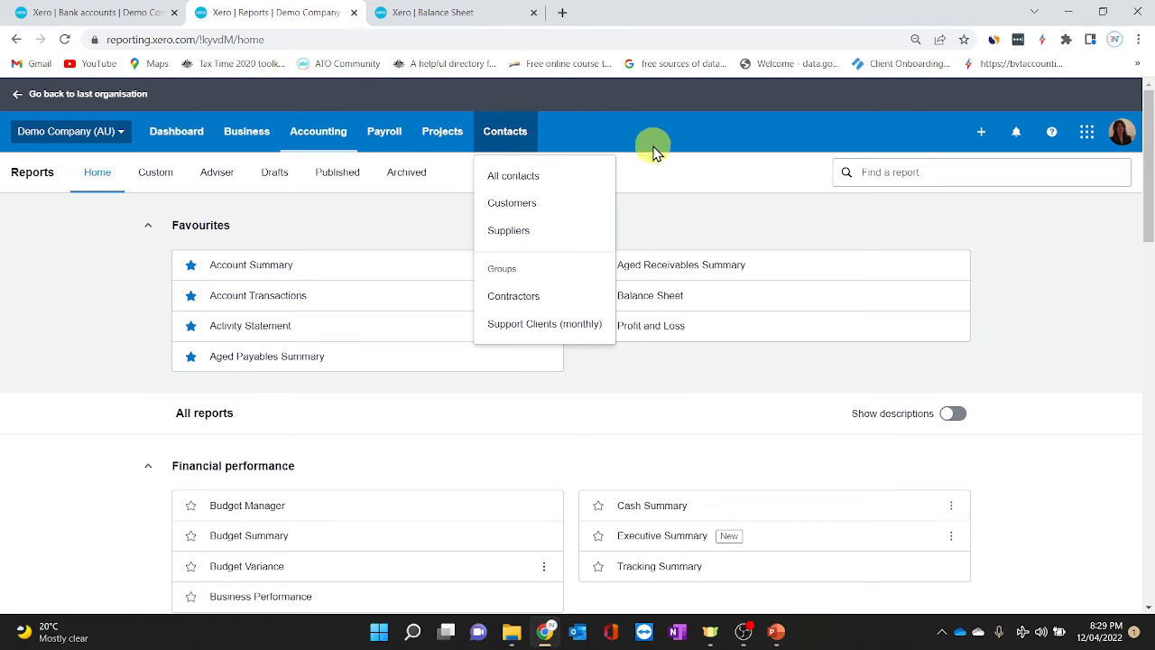
pyautogui.click(711, 146)
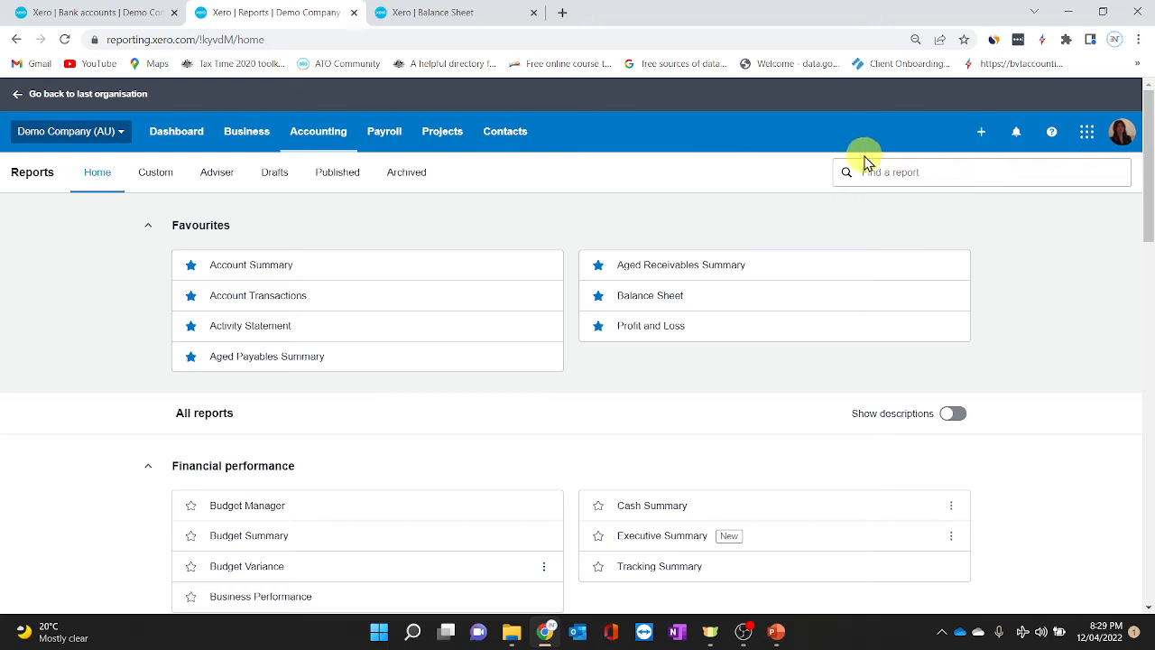
pyautogui.click(982, 138)
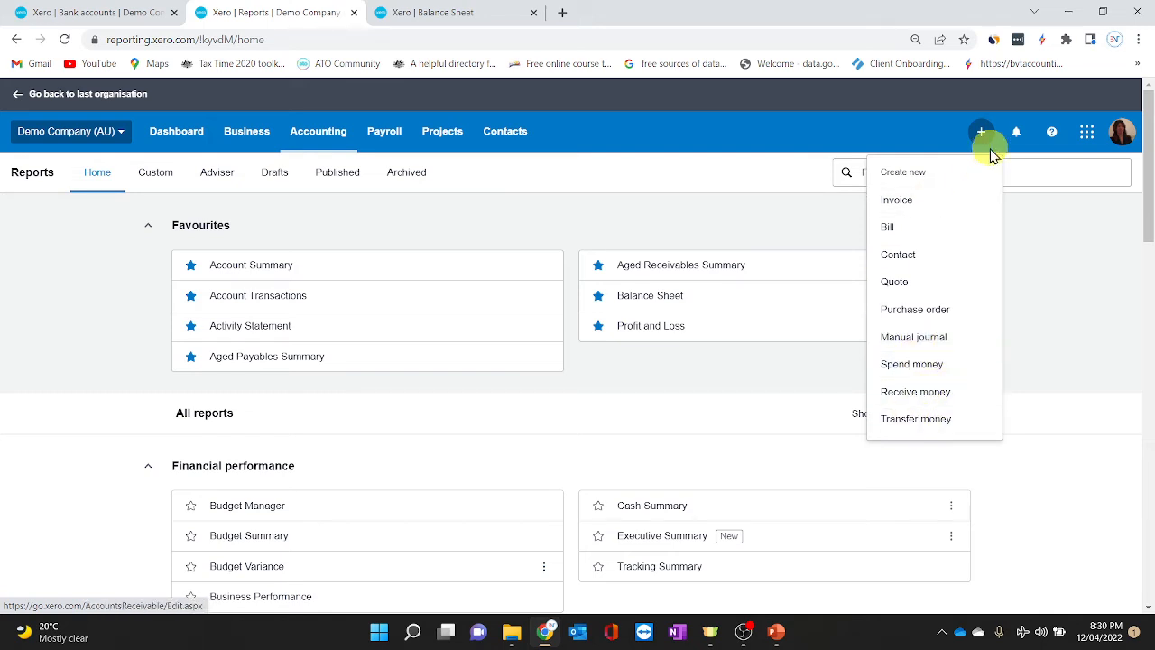
# - View the notifications and save the notification settings with notification pop-ups switched on
pyautogui.click(1017, 135)
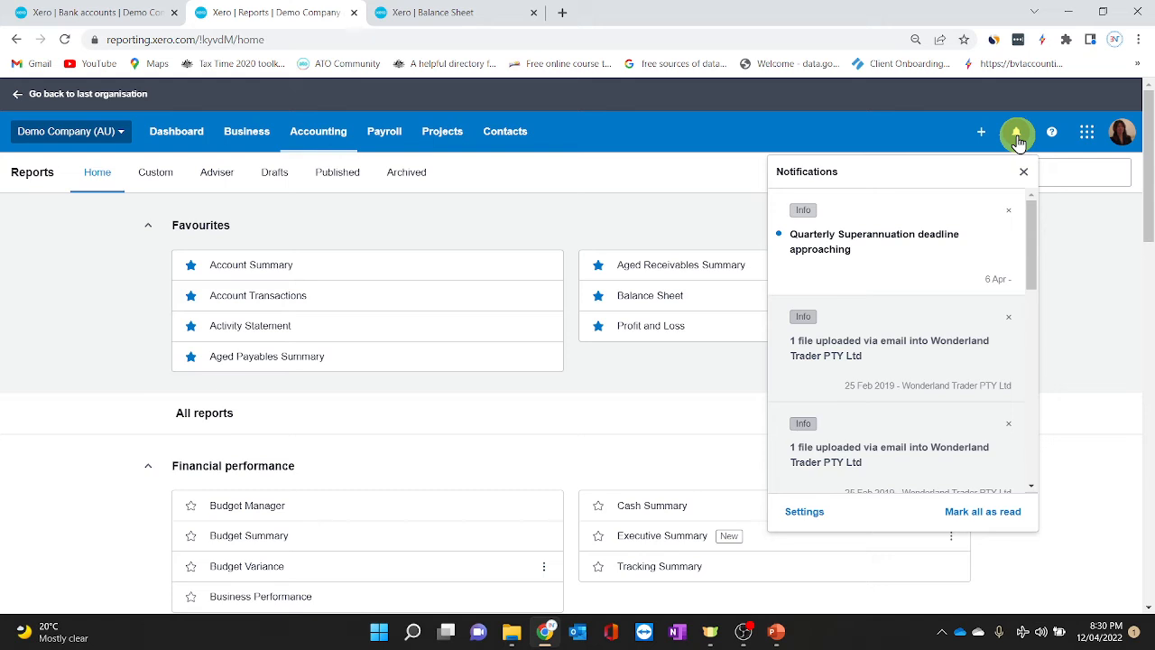
pyautogui.click(1017, 135)
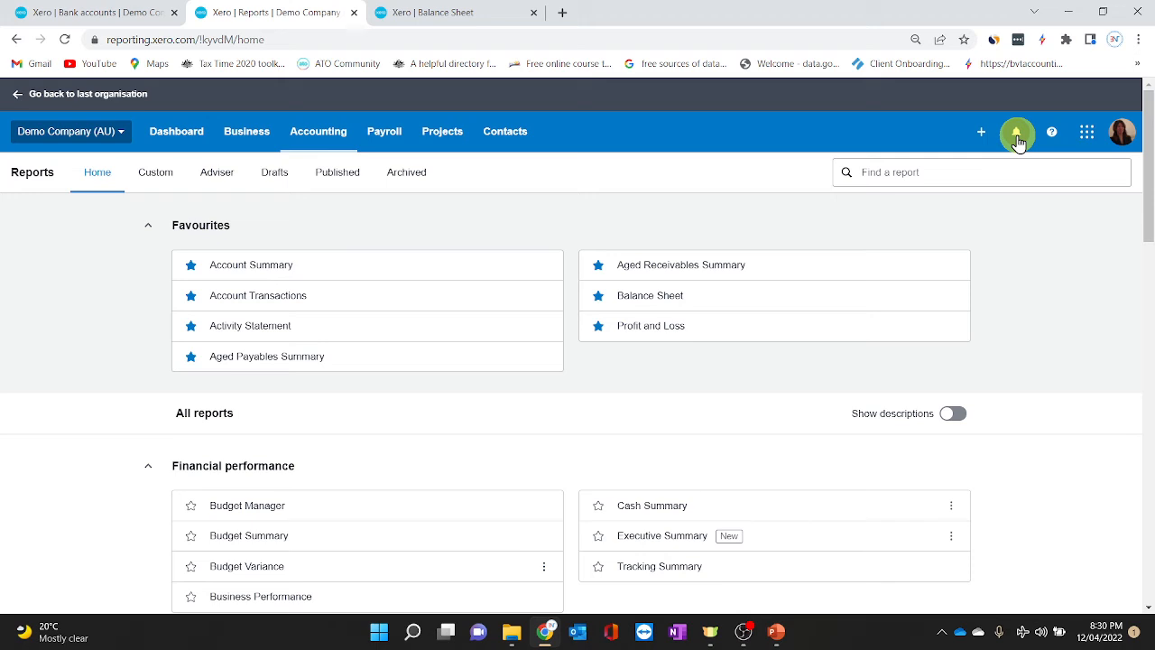
pyautogui.click(1017, 136)
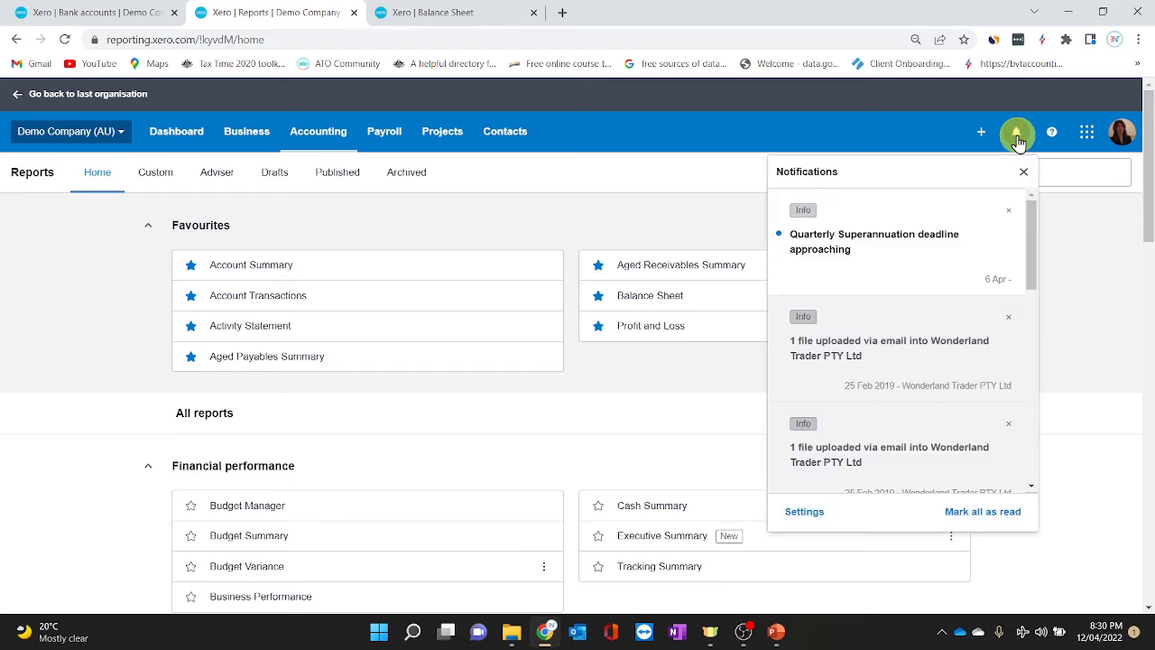
pyautogui.click(792, 512)
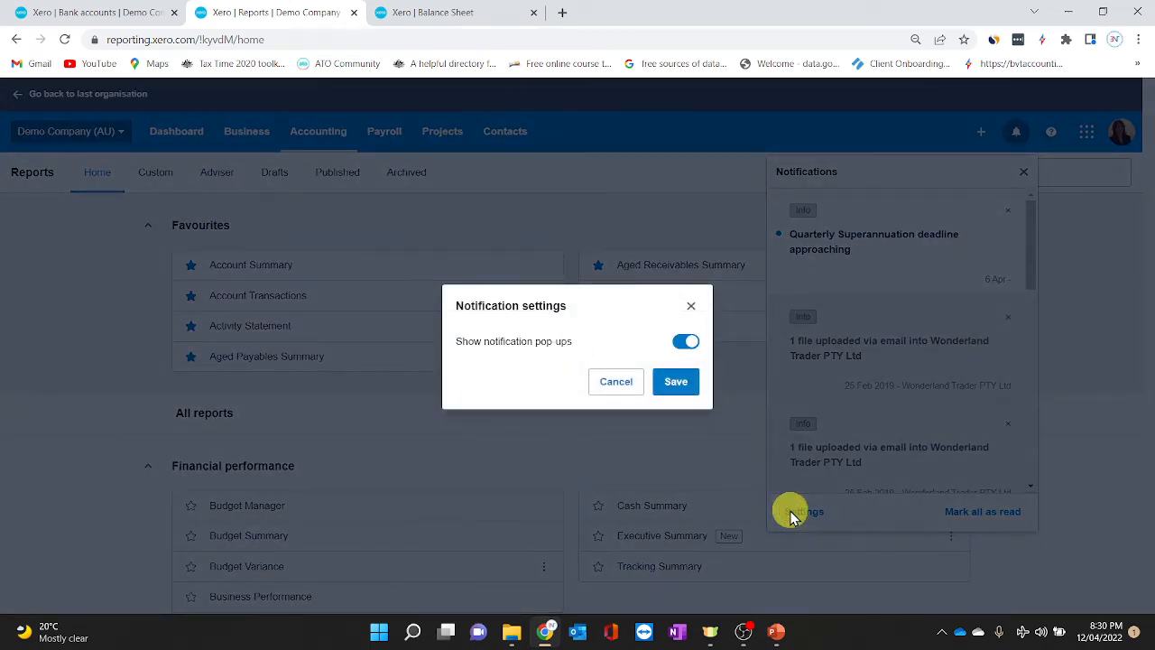
pyautogui.click(686, 342)
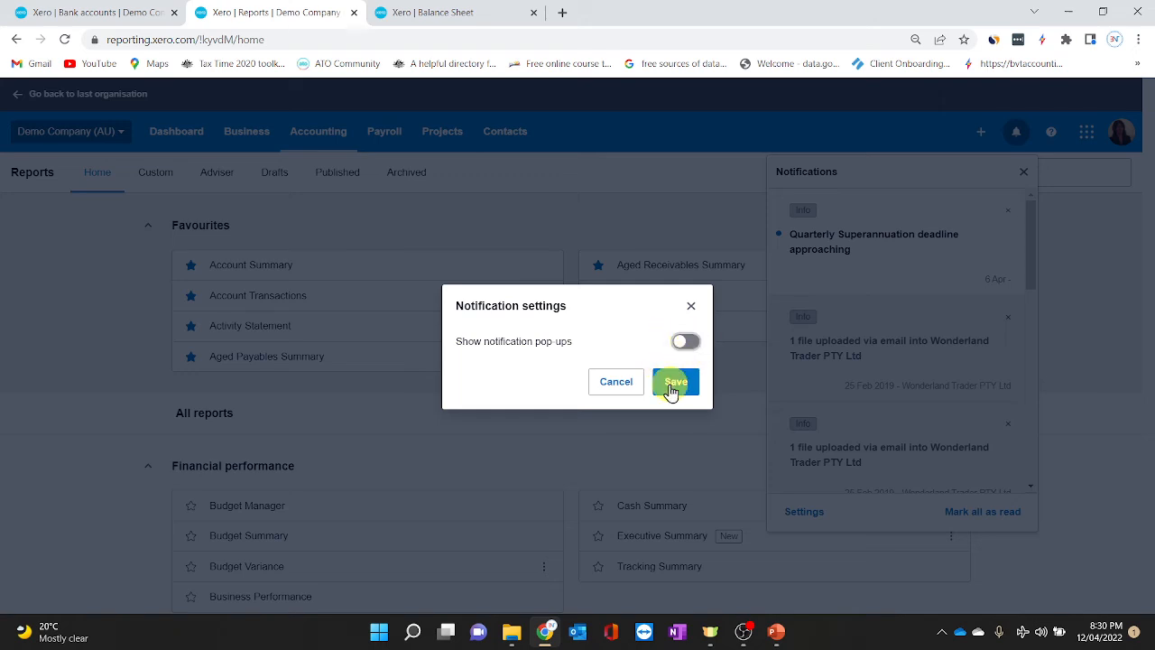
pyautogui.click(686, 341)
pyautogui.click(675, 383)
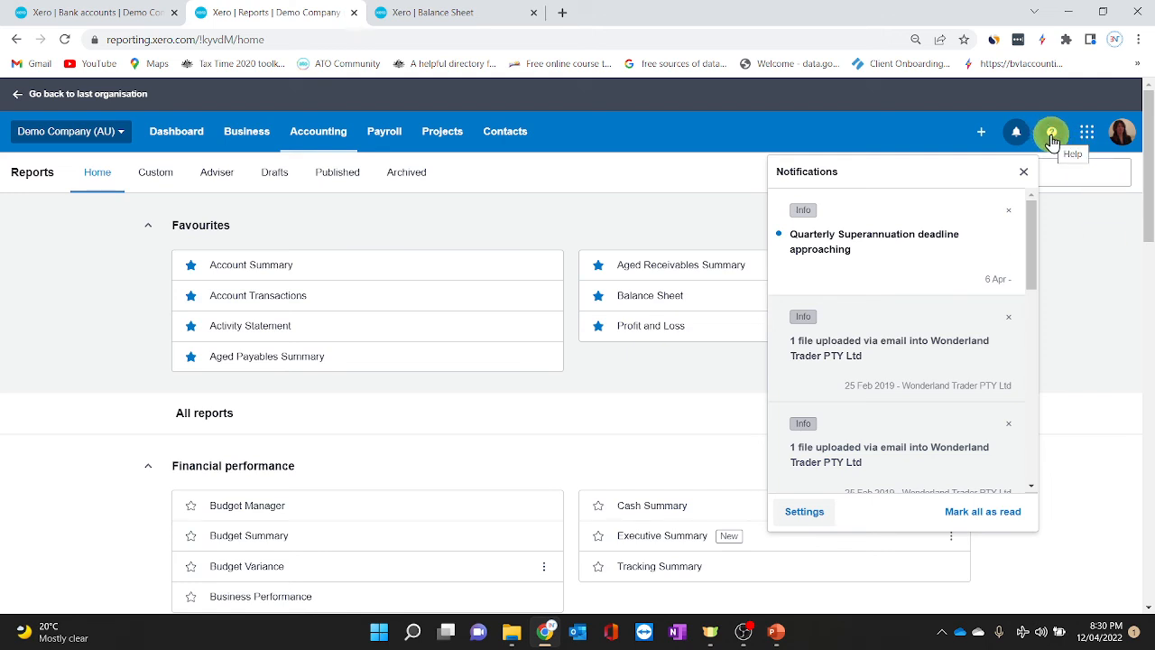
# - Search the help articles for "bank reconciliation", and reload the Reports page to dismiss the help results
pyautogui.click(1052, 139)
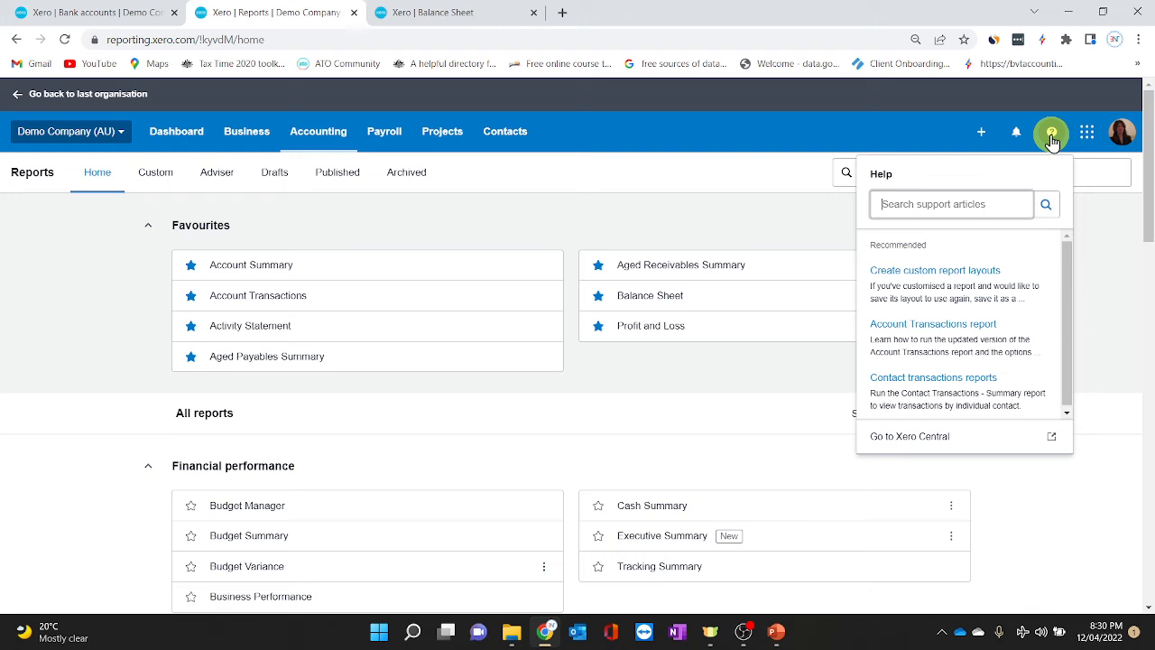
pyautogui.click(975, 205)
pyautogui.write('bank reconci')
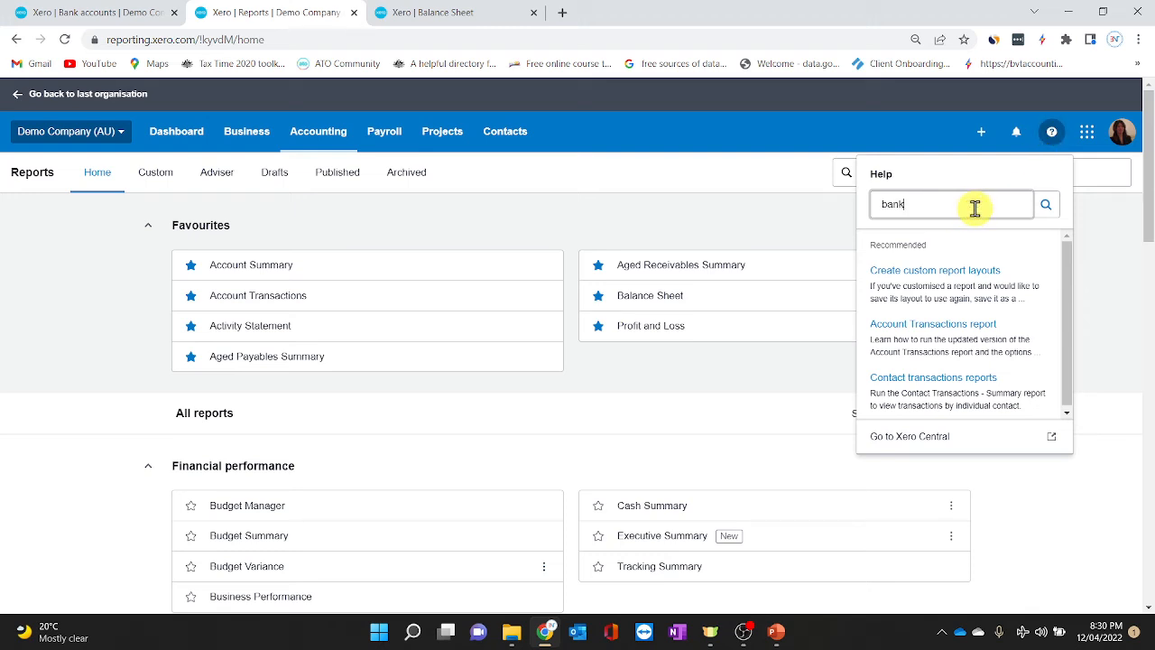
pyautogui.write('liation')
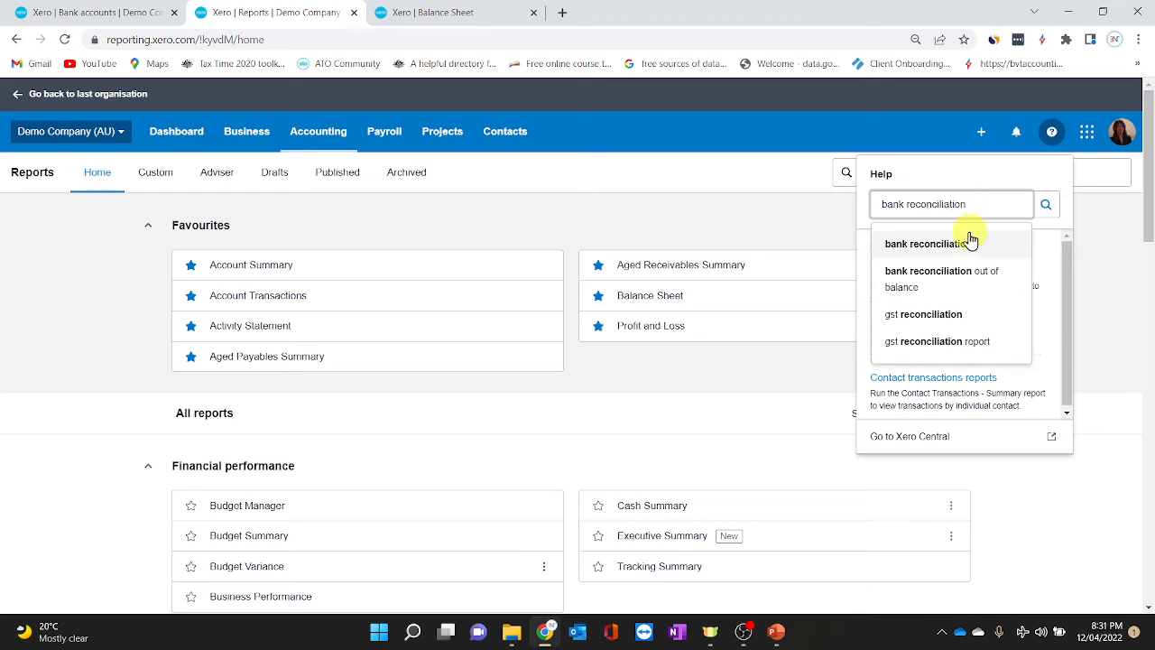
pyautogui.click(950, 243)
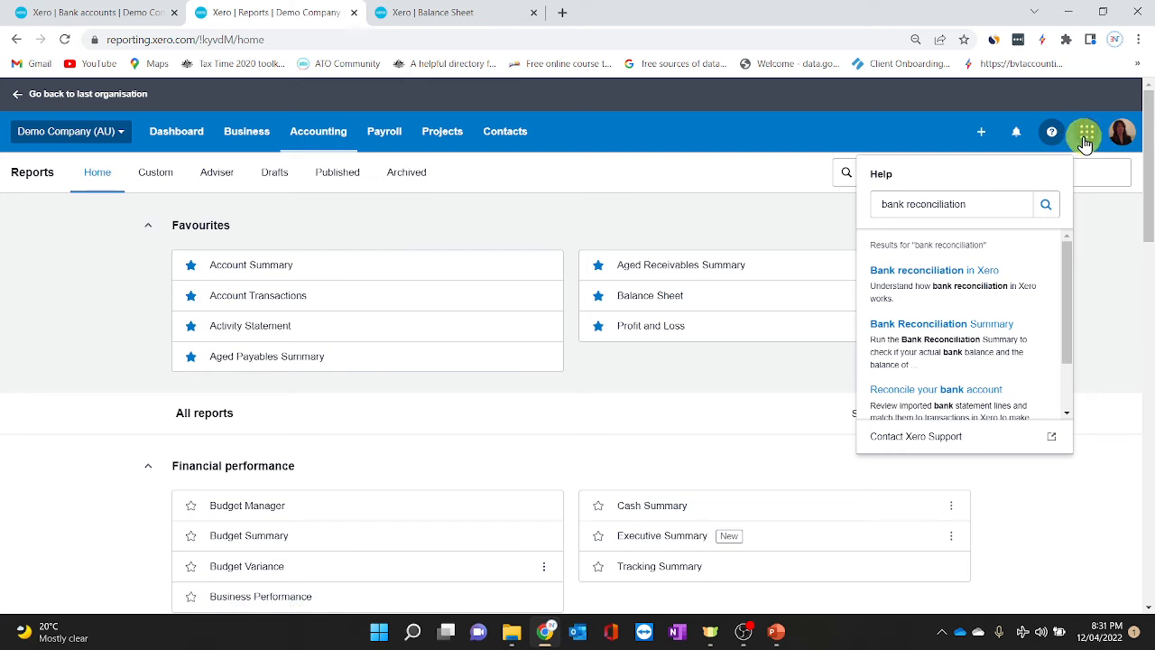
pyautogui.click(927, 138)
pyautogui.click(1016, 132)
pyautogui.click(885, 122)
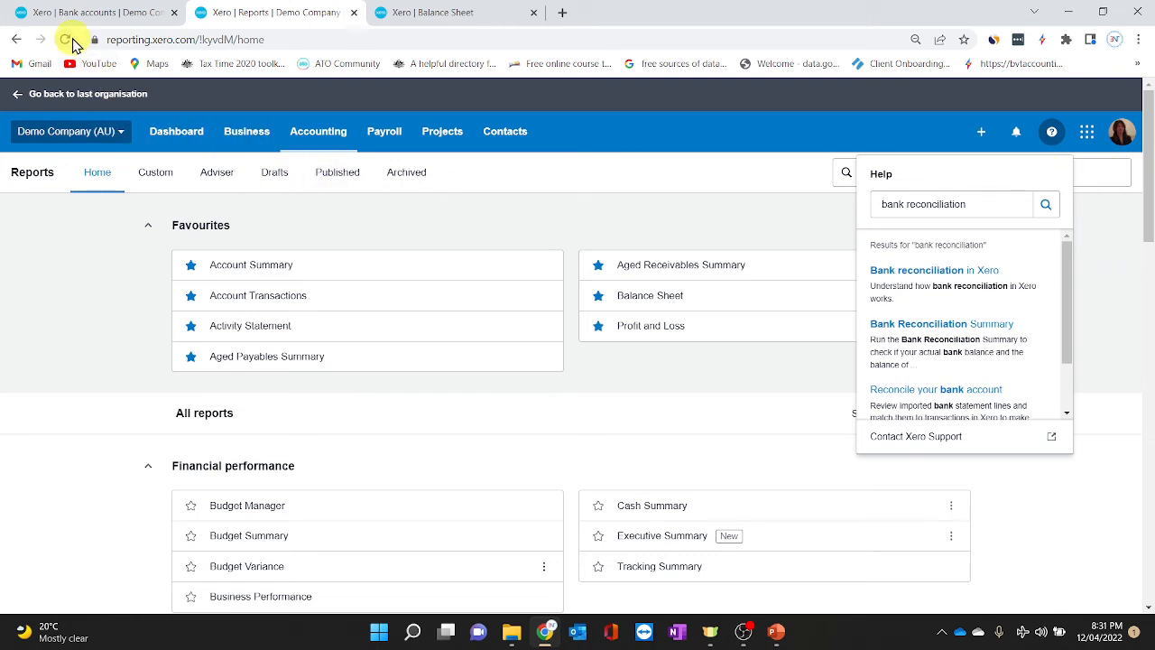
pyautogui.click(65, 39)
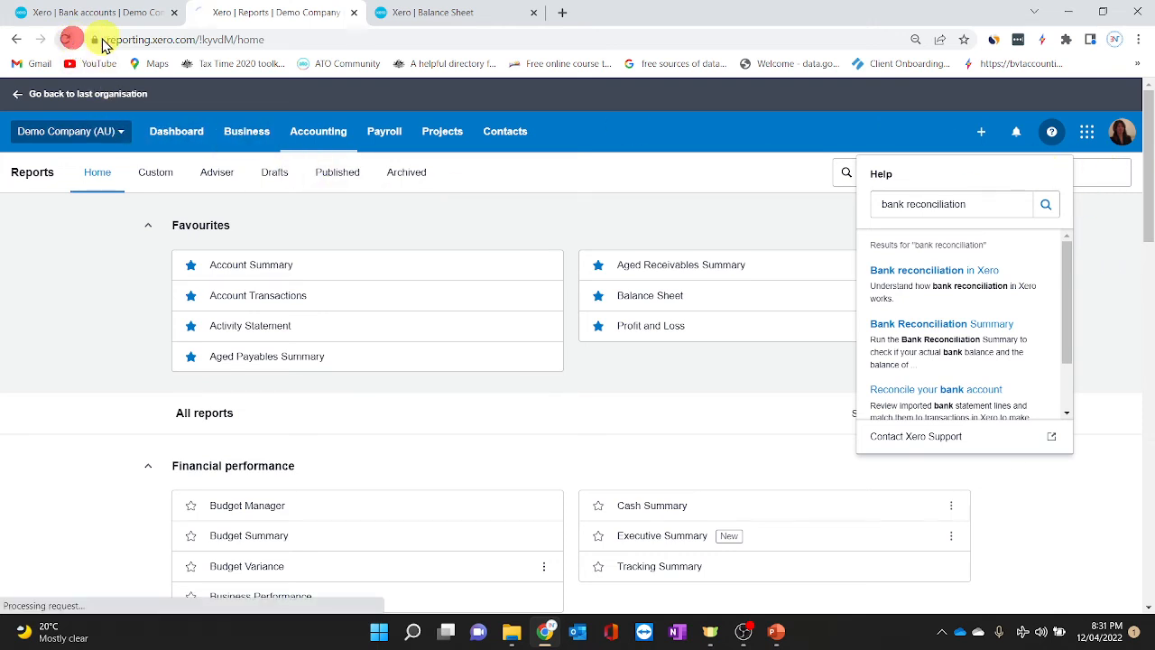
pyautogui.click(1005, 200)
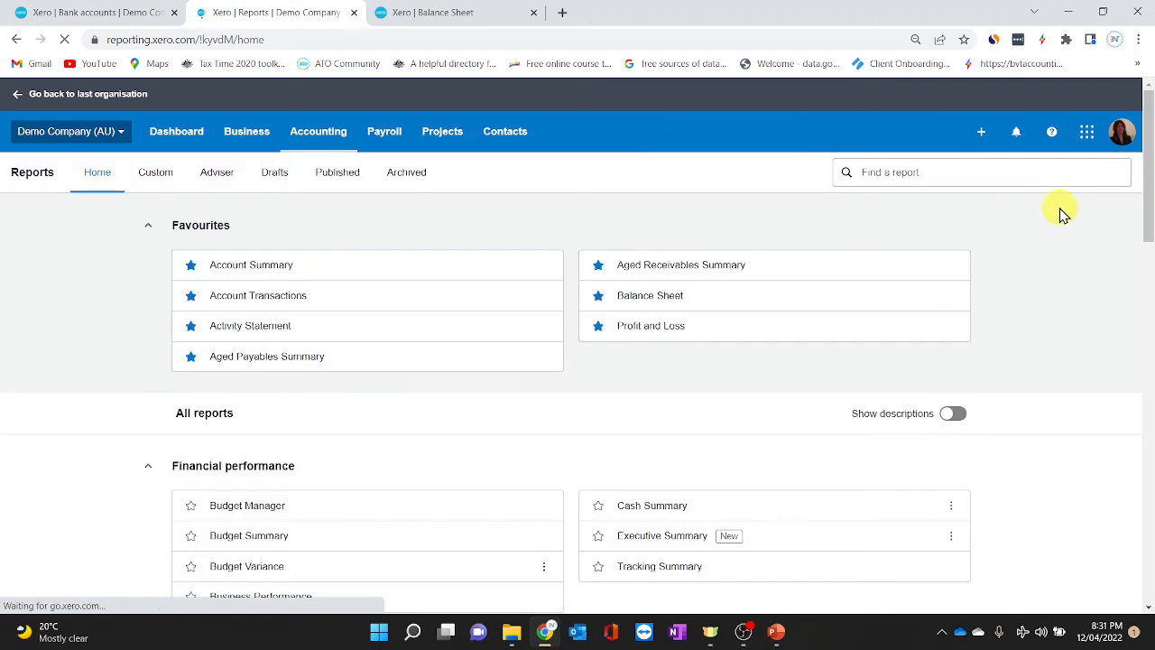
# - Check the app launcher and open Connected Apps from the organisation settings
pyautogui.click(1087, 138)
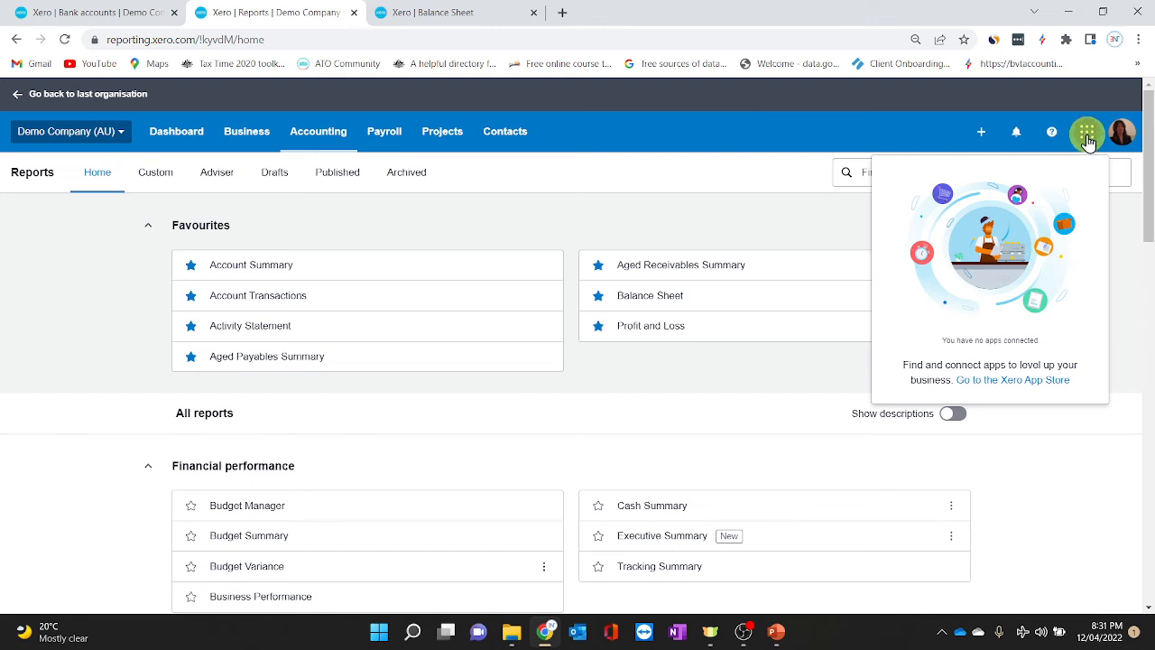
pyautogui.click(115, 134)
pyautogui.click(50, 295)
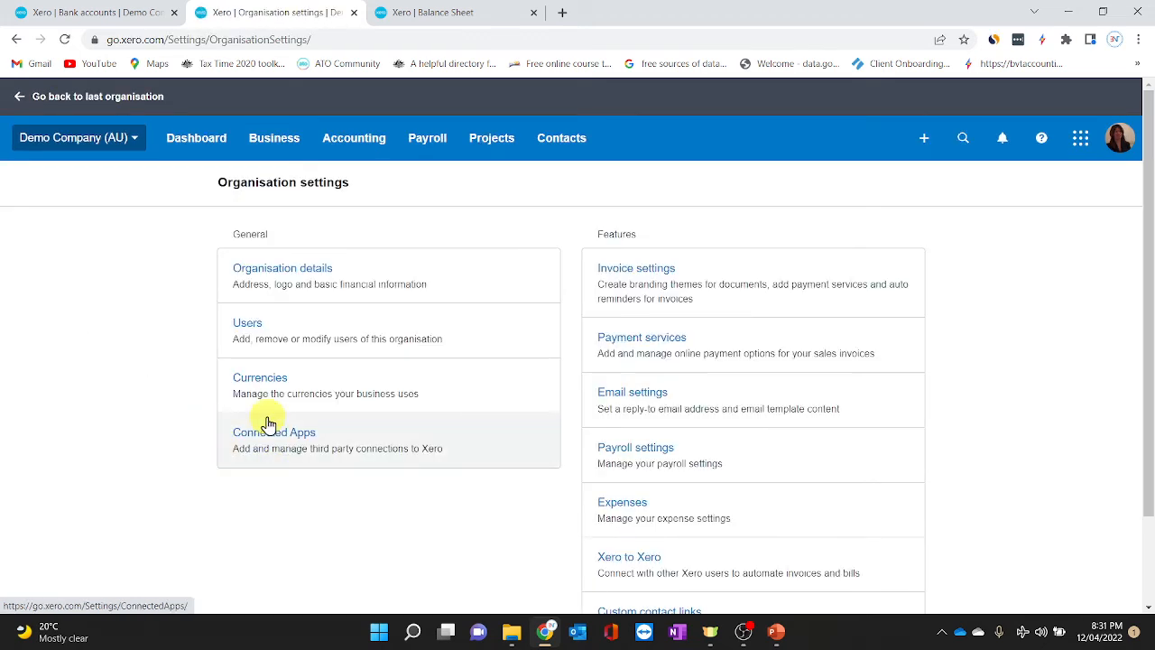
pyautogui.click(268, 424)
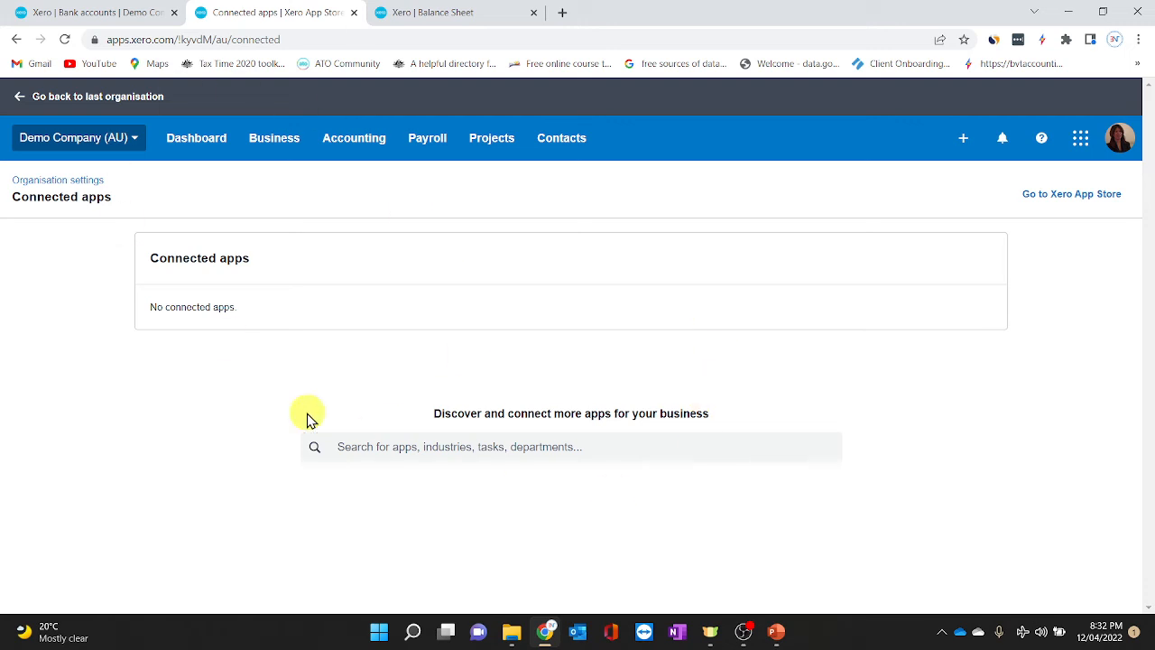
# - Search the Xero App Store for "inventory", browse the matching apps and open the Inventory Planner page
pyautogui.click(575, 449)
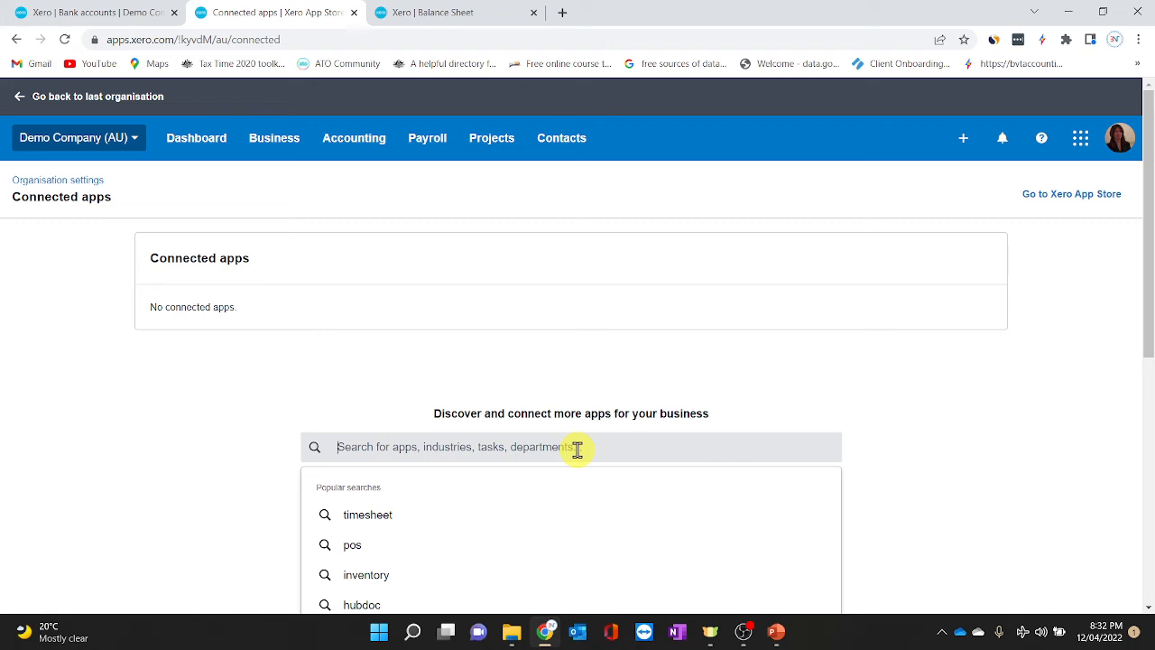
pyautogui.write('inven')
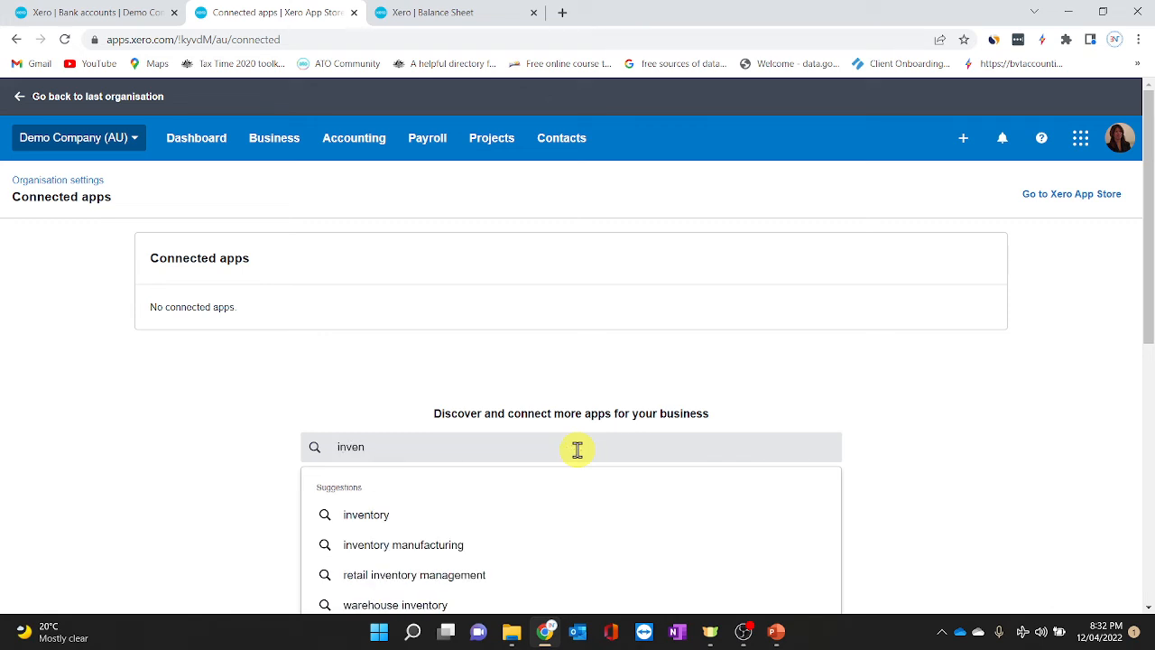
pyautogui.click(387, 515)
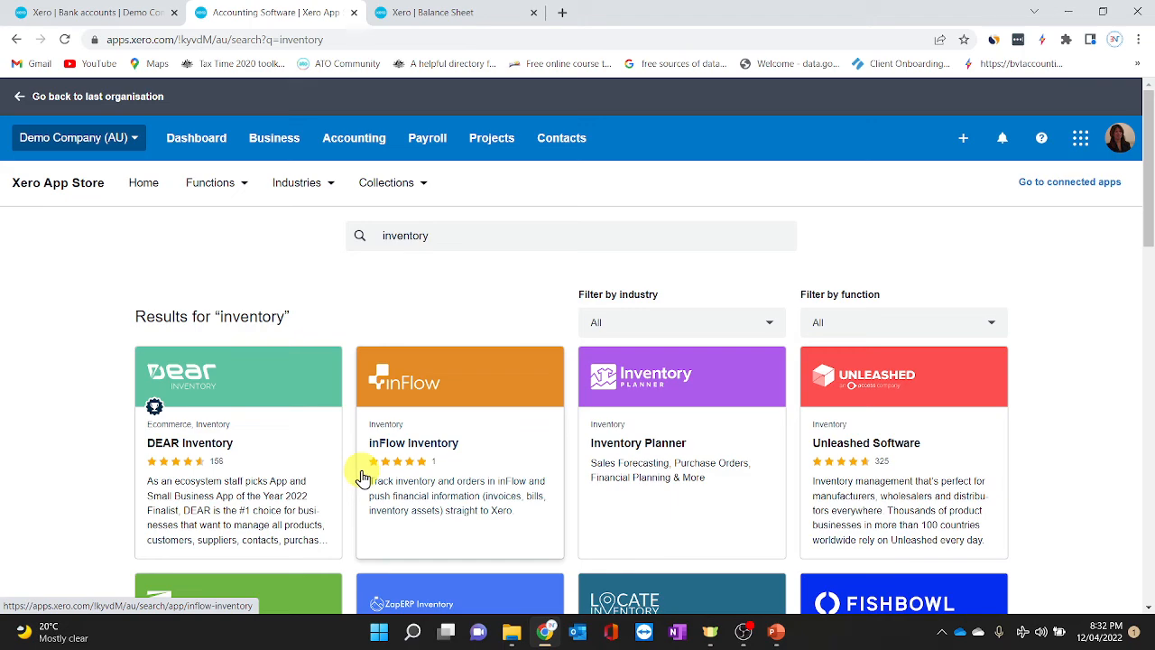
pyautogui.scroll(-2, 362, 478)
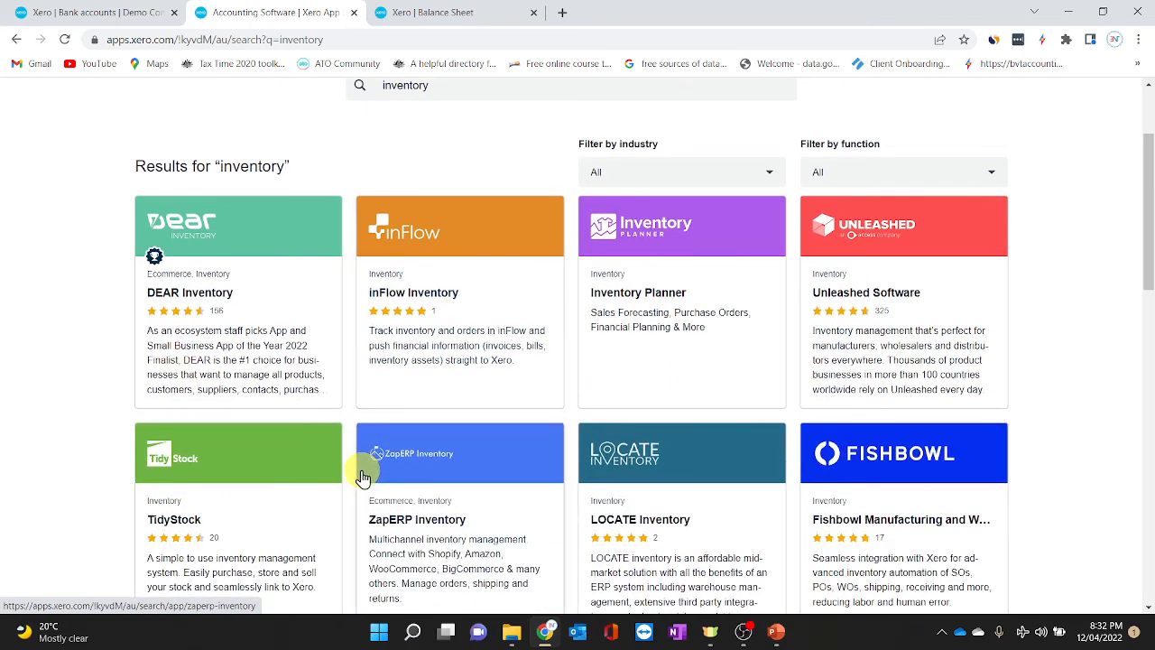
pyautogui.scroll(-2, 362, 478)
pyautogui.scroll(4, 362, 477)
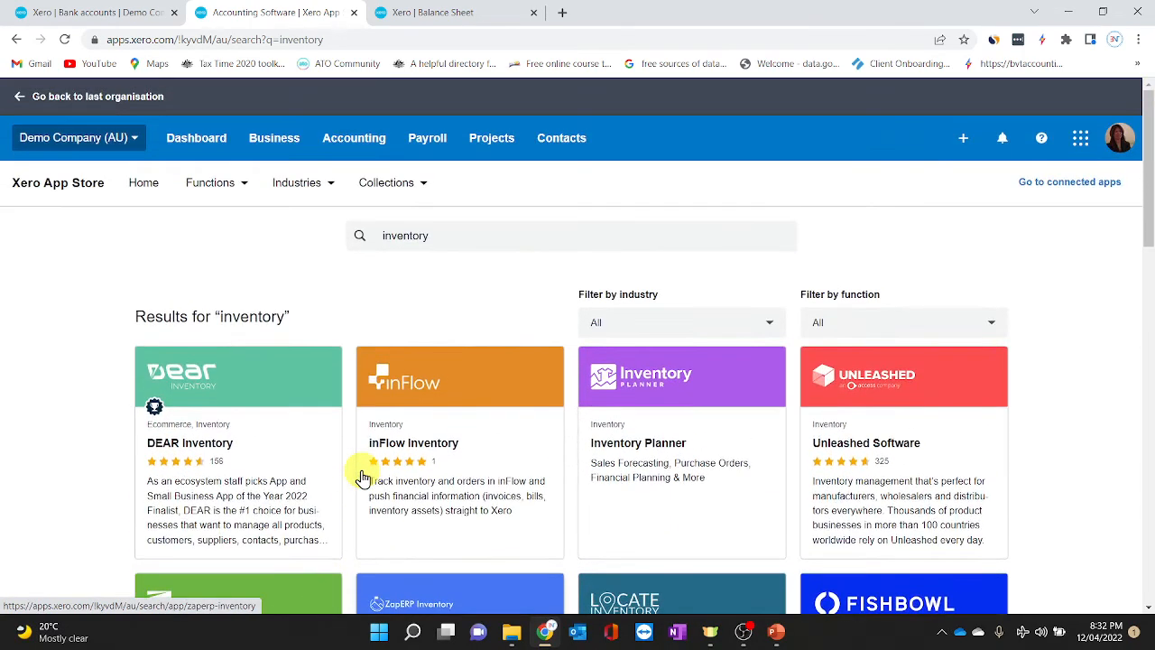
pyautogui.click(693, 388)
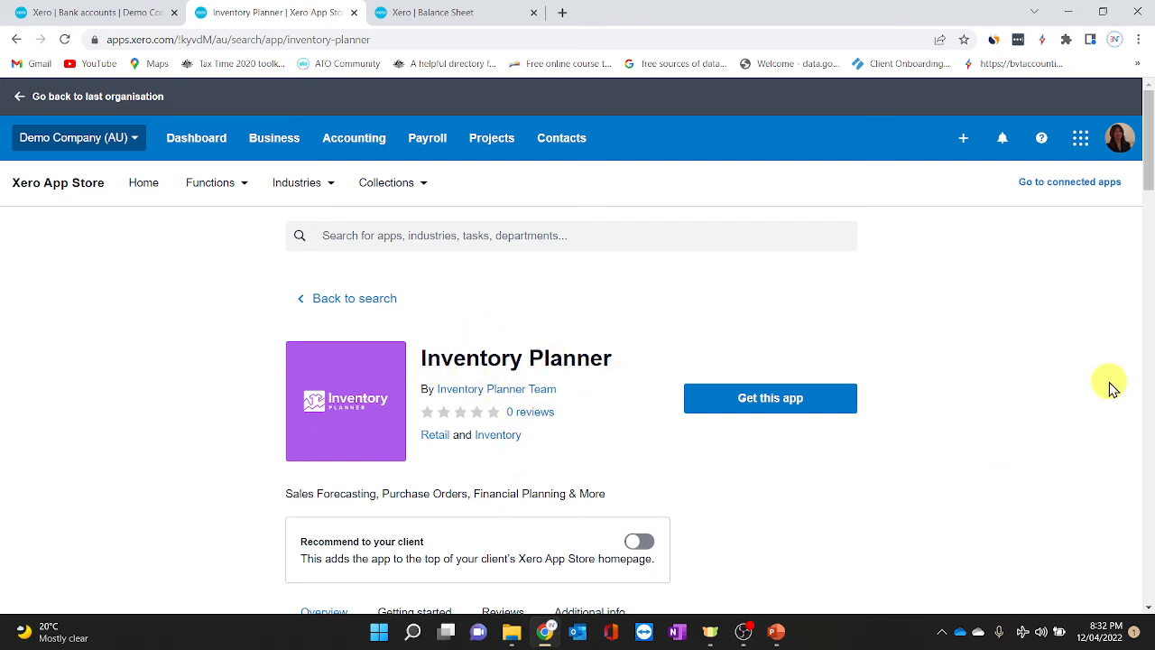
# - View the user profile options, return to the Dashboard and check the login history
pyautogui.click(1121, 145)
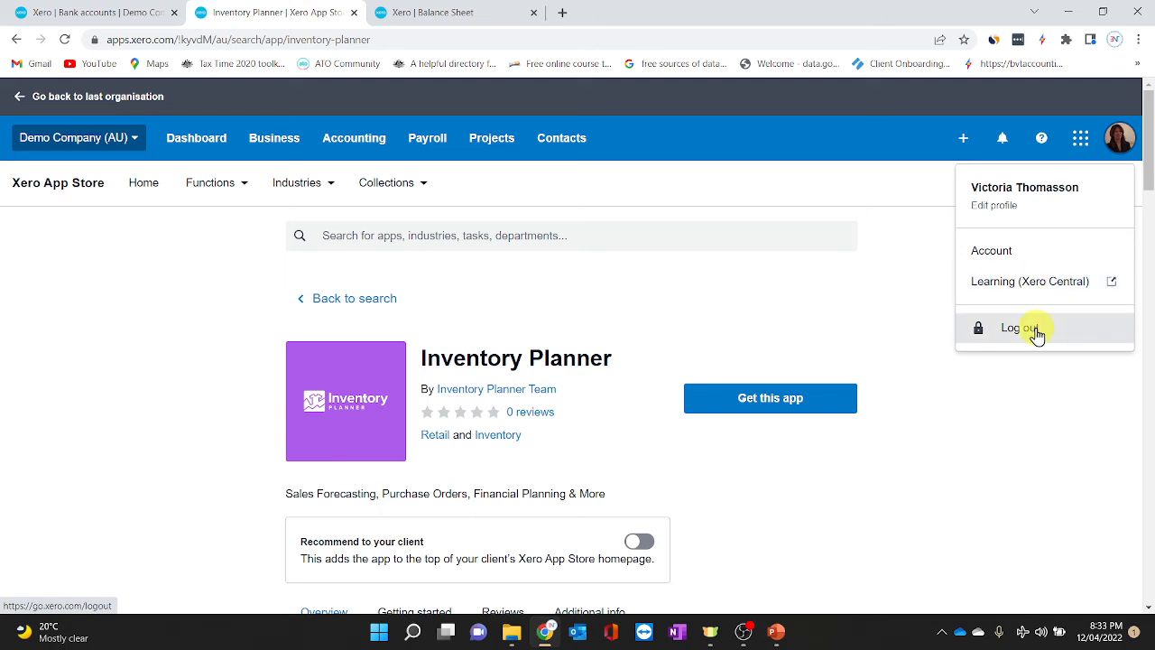
pyautogui.click(208, 147)
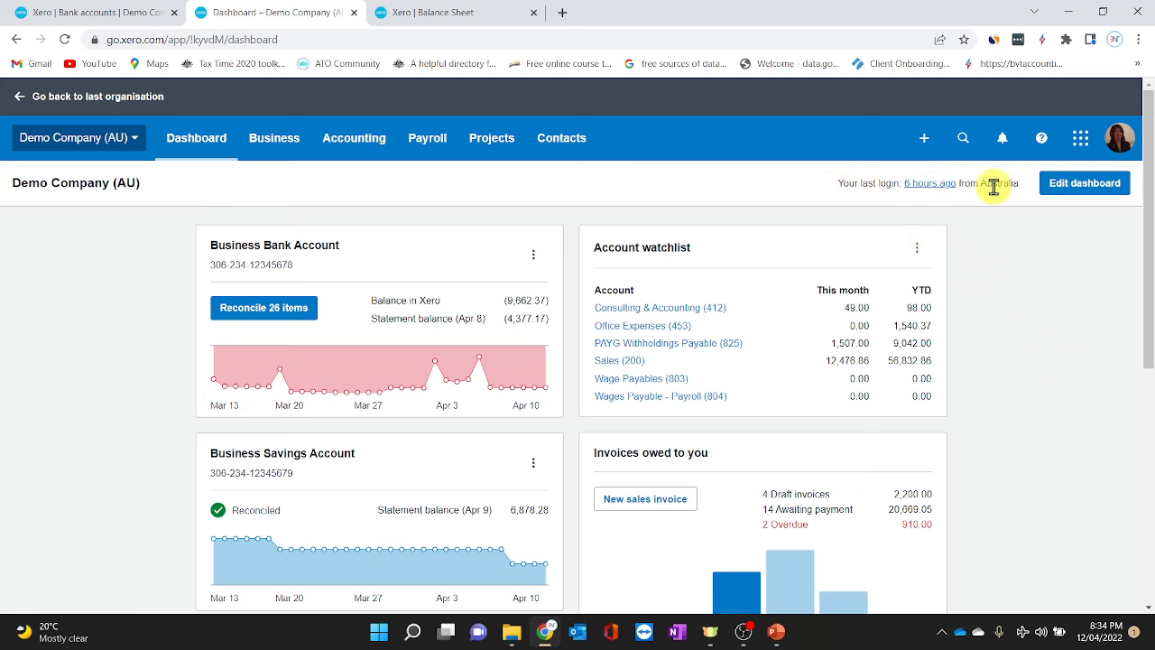
pyautogui.click(936, 190)
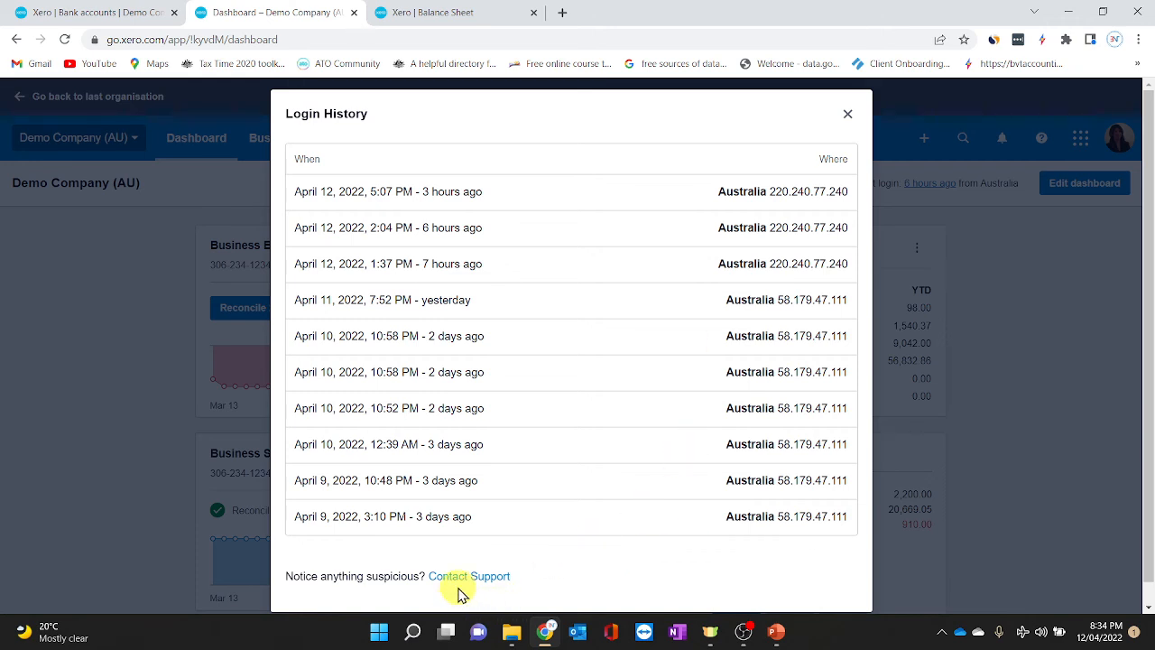
pyautogui.click(849, 117)
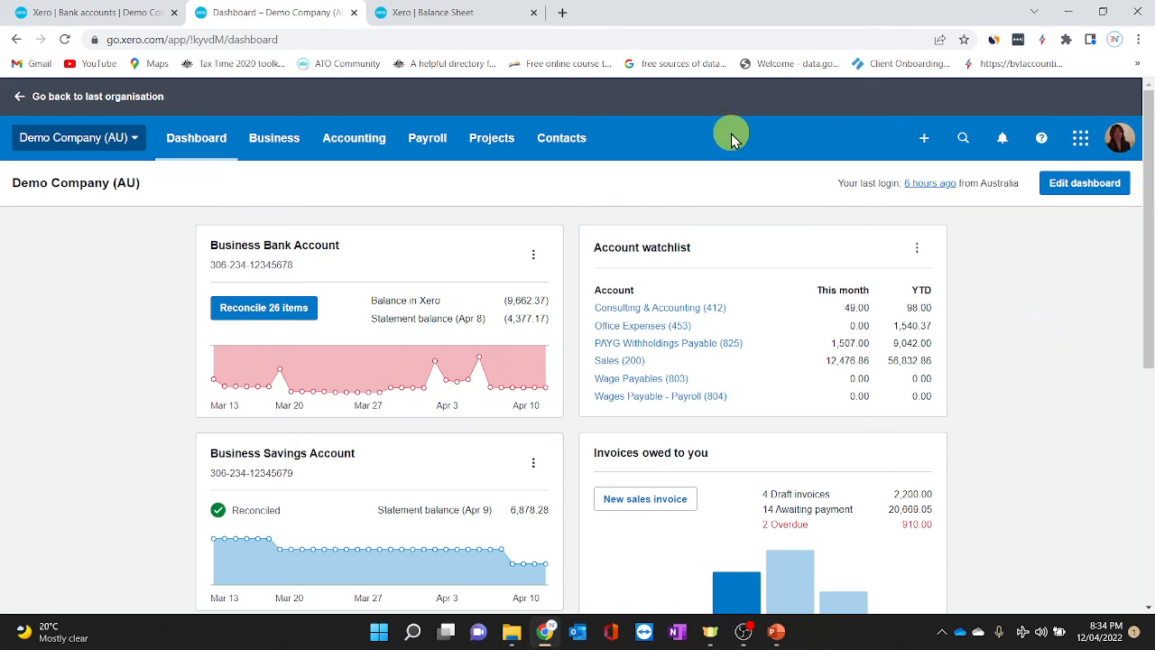
# - Open Demo Company's organisation settings, and check the practice exercises on the PowerPoint slide before returning to Xero
pyautogui.click(136, 145)
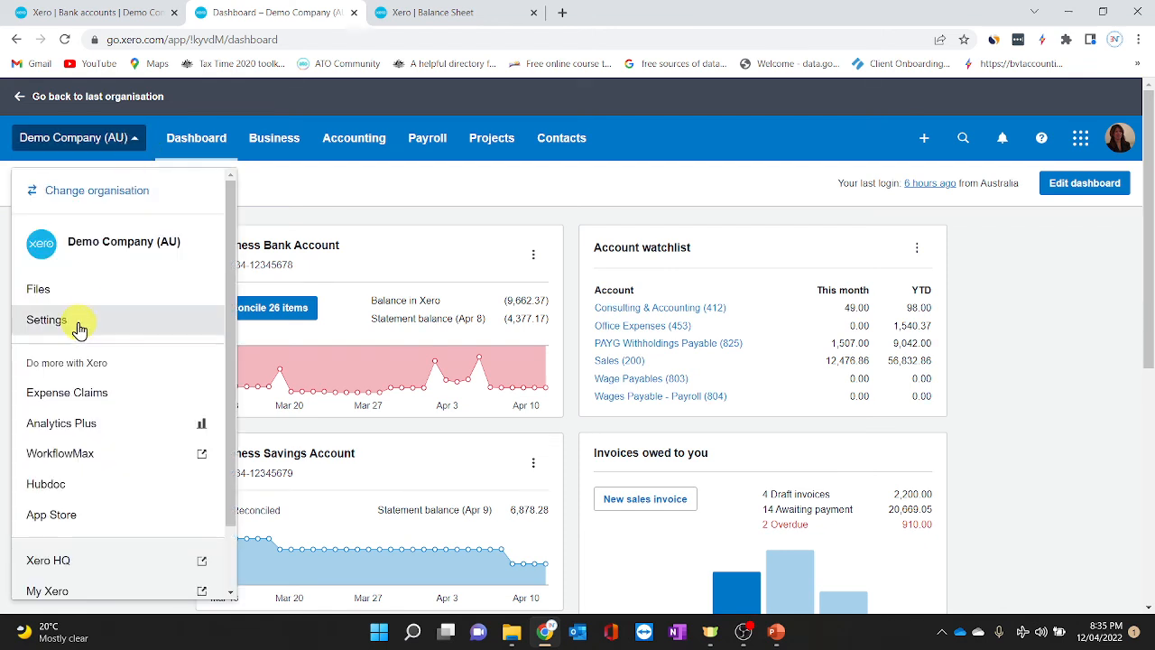
pyautogui.click(50, 320)
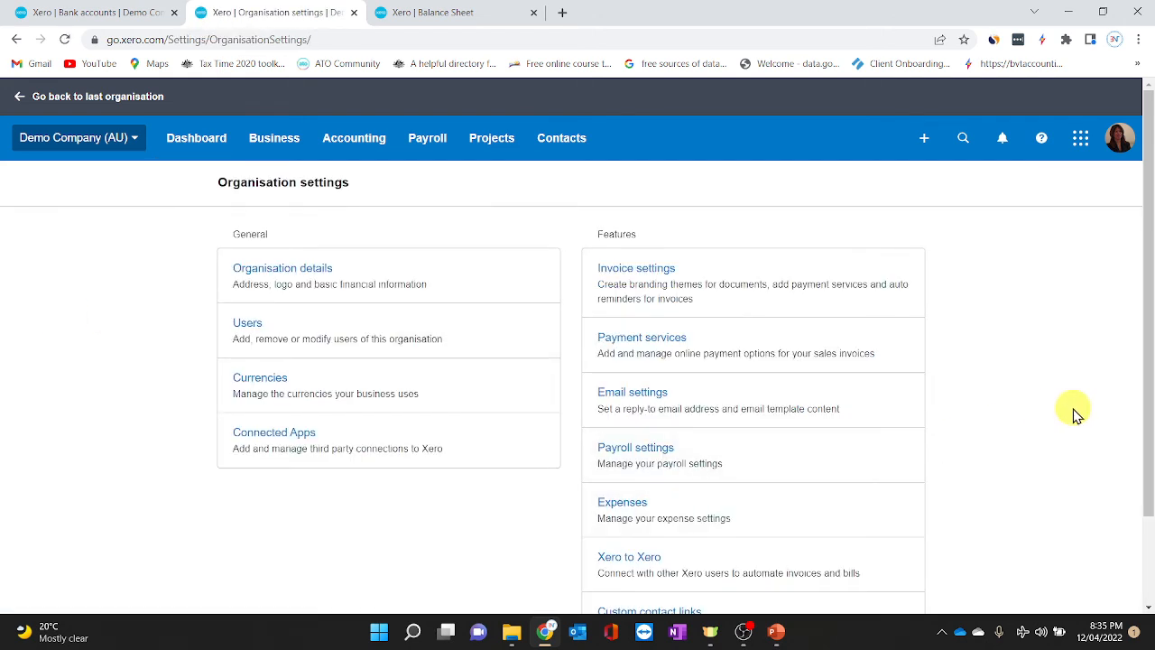
pyautogui.click(778, 632)
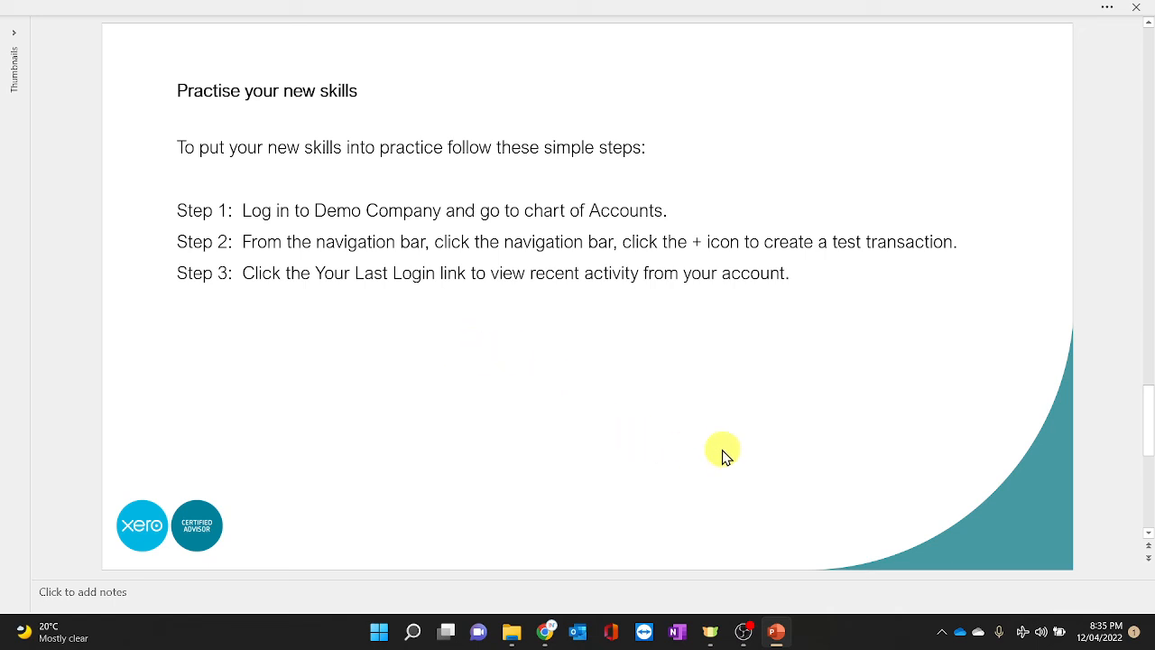
pyautogui.click(549, 634)
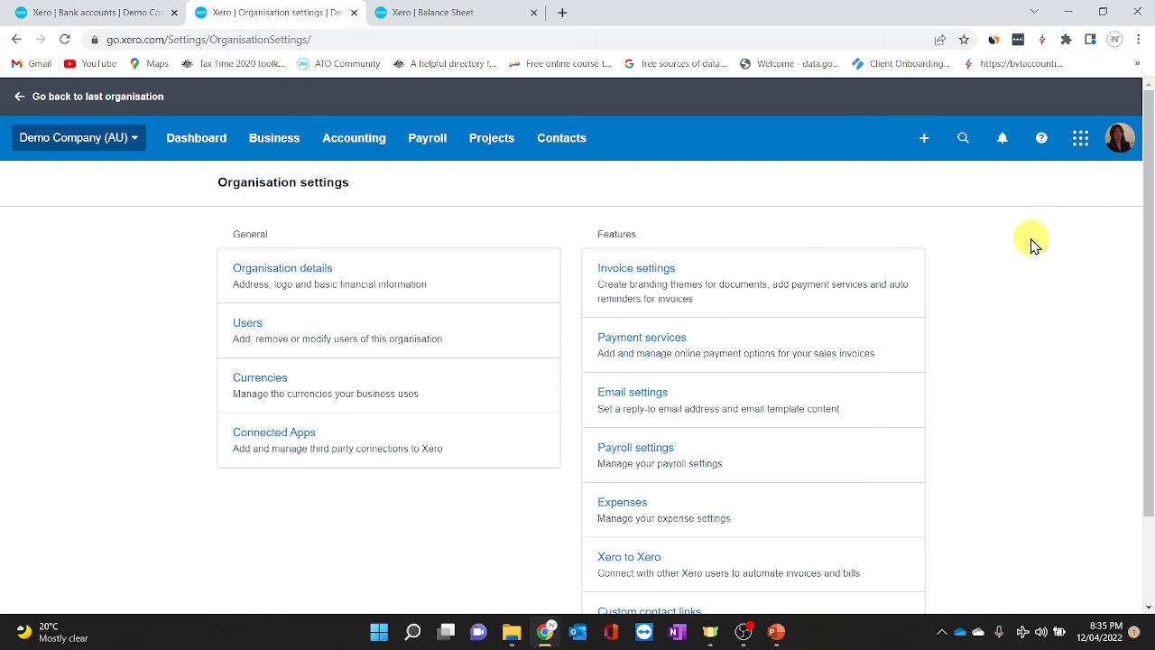
# - Check the Xero search feature and look through the Accounting options for Chart of accounts
pyautogui.click(965, 140)
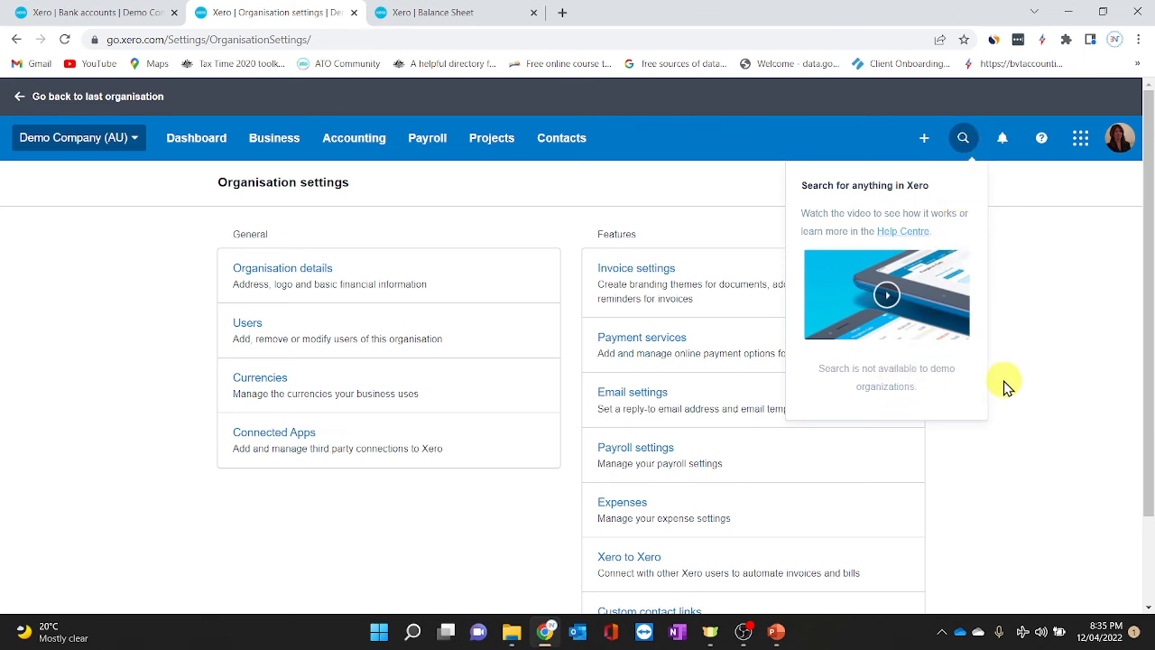
pyautogui.click(370, 147)
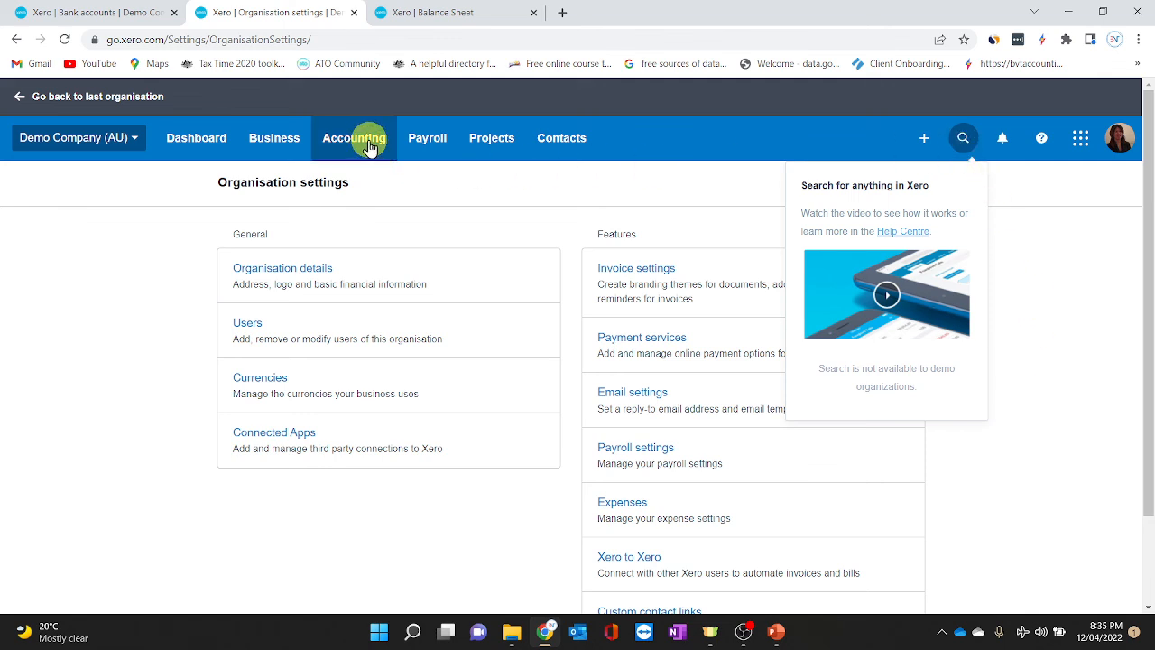
pyautogui.click(370, 147)
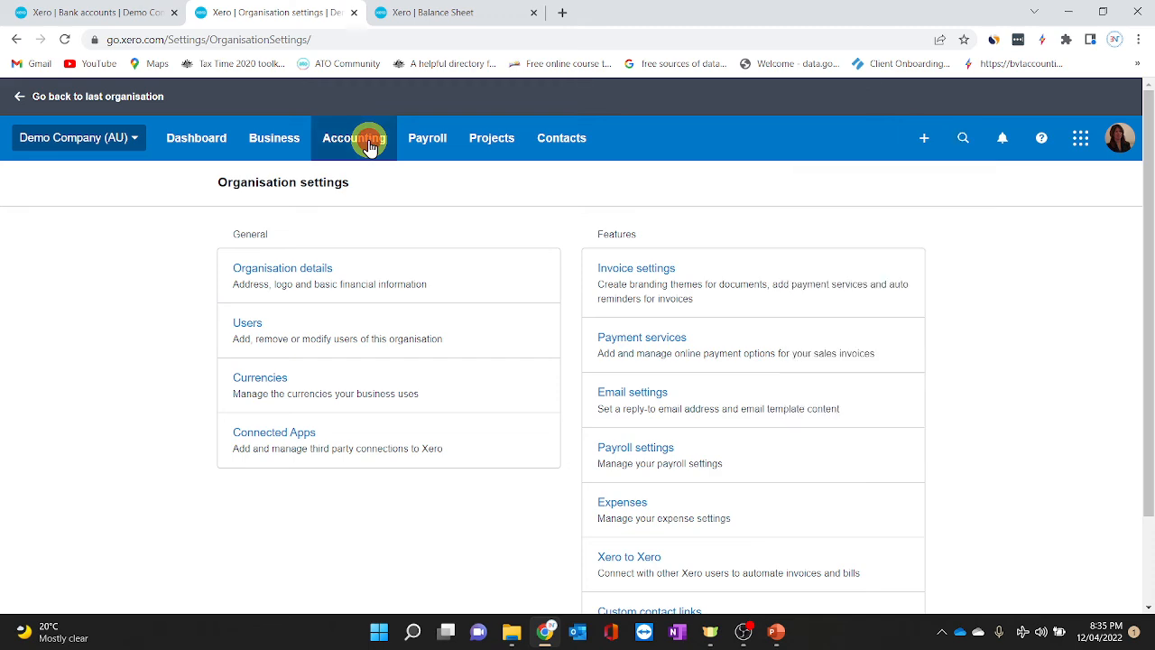
pyautogui.scroll(-2, 406, 501)
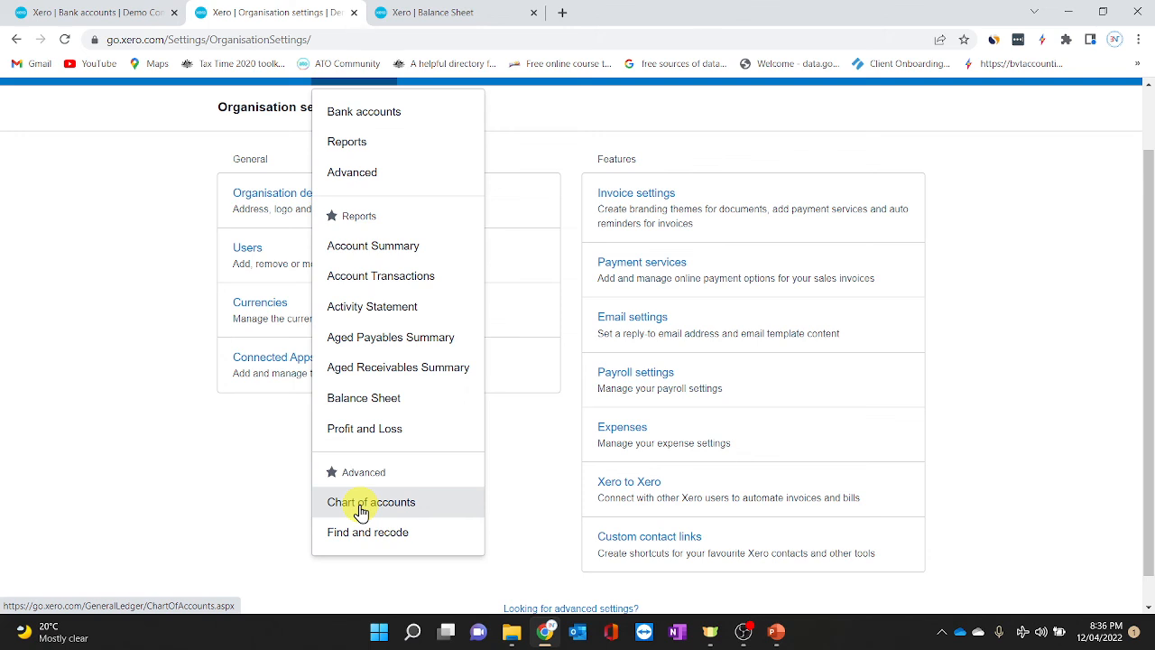
pyautogui.scroll(2, 361, 509)
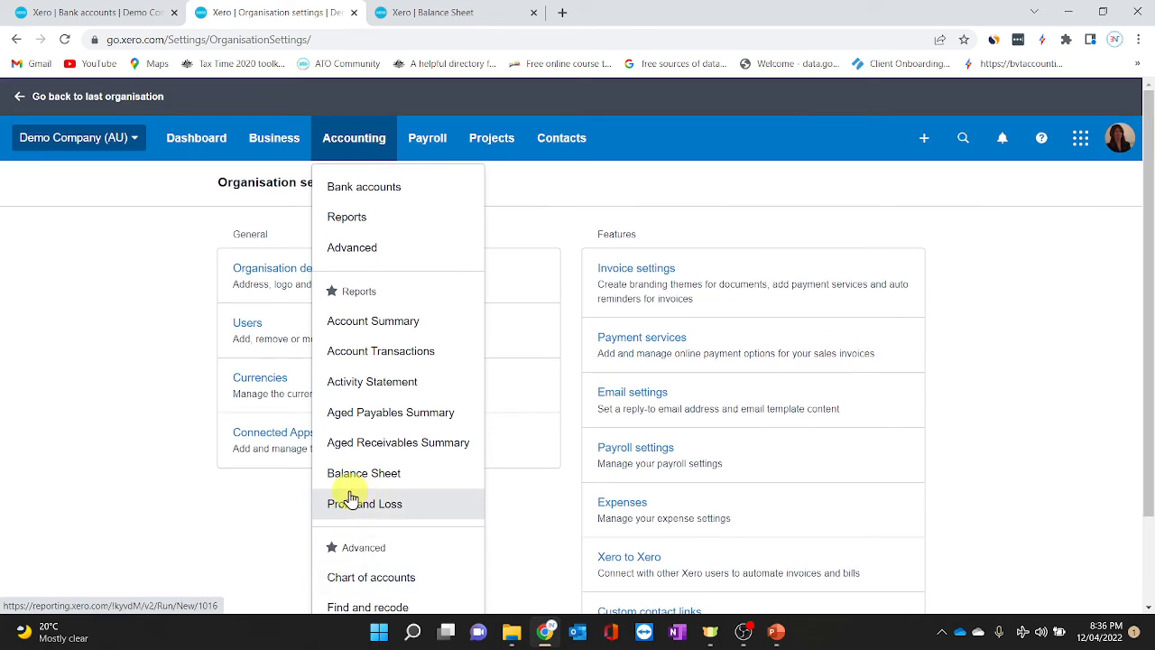
# - Open the Advanced accounting page through the organisation settings and locate Chart of accounts
pyautogui.click(139, 150)
pyautogui.click(58, 321)
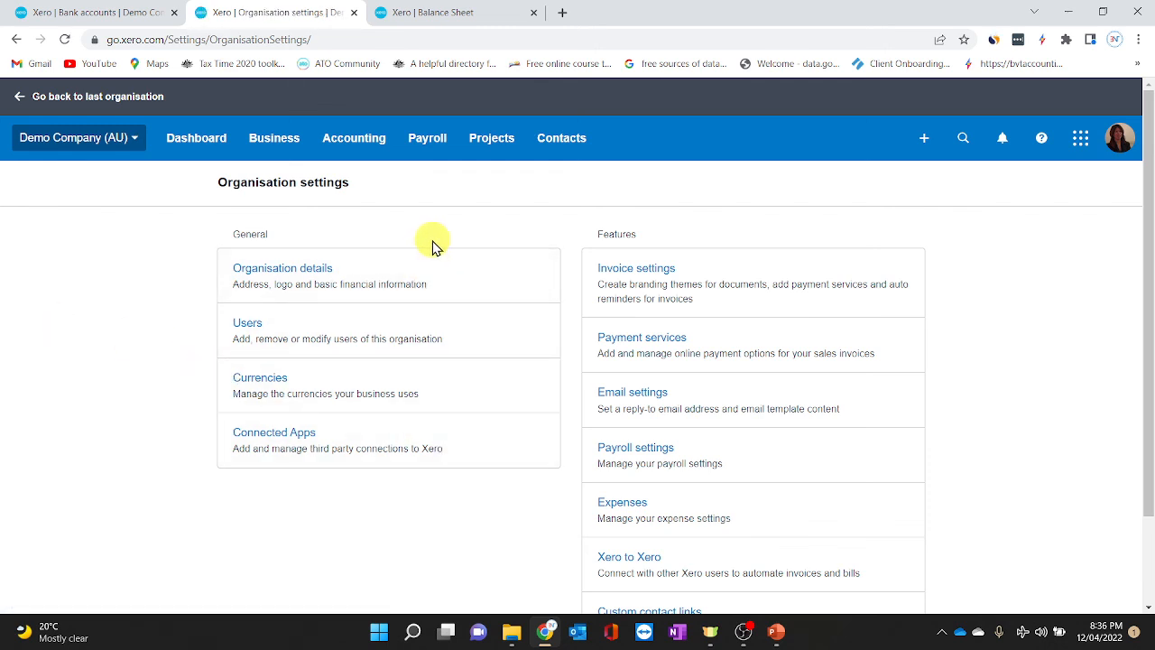
pyautogui.scroll(-2, 407, 420)
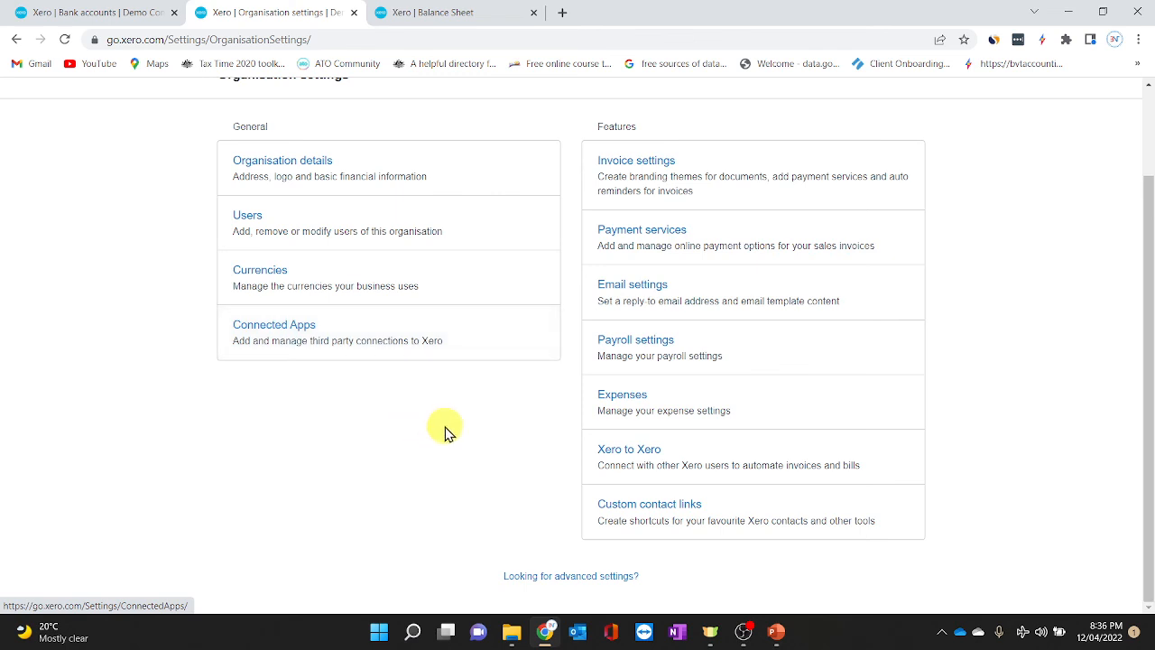
pyautogui.click(562, 585)
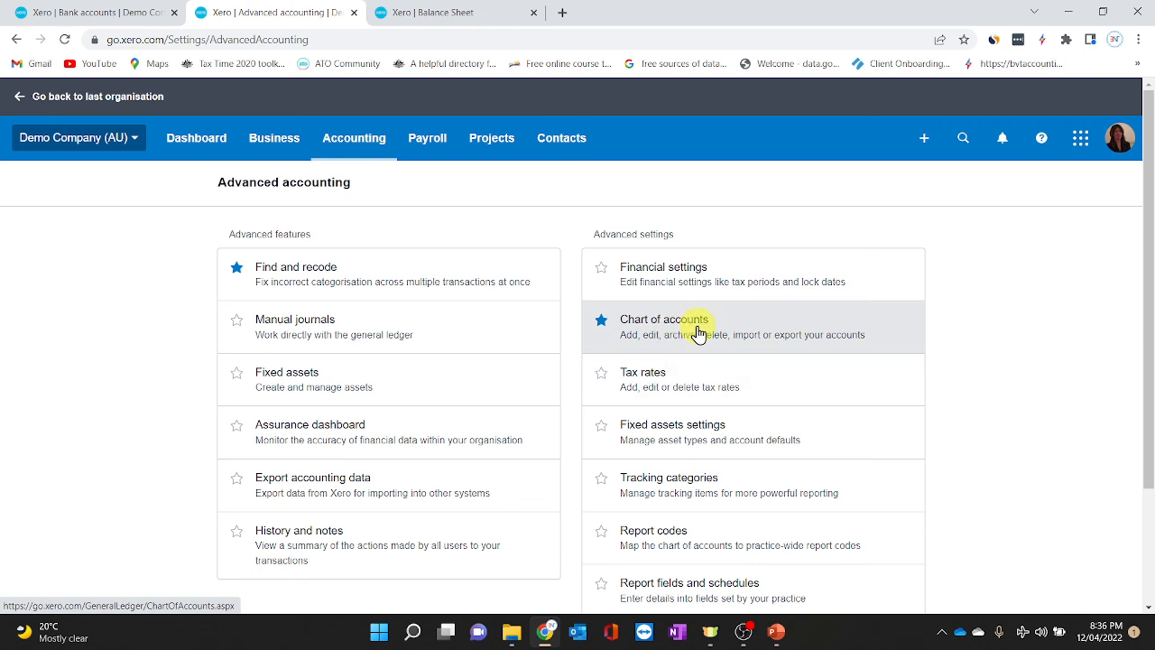
# - Switch to PowerPoint to reread the practice step about creating a test transaction, and return to Xero
pyautogui.click(777, 632)
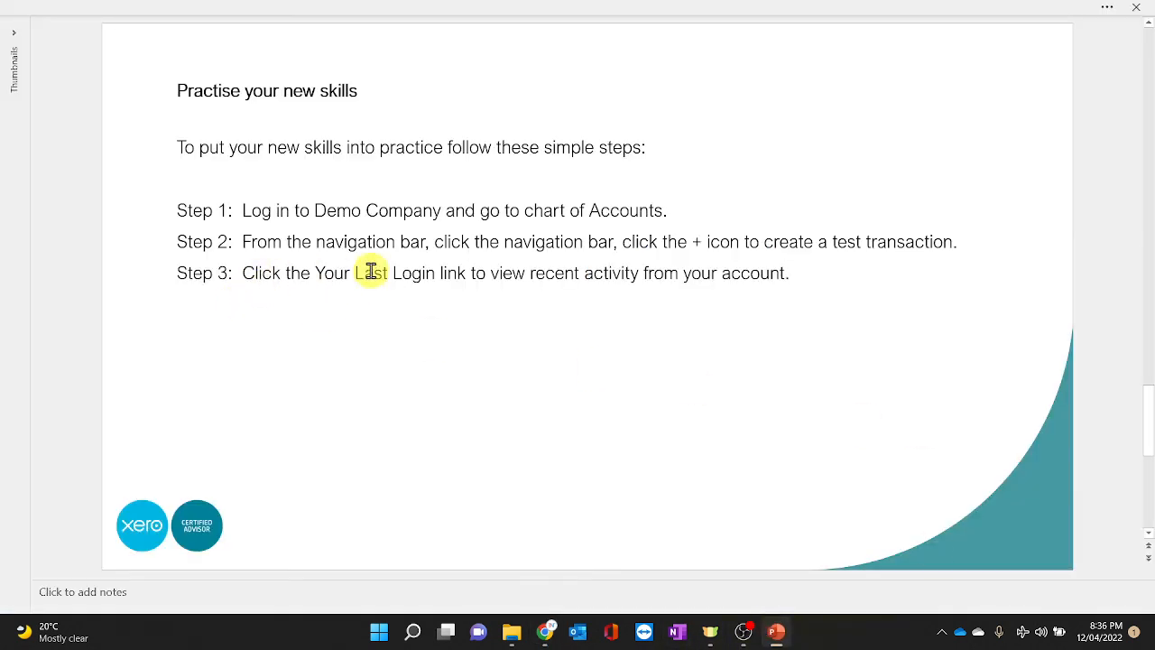
pyautogui.click(1140, 352)
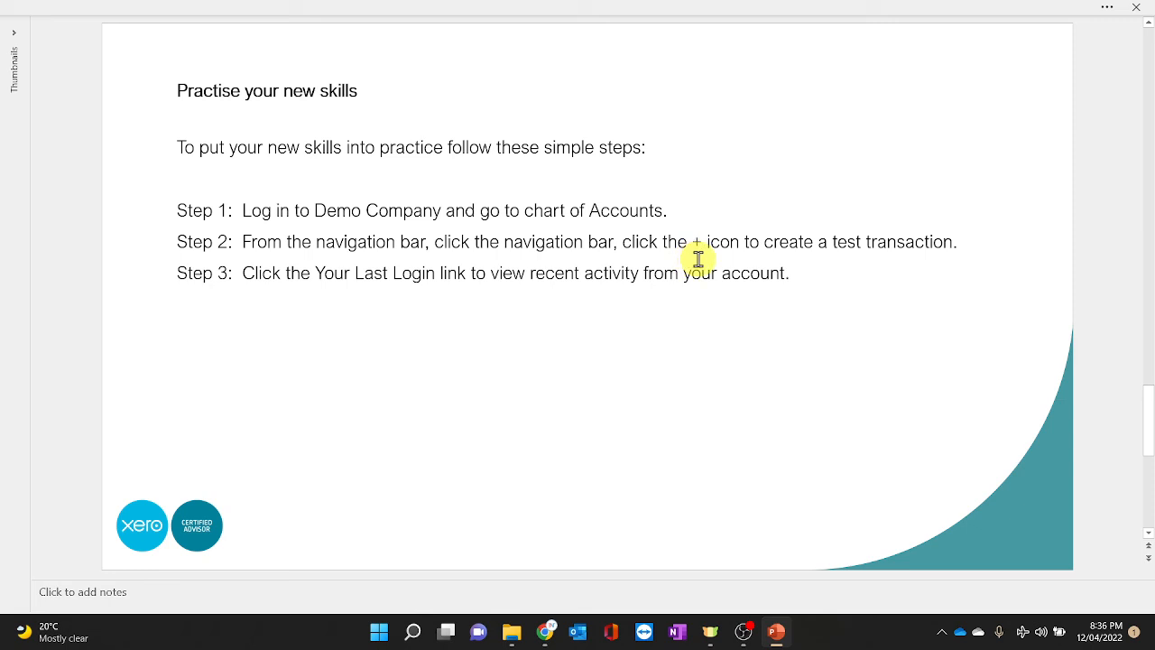
pyautogui.click(544, 634)
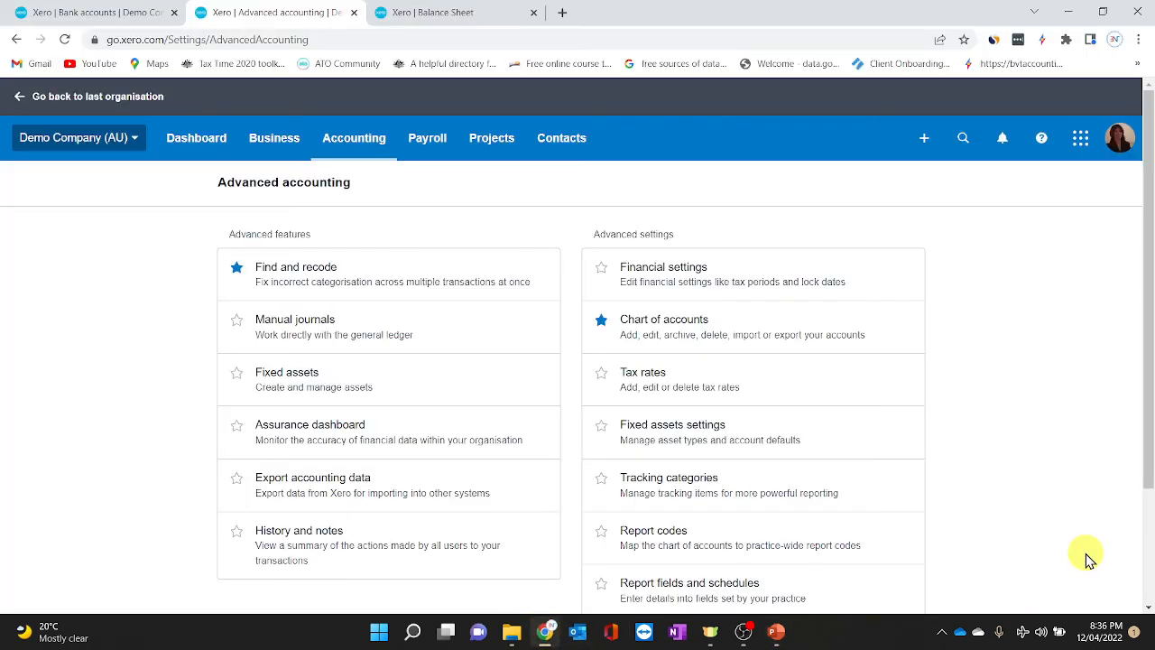
# - Create a new invoice for Ridgeway University with the Standard branding theme
pyautogui.click(925, 145)
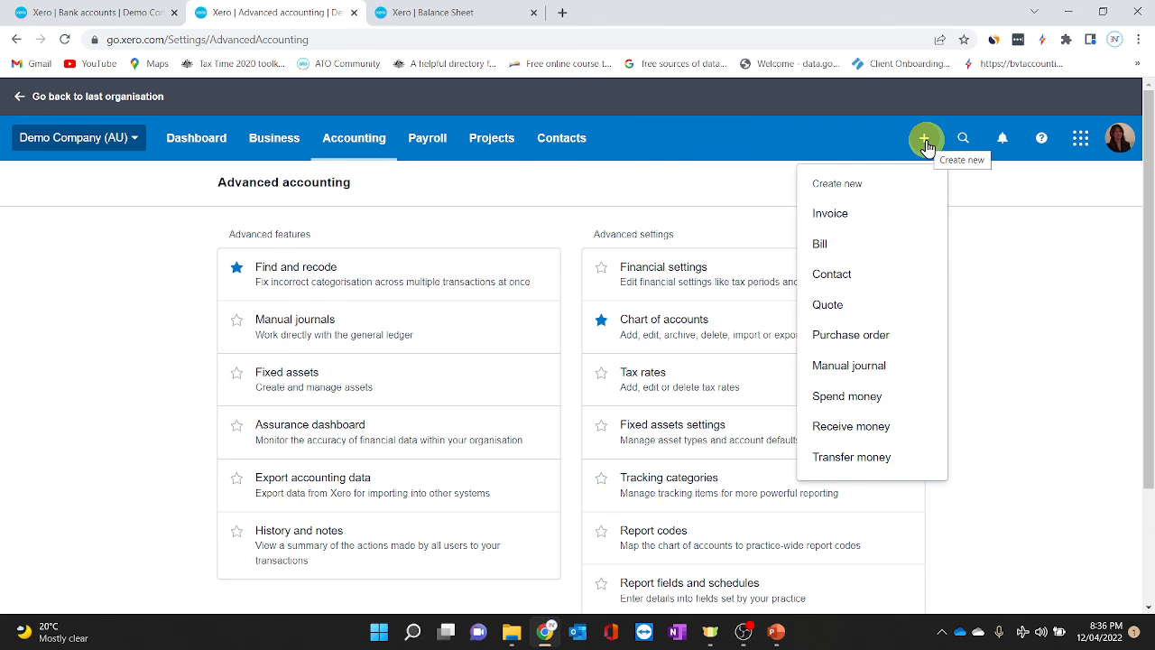
pyautogui.click(840, 217)
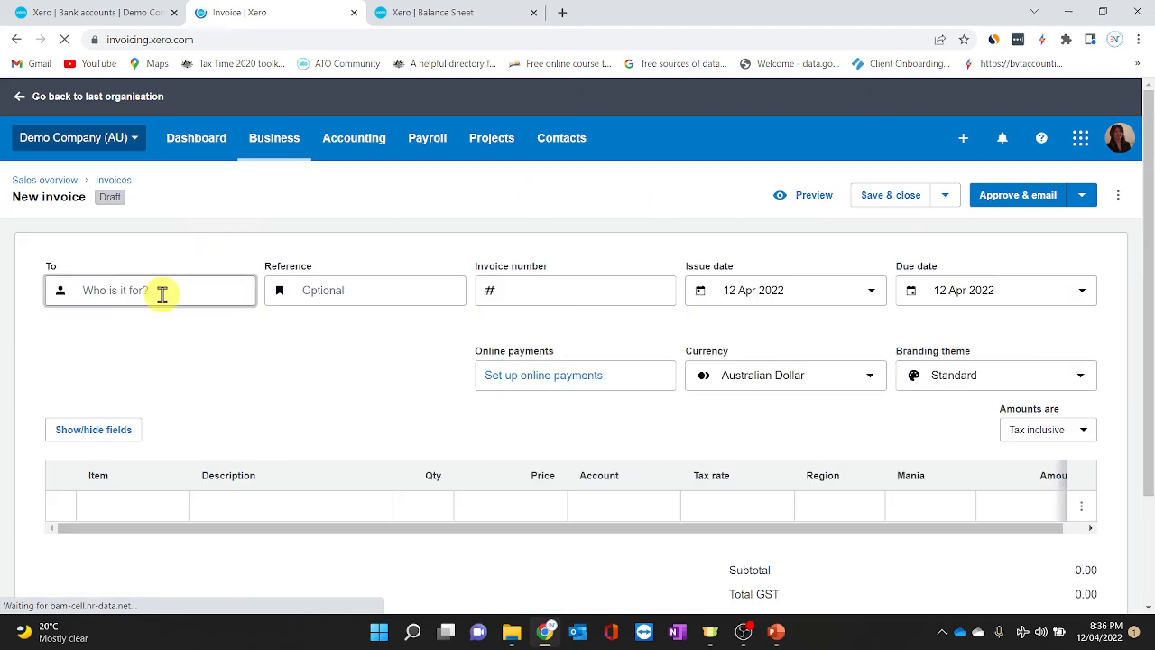
pyautogui.click(166, 291)
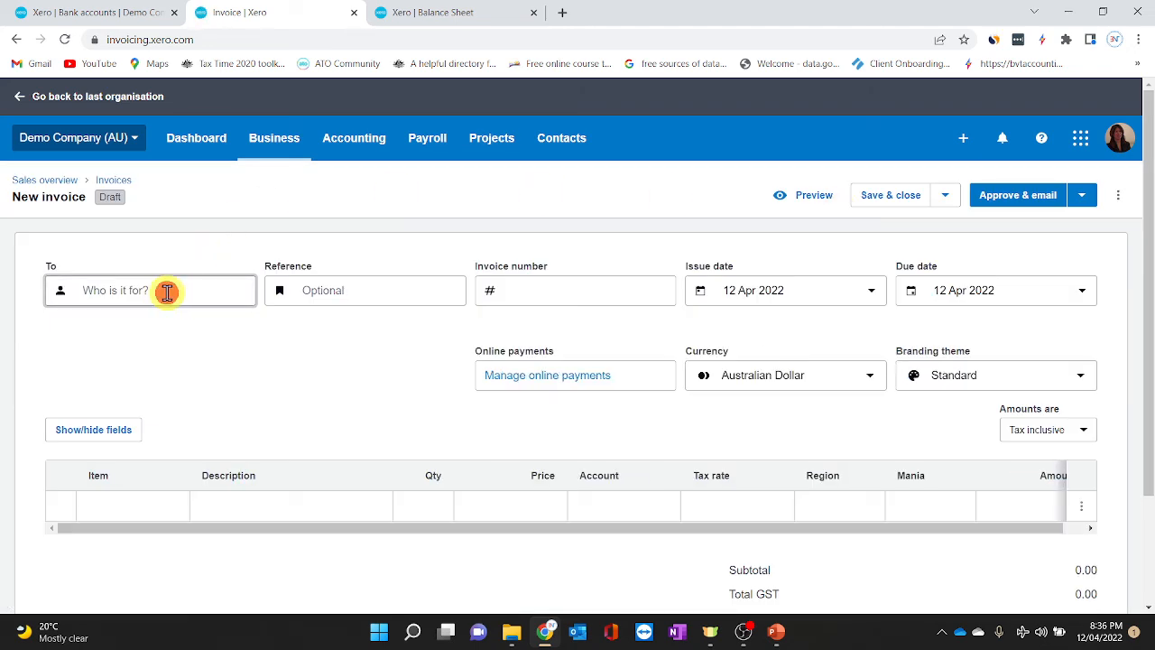
pyautogui.write('a')
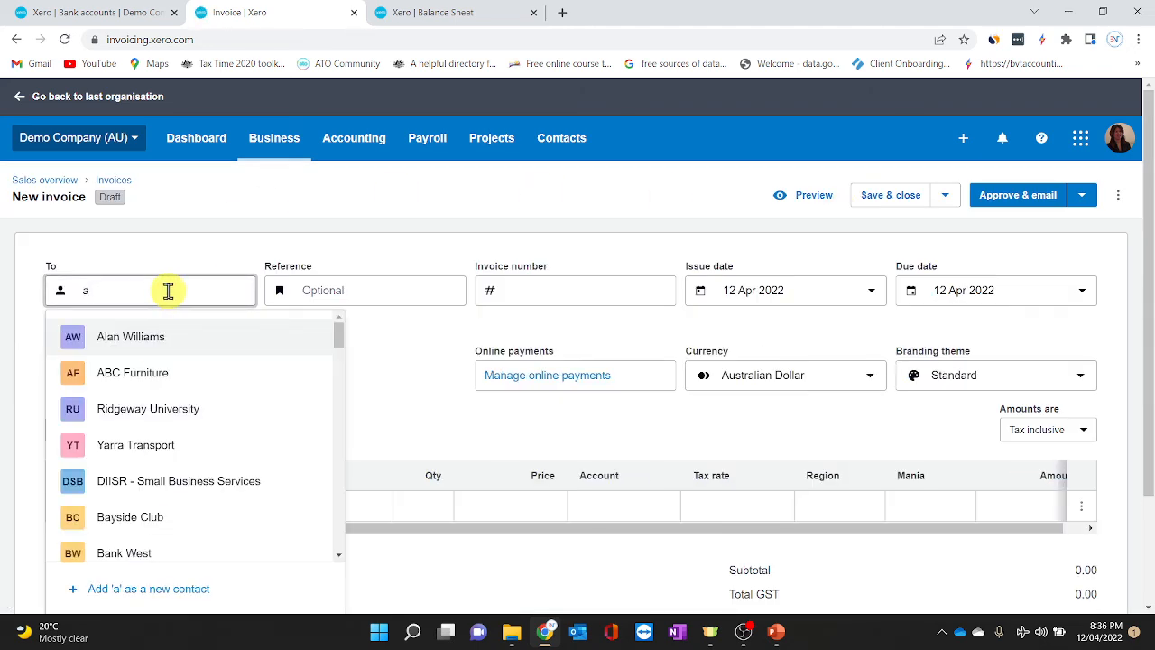
pyautogui.click(155, 417)
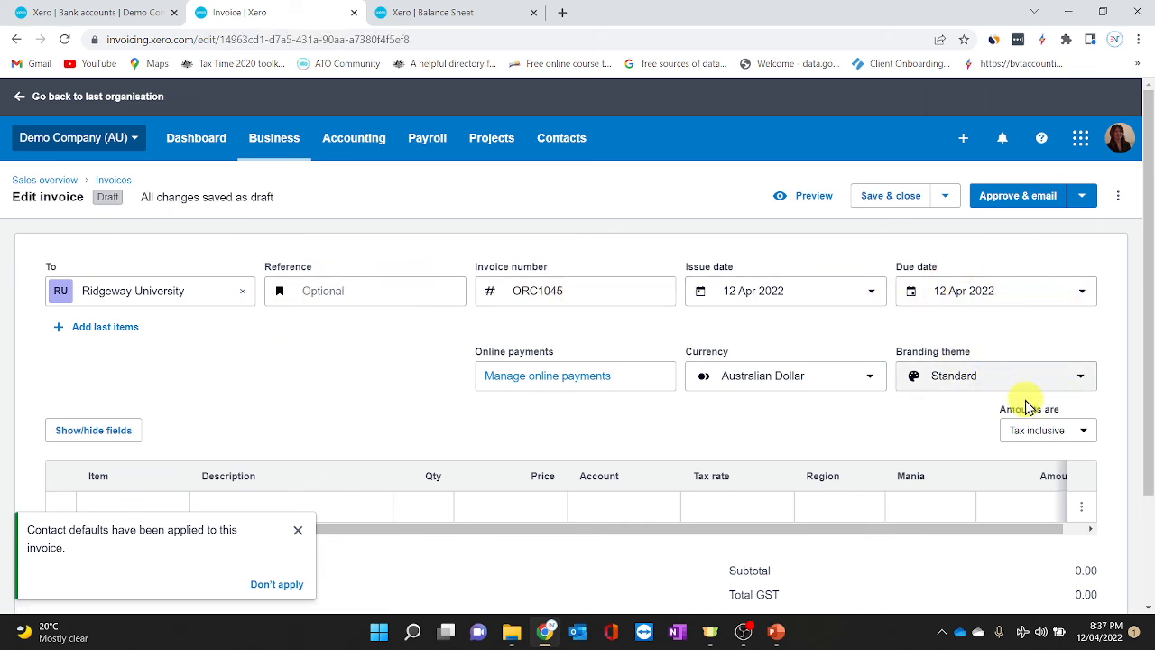
pyautogui.click(1080, 380)
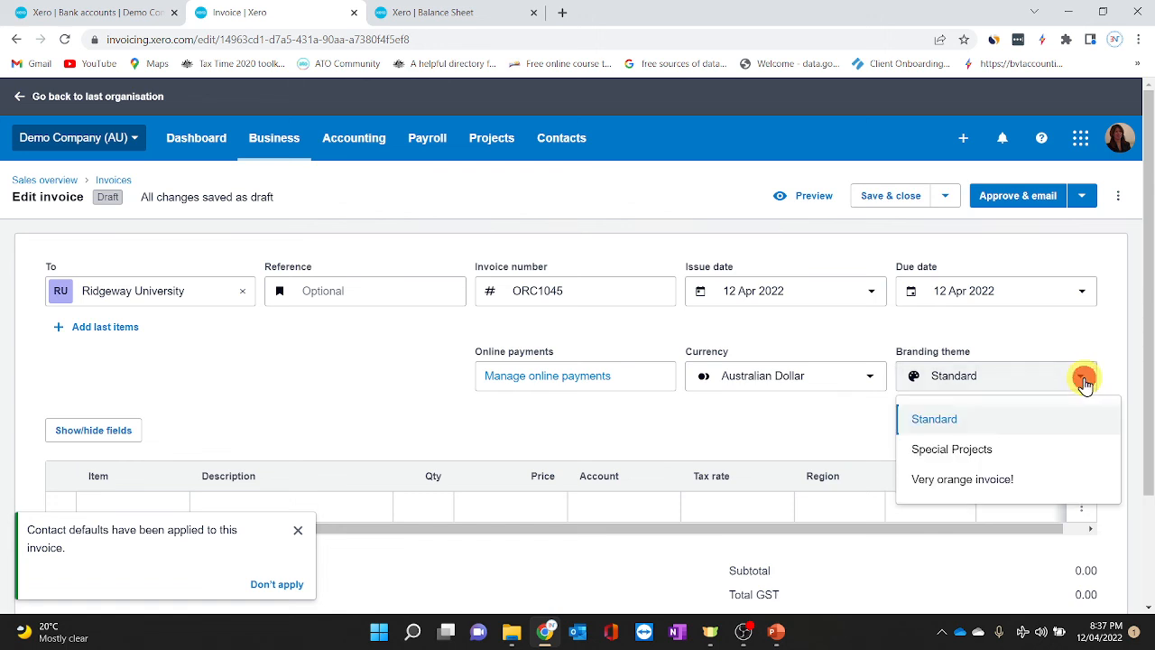
pyautogui.click(1023, 430)
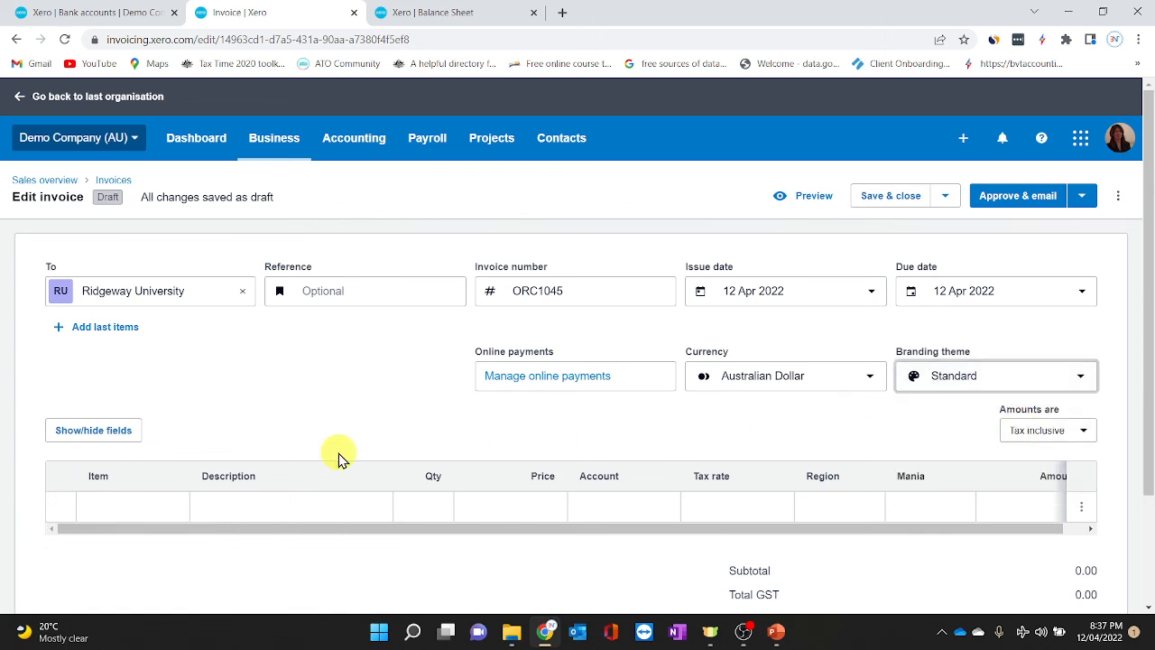
# - Add the item "Development work - per hour rate" to the invoice with a quantity of 10
pyautogui.click(124, 507)
pyautogui.scroll(-1, 286, 244)
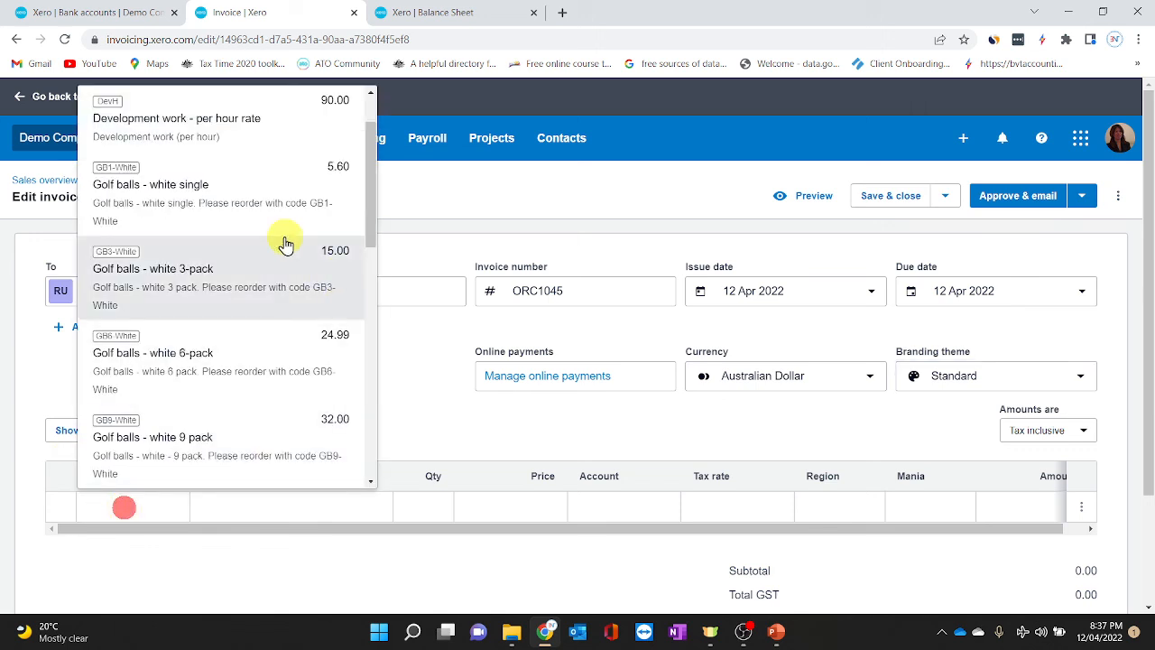
pyautogui.click(180, 127)
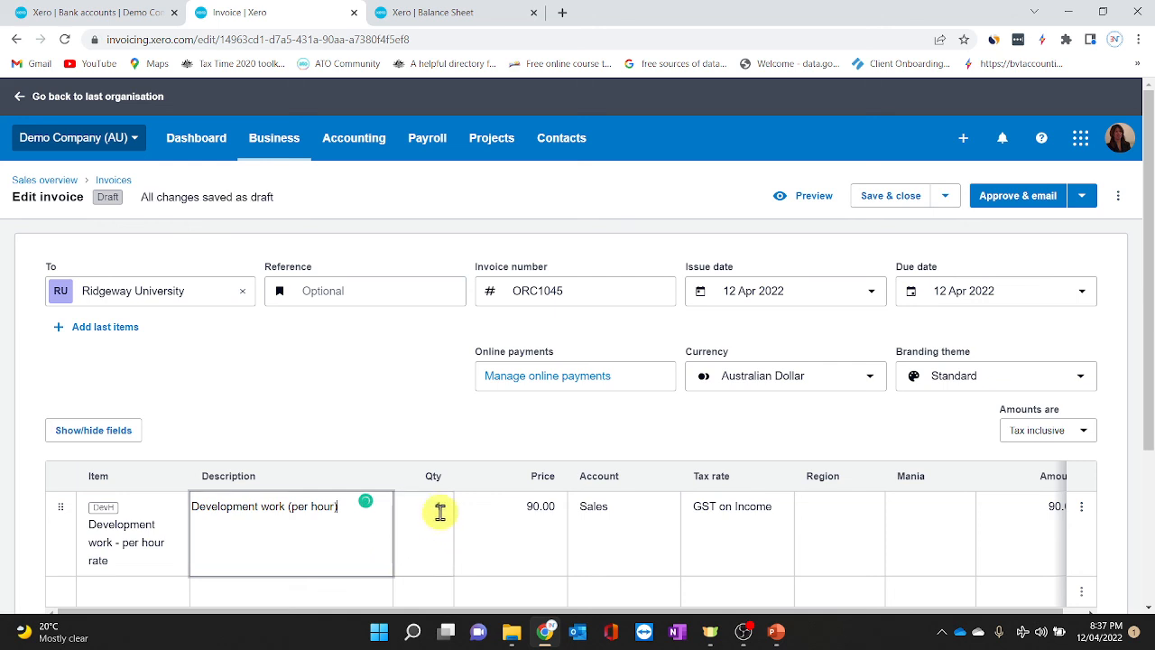
pyautogui.click(438, 519)
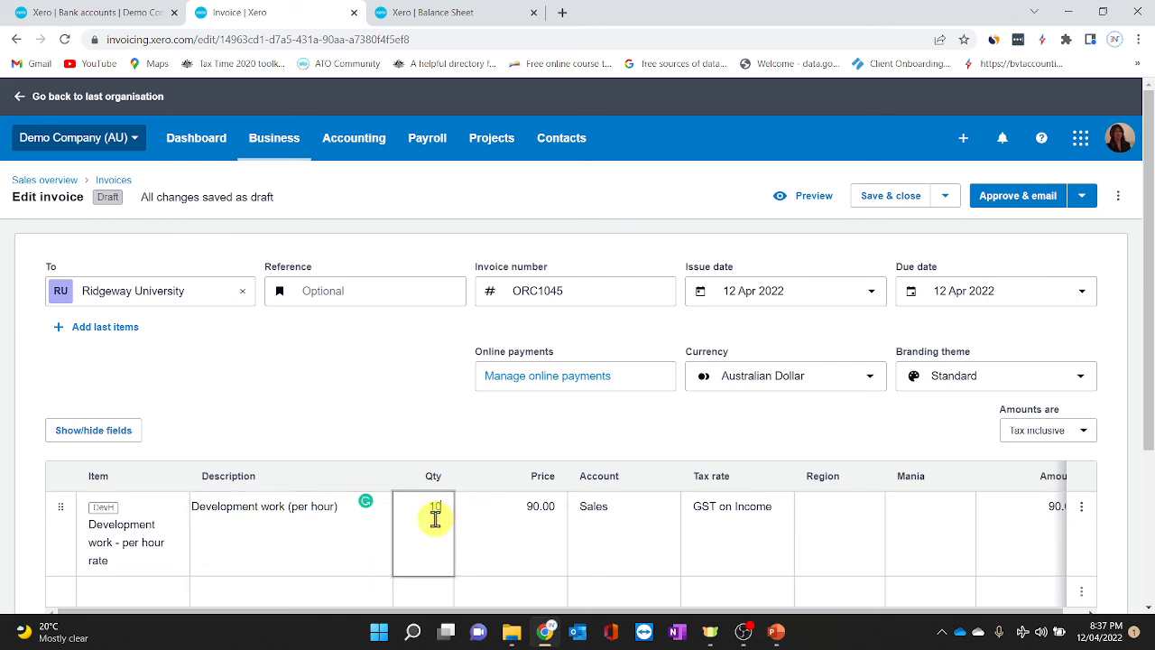
pyautogui.press('Tab')
# - Review the invoice's GST and total, and approve the invoice without emailing it
pyautogui.scroll(-2, 864, 448)
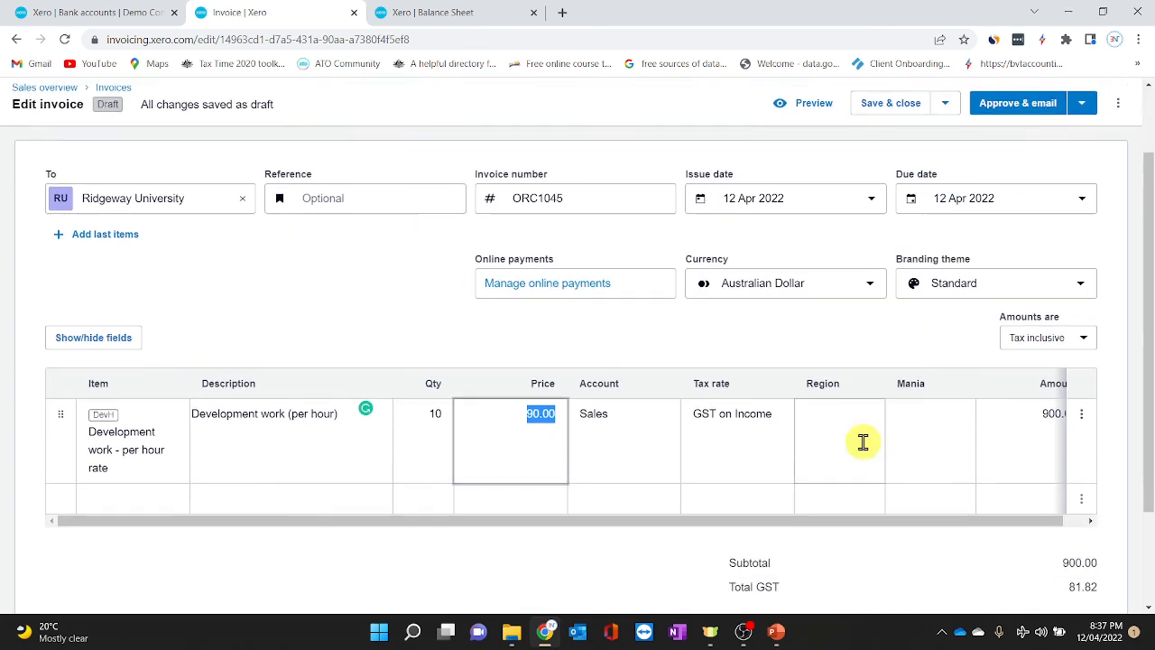
pyautogui.scroll(2, 865, 449)
pyautogui.scroll(-2, 865, 449)
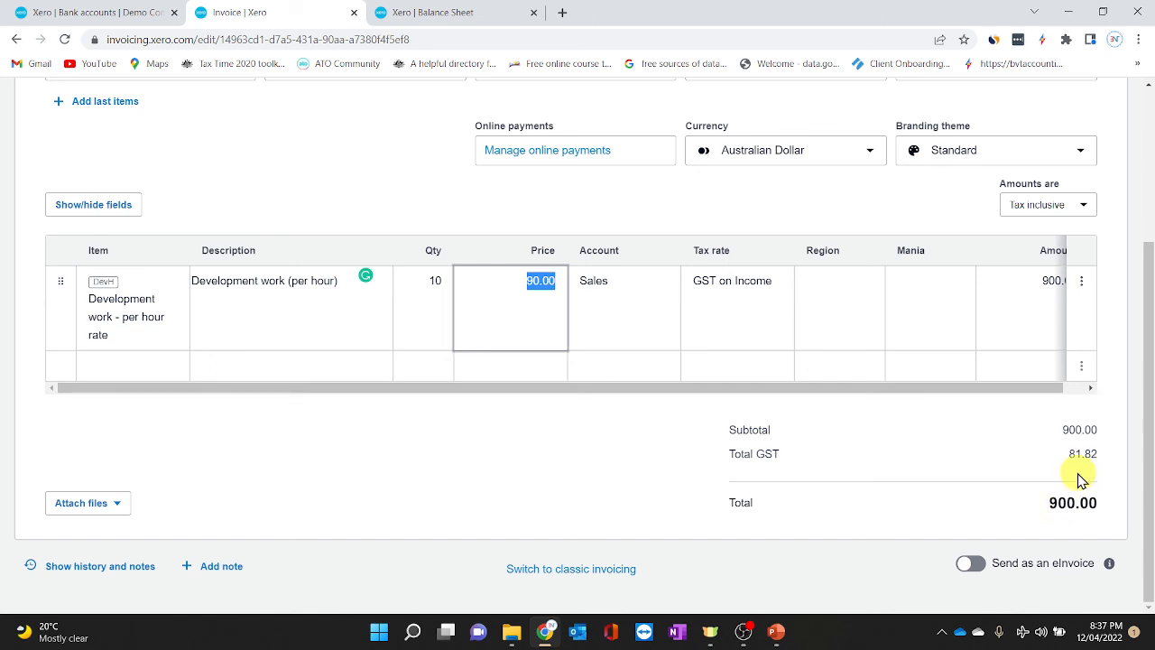
pyautogui.scroll(2, 1083, 476)
pyautogui.click(1084, 200)
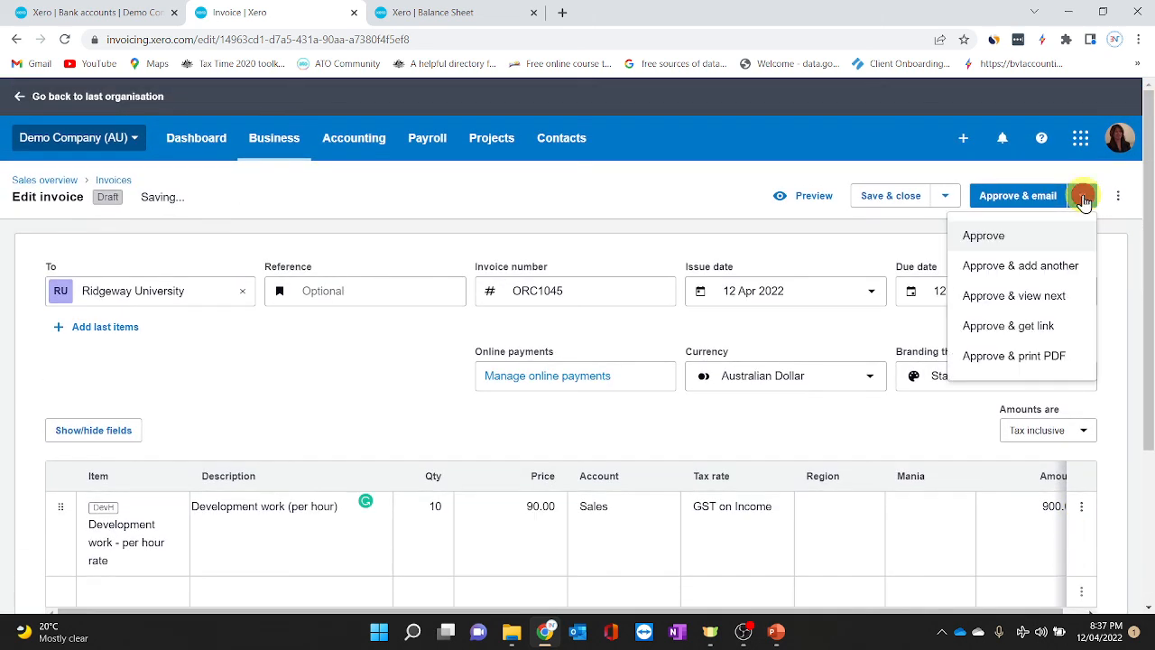
pyautogui.click(1009, 236)
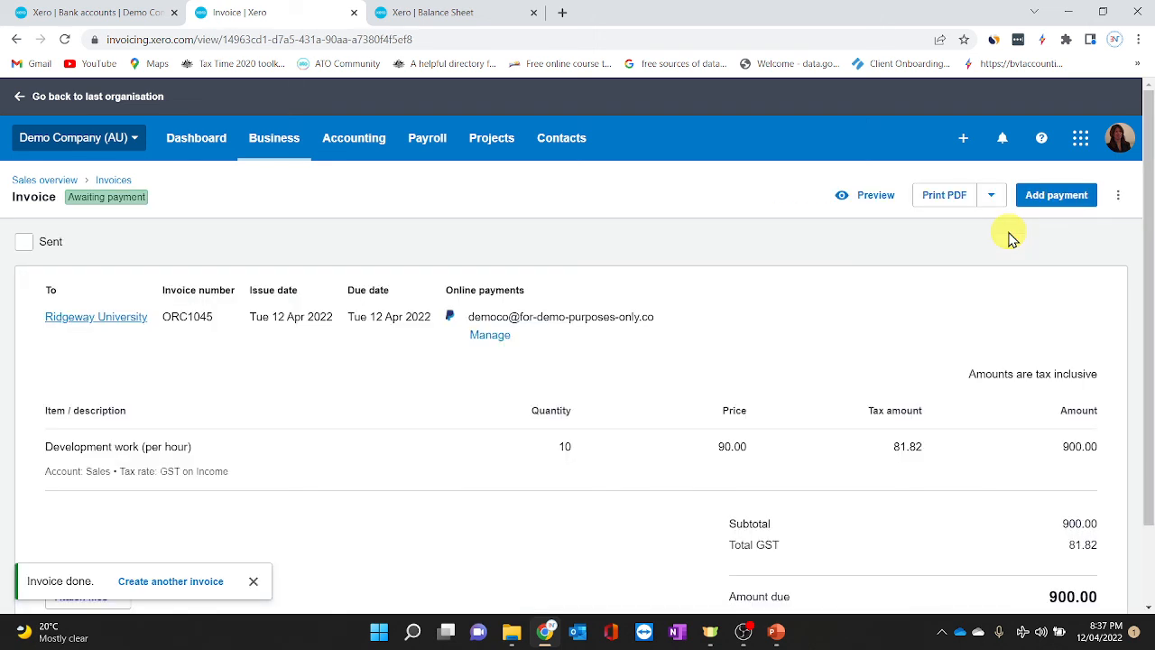
# - Open the approved invoice as a PDF and review it down to the payment advice
pyautogui.click(944, 195)
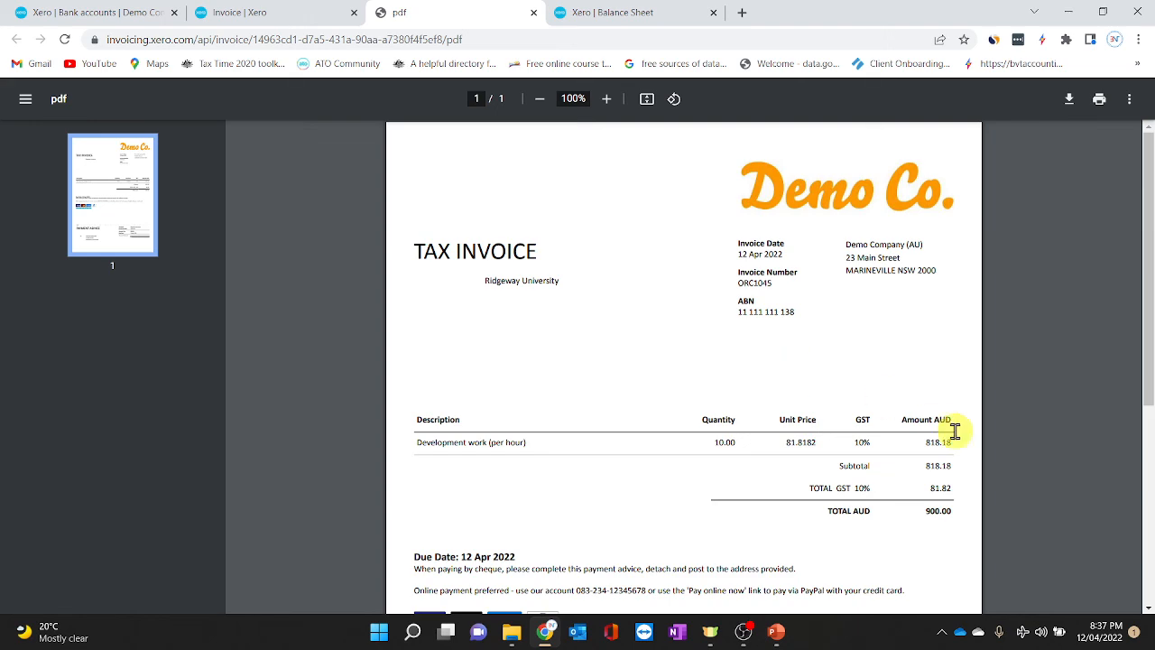
pyautogui.scroll(-3, 955, 431)
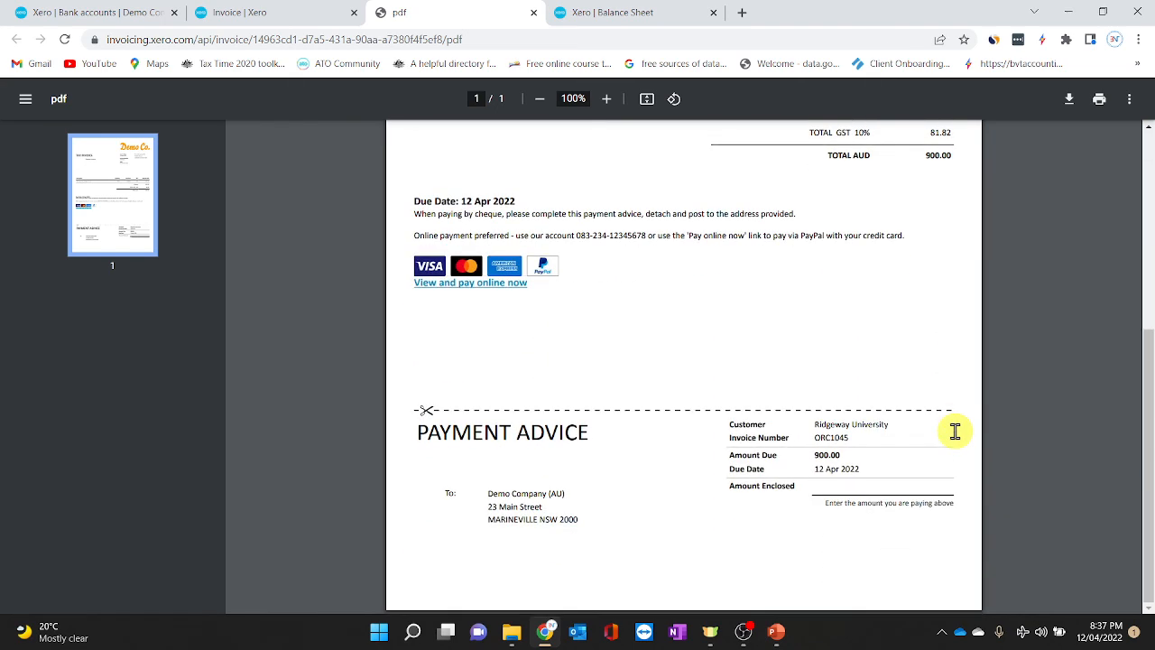
pyautogui.scroll(10, 955, 432)
# - Review the Create new and Business options on the Bank accounts page, and switch to the practice slide in PowerPoint
pyautogui.click(98, 14)
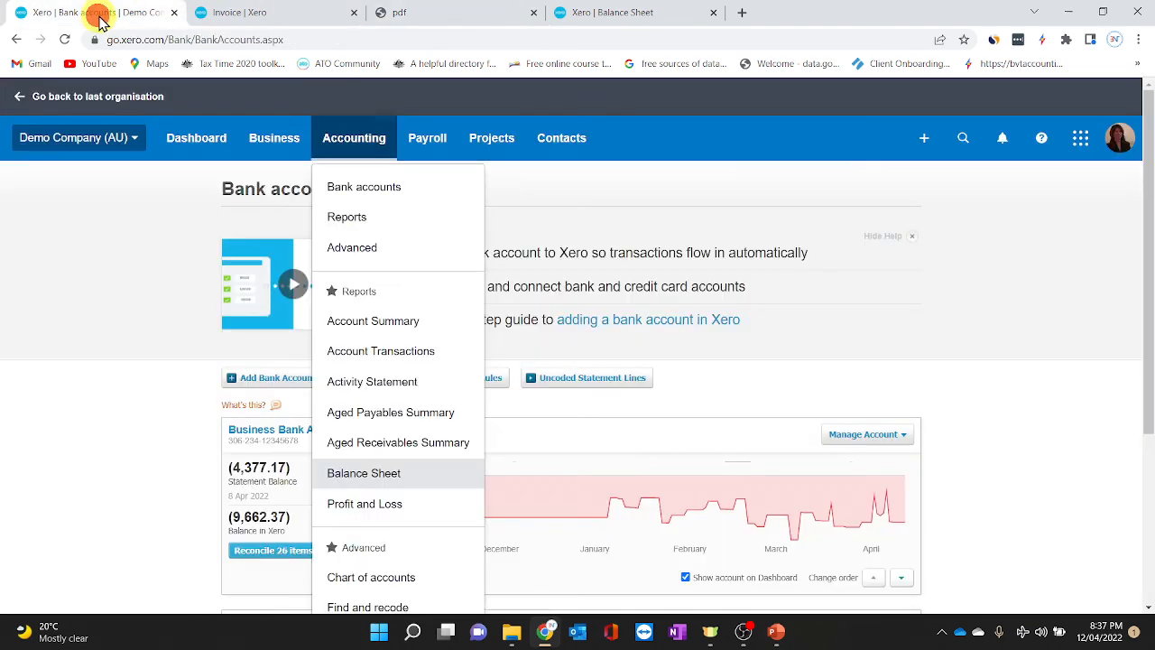
pyautogui.click(920, 143)
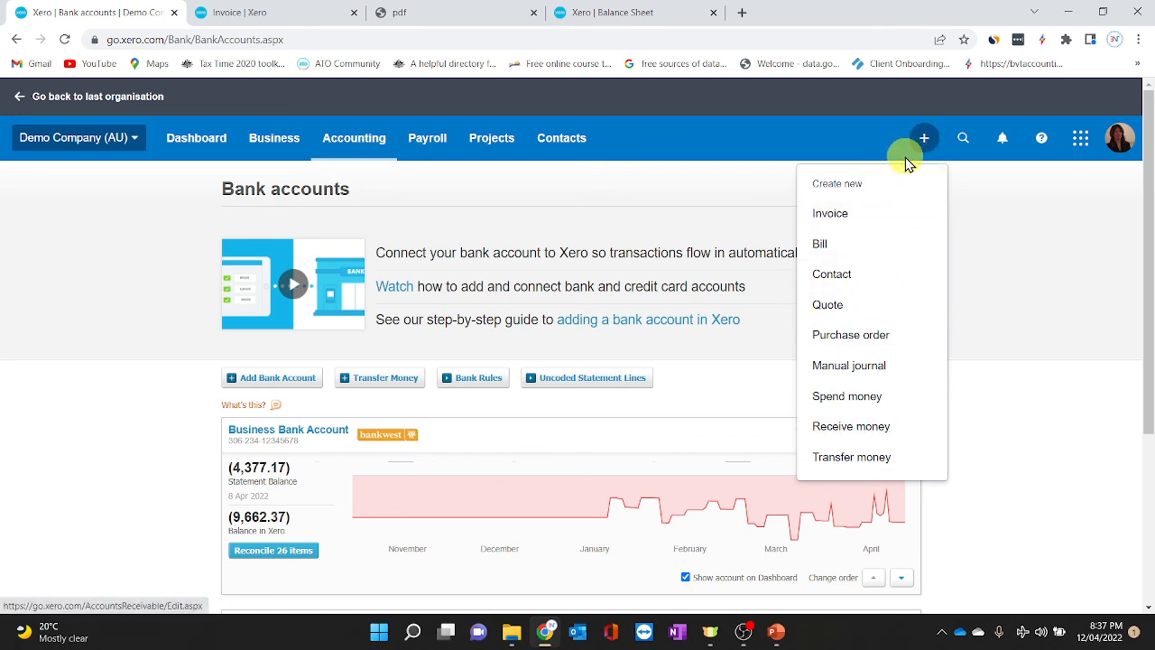
pyautogui.click(271, 147)
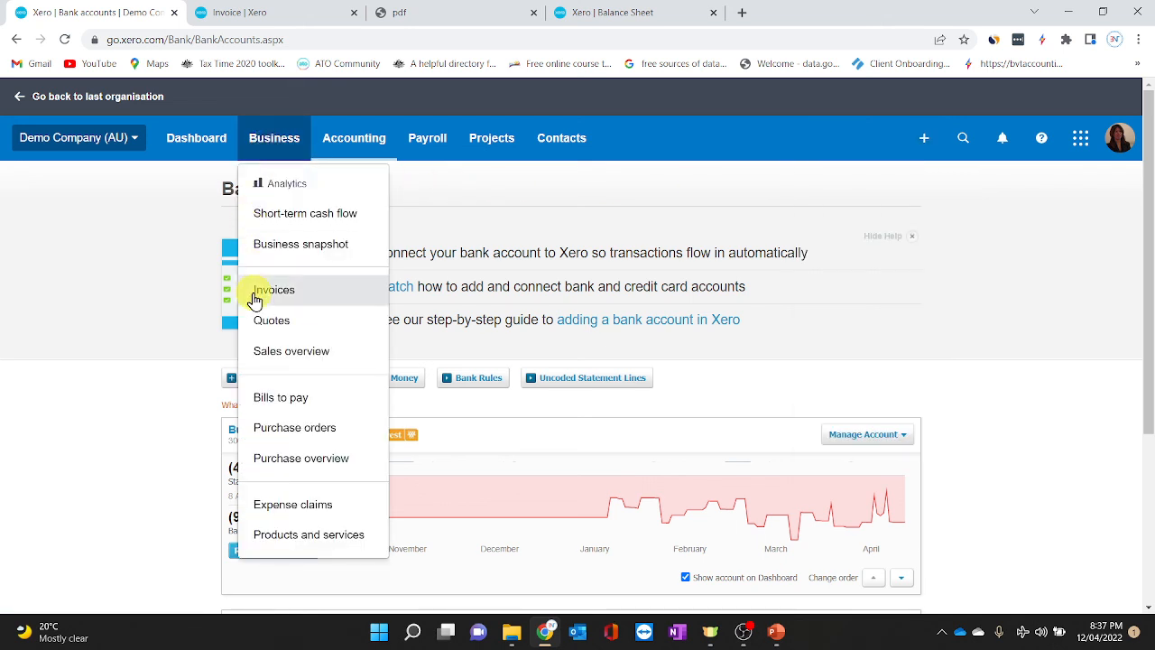
pyautogui.click(776, 634)
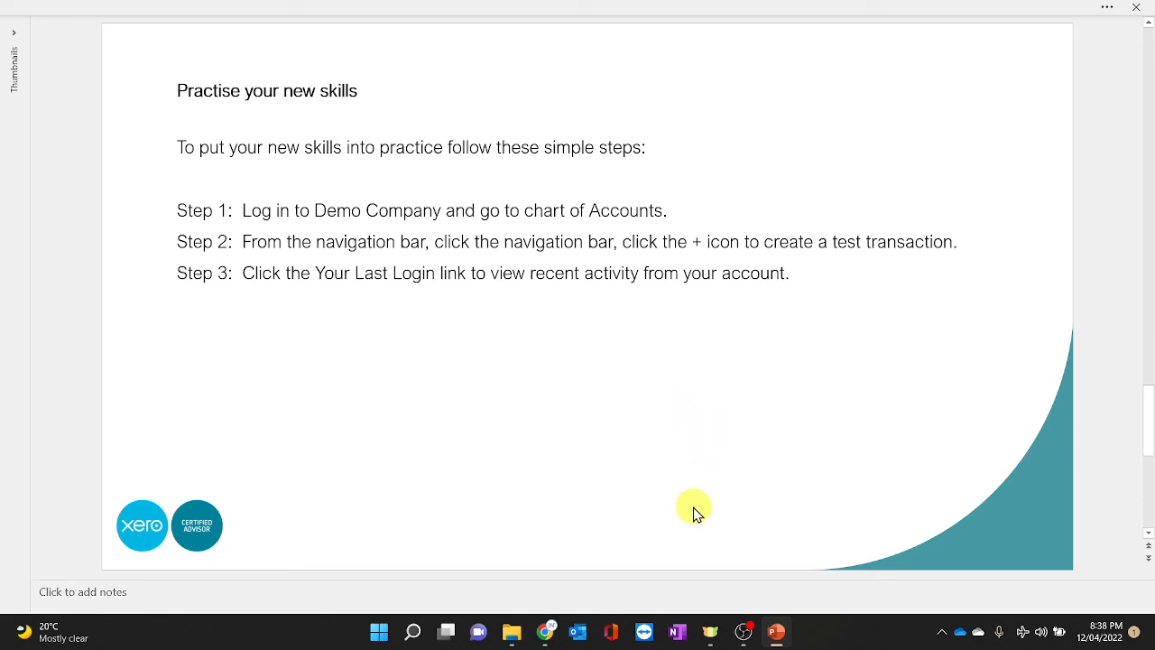
# - Switch to Xero in Chrome, view the Demo Company's login history from its dashboard, and close the history
pyautogui.click(546, 630)
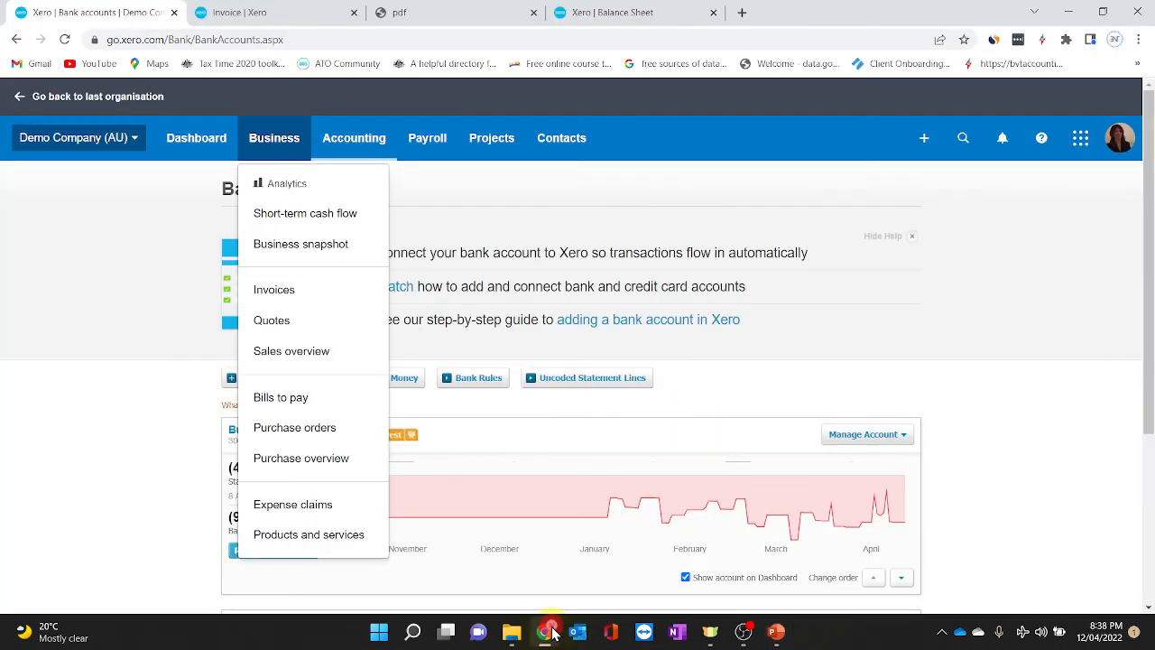
pyautogui.click(1011, 350)
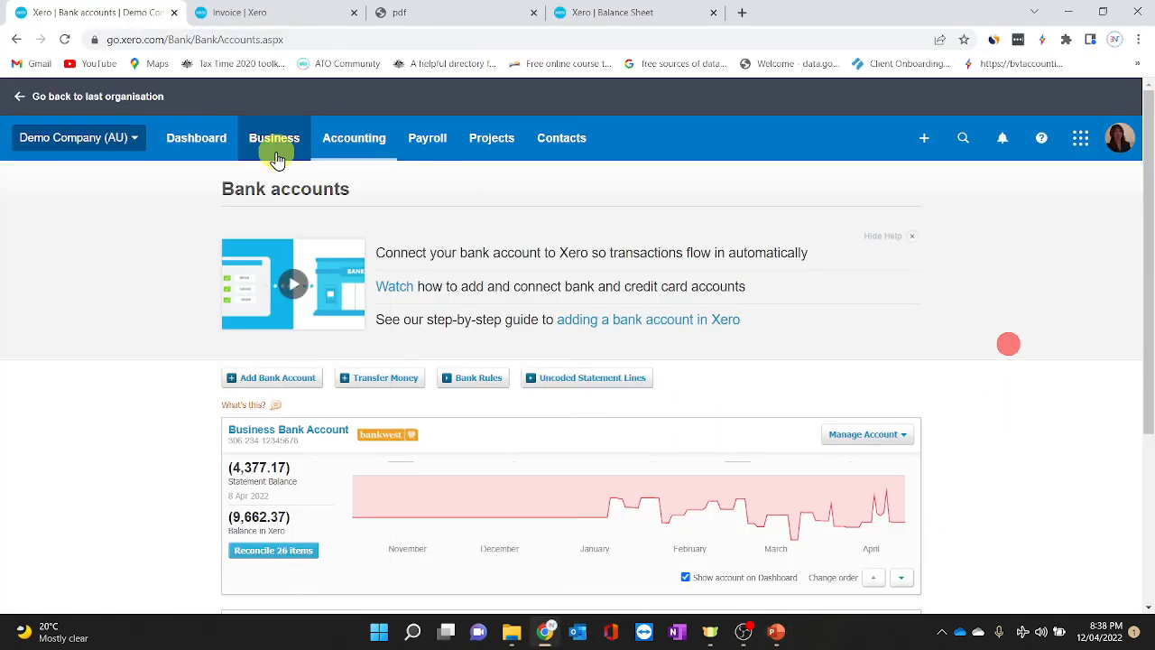
pyautogui.click(201, 140)
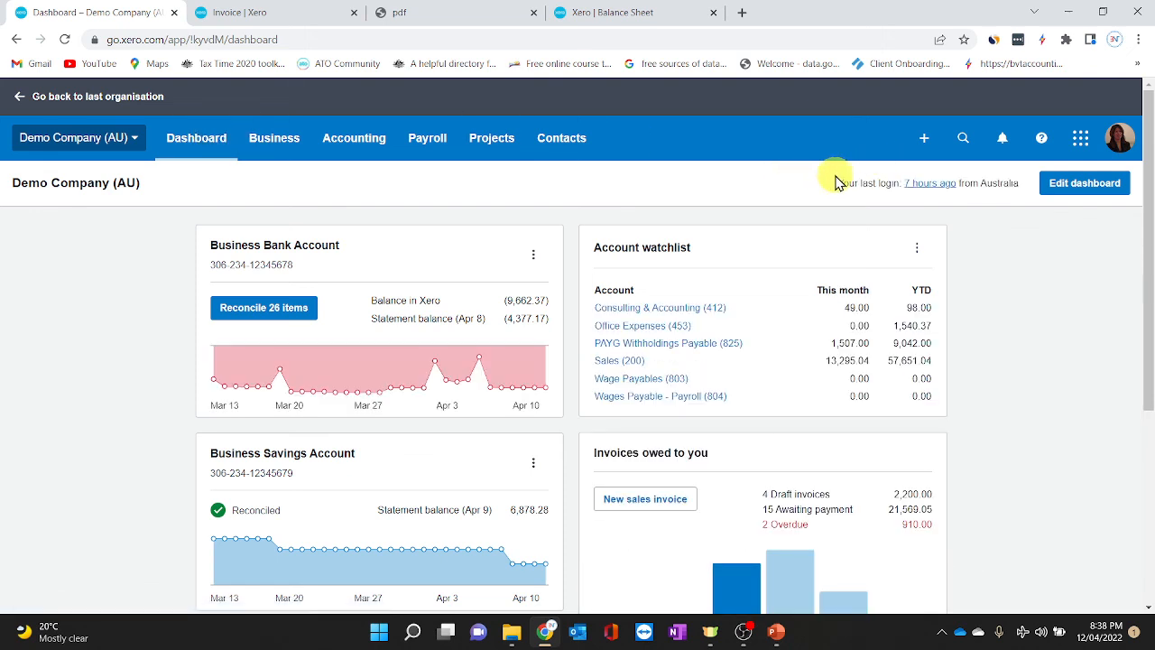
pyautogui.click(936, 187)
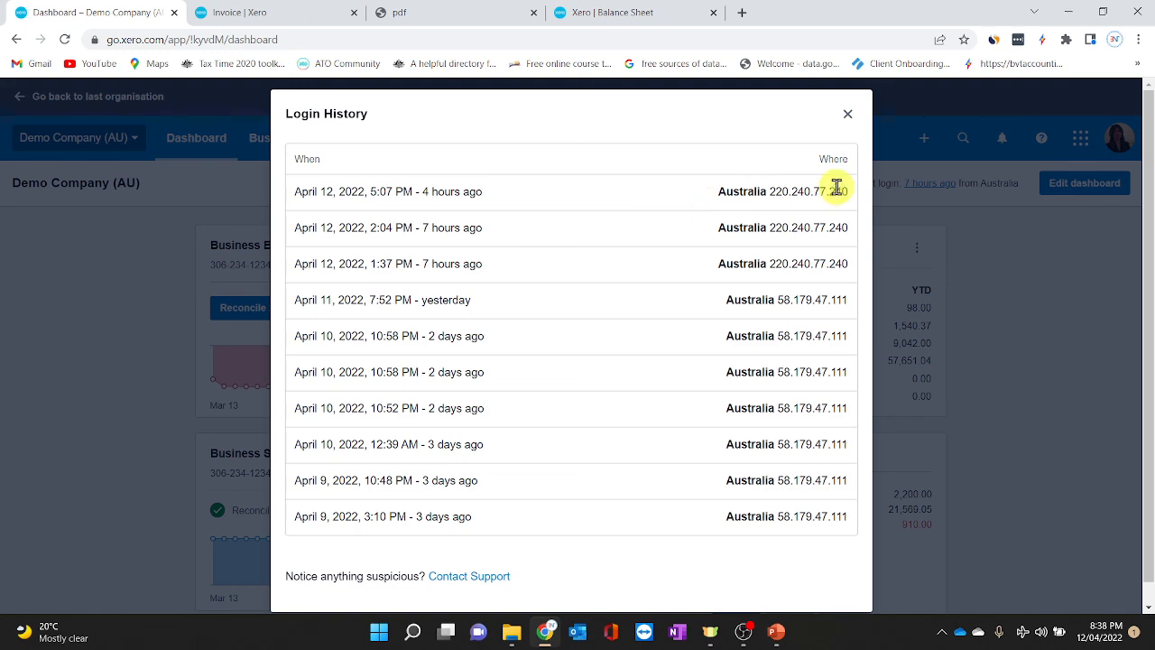
pyautogui.click(848, 114)
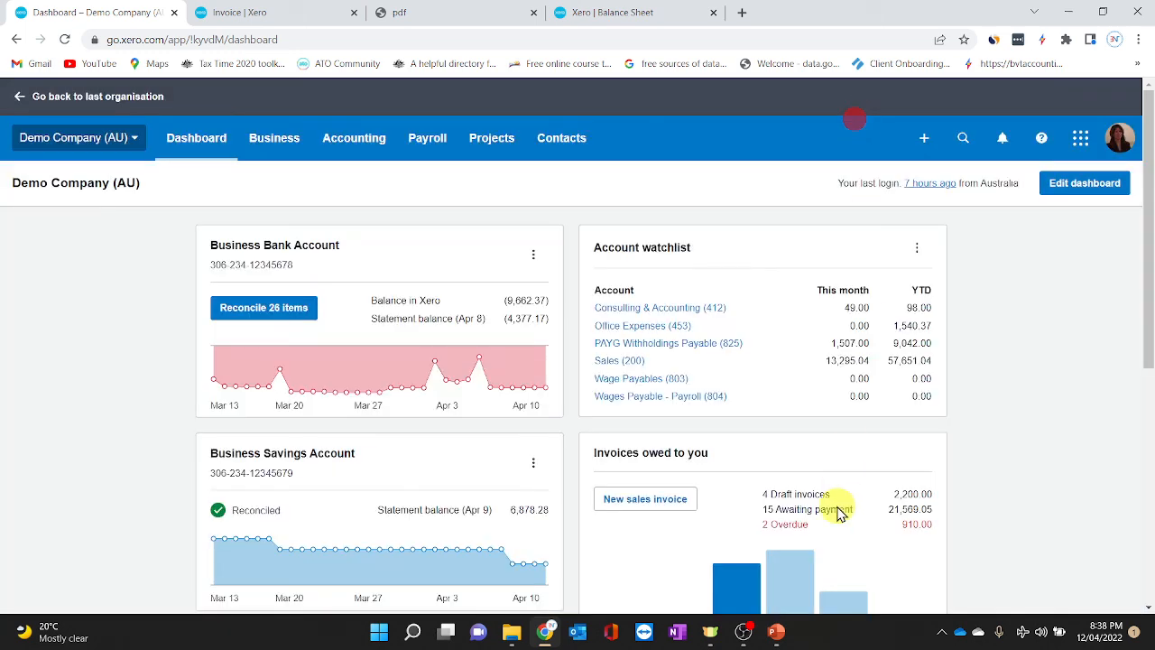
# - Switch to PowerPoint, look back over the recent logins and notifications slides, and go to the closing thank-you slide
pyautogui.click(776, 632)
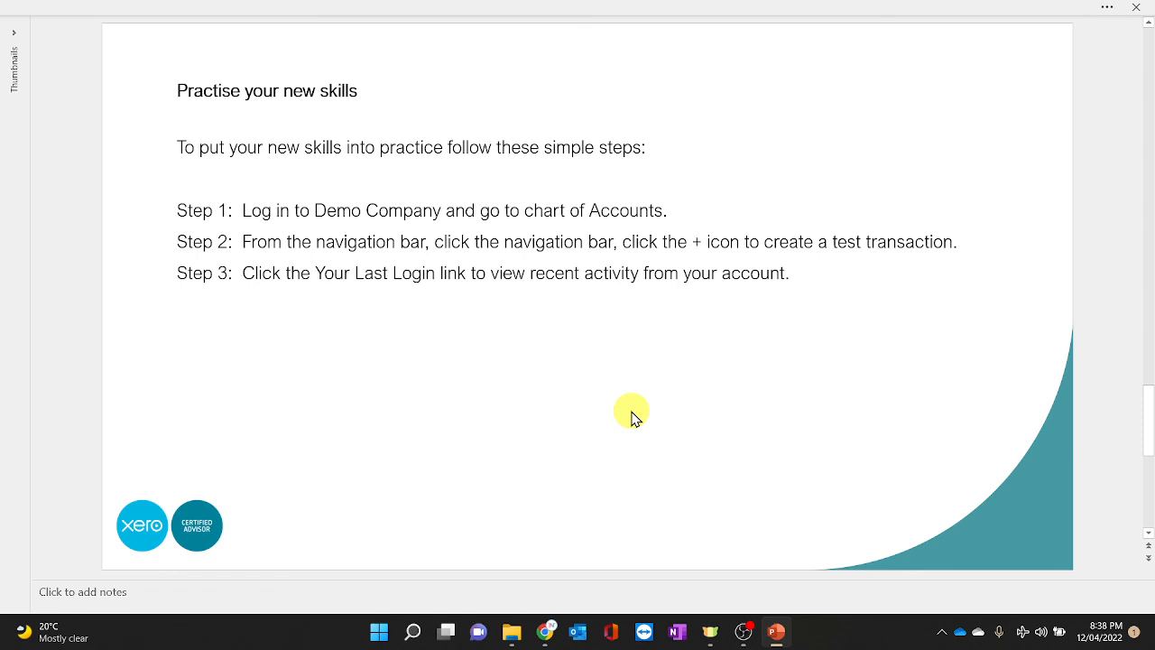
pyautogui.scroll(1, 632, 417)
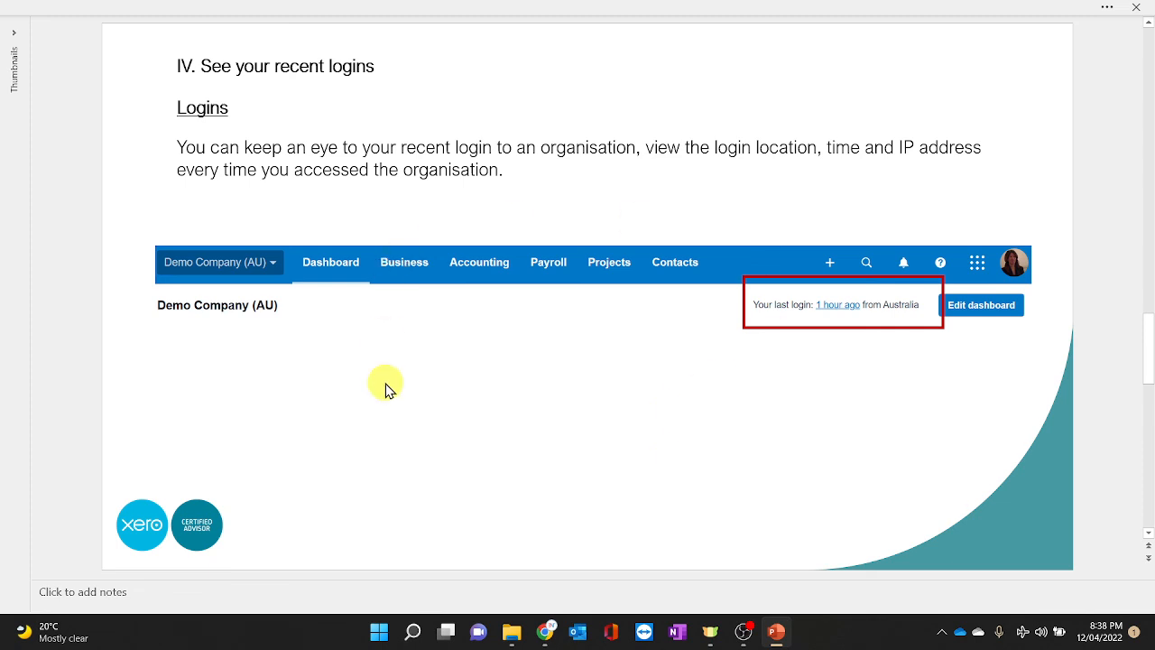
pyautogui.scroll(1, 385, 388)
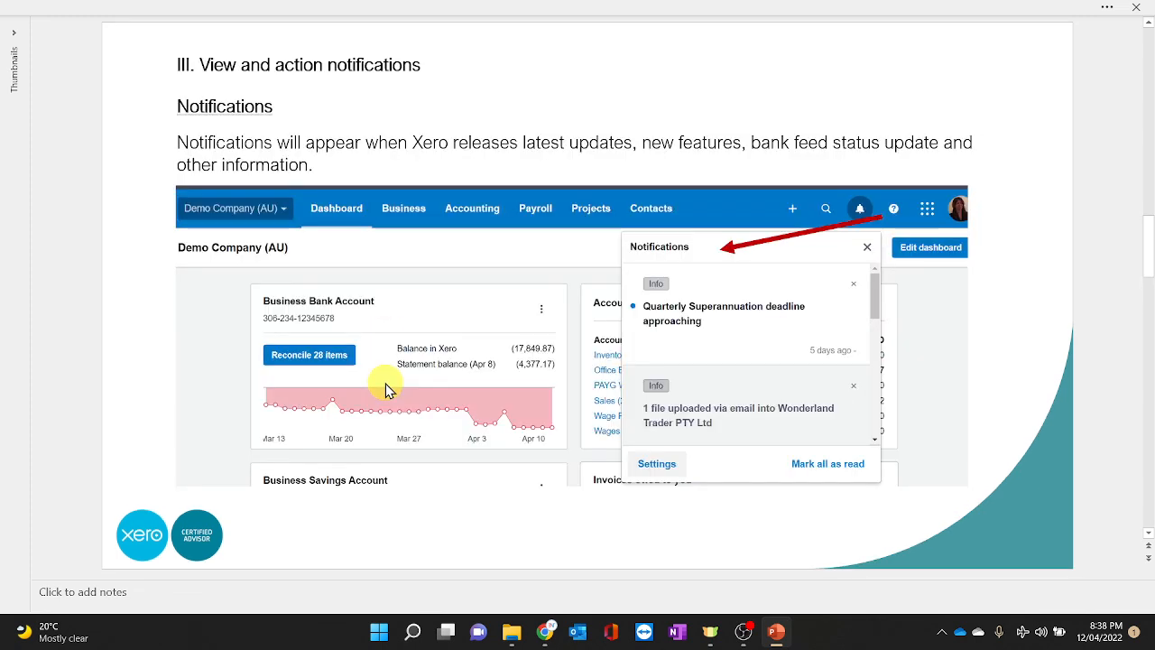
pyautogui.scroll(-2, 386, 388)
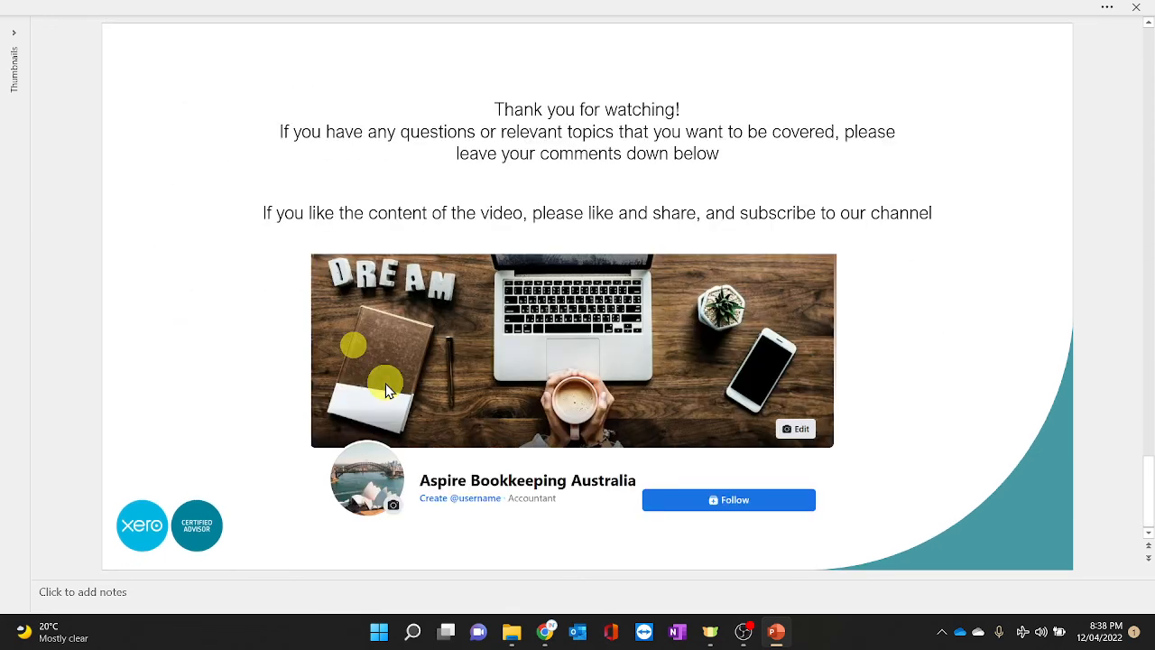
pyautogui.scroll(1, 385, 388)
pyautogui.scroll(-2, 386, 388)
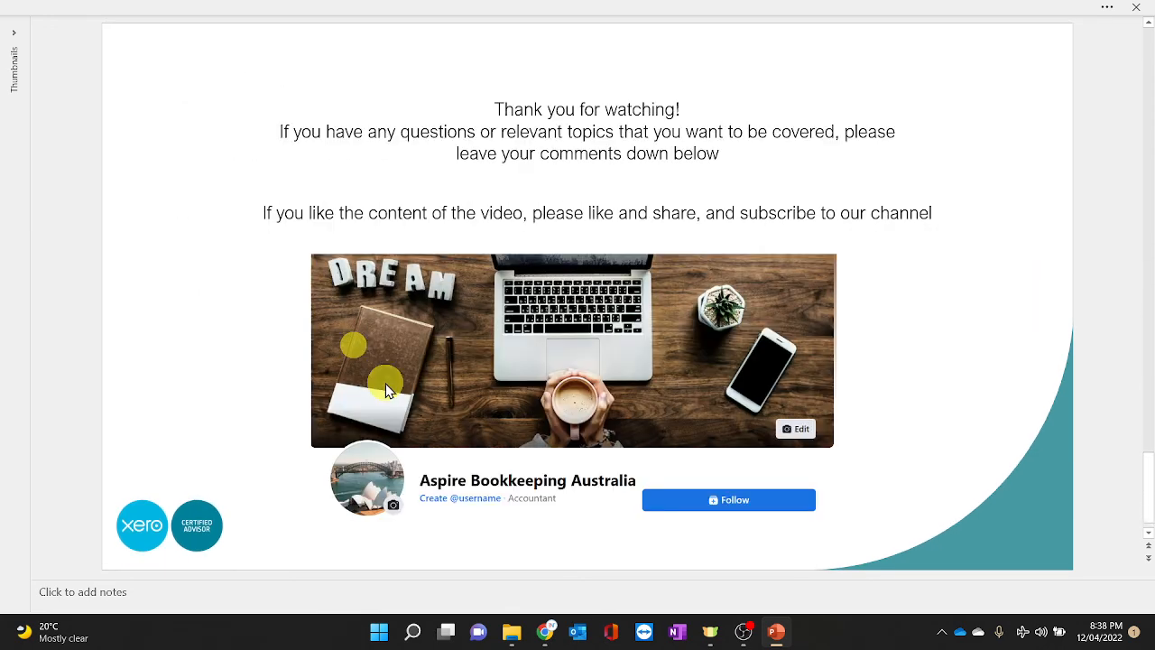